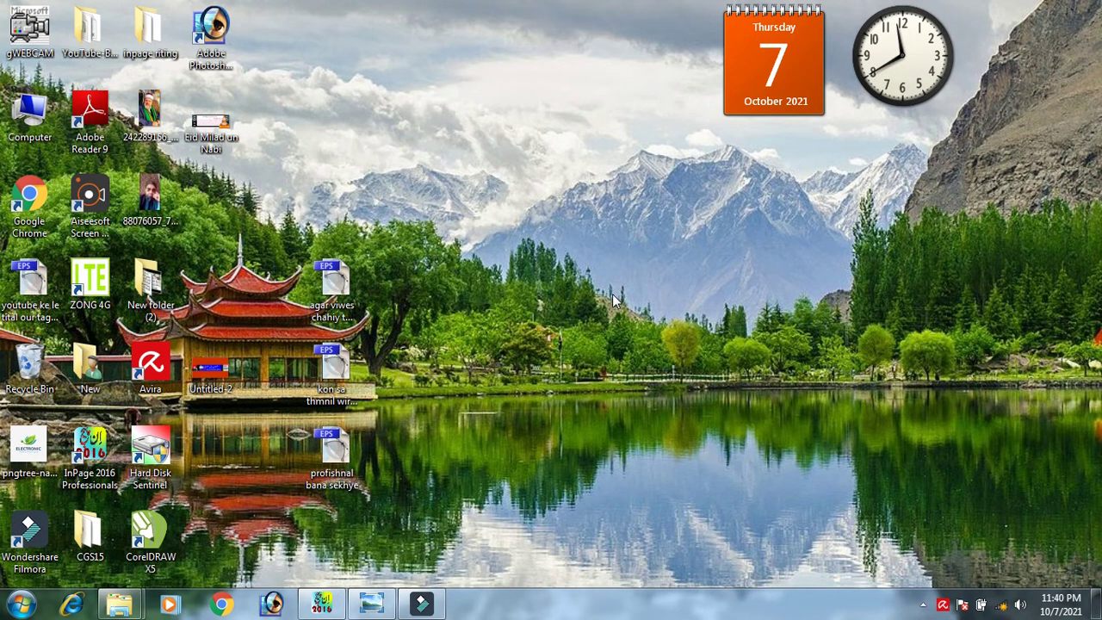
Refresh the Windows desktop repeatedly from its right-click menu.
right_click(485, 215)
left_click(538, 261)
right_click(537, 261)
left_click(551, 294)
right_click(507, 221)
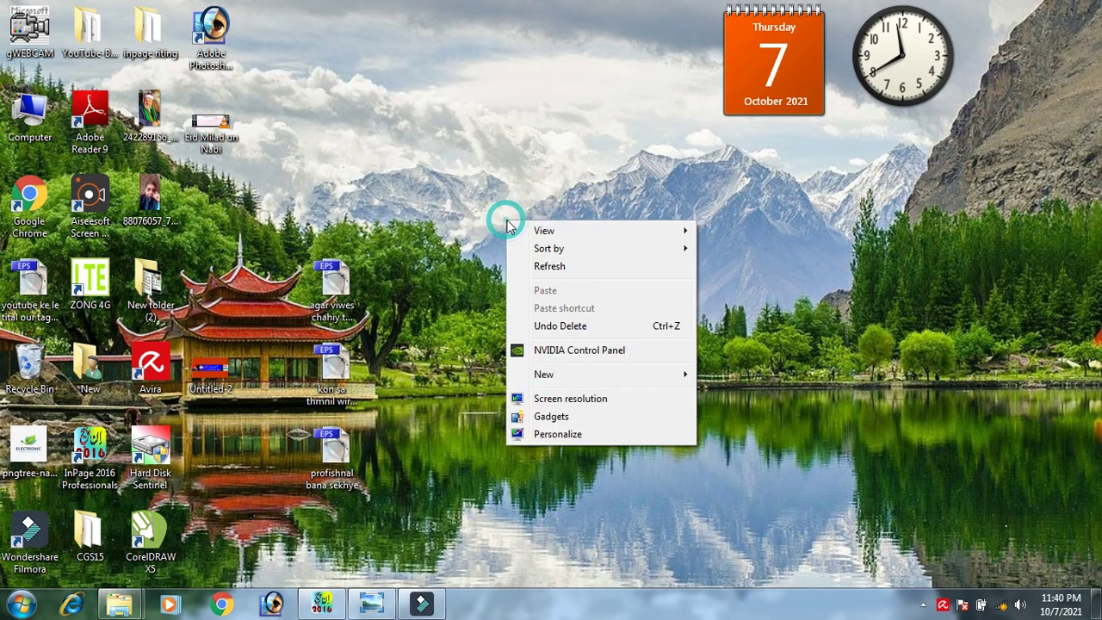
left_click(561, 269)
right_click(522, 238)
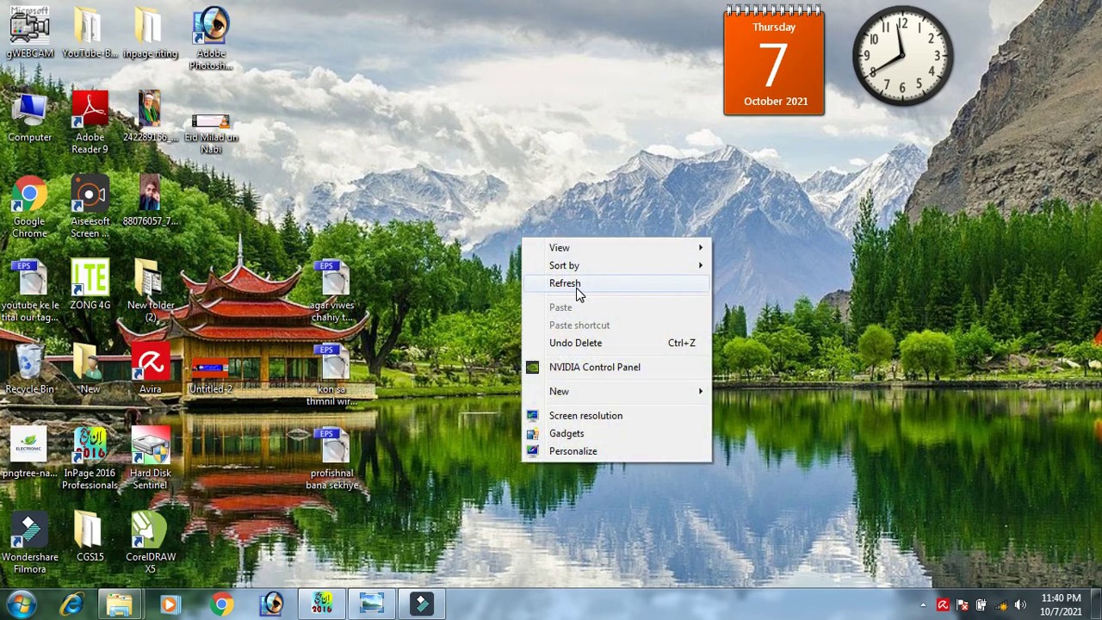
left_click(577, 289)
right_click(482, 157)
left_click(525, 201)
right_click(439, 169)
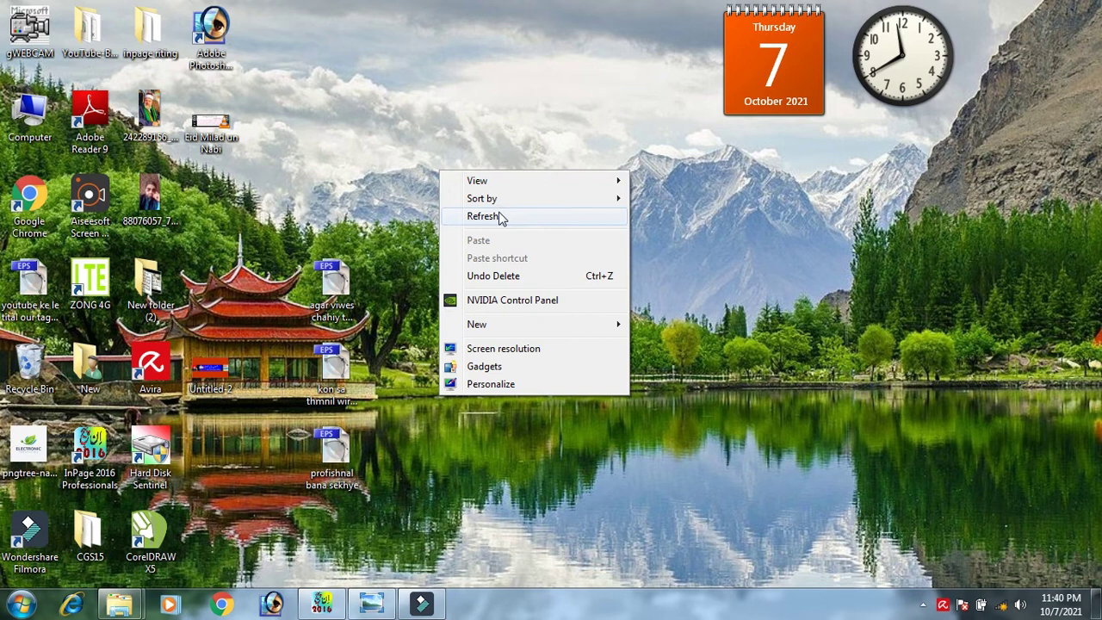
left_click(491, 217)
right_click(416, 156)
left_click(453, 197)
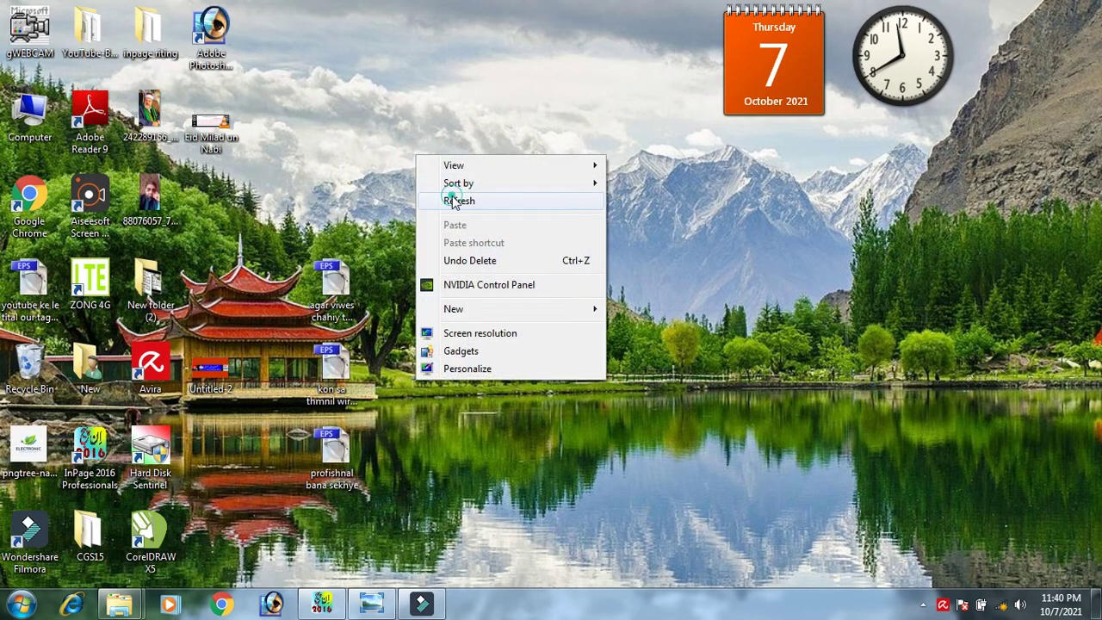
right_click(433, 170)
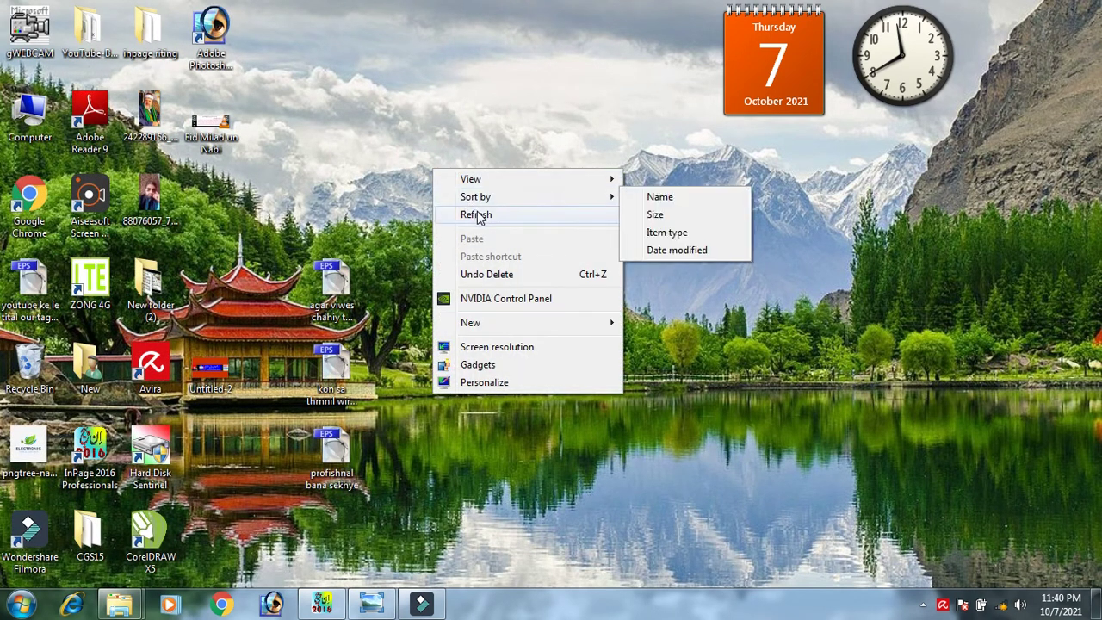
left_click(478, 215)
right_click(451, 184)
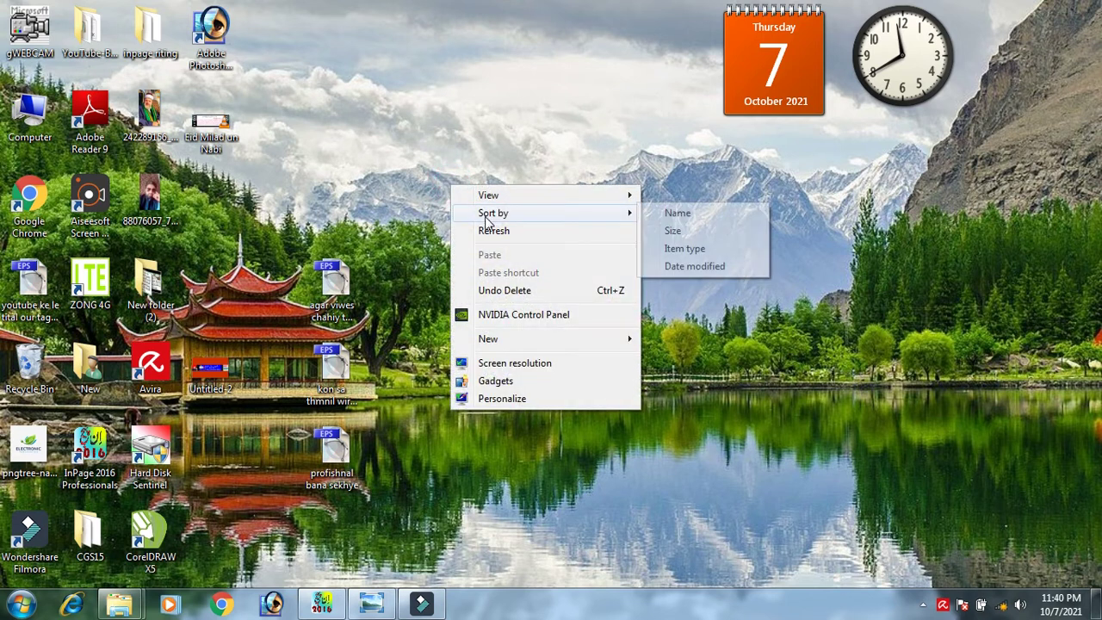
left_click(493, 239)
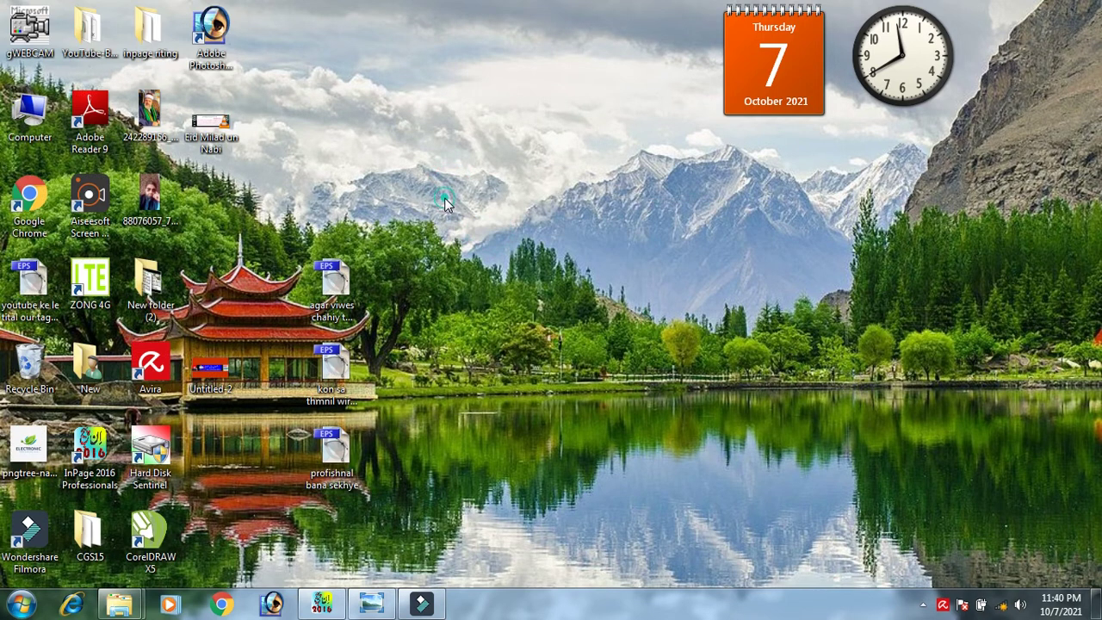
right_click(445, 199)
left_click(497, 249)
right_click(462, 203)
left_click(518, 259)
right_click(451, 179)
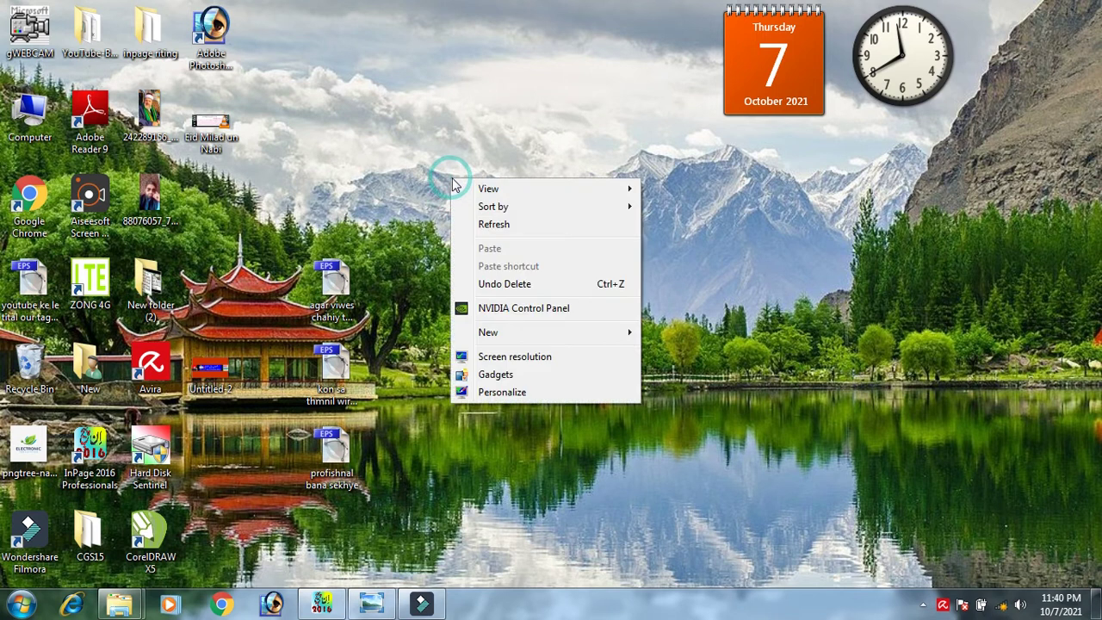
left_click(489, 225)
right_click(431, 178)
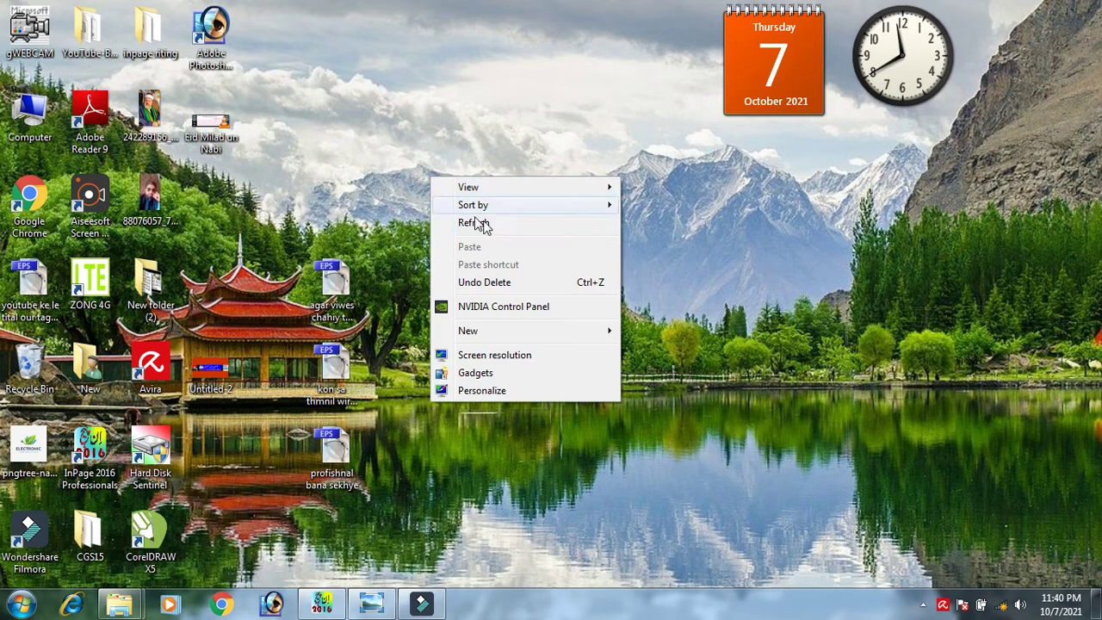
left_click(503, 225)
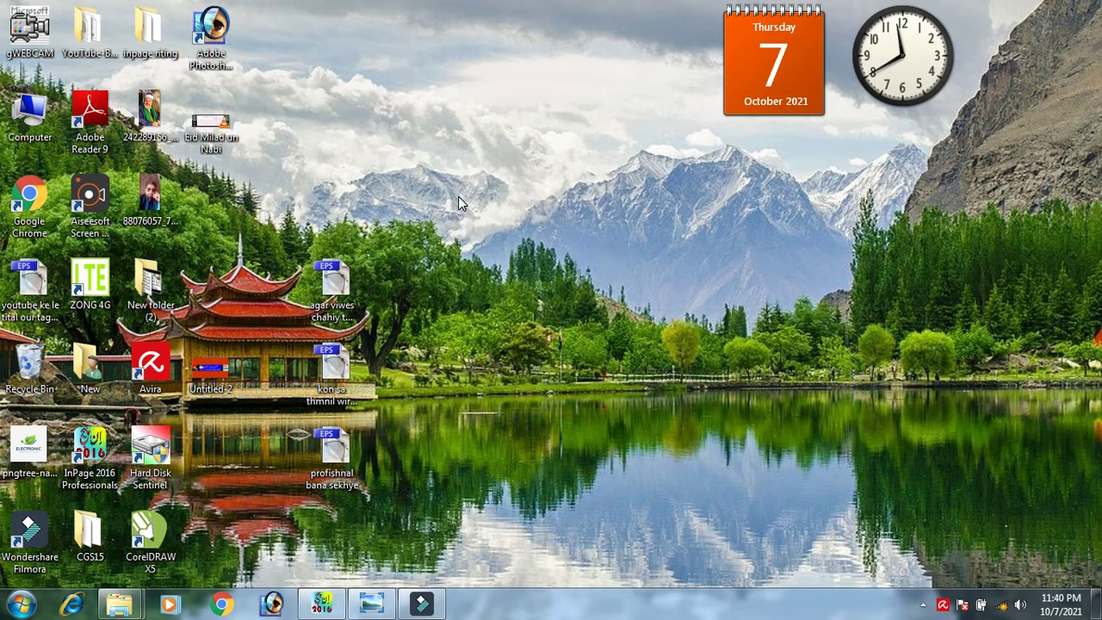
right_click(458, 197)
left_click(491, 241)
right_click(414, 175)
left_click(447, 222)
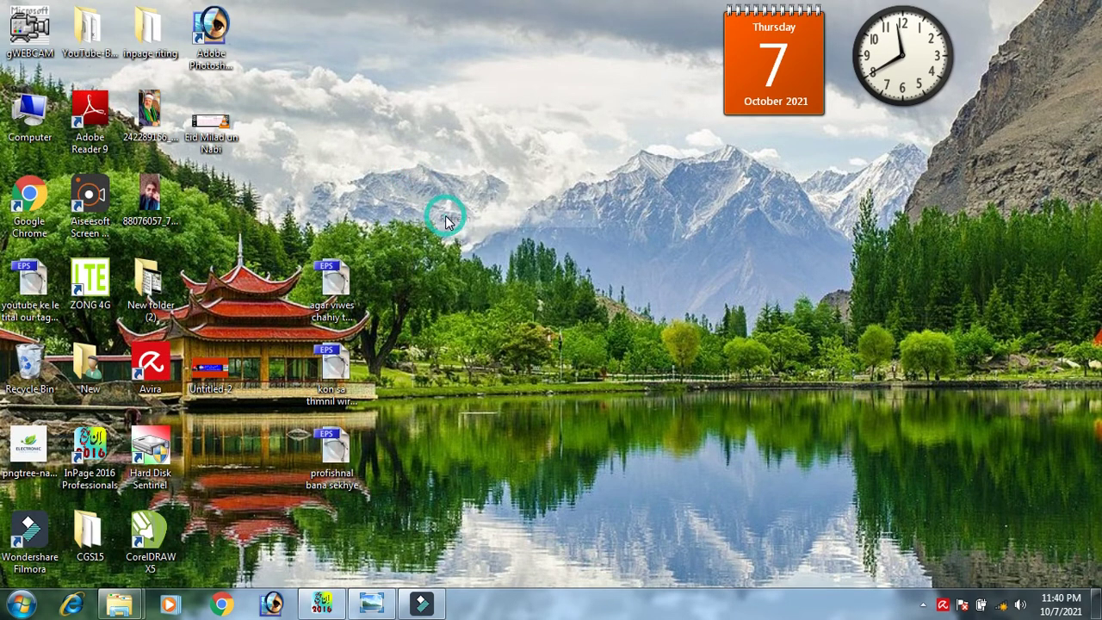
right_click(445, 217)
left_click(493, 263)
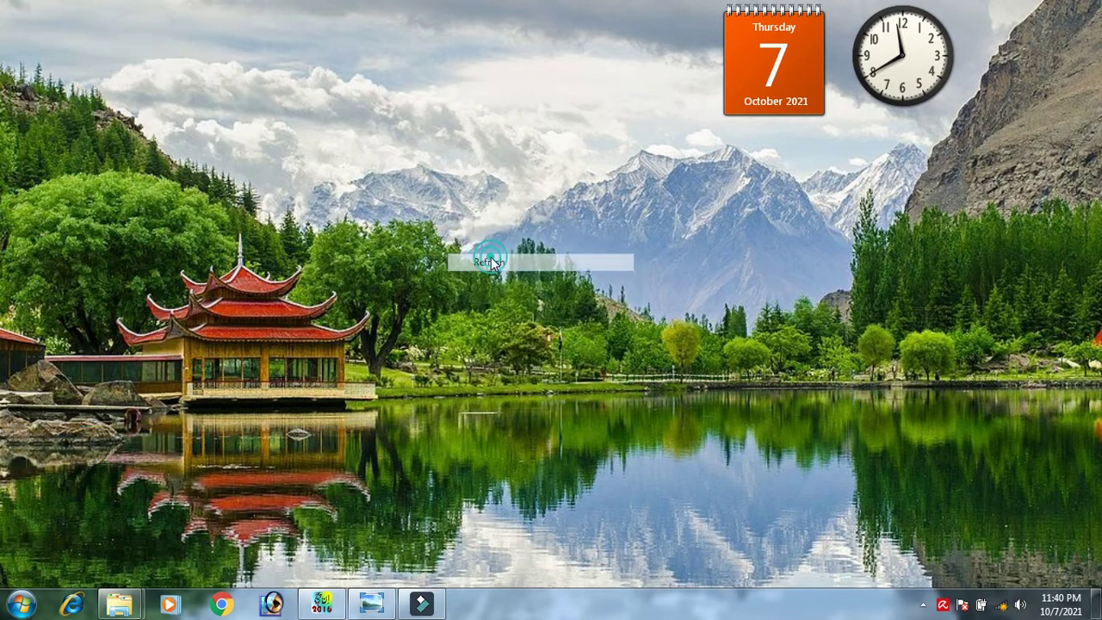
right_click(437, 201)
left_click(479, 248)
right_click(413, 211)
left_click(446, 258)
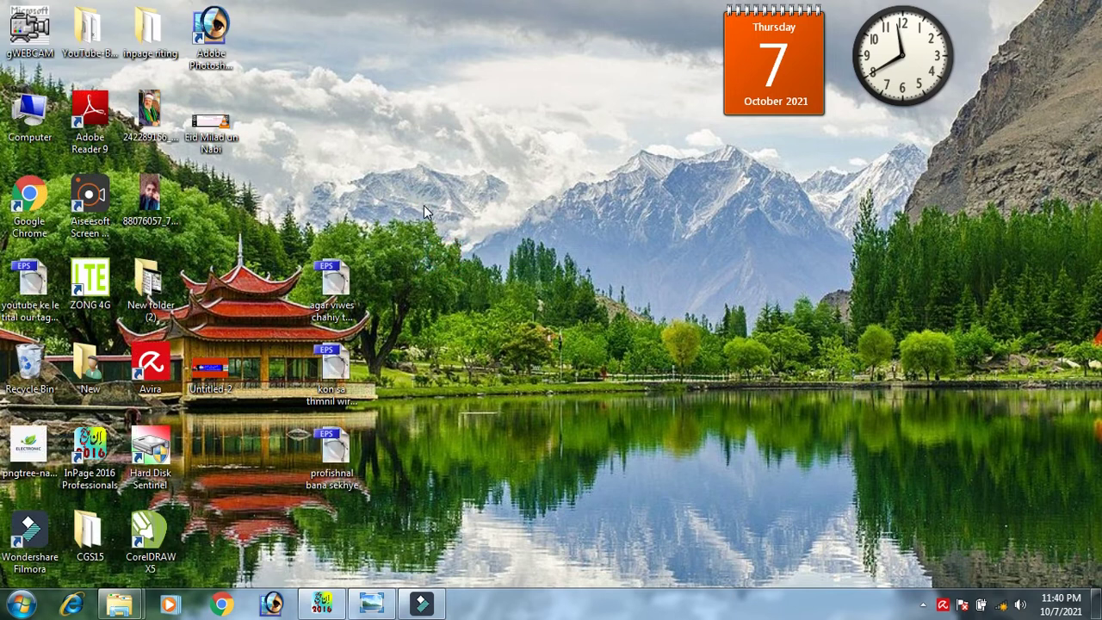
right_click(424, 209)
left_click(469, 255)
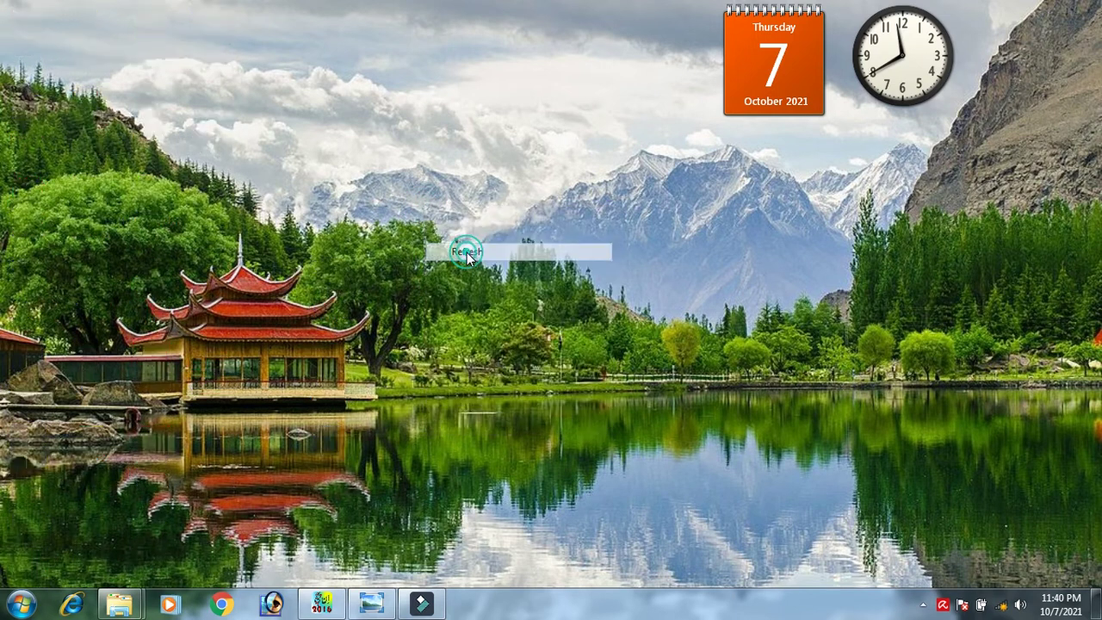
right_click(431, 193)
left_click(475, 242)
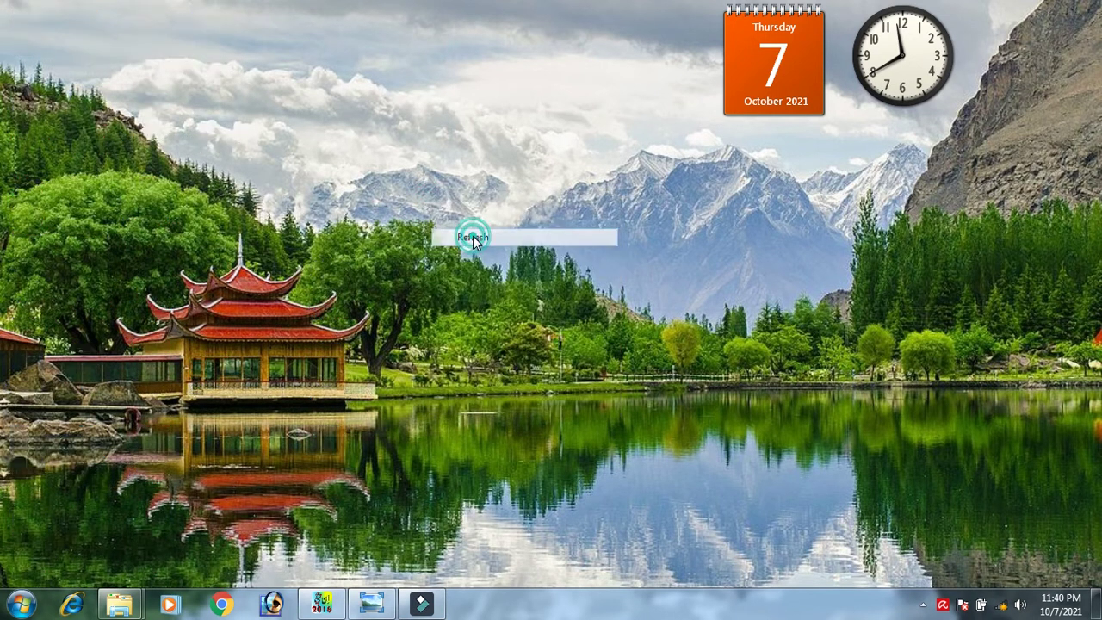
right_click(444, 203)
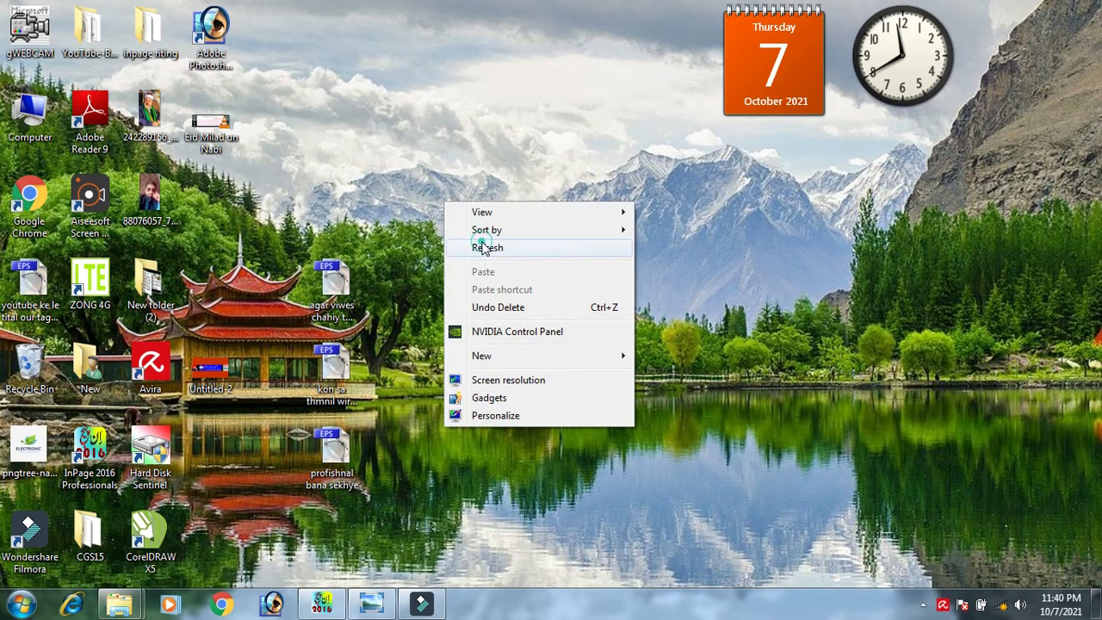
left_click(483, 248)
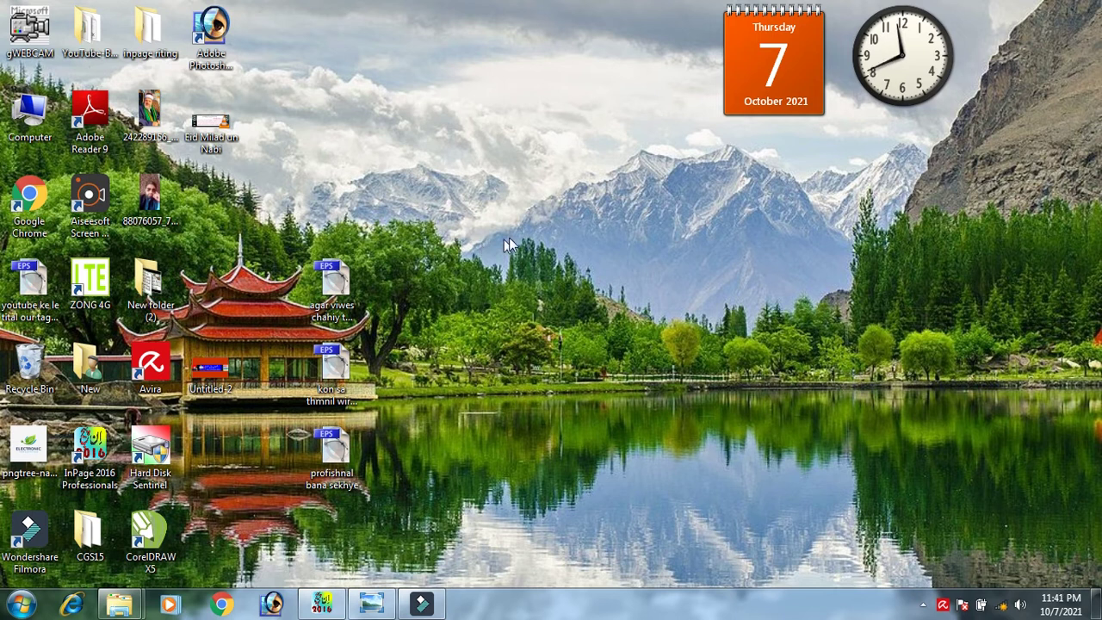
Refresh the desktop several more times, then bring up the Urdu InPage document and minimize it.
right_click(476, 222)
left_click(521, 270)
right_click(465, 172)
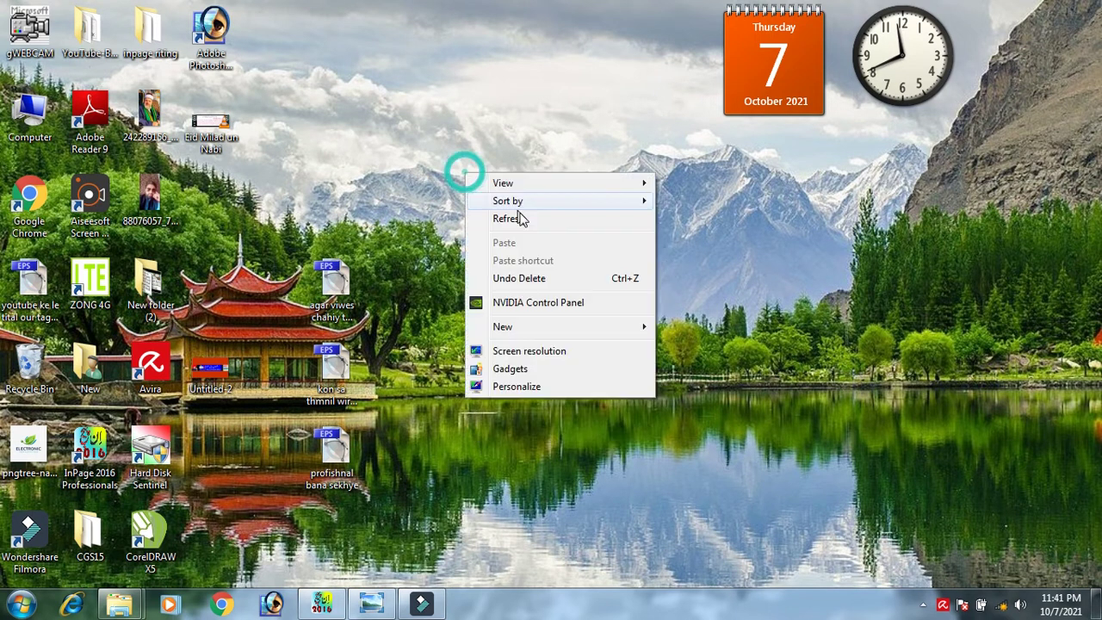
left_click(521, 221)
right_click(440, 171)
left_click(490, 219)
right_click(447, 184)
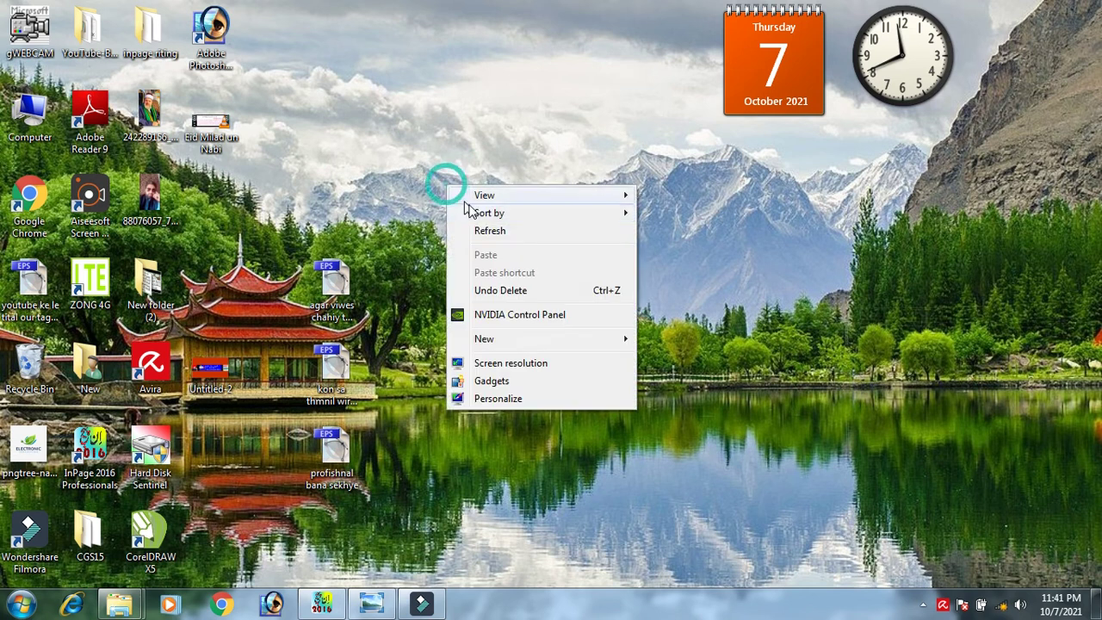
left_click(500, 235)
right_click(457, 187)
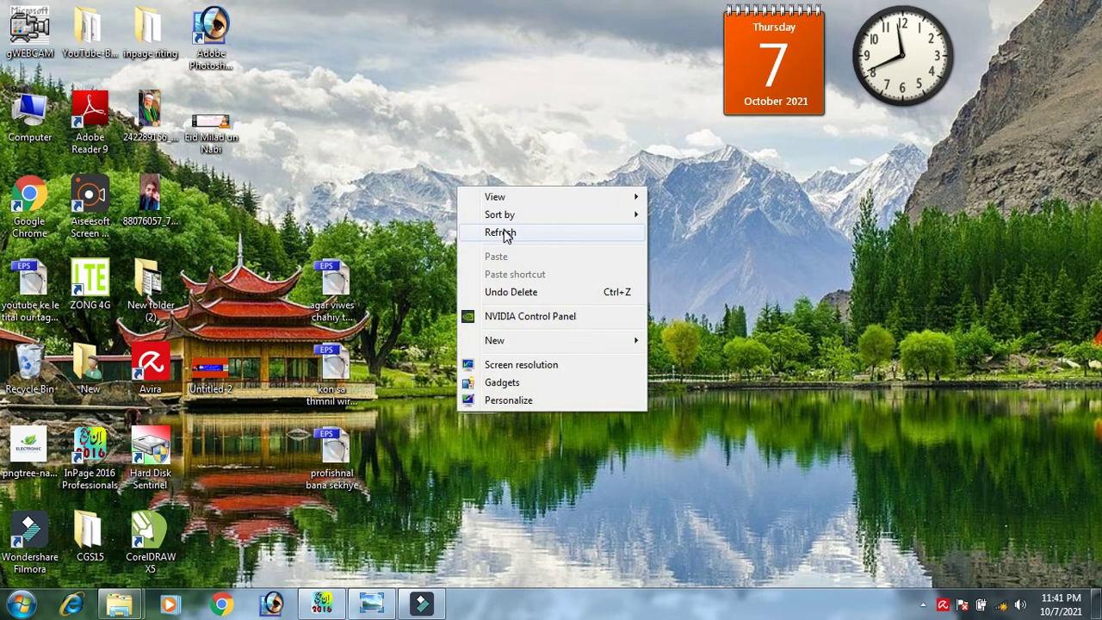
left_click(505, 238)
right_click(419, 165)
left_click(471, 217)
right_click(421, 172)
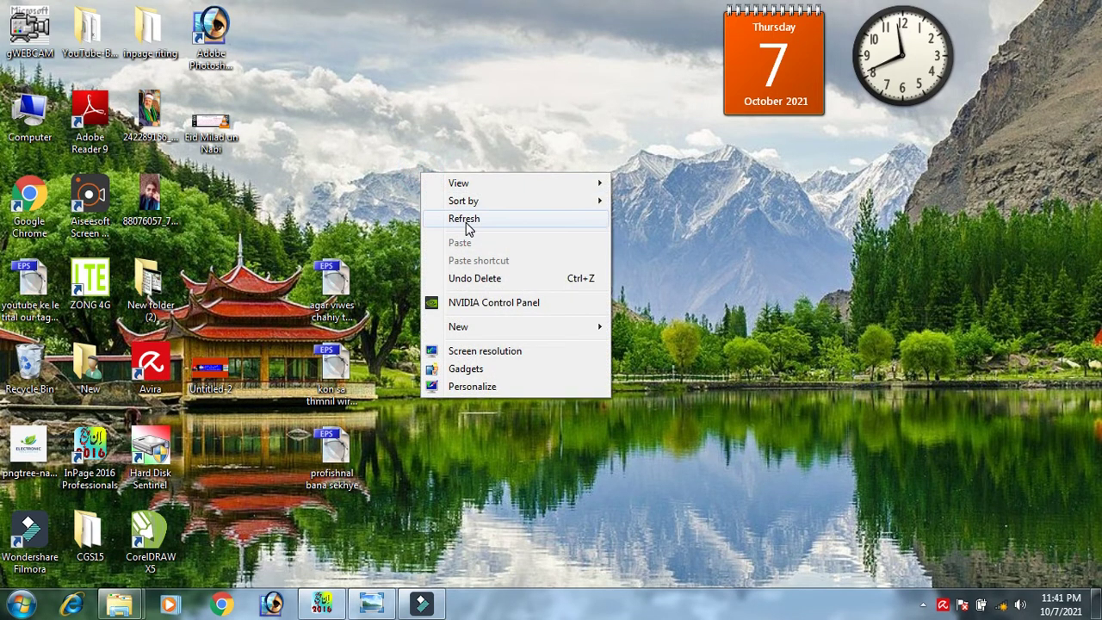
left_click(466, 220)
right_click(422, 173)
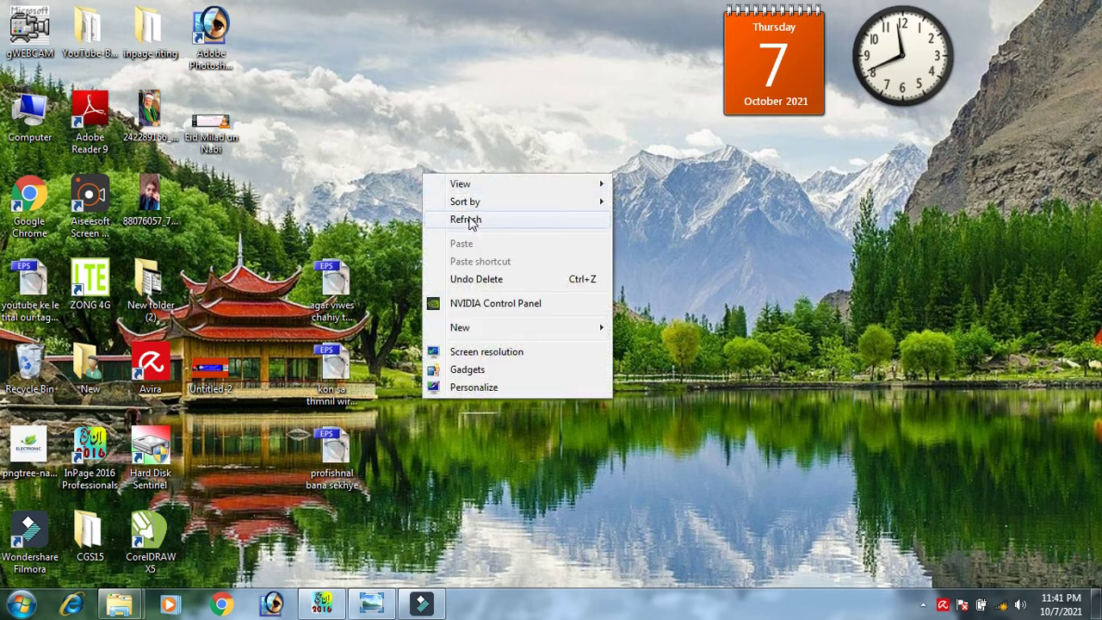
left_click(471, 222)
right_click(409, 157)
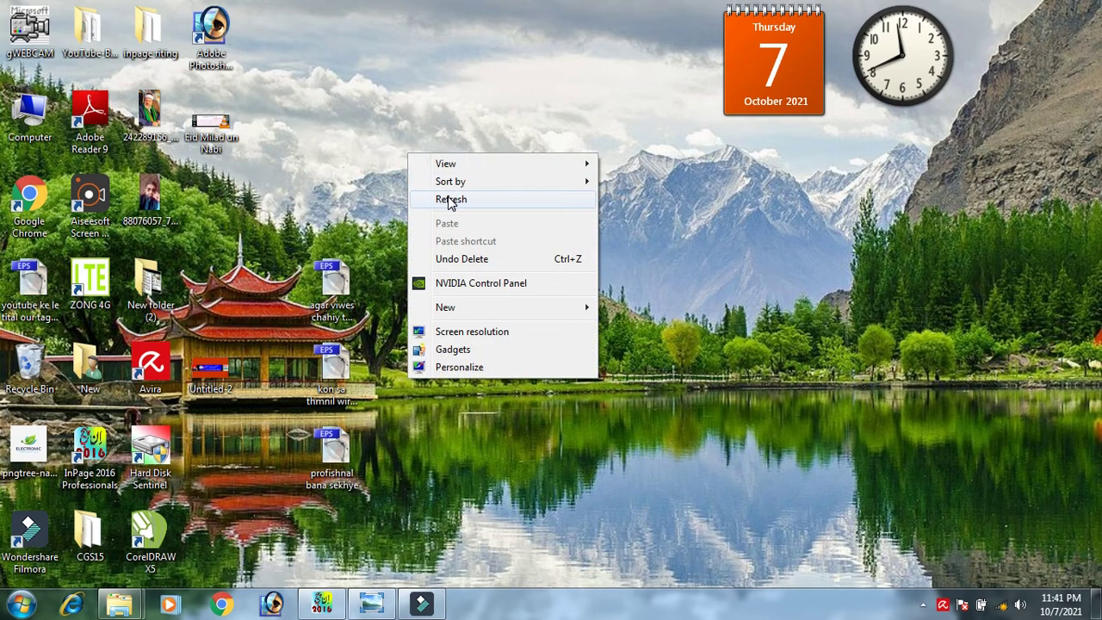
left_click(448, 200)
right_click(428, 164)
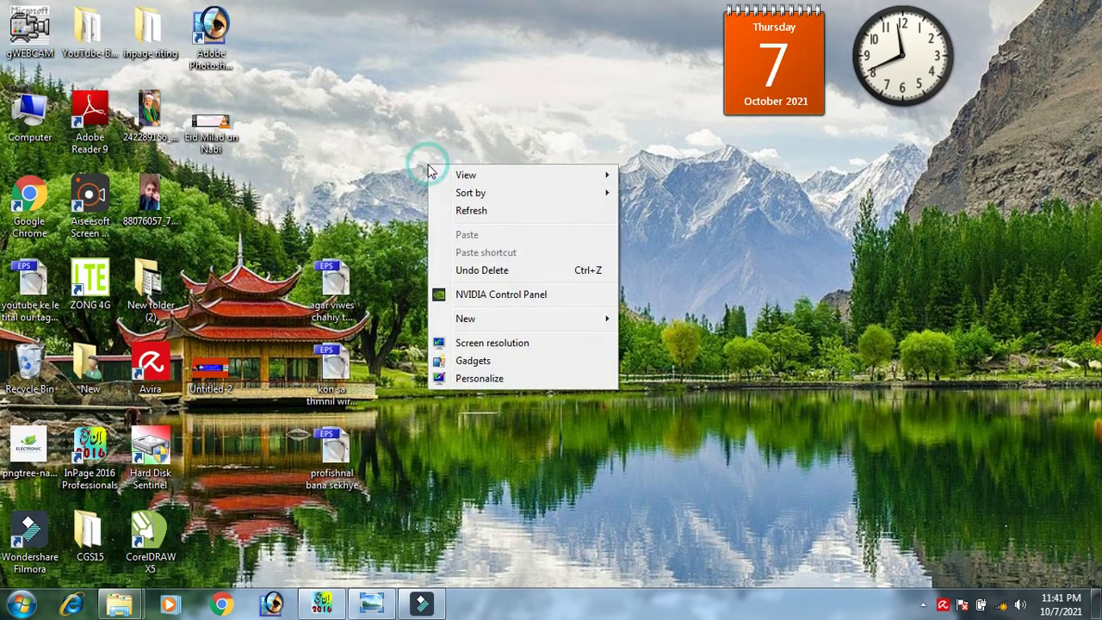
left_click(469, 212)
right_click(424, 157)
left_click(465, 205)
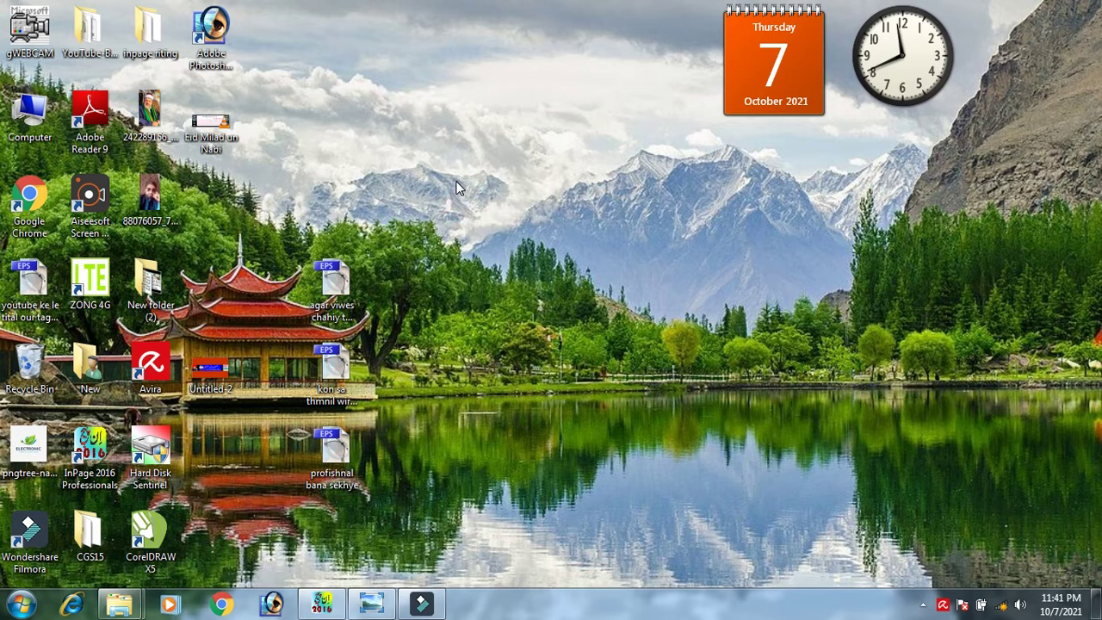
right_click(456, 182)
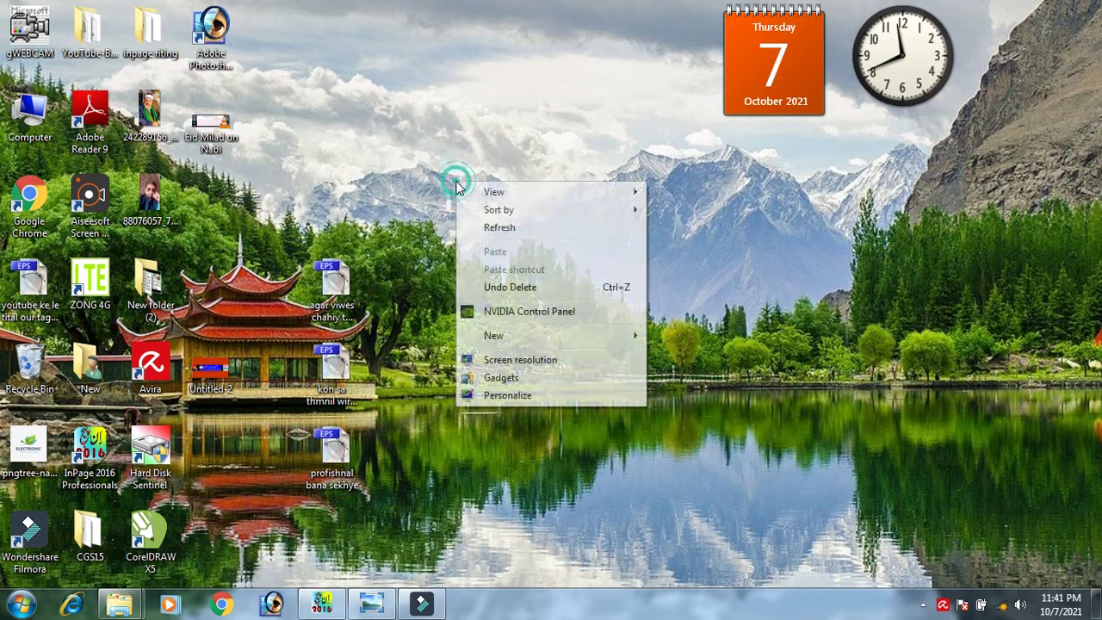
left_click(503, 231)
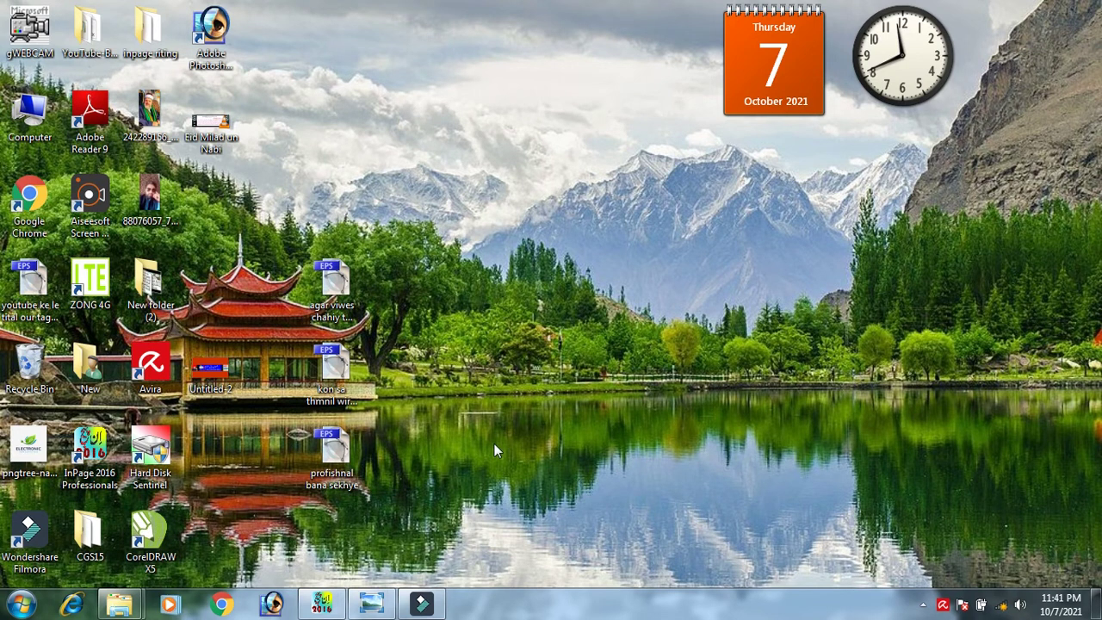
left_click(324, 608)
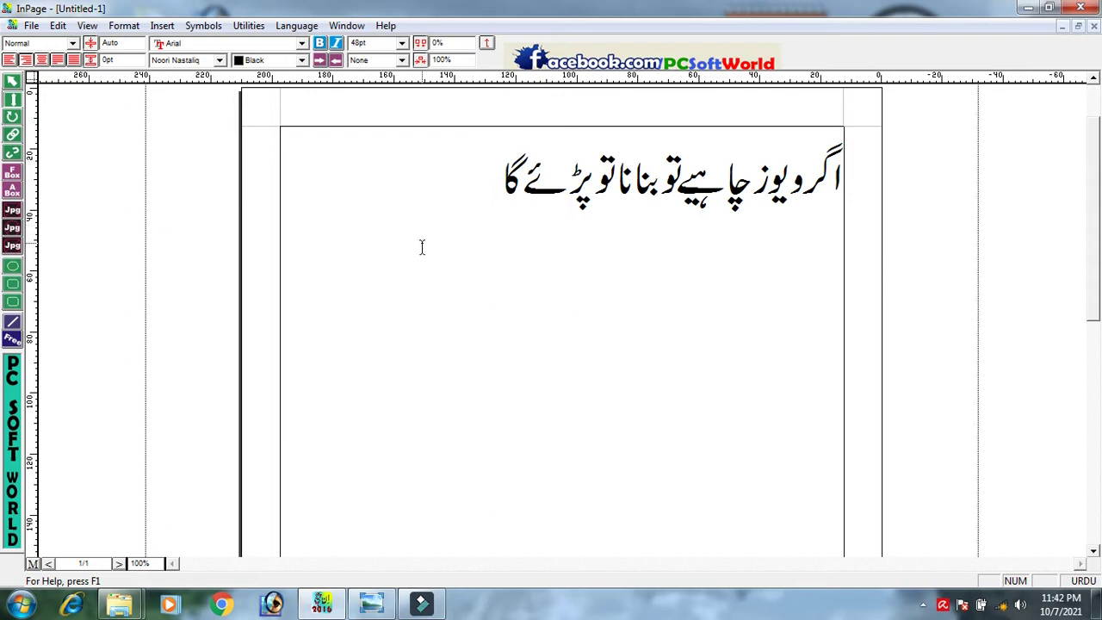
left_click(1028, 9)
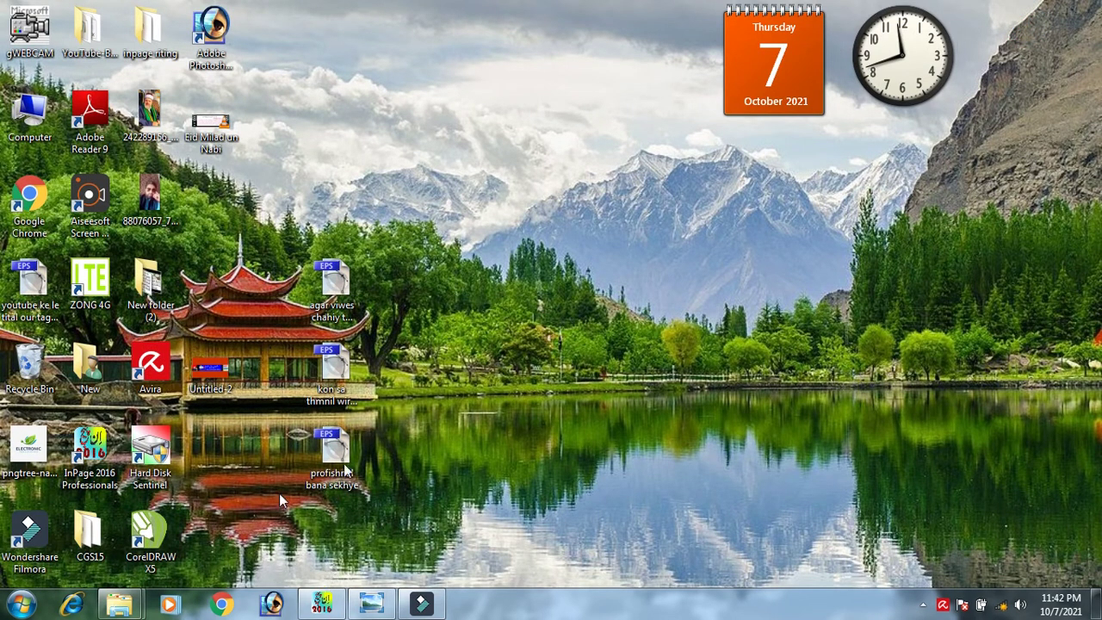
Launch CorelDRAW X5 from its desktop shortcut and close the Quick Start welcome screen.
double_click(148, 538)
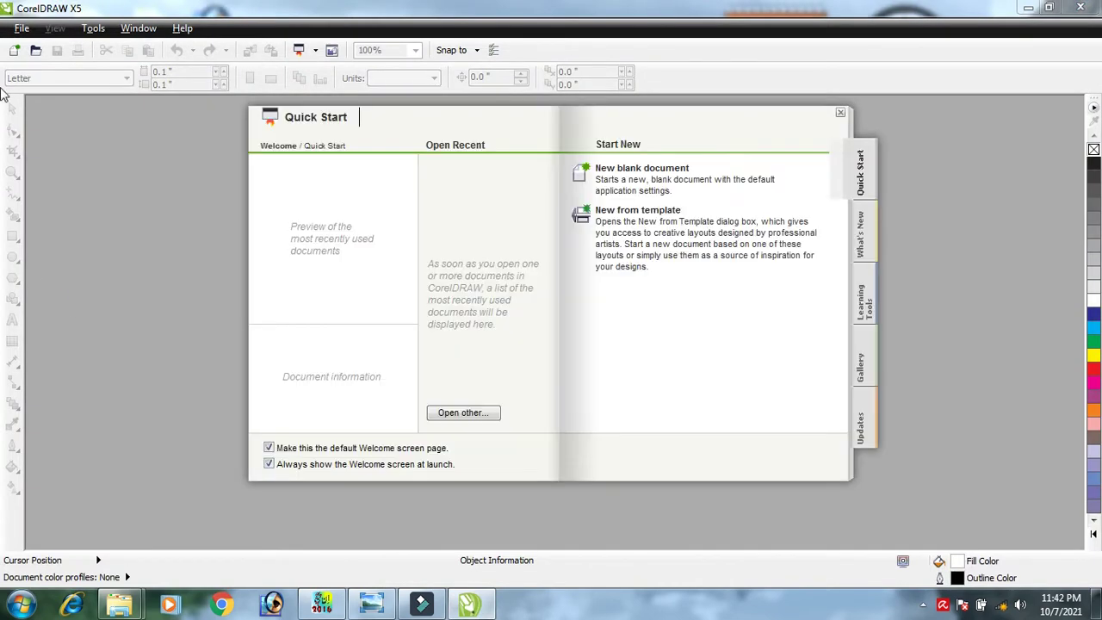
left_click(841, 117)
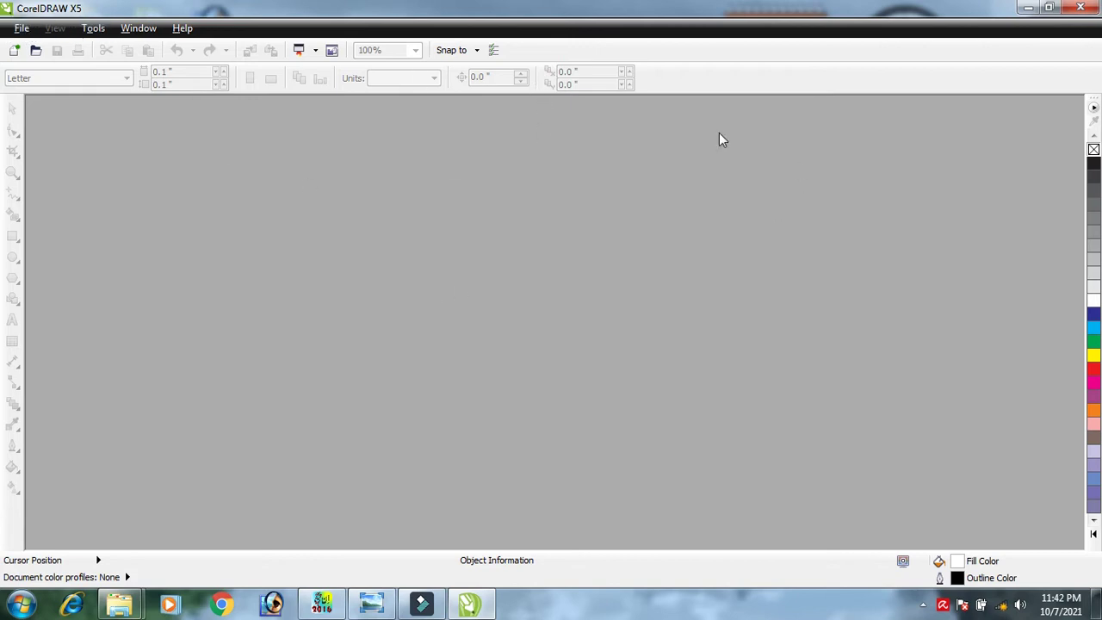
Create a new 1280 × 720 px RGB document via File > New.
left_click(22, 29)
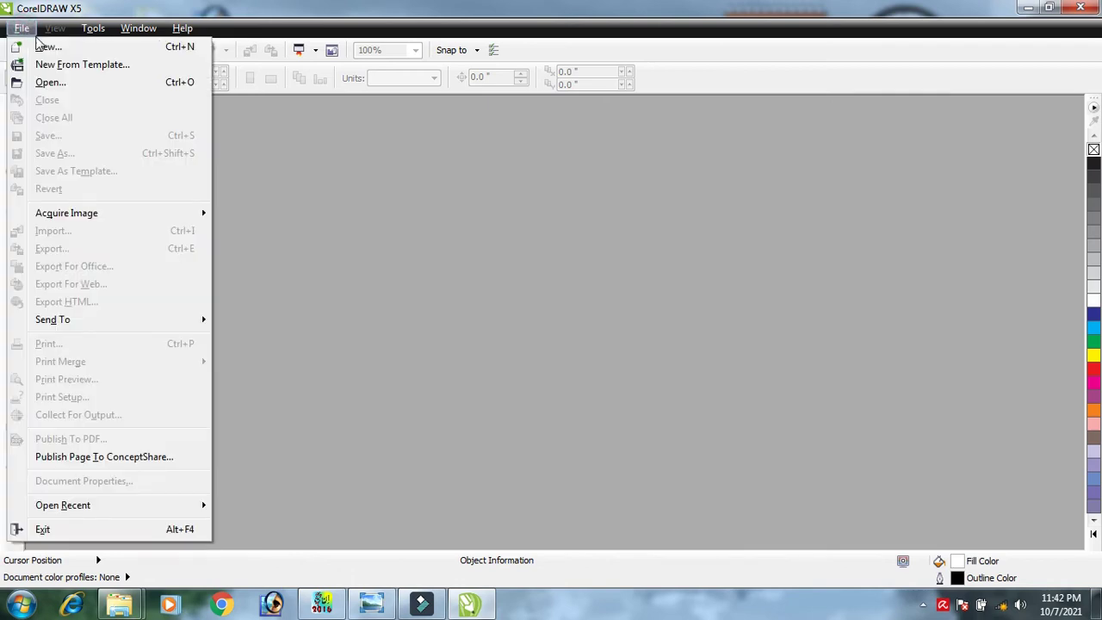
left_click(48, 47)
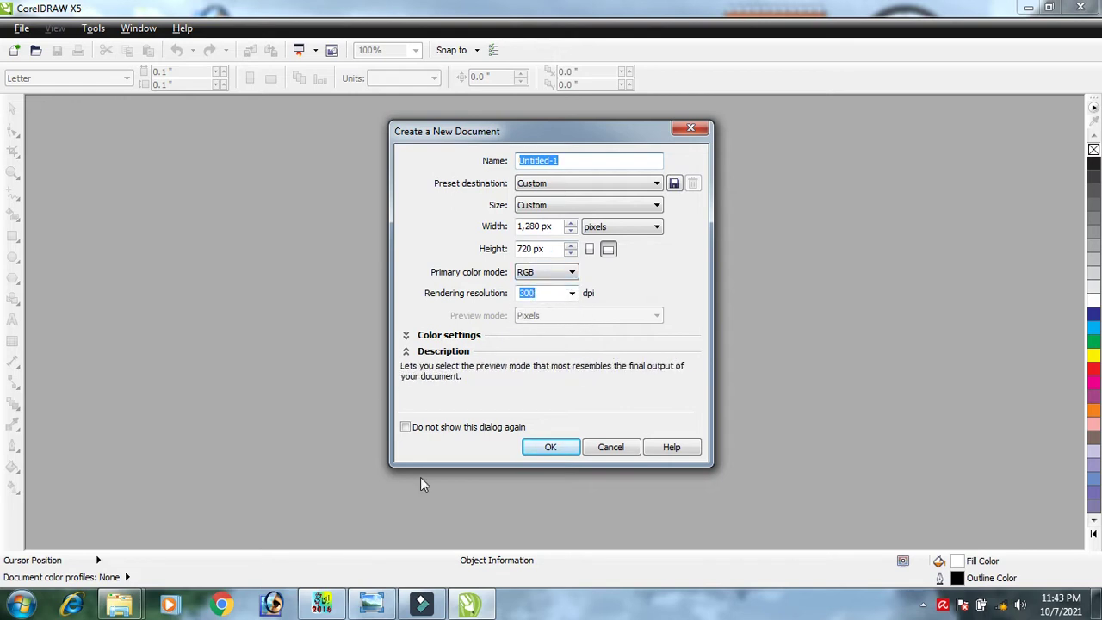
left_click(551, 448)
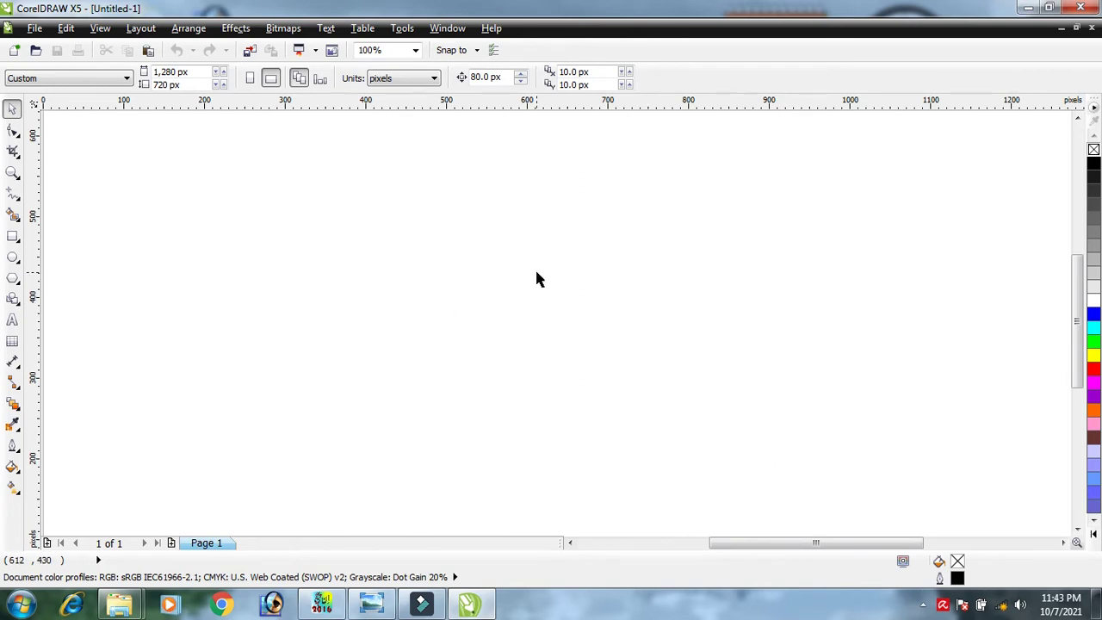
Zoom the view out to 50% so the whole blank page is visible.
scroll(536, 279, "down", 2)
scroll(535, 280, "up", 2)
scroll(535, 280, "down", 2)
scroll(536, 279, "up", 1)
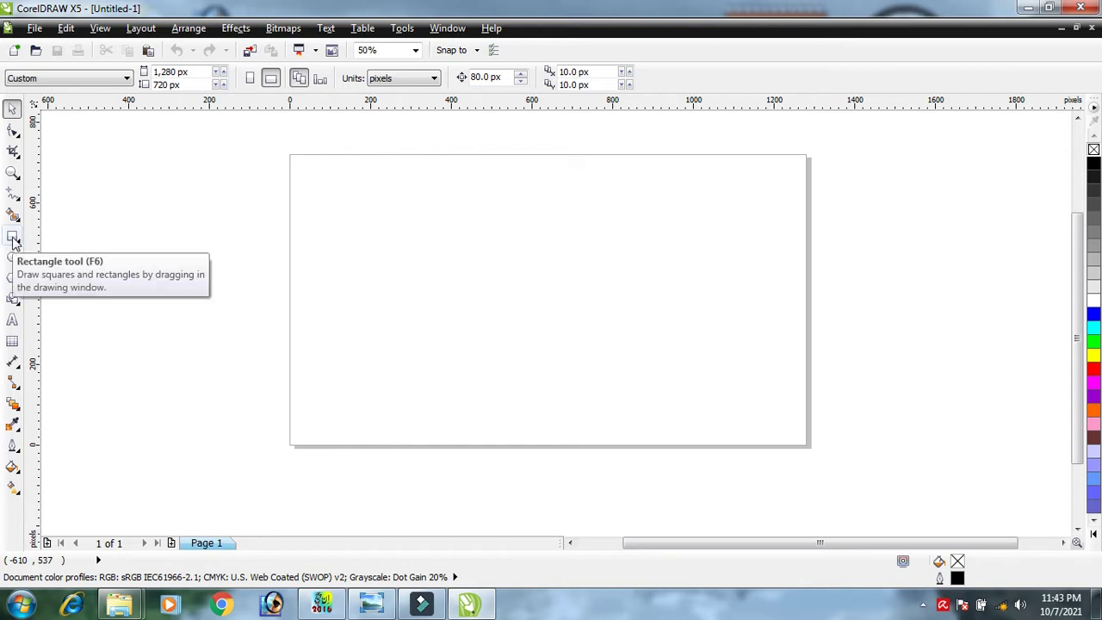
Draw a rectangle and set its width to 1280 px and height to 720 px.
left_click(13, 238)
left_click_drag(372, 198, 628, 336)
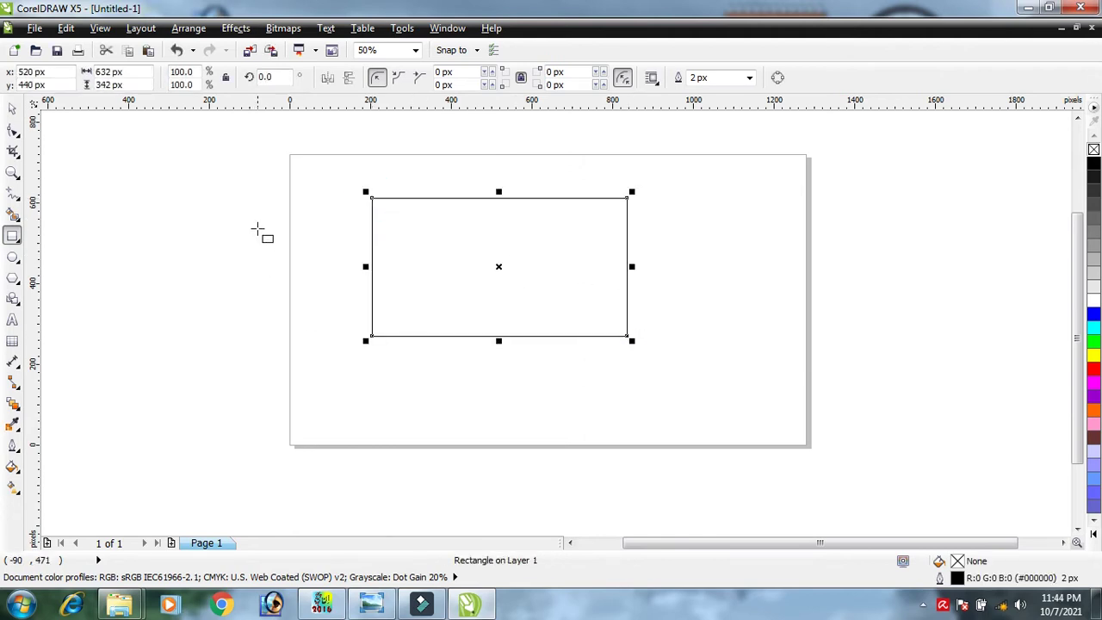
left_click(13, 110)
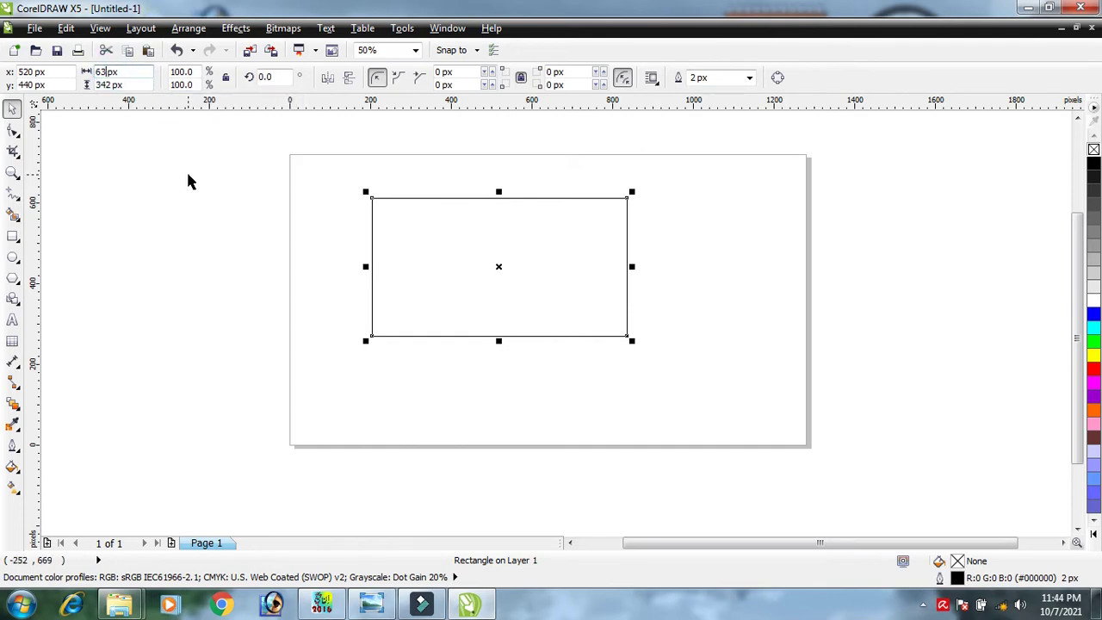
type("1280")
left_click(112, 84)
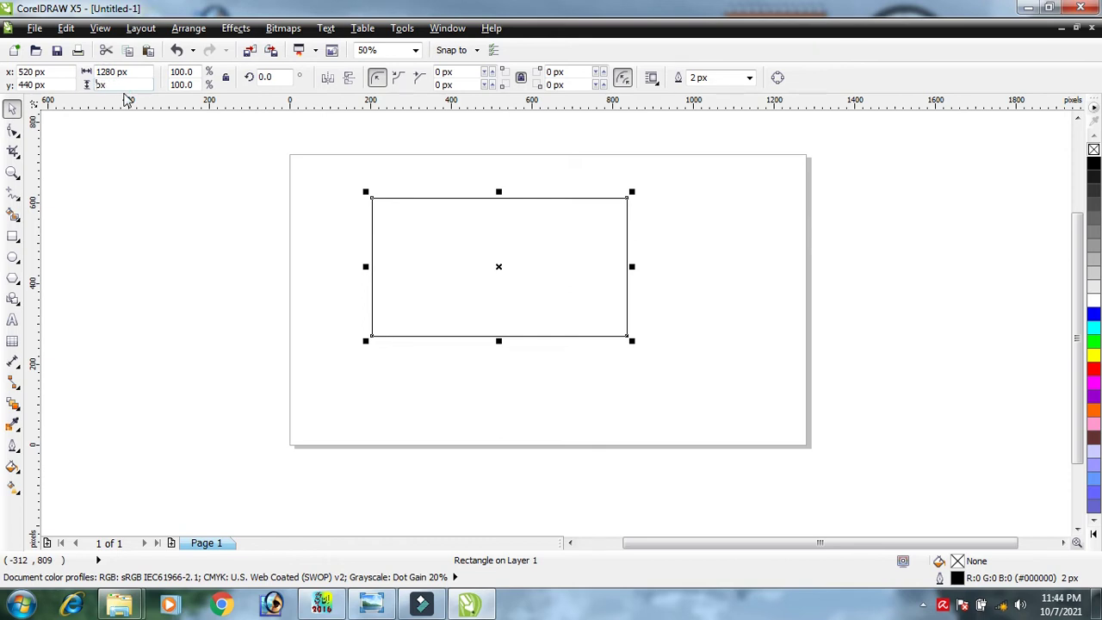
type("7")
key("Return")
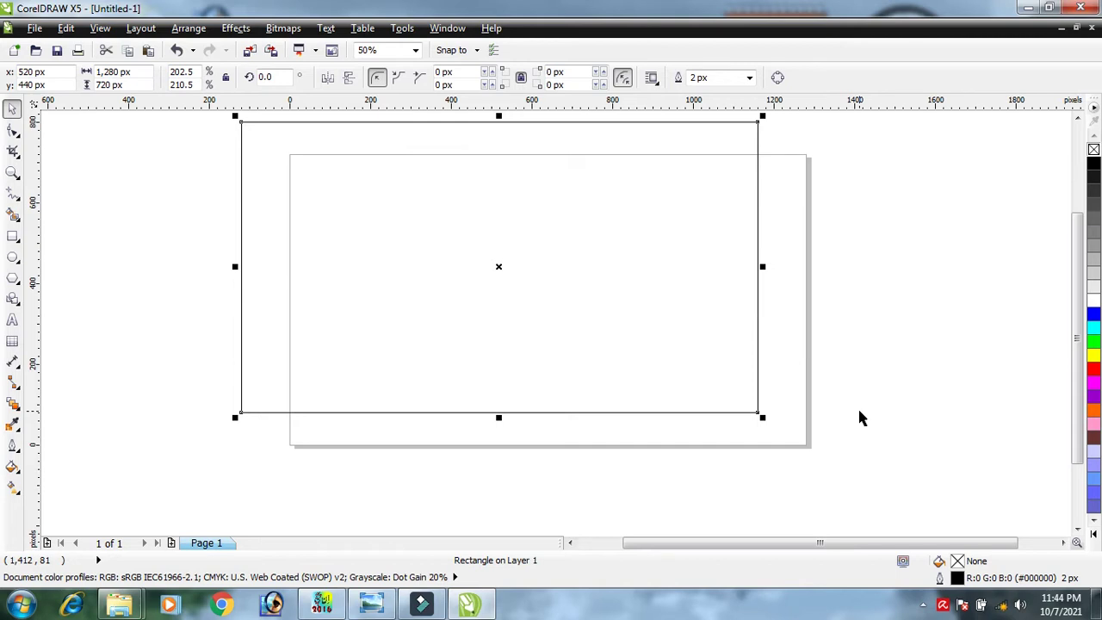
Centre the rectangle on the page at 640, 360 px and zoom in to verify its fit.
key("p")
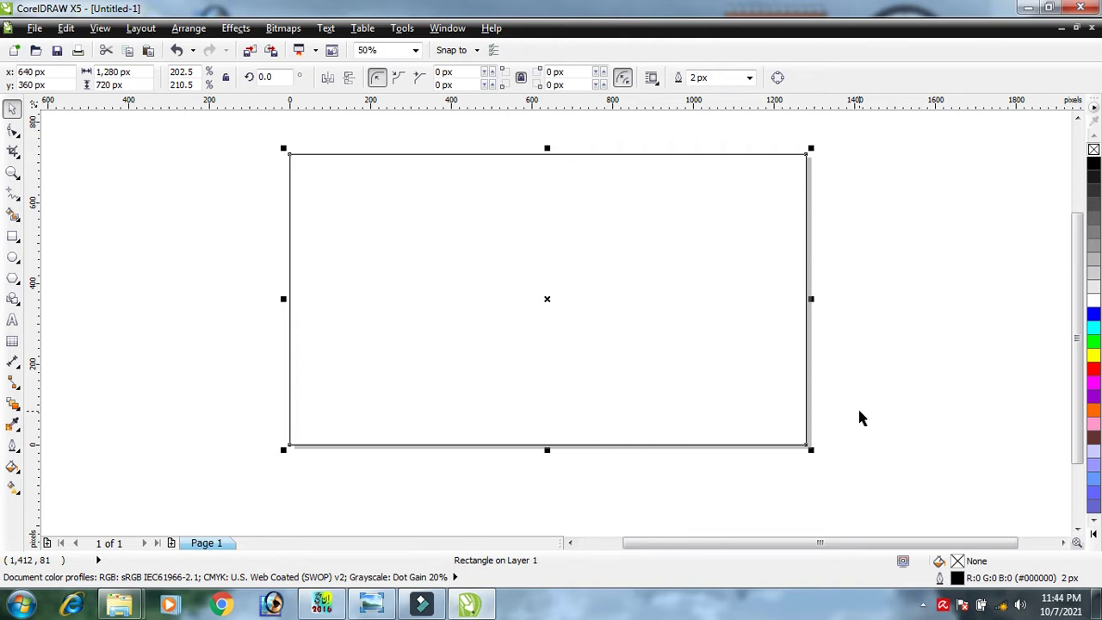
scroll(859, 419, "down", 1)
key("shift+F2")
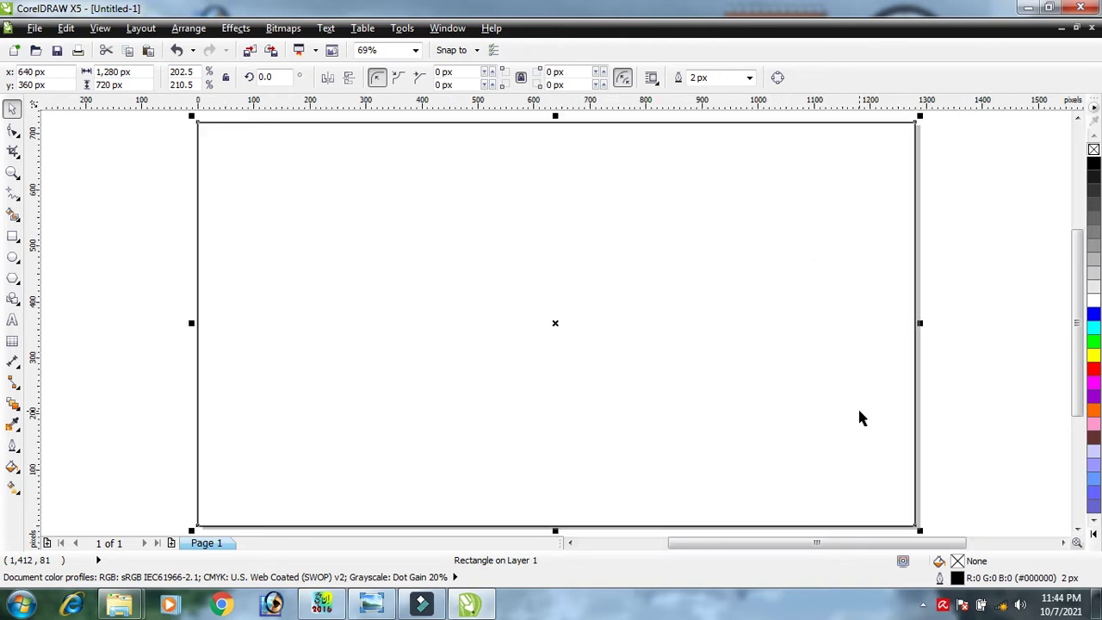
scroll(686, 234, "down", 1)
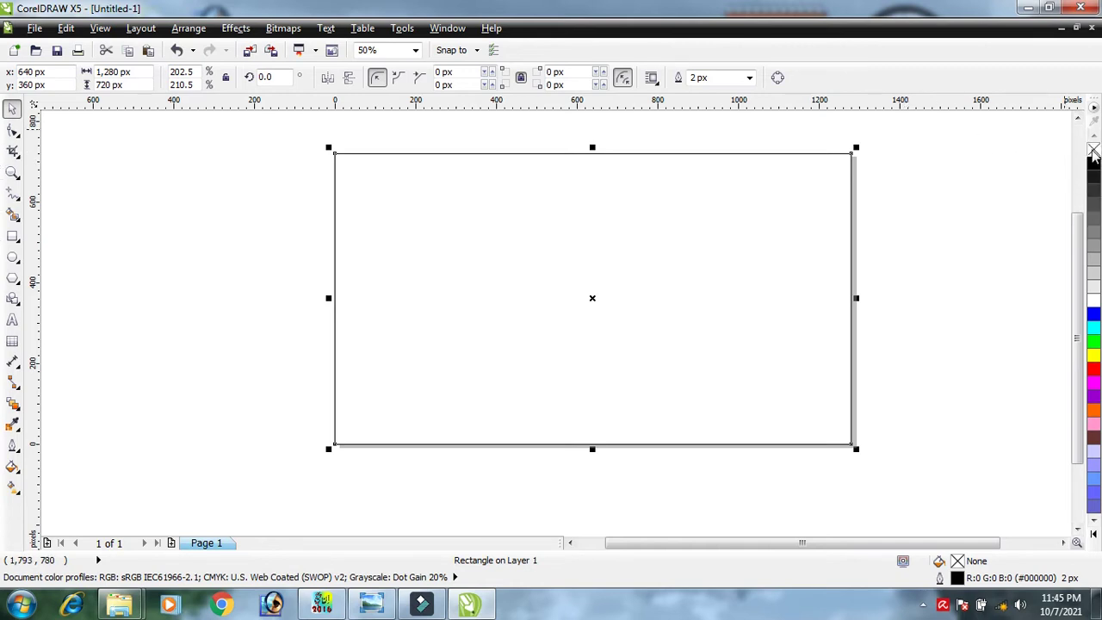
Remove the rectangle's outline and fill it solid red #FF0000, after briefly trying yellow.
right_click(1094, 150)
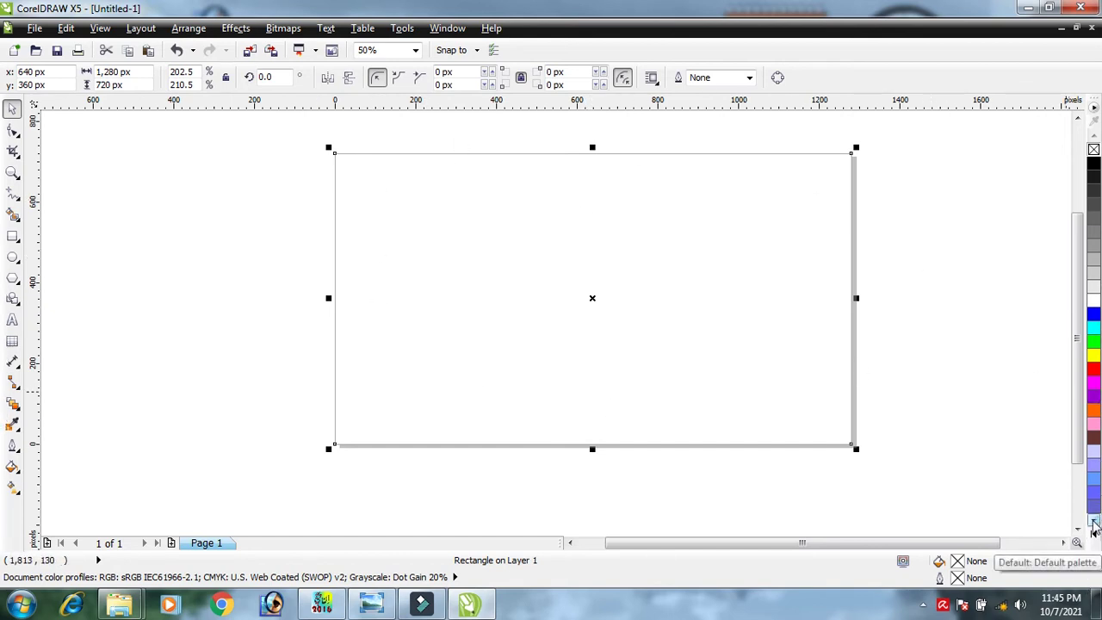
left_click(1094, 523)
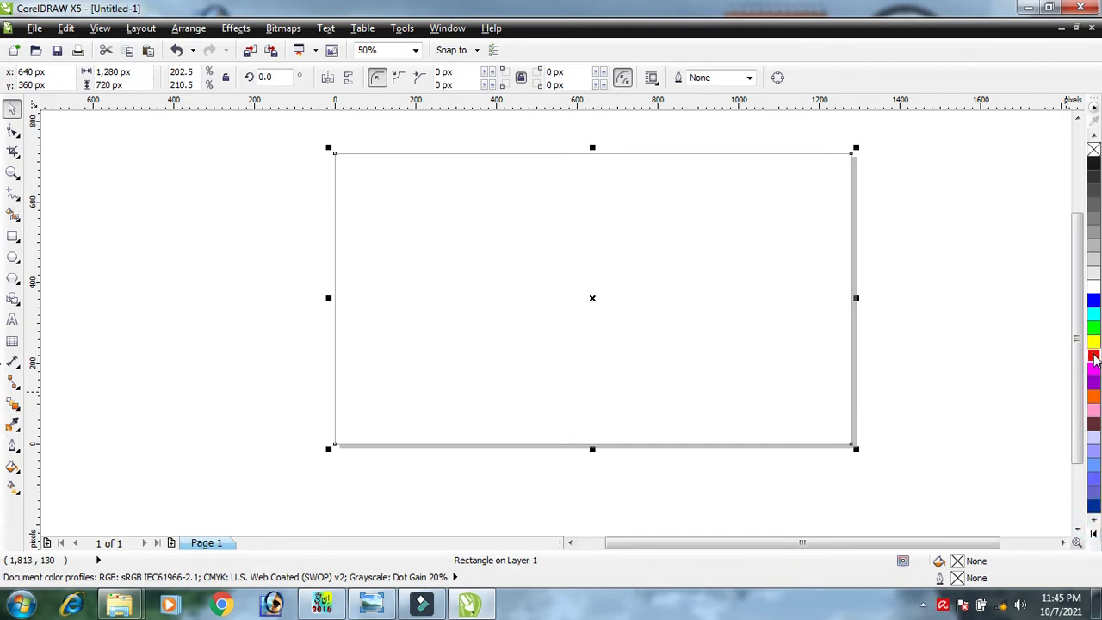
left_click(1093, 356)
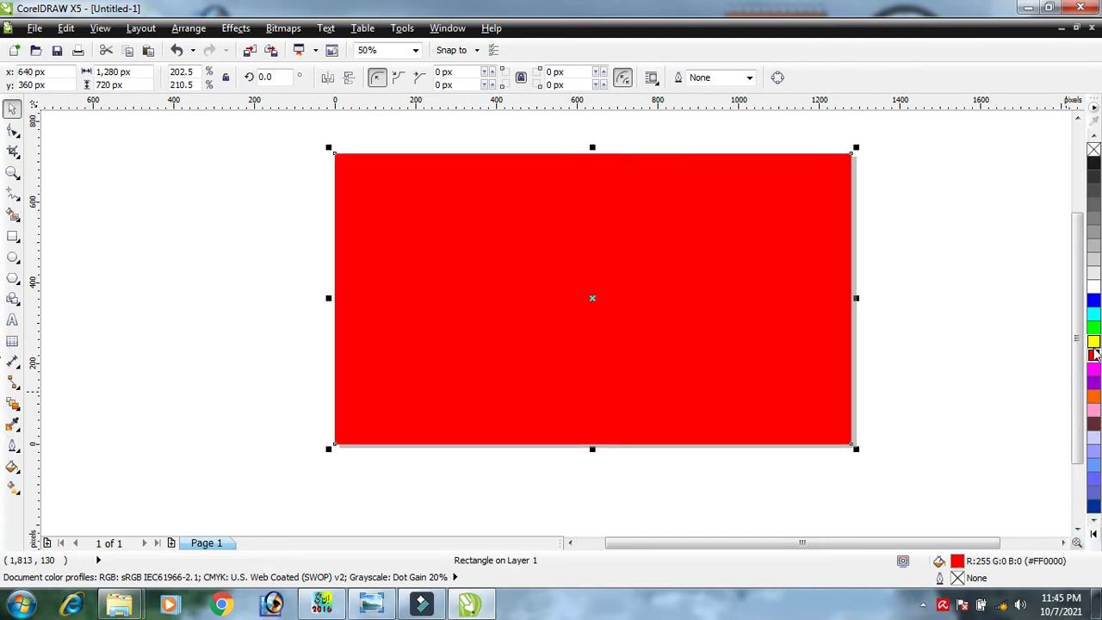
left_click(1094, 343)
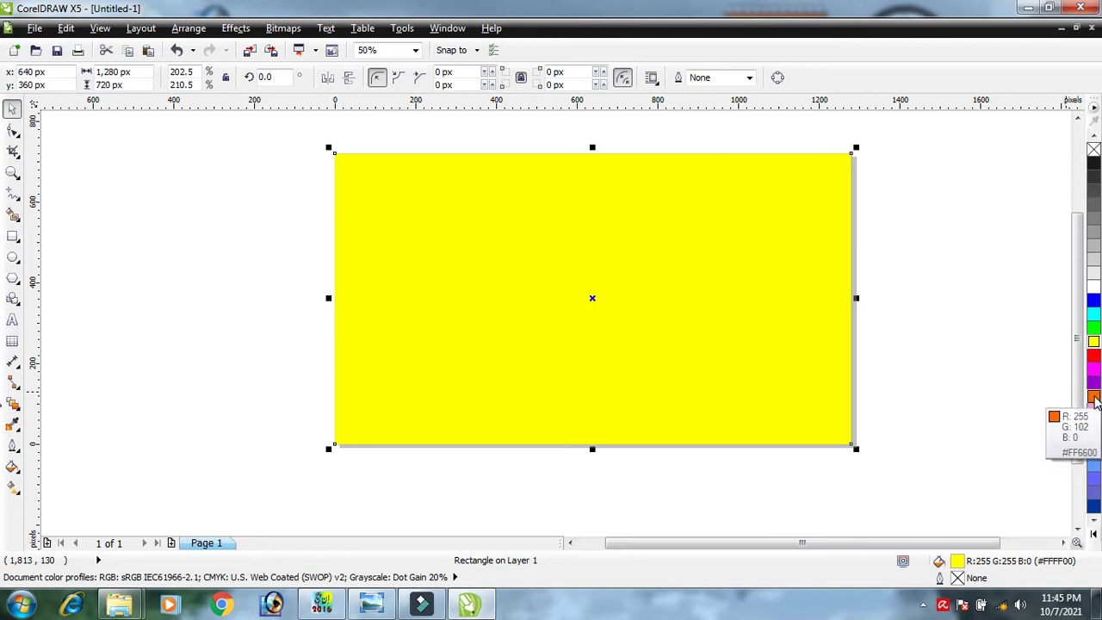
left_click(1094, 356)
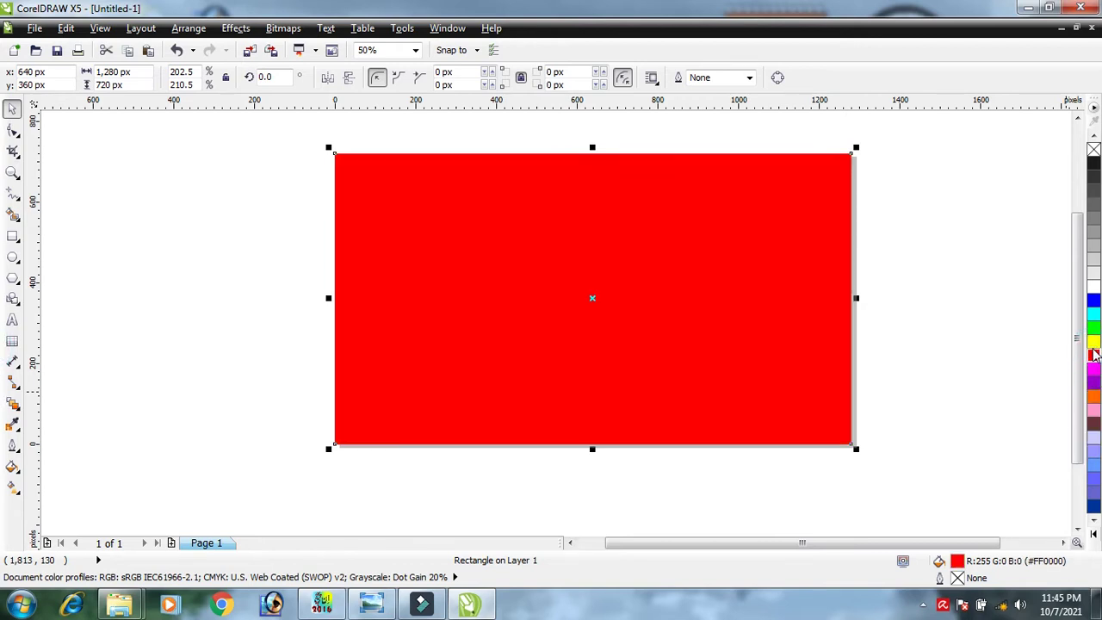
Reselect the red rectangle with the Interactive Fill tool active, ready to edit its fill.
left_click(919, 192)
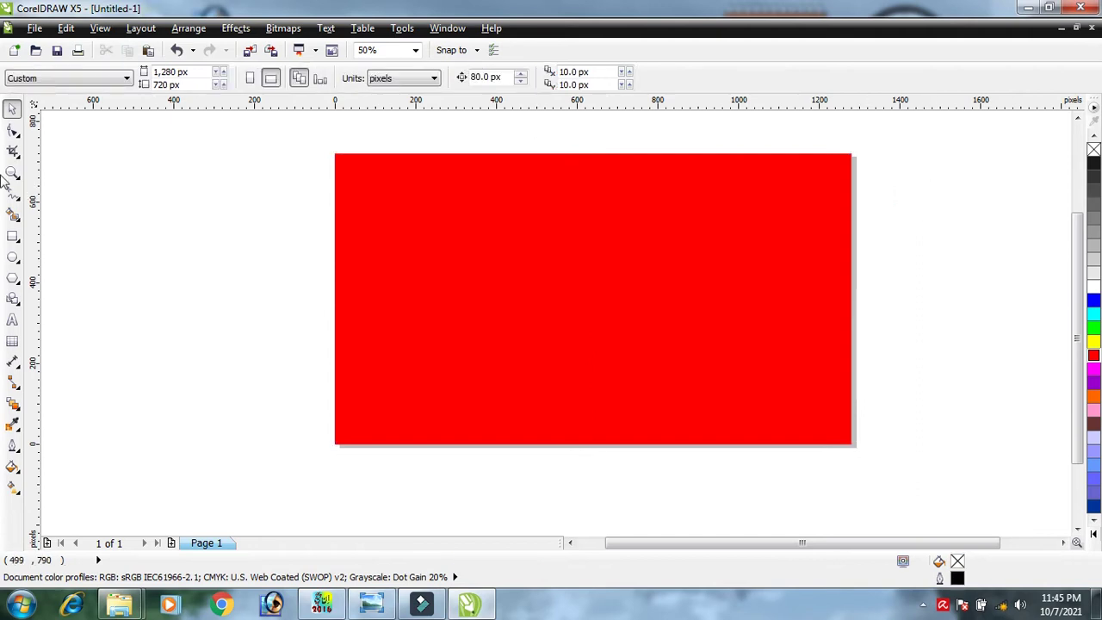
left_click(13, 488)
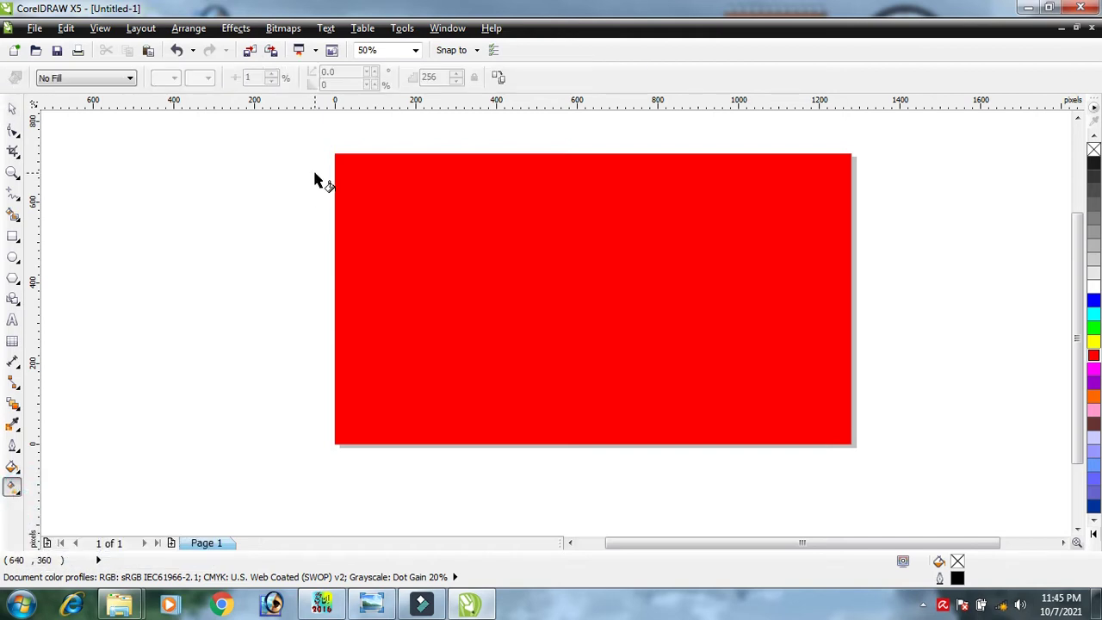
left_click(338, 158)
left_click(845, 441)
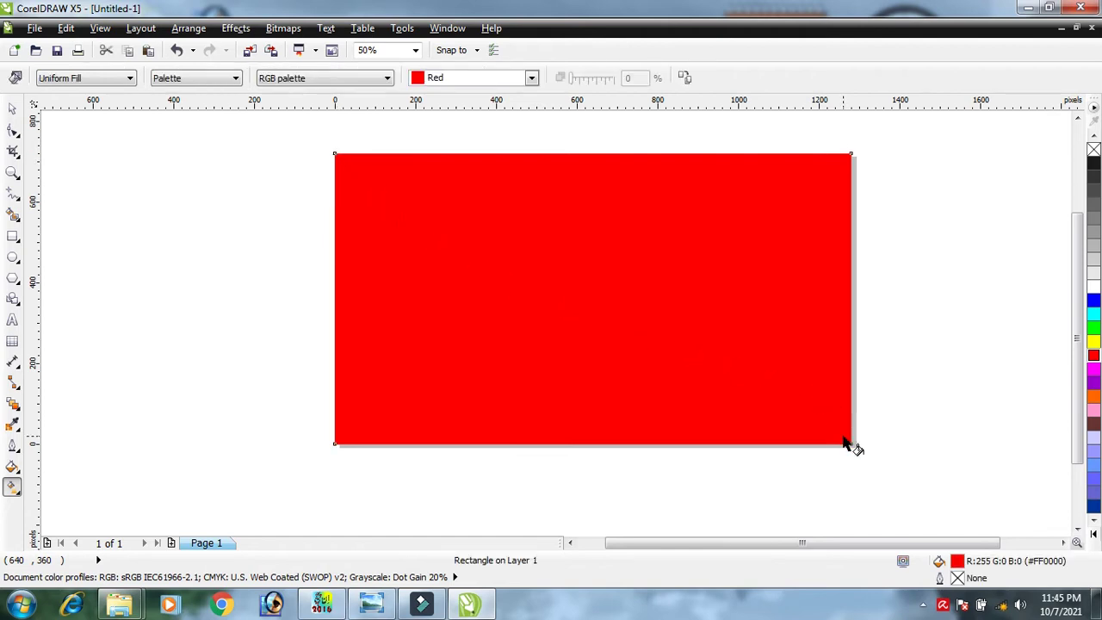
left_click(210, 267)
left_click(614, 250)
left_click(12, 108)
left_click(568, 260)
left_click(540, 260)
left_click(104, 169)
left_click(474, 225)
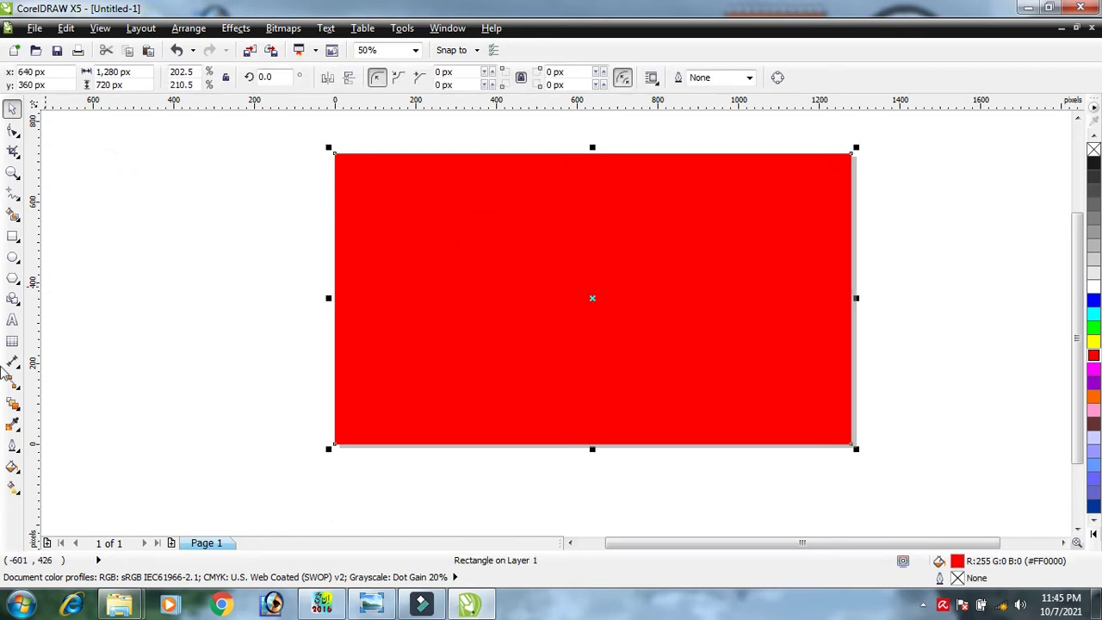
left_click(12, 487)
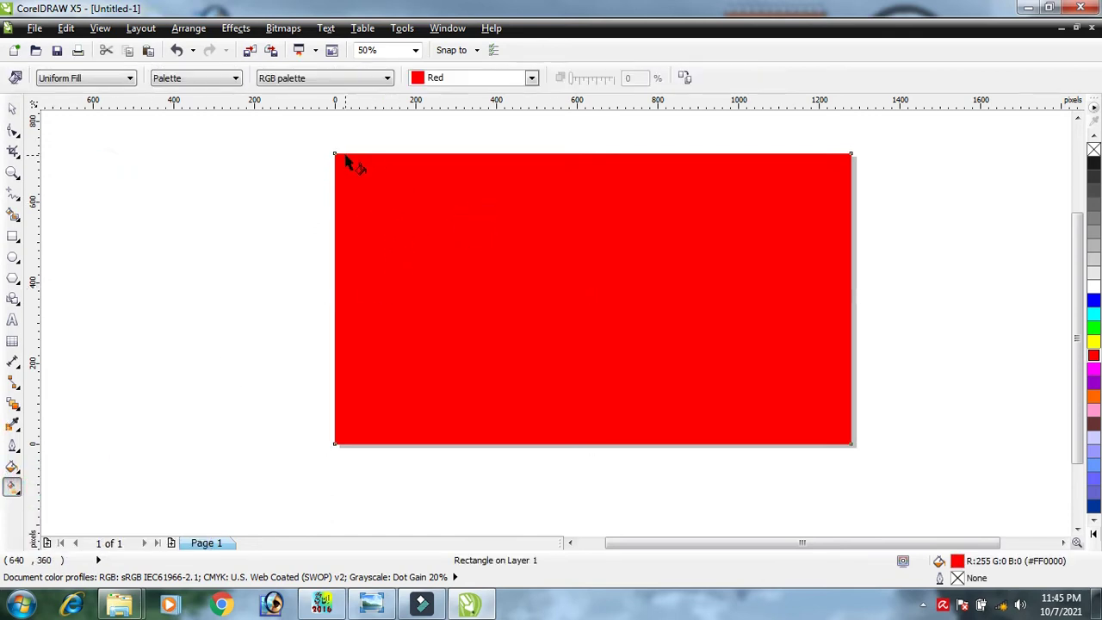
Apply a diagonal linear gradient to the rectangle with black, yellow and blue colour stops added.
left_click_drag(344, 160, 850, 437)
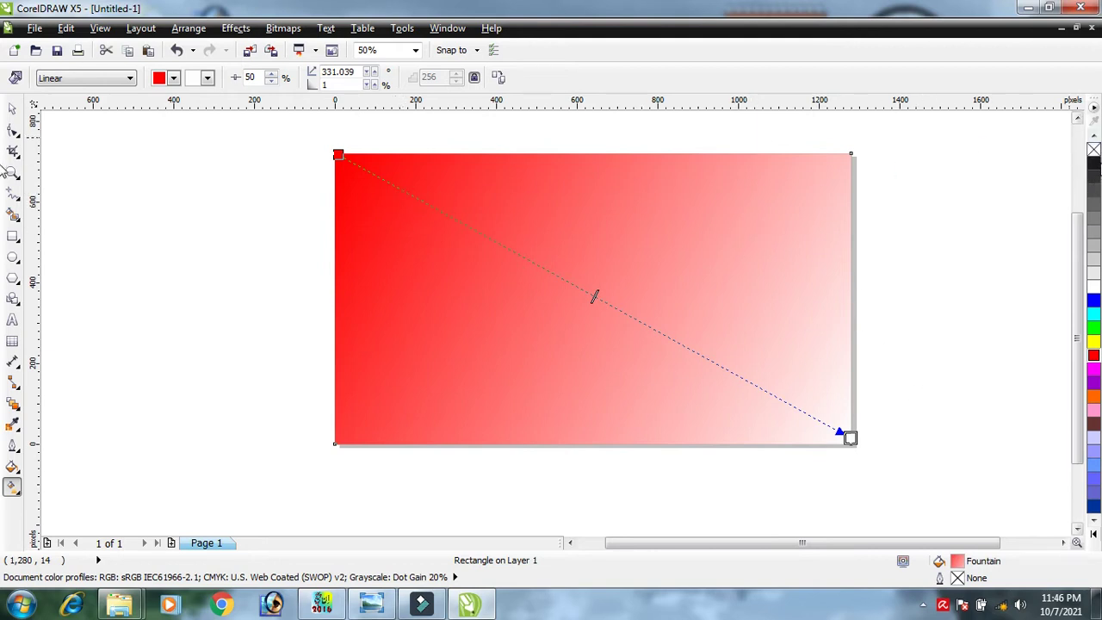
left_click(1094, 162)
mouse_move(939, 249)
left_mouse_down()
mouse_move(786, 411)
mouse_move(784, 401)
left_mouse_up()
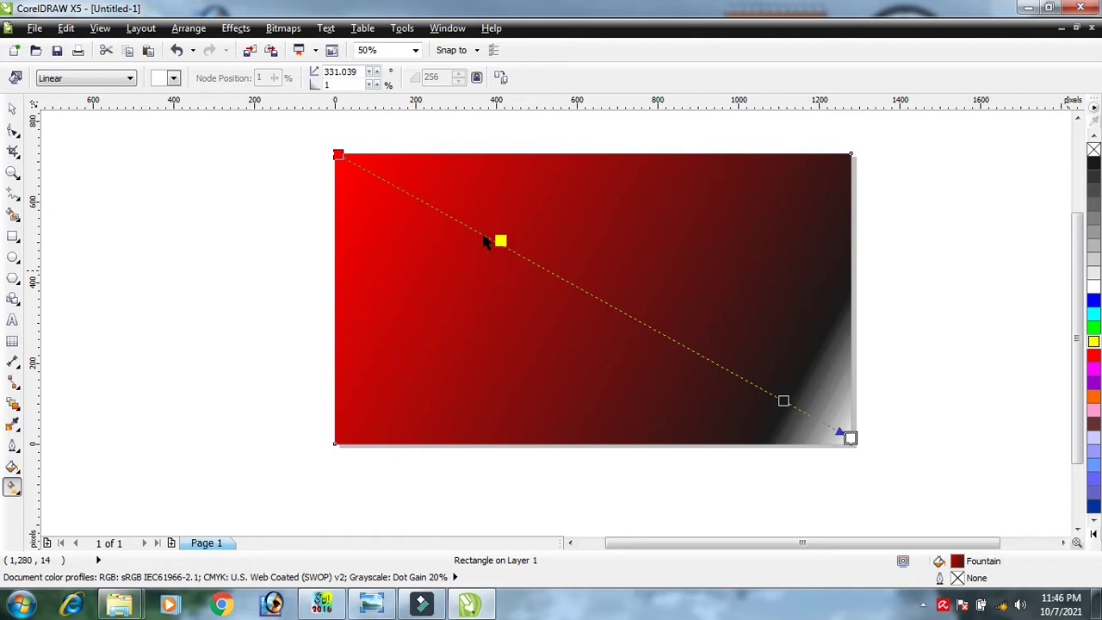
left_click_drag(485, 275, 482, 234)
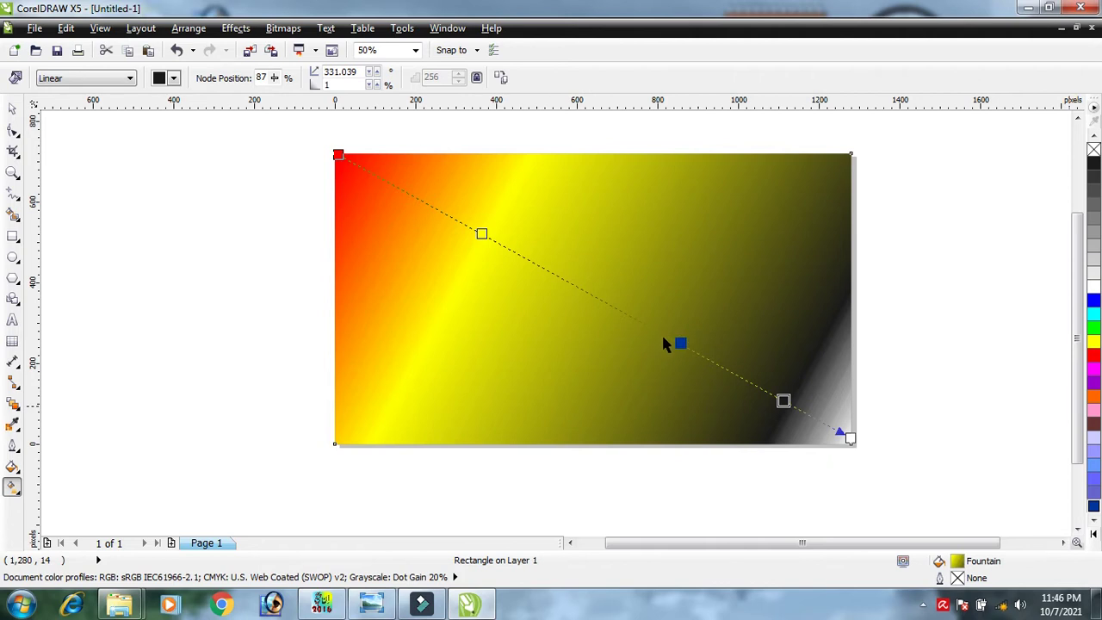
left_click_drag(663, 342, 662, 333)
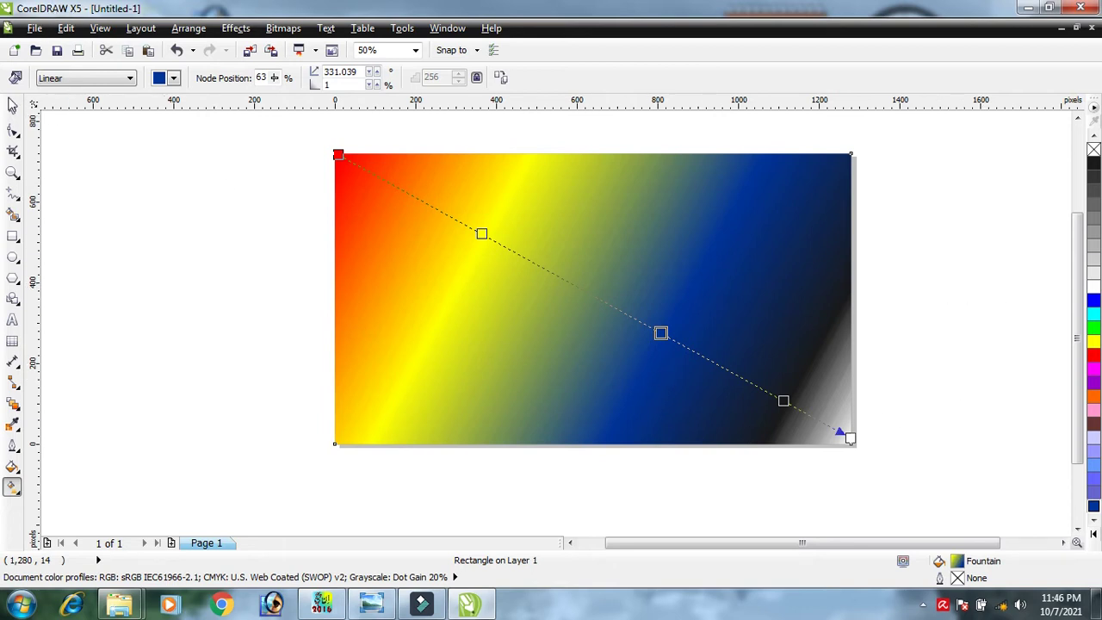
left_click(13, 106)
left_click(148, 181)
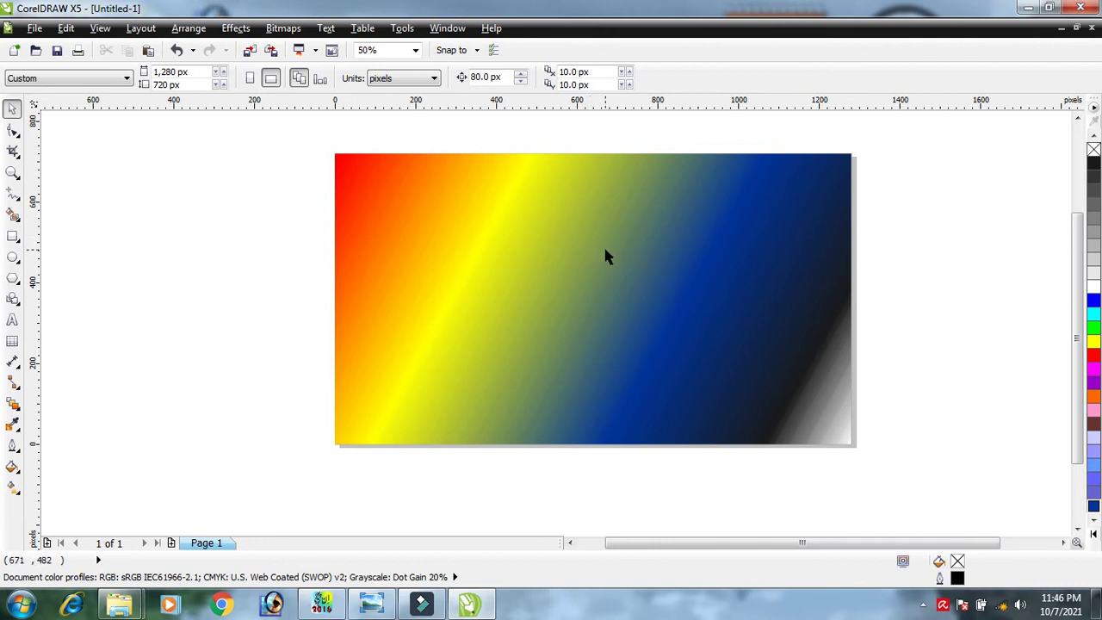
Replace the rectangle's gradient with a solid yellow fill.
left_click(473, 229)
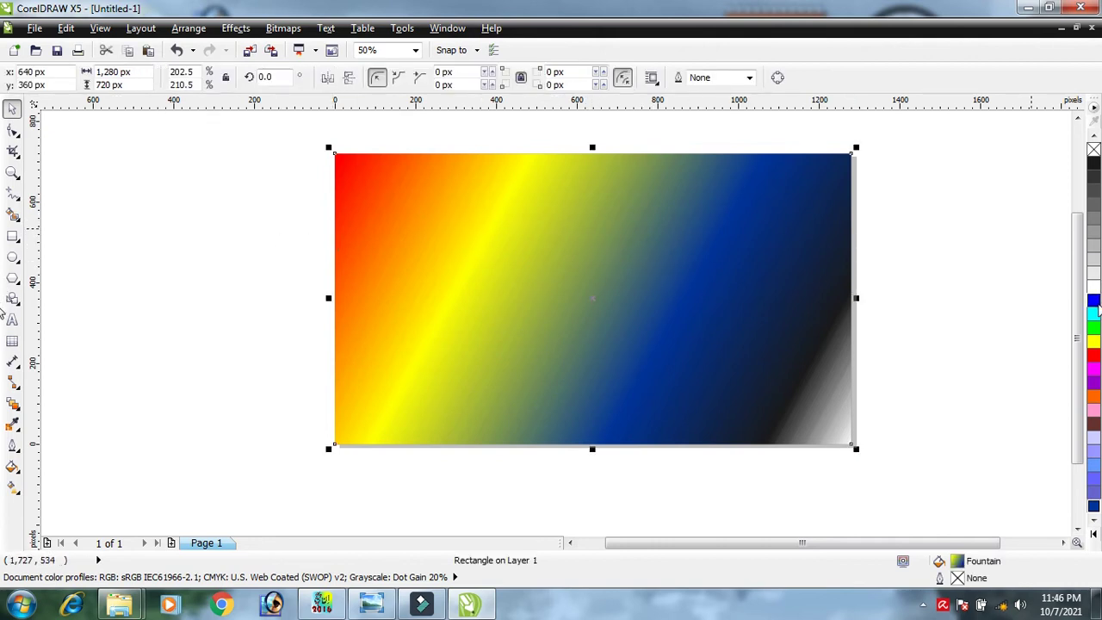
left_click(1093, 342)
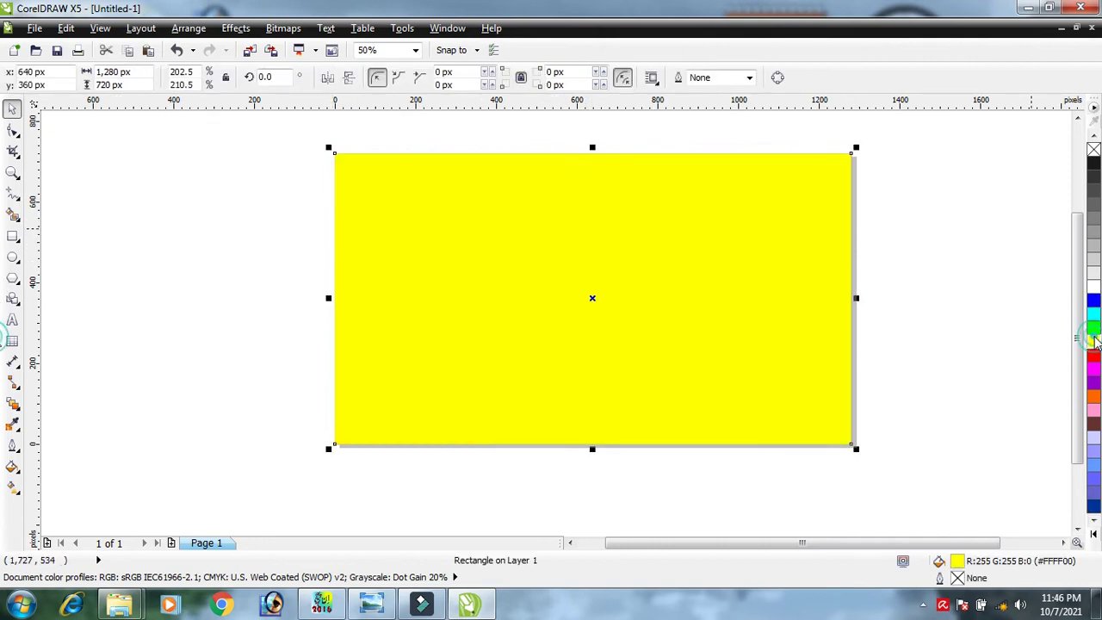
left_click(929, 342)
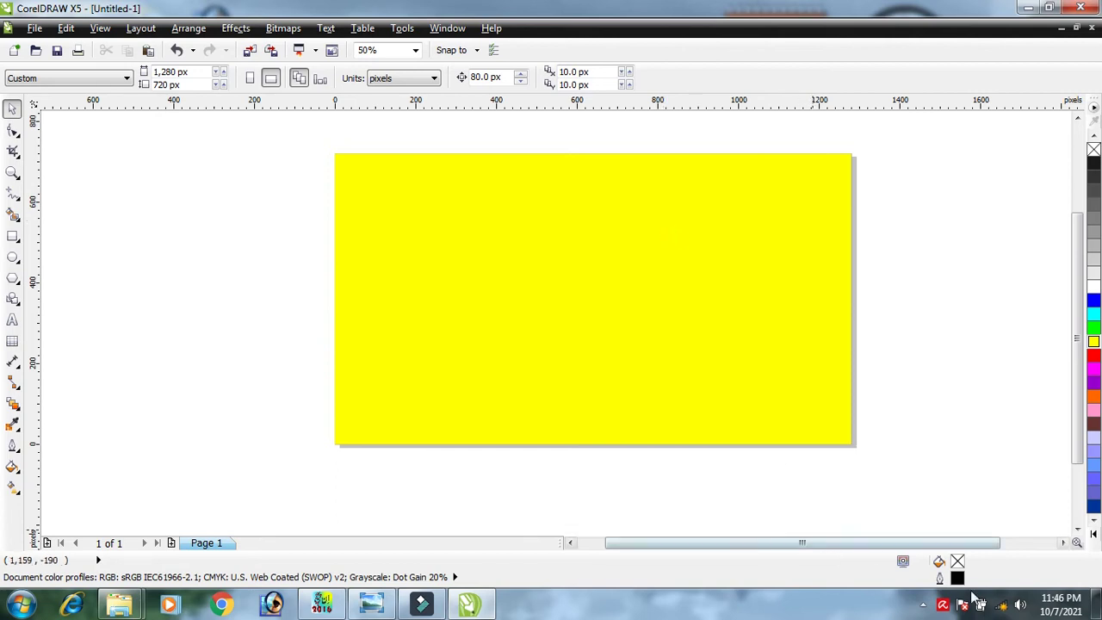
Connect to an available wireless network, then minimize CorelDRAW to the desktop.
left_click(1000, 607)
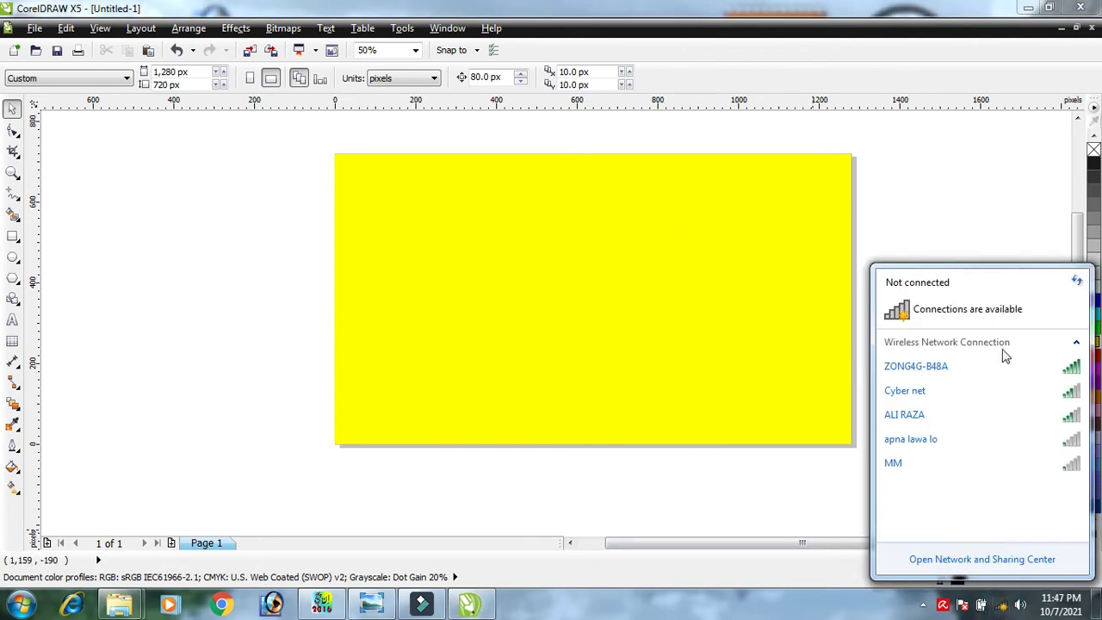
left_click(1002, 363)
left_click(1059, 391)
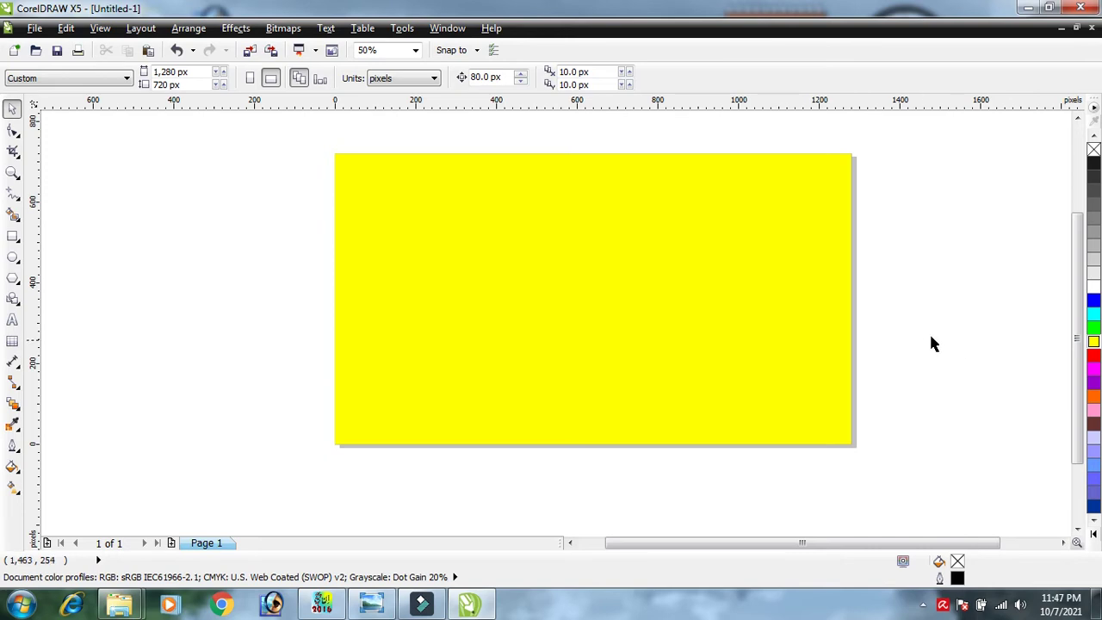
left_click(1025, 8)
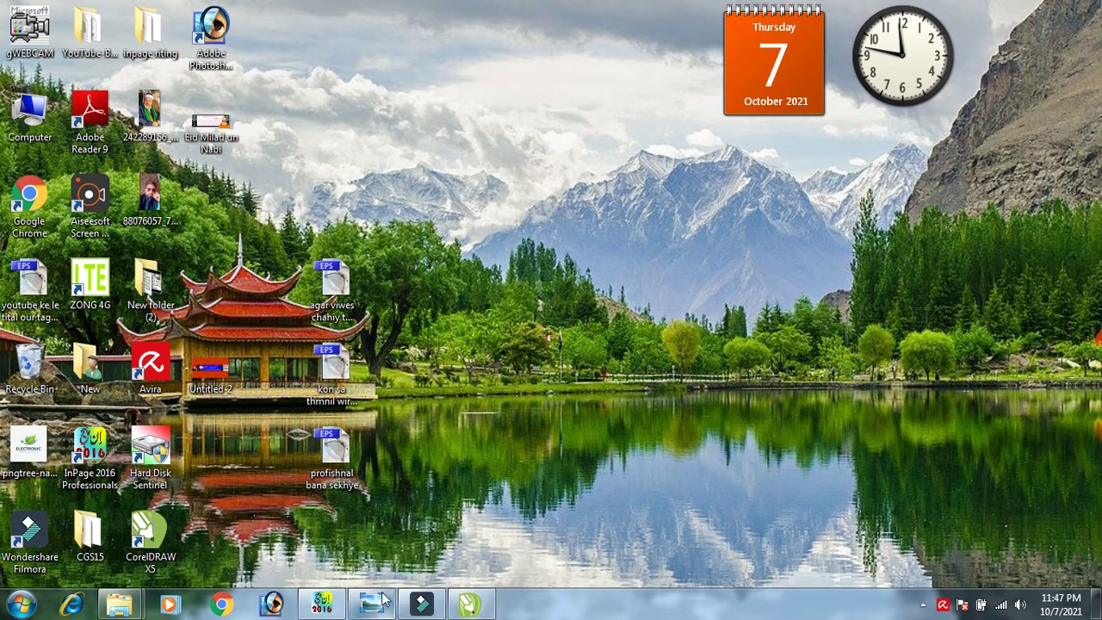
Launch Chrome with the user's profile and search Google for 'bakround'.
left_click(226, 607)
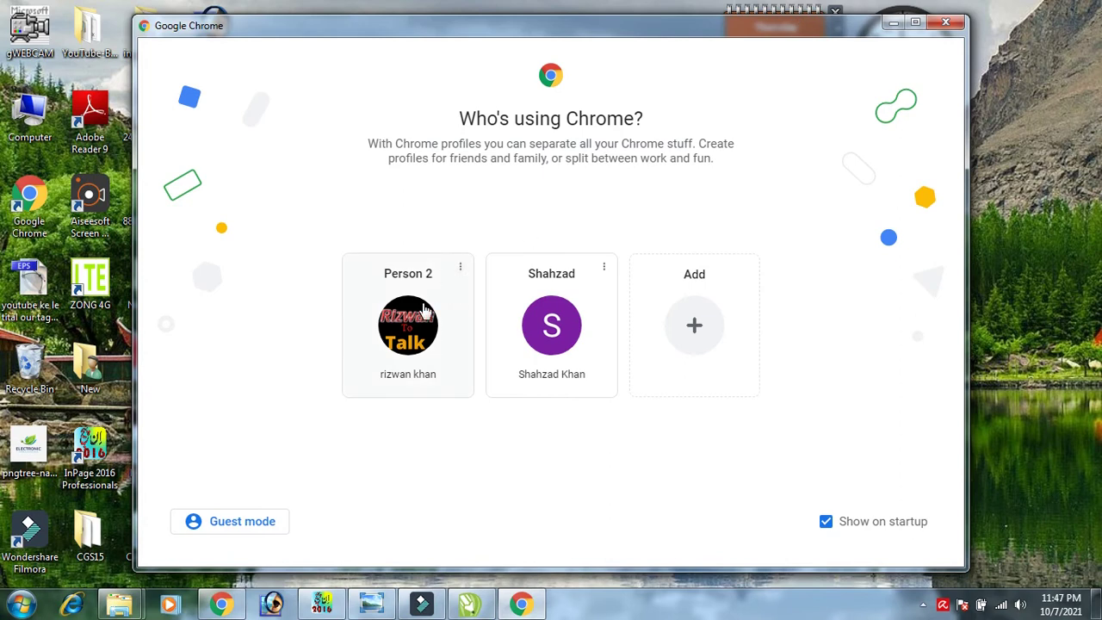
left_click(424, 310)
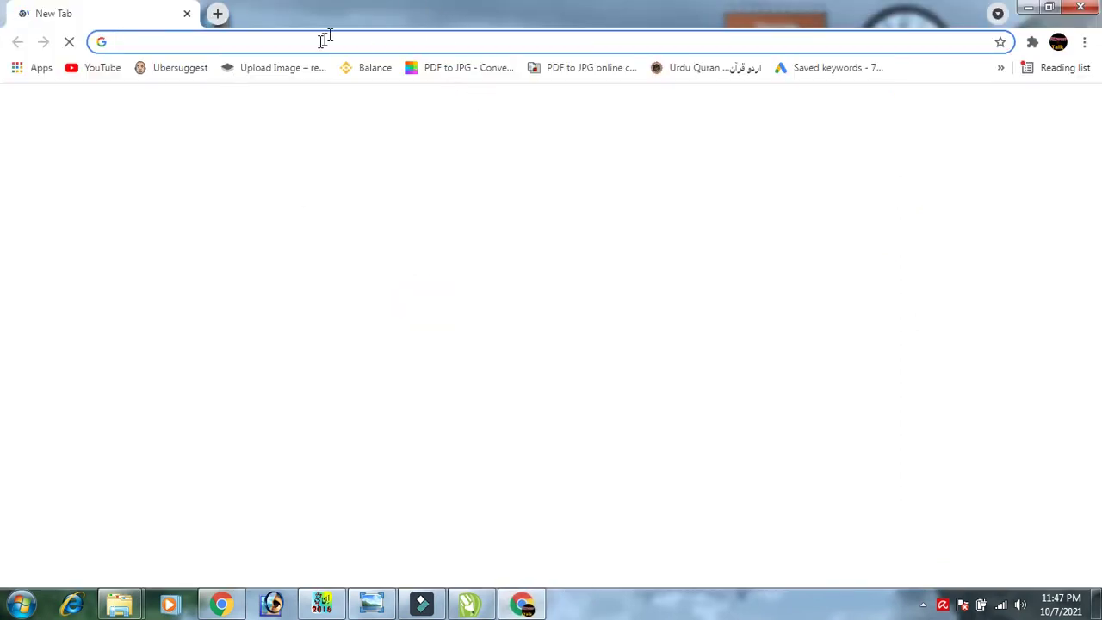
left_click(306, 41)
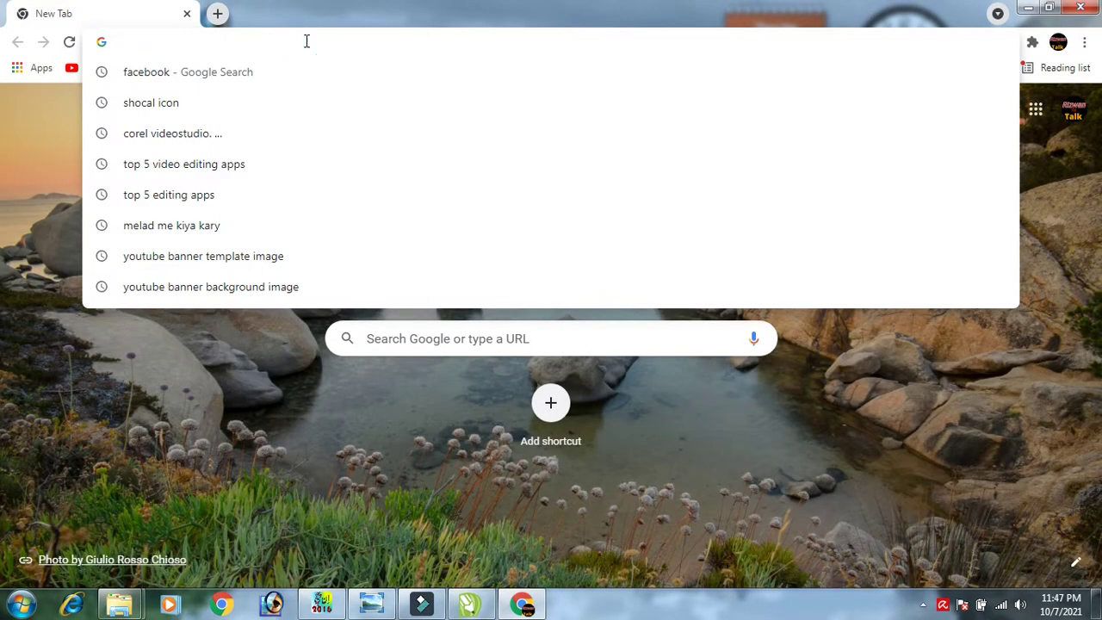
type("ba")
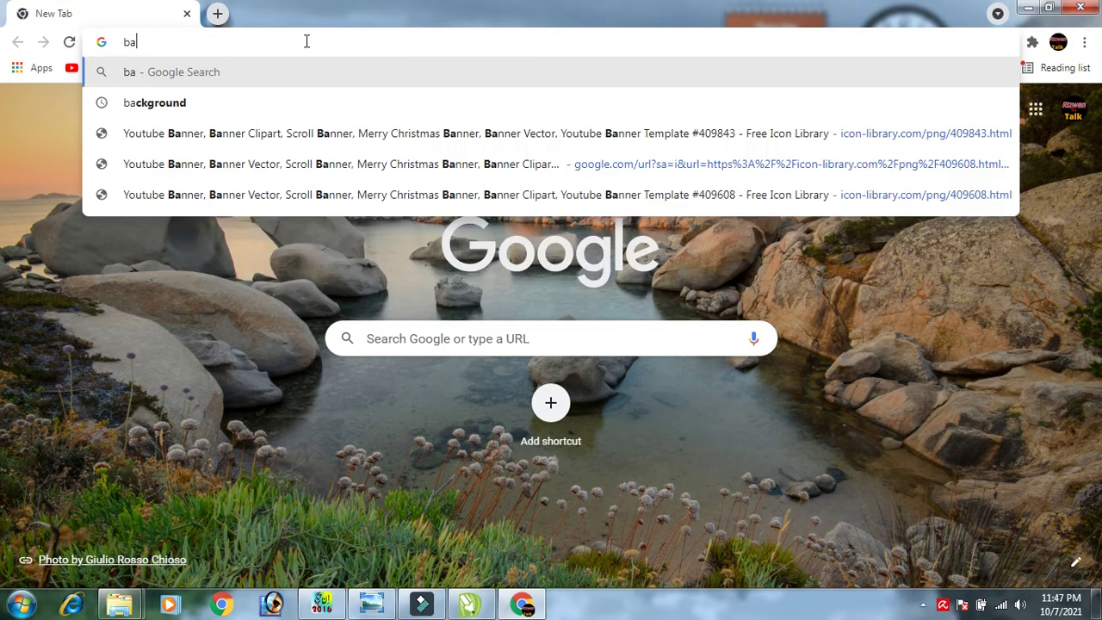
type("kround")
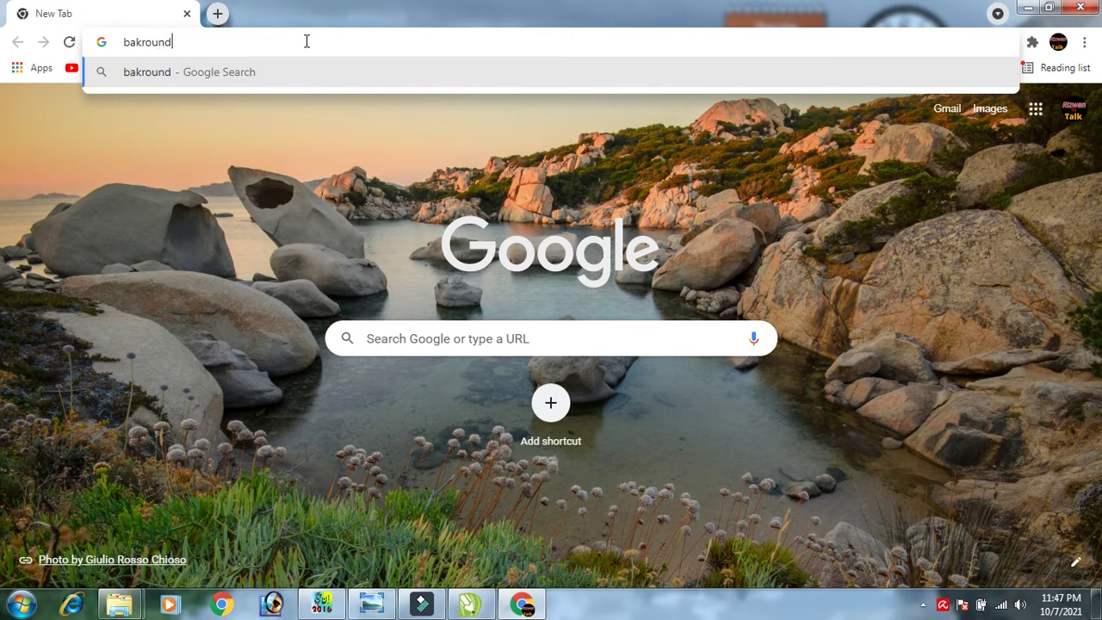
key("Return")
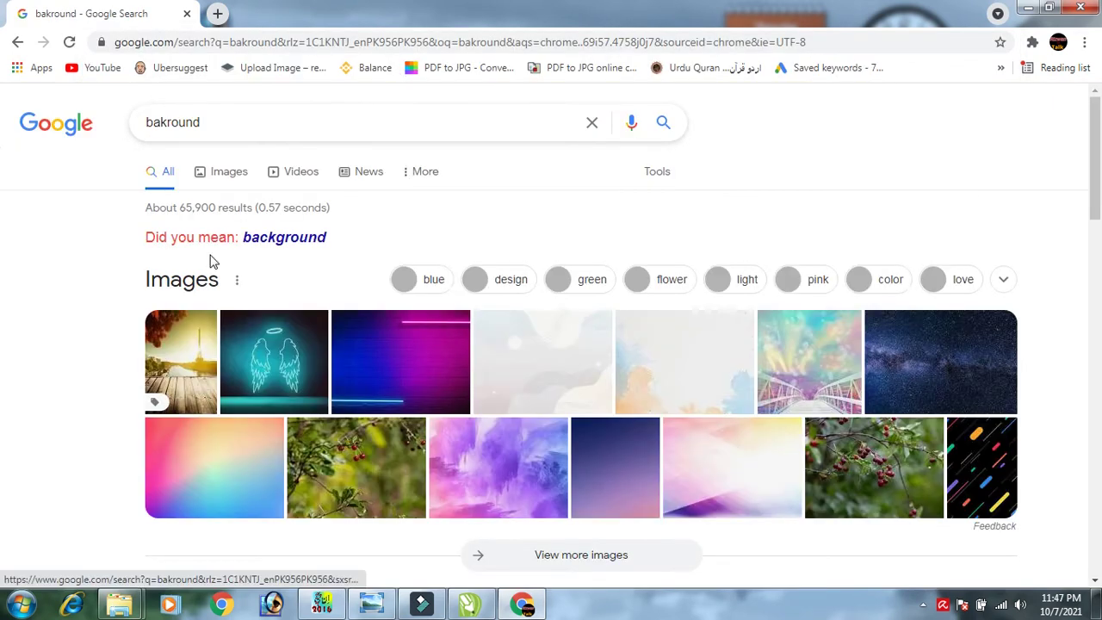
Search the suggested spelling 'background' instead of 'bakround'.
left_click(299, 237)
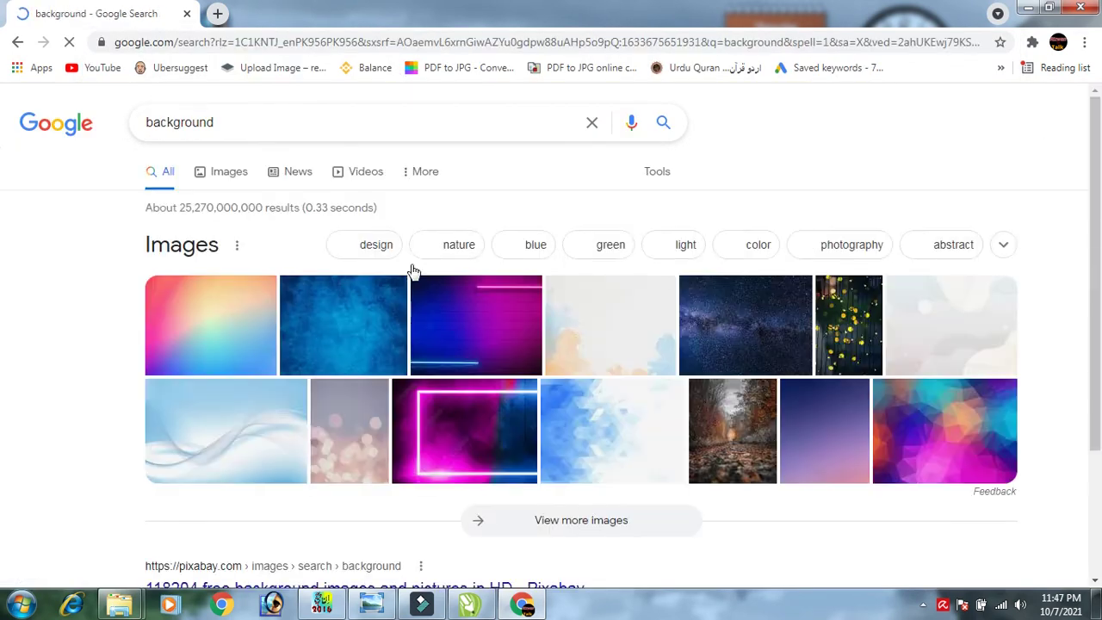
scroll(544, 380, "down", 1)
scroll(543, 385, "down", 1)
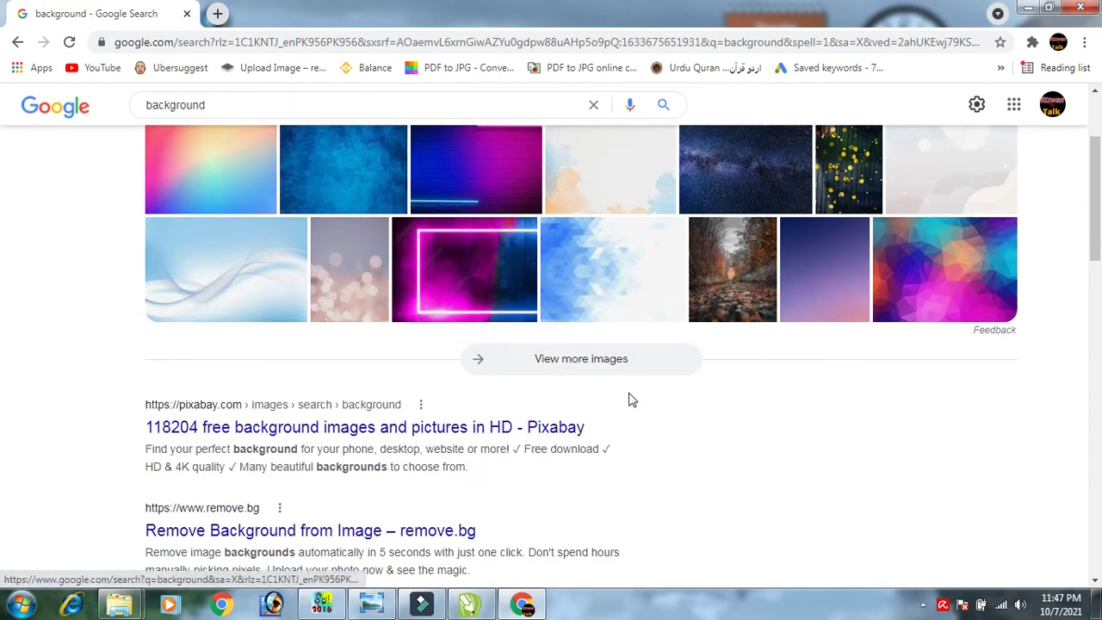
scroll(632, 399, "up", 2)
Switch to Google Images results for 'background' and browse through them.
left_click(231, 171)
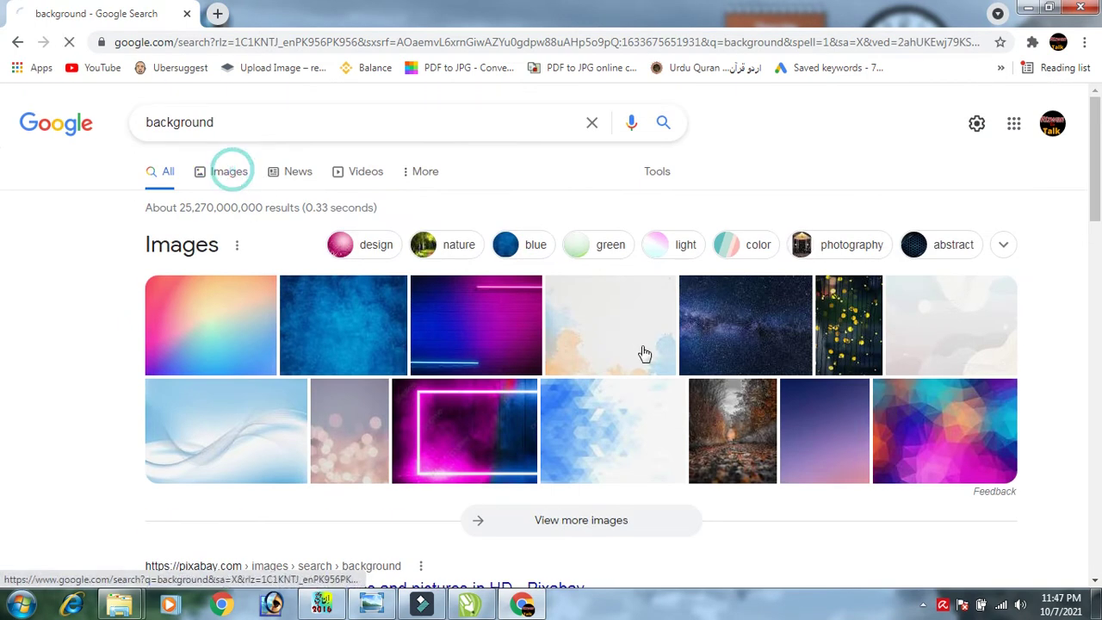
scroll(640, 377, "down", 1)
scroll(640, 377, "down", 3)
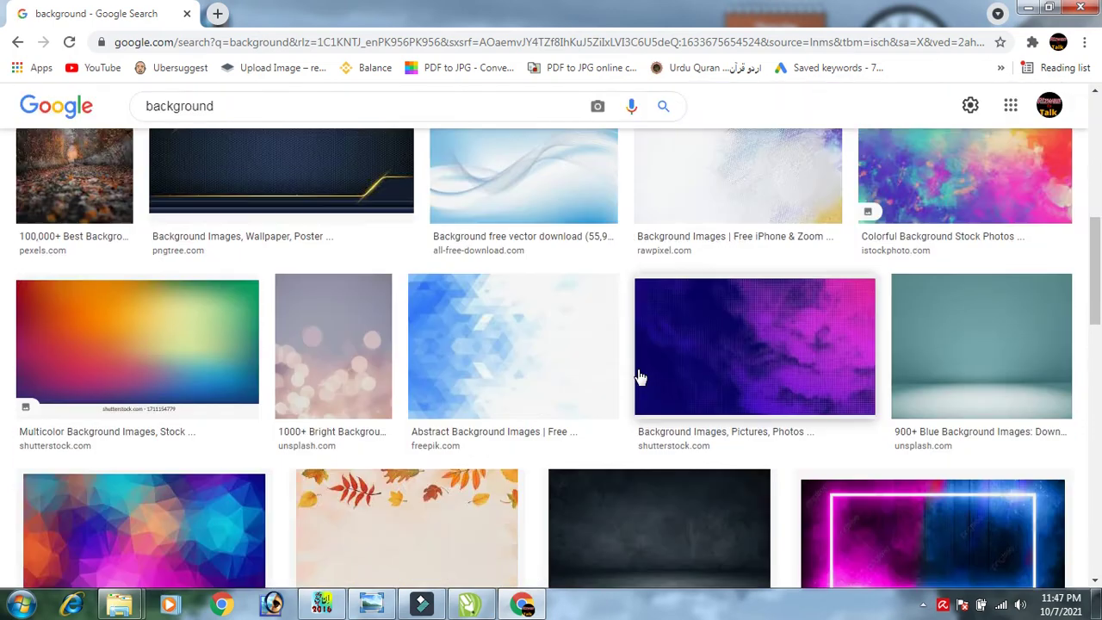
scroll(641, 377, "down", 2)
scroll(641, 377, "down", 2)
scroll(639, 376, "down", 1)
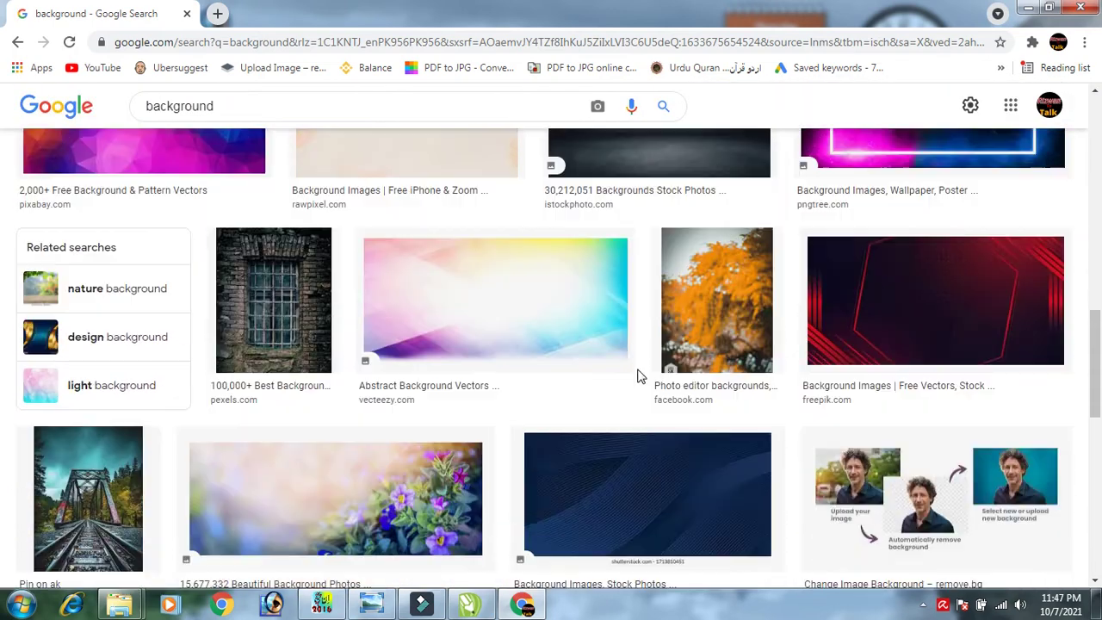
scroll(638, 375, "down", 3)
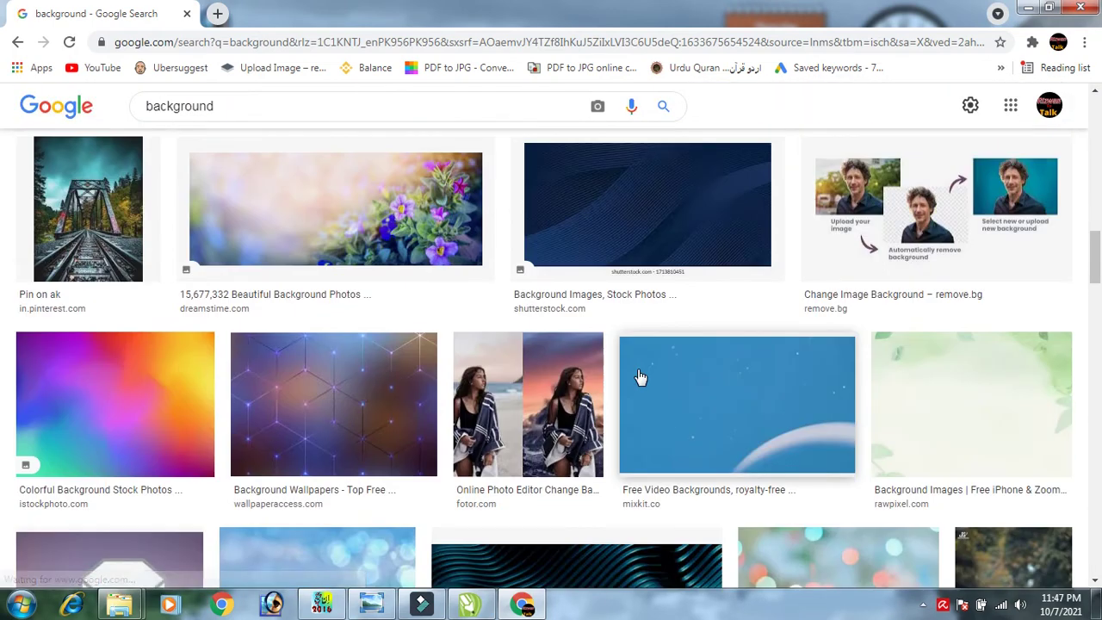
scroll(637, 376, "down", 2)
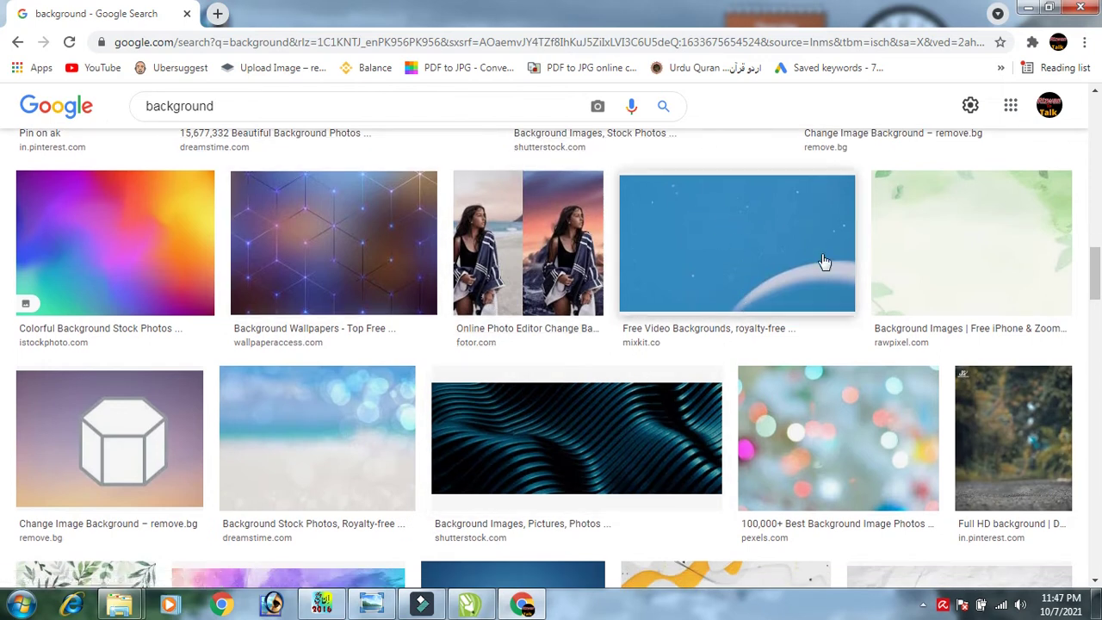
Preview the blue mixkit background image, then close the preview.
left_click(731, 246)
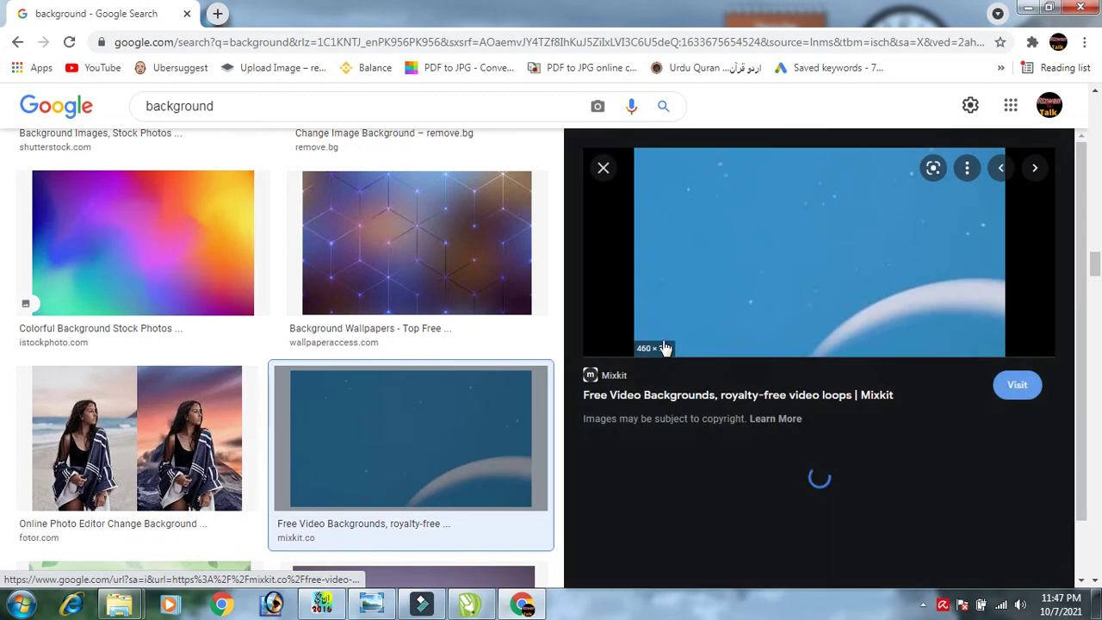
mouse_move(819, 251)
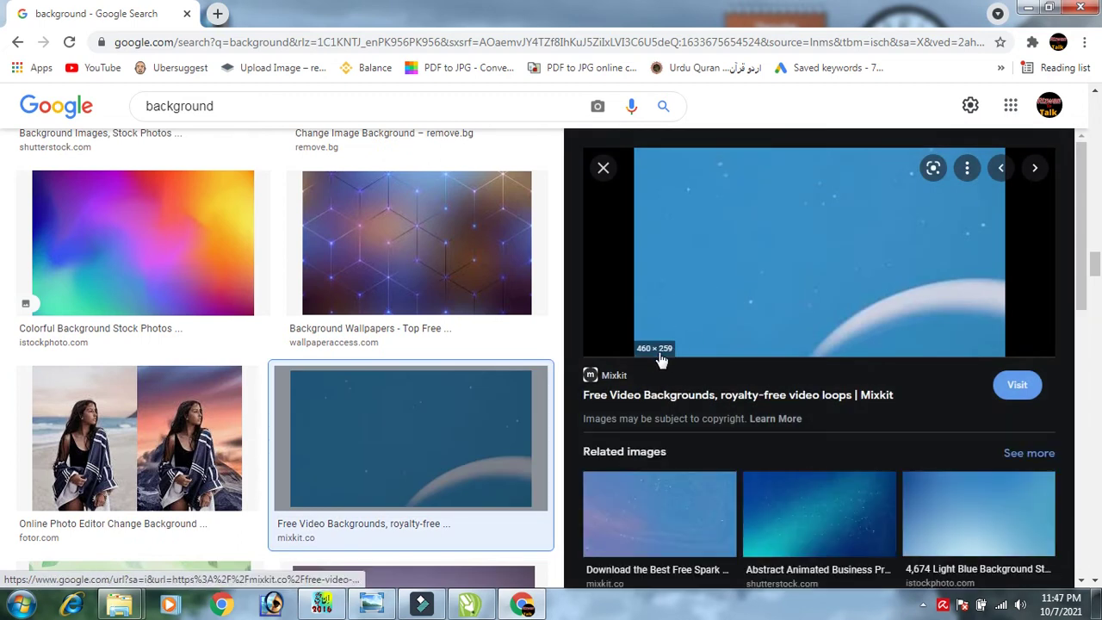
scroll(293, 312, "down", 1)
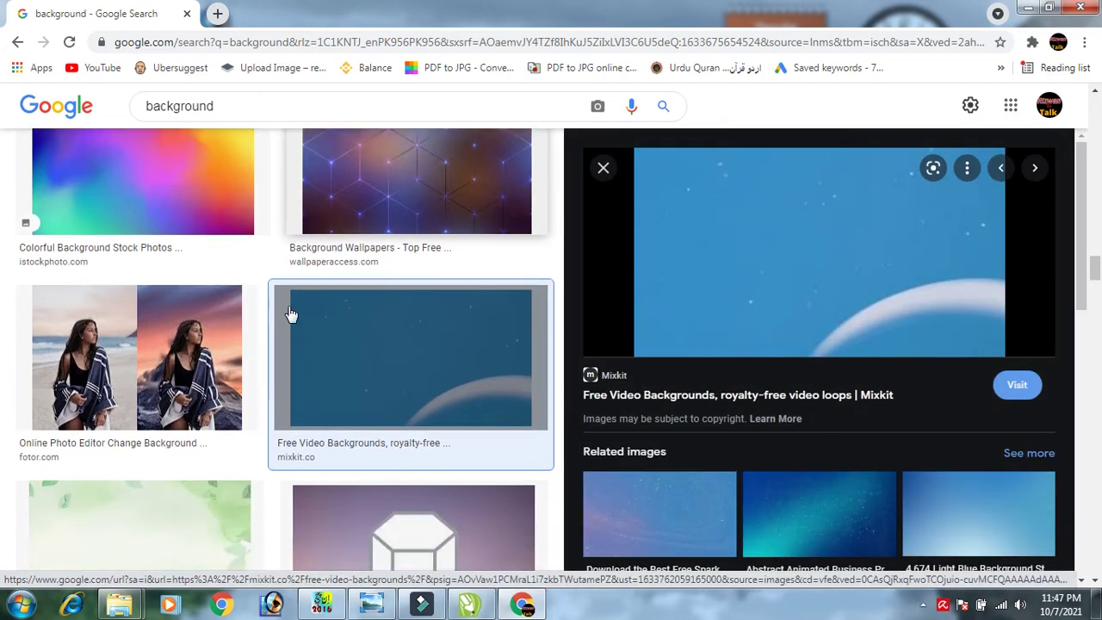
scroll(249, 337, "down", 4)
scroll(250, 362, "up", 3)
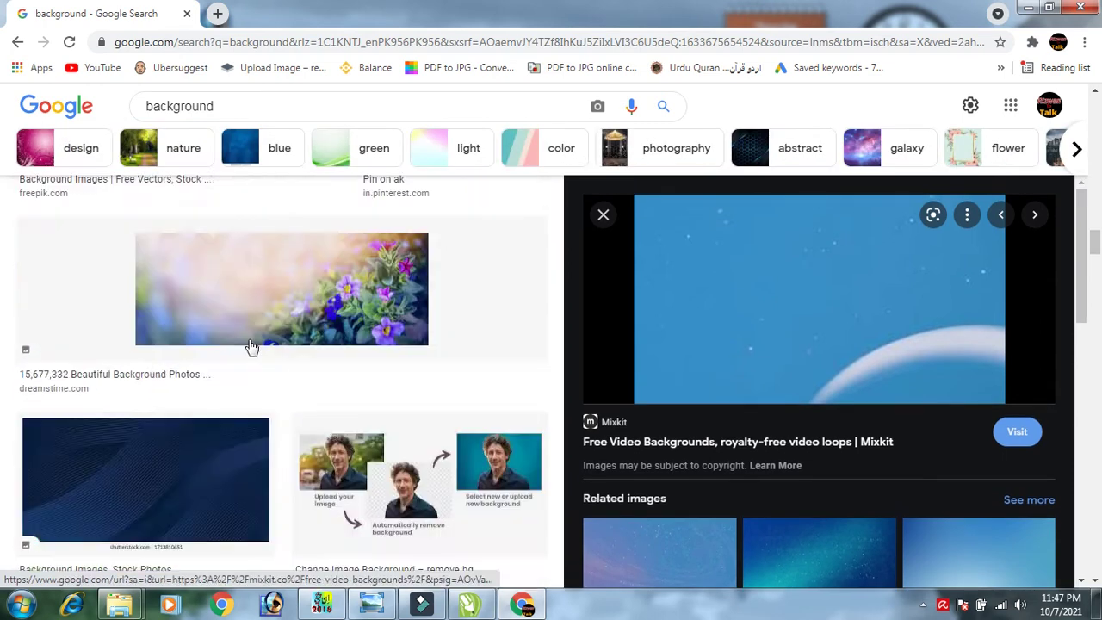
scroll(258, 344, "up", 3)
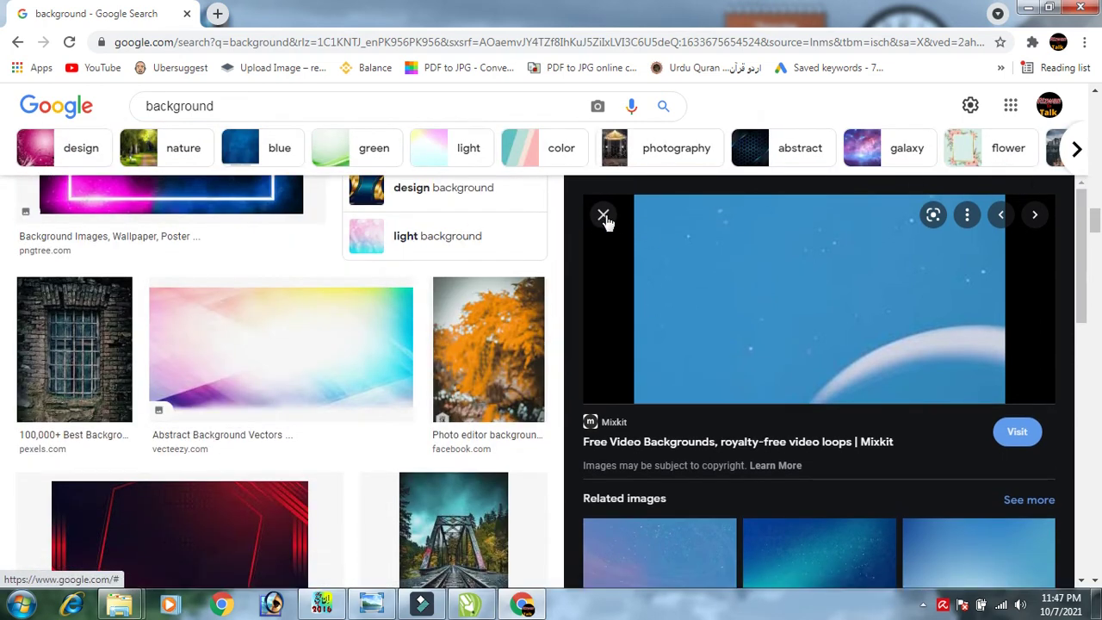
left_click(603, 215)
scroll(859, 376, "down", 3)
scroll(860, 376, "up", 2)
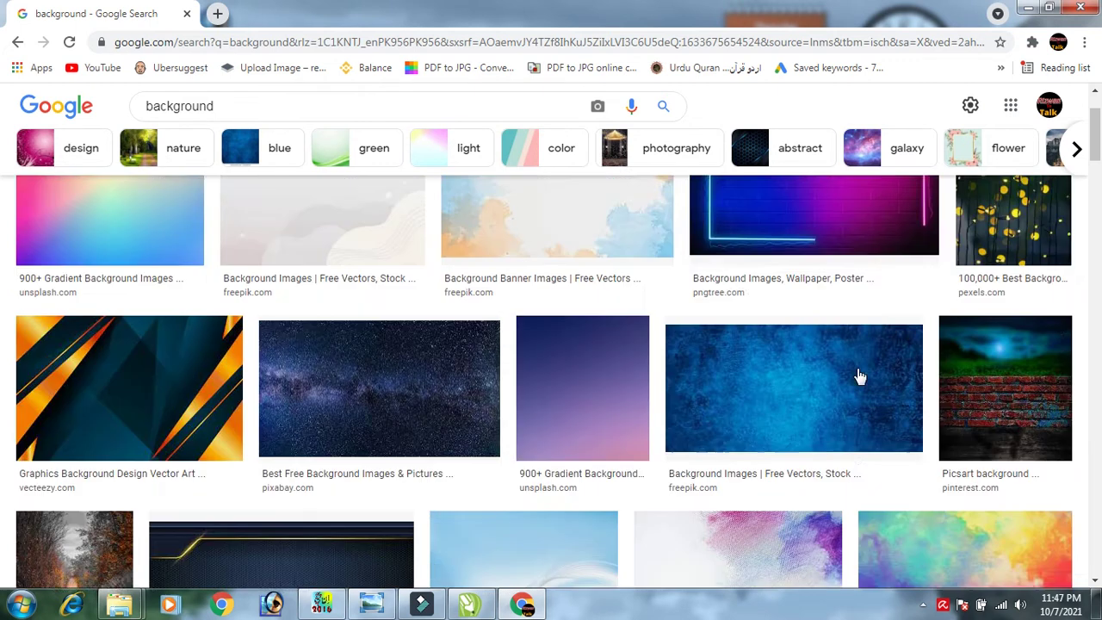
scroll(859, 376, "up", 3)
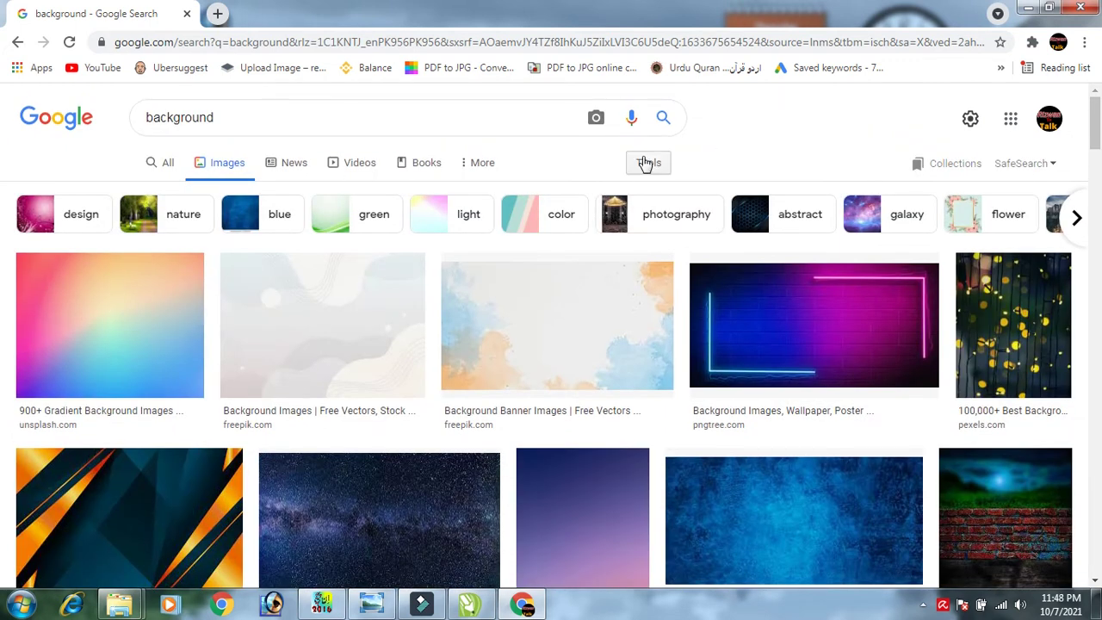
Filter the image results to large size and scroll through them.
left_click(649, 161)
left_click(152, 193)
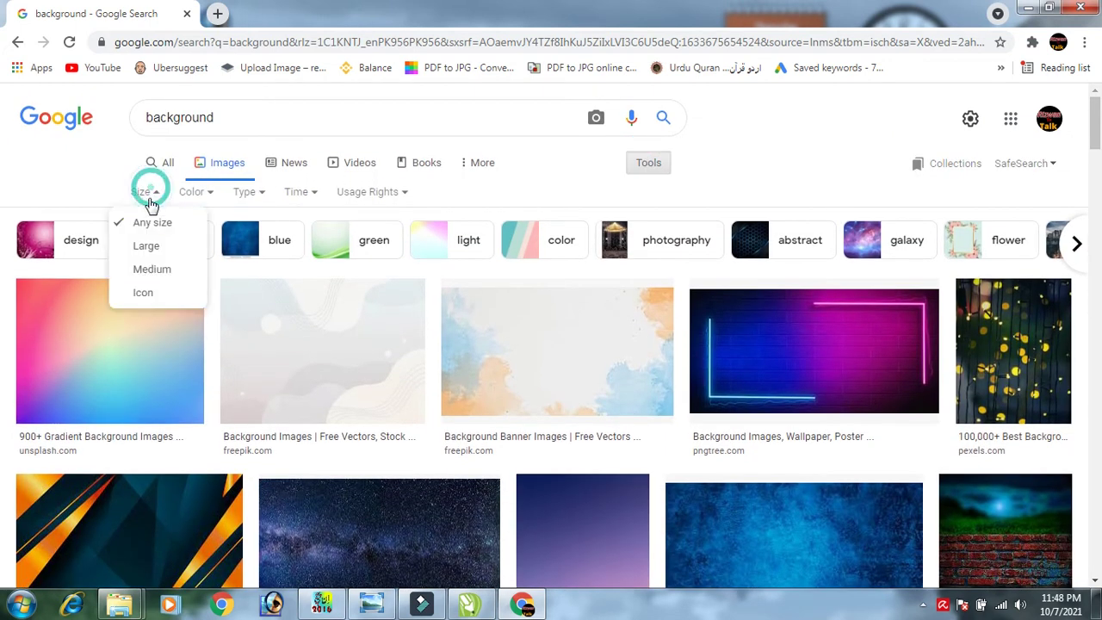
left_click(150, 247)
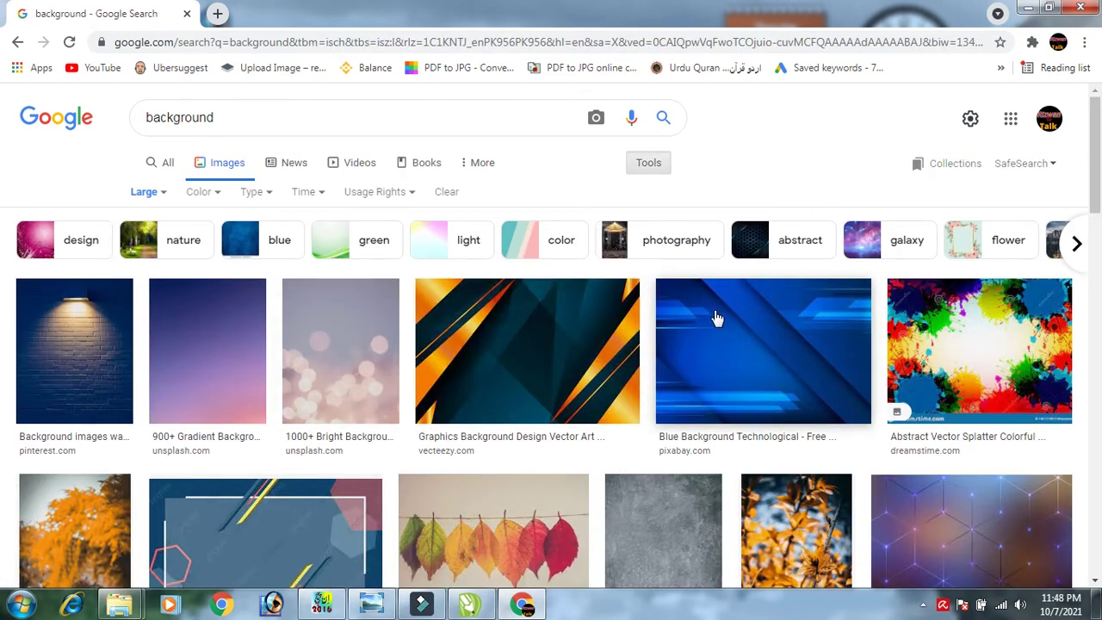
scroll(616, 409, "down", 2)
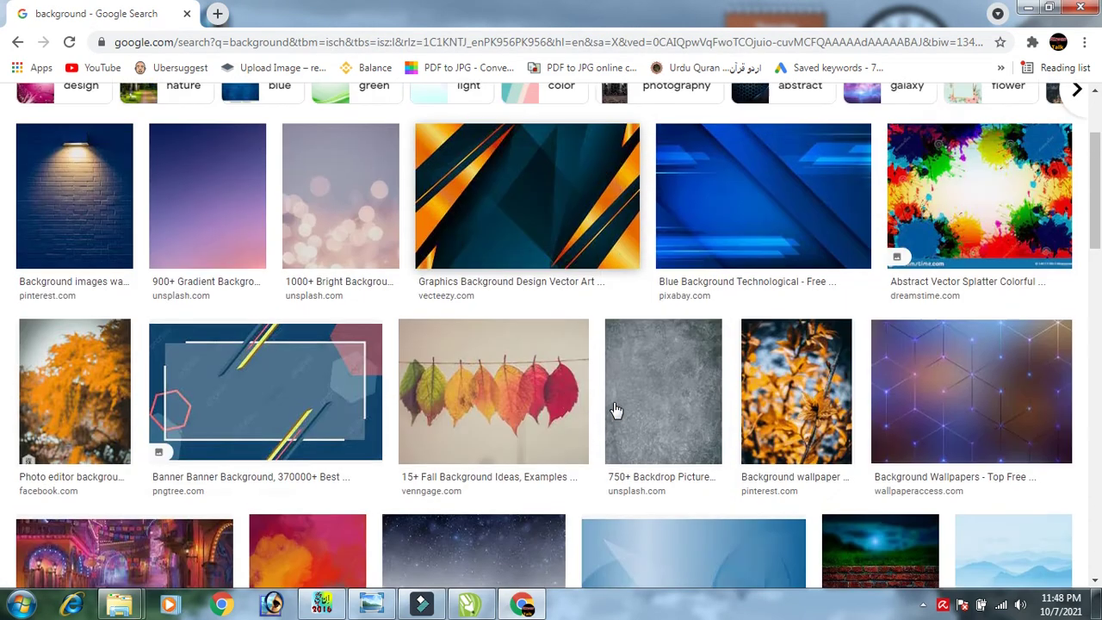
scroll(563, 402, "down", 2)
scroll(603, 418, "down", 2)
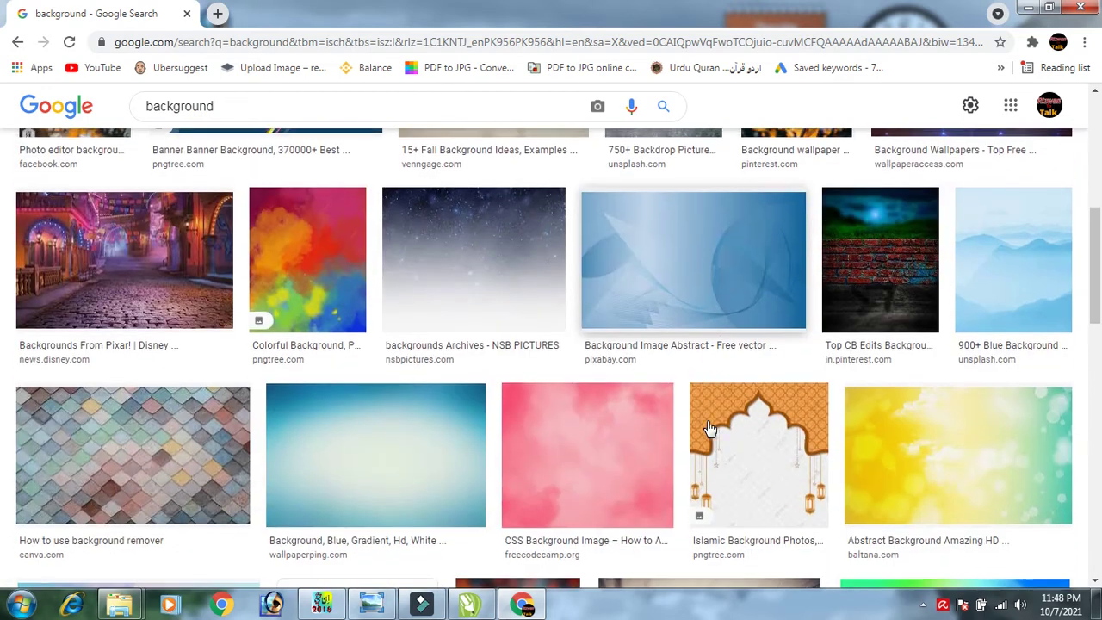
scroll(516, 410, "down", 2)
scroll(517, 405, "down", 2)
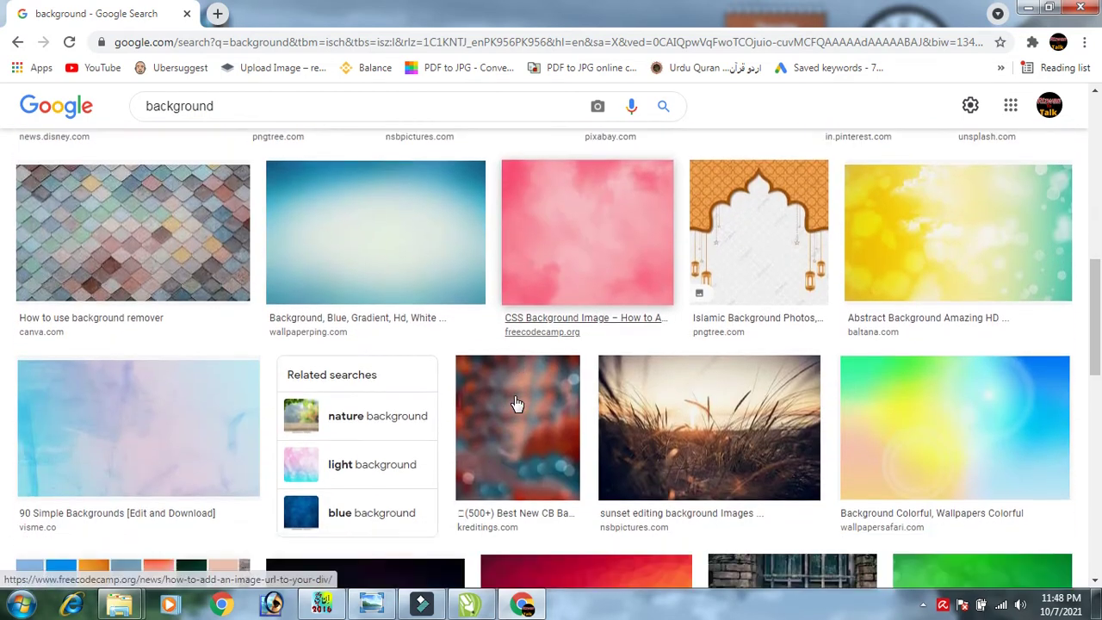
scroll(520, 392, "down", 3)
scroll(696, 382, "down", 1)
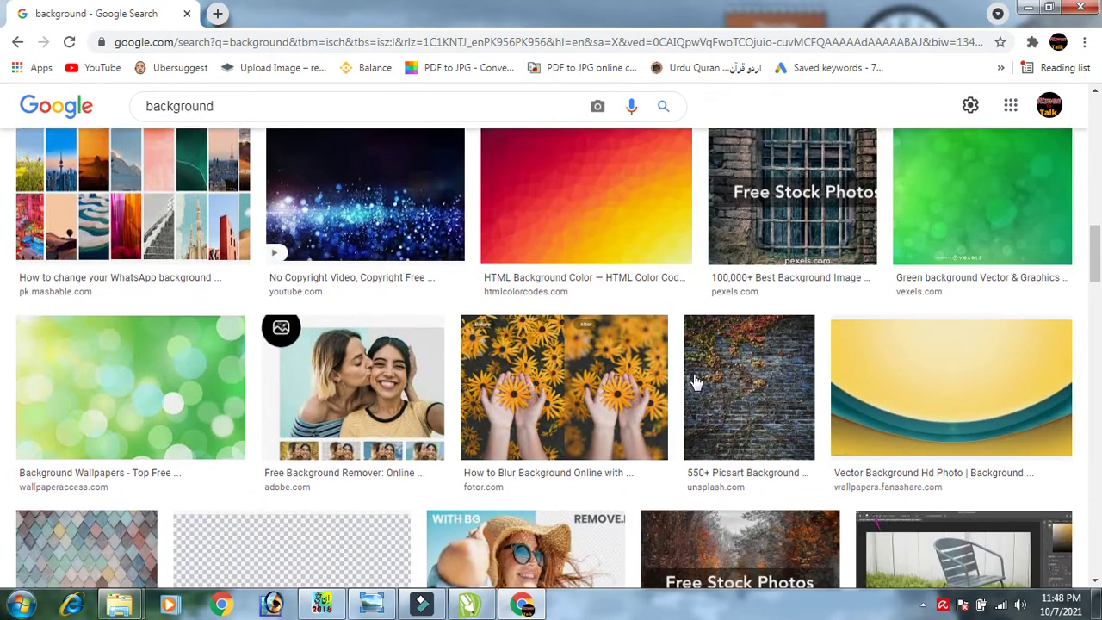
scroll(688, 221, "down", 1)
scroll(628, 327, "down", 1)
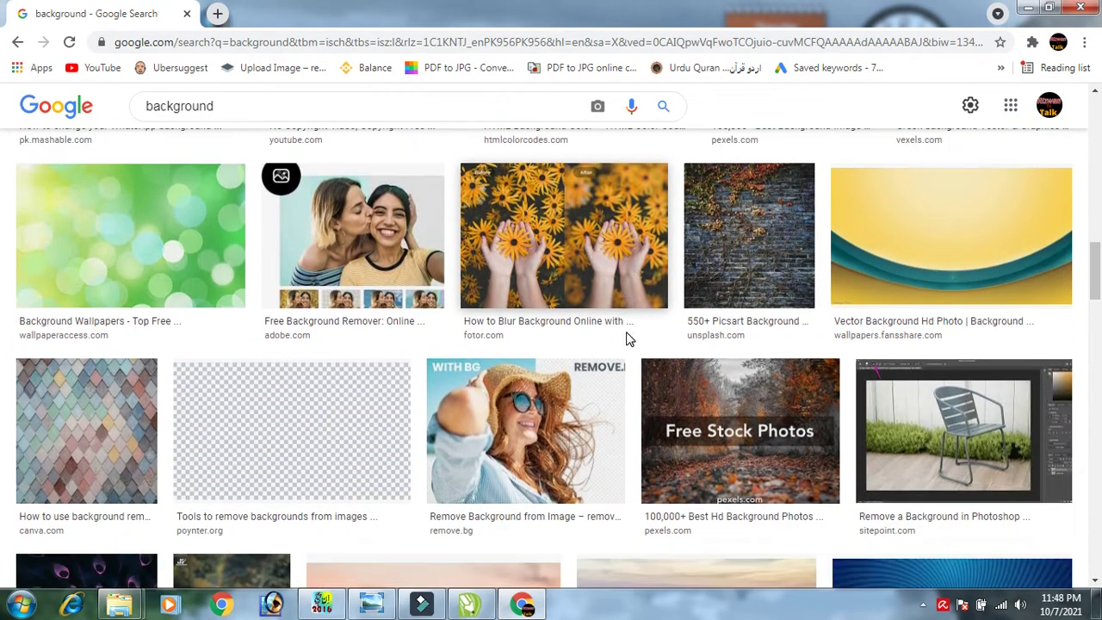
scroll(672, 301, "down", 2)
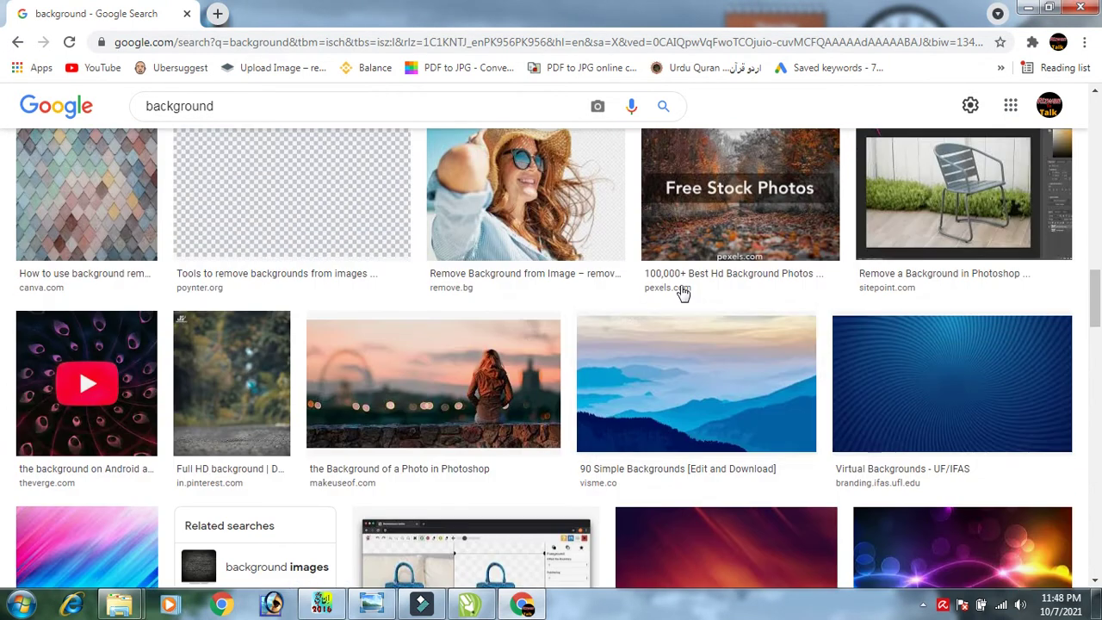
Copy the blue swirl Virtual Backgrounds image to the clipboard and return to CorelDRAW.
left_click(926, 379)
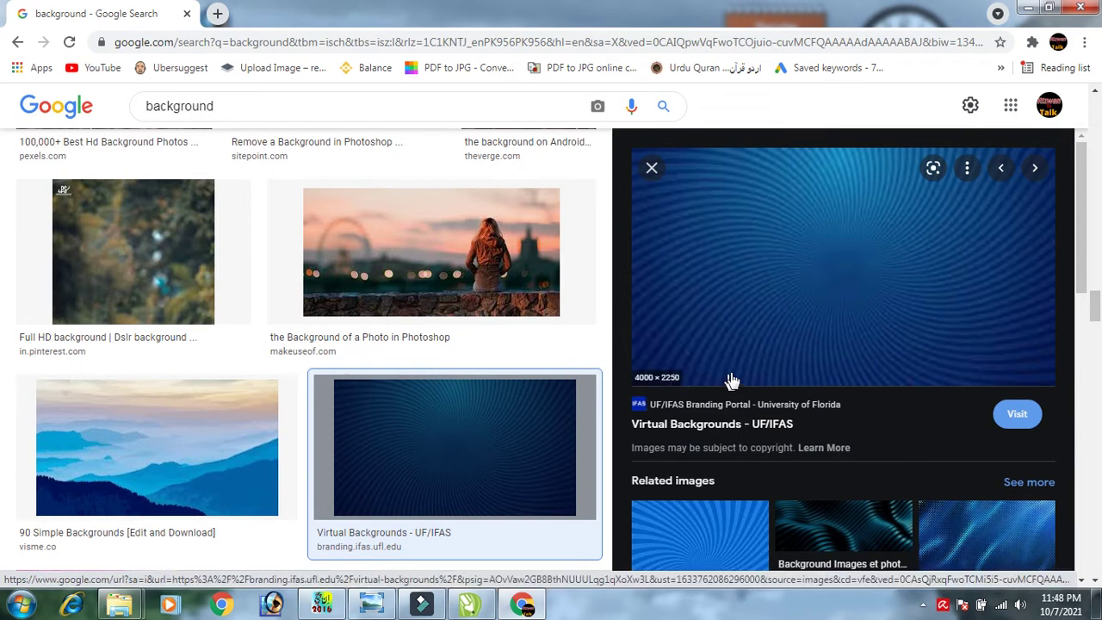
right_click(825, 258)
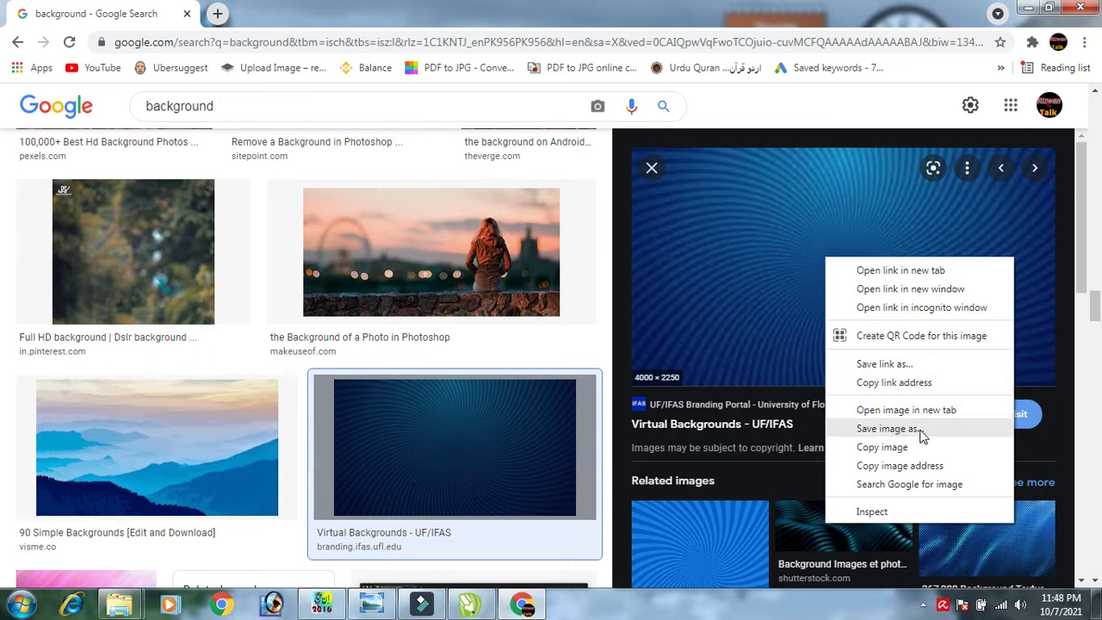
left_click(878, 429)
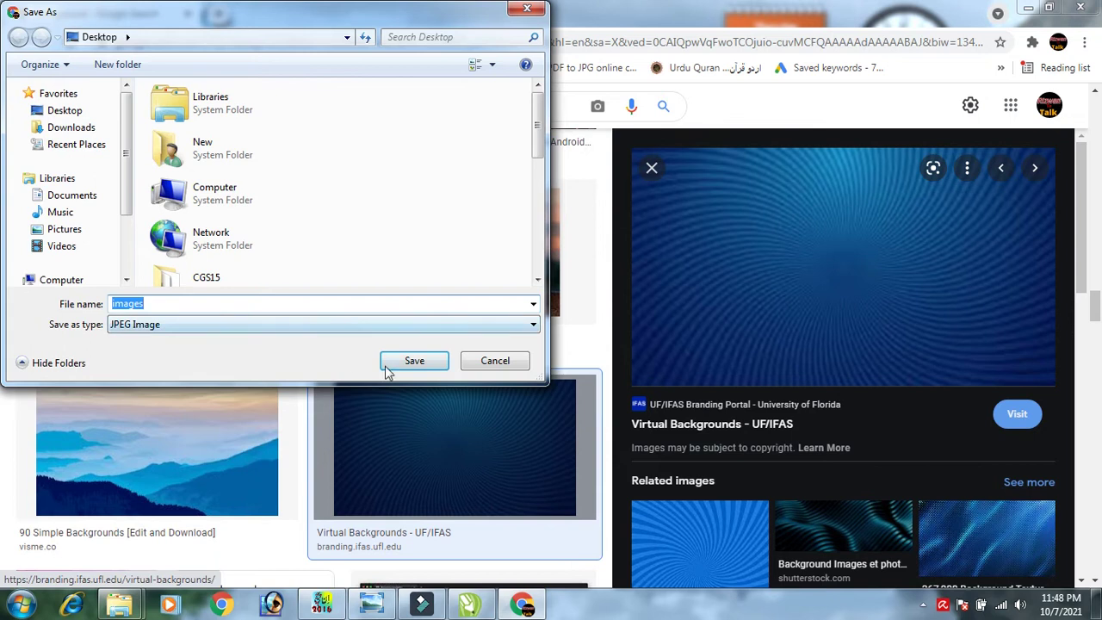
left_click(487, 360)
right_click(733, 282)
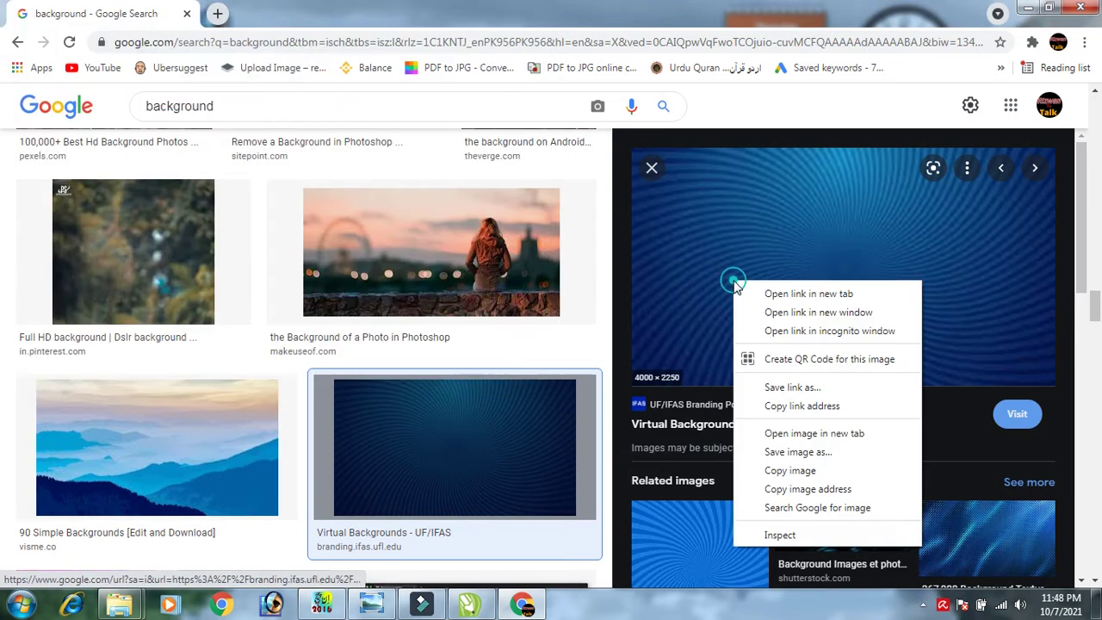
left_click(810, 471)
mouse_move(469, 604)
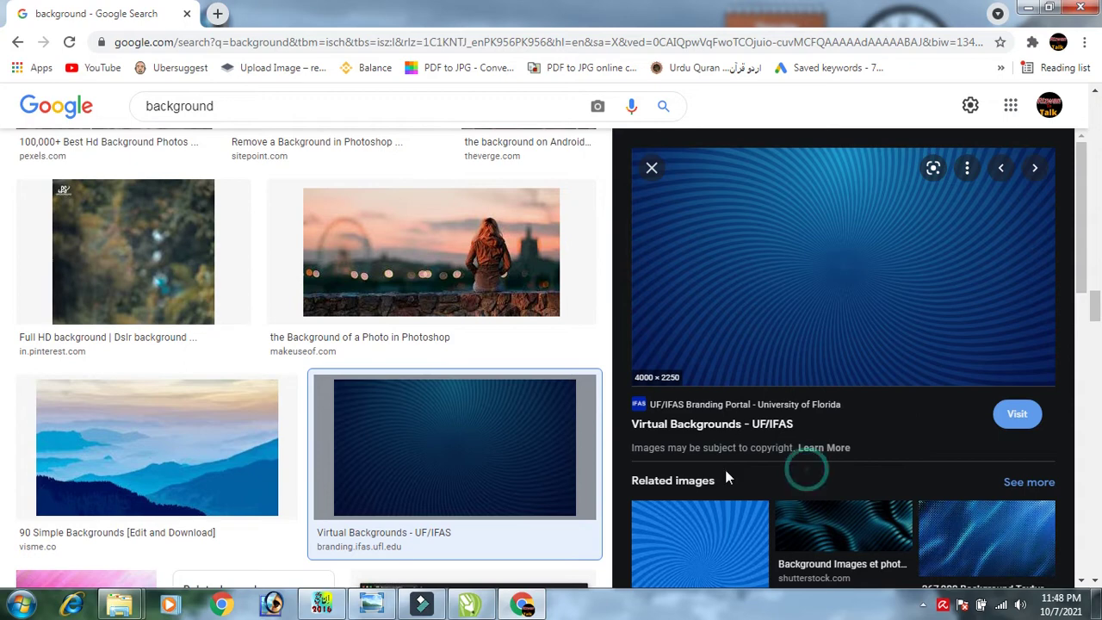
left_click(476, 607)
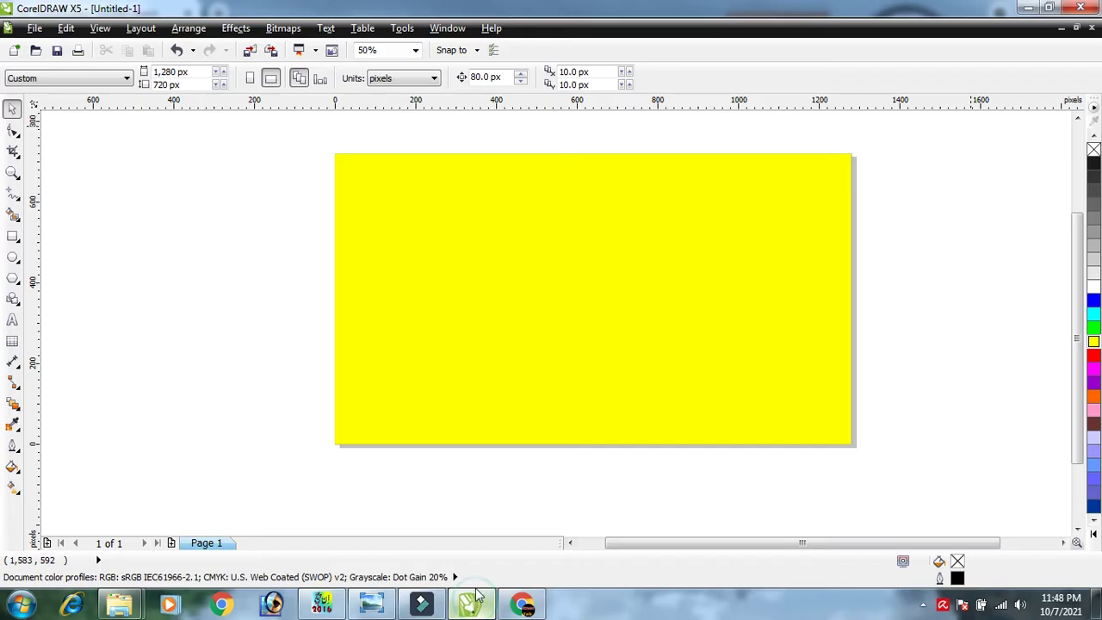
Paste the copied swirl image onto the CorelDRAW page and reposition it.
right_click(100, 180)
left_click(143, 285)
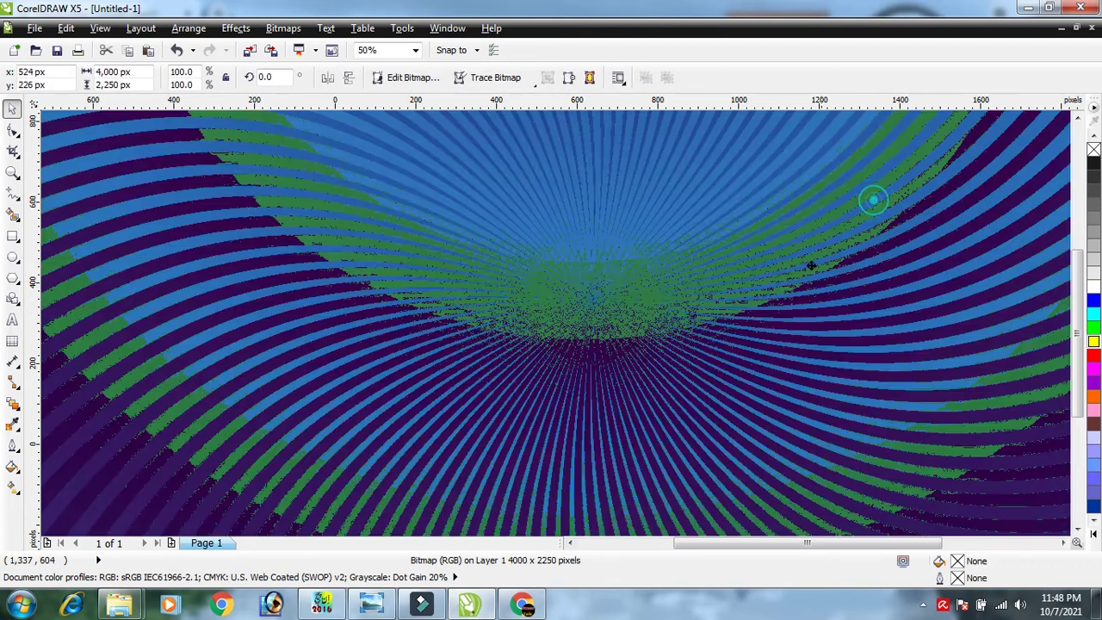
left_click_drag(874, 200, 689, 315)
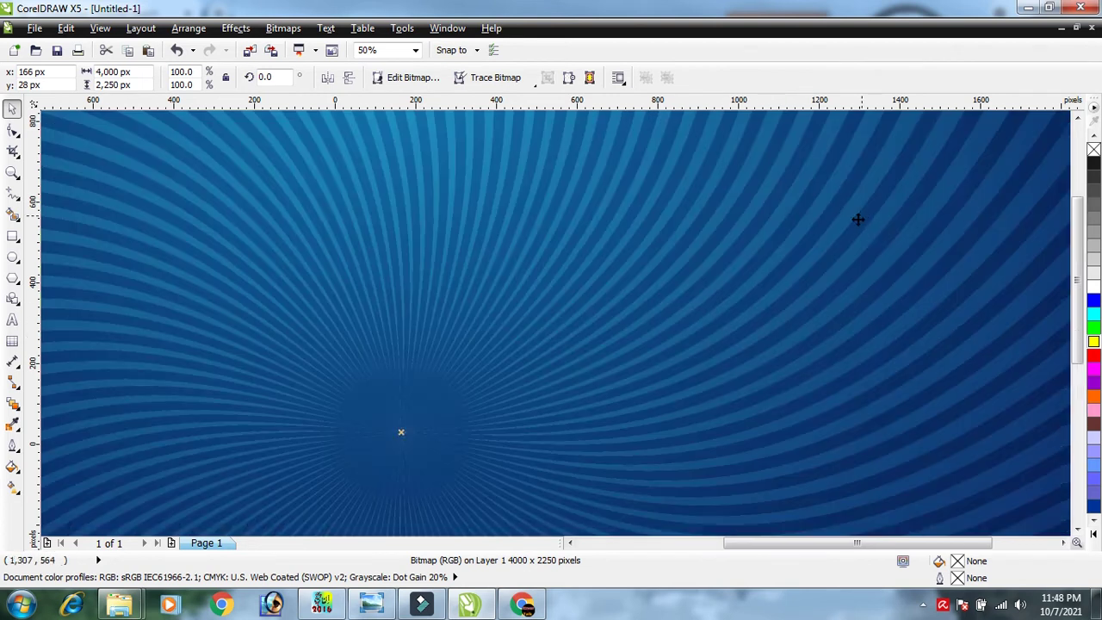
left_click_drag(856, 218, 742, 315)
left_click_drag(814, 195, 890, 274)
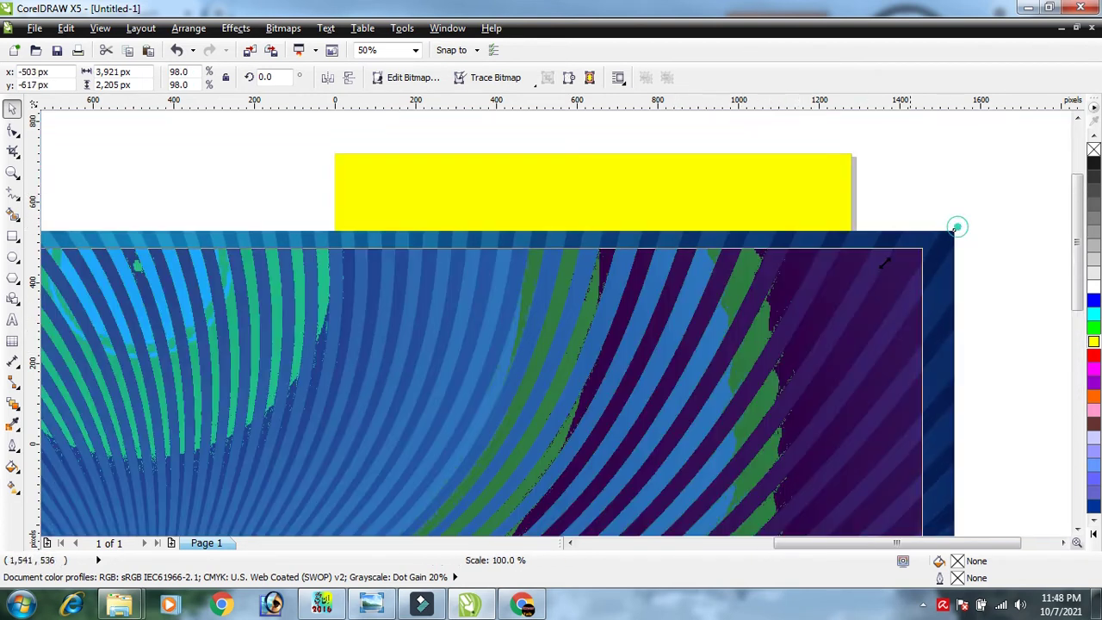
Shrink the swirl image in stages to about 29% and move it over the page.
left_click_drag(958, 226, 641, 405)
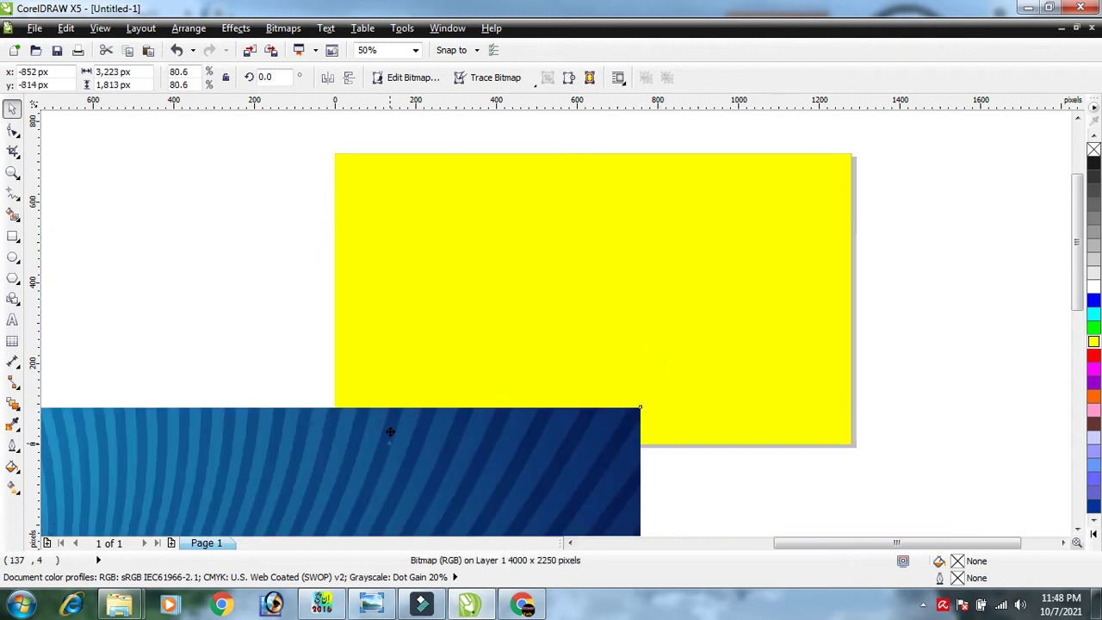
left_click_drag(390, 433, 598, 158)
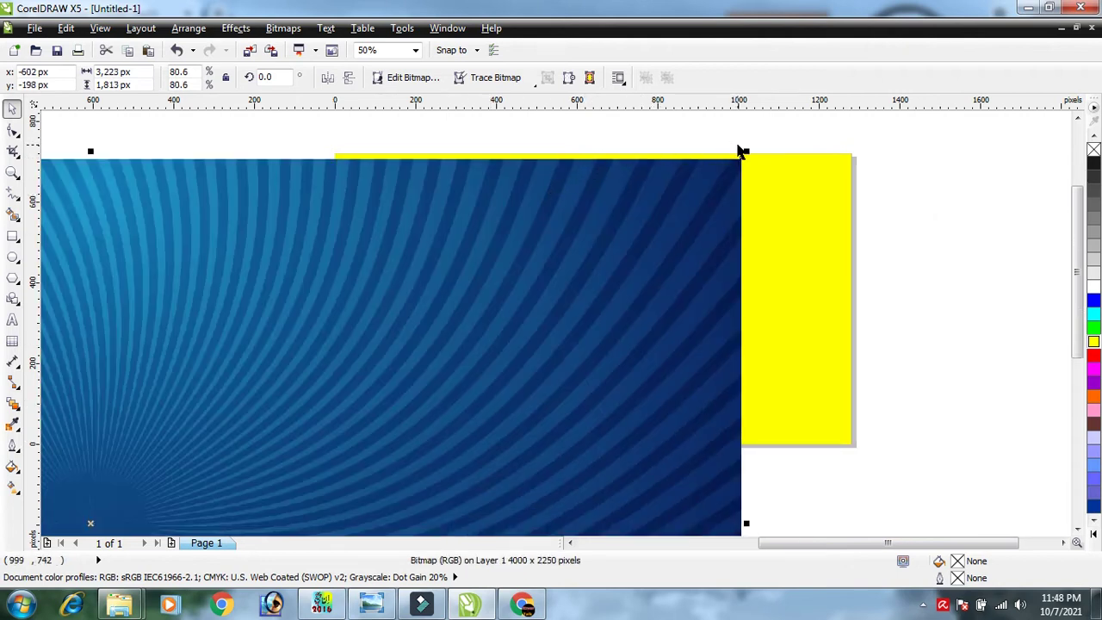
left_click_drag(746, 153, 312, 398)
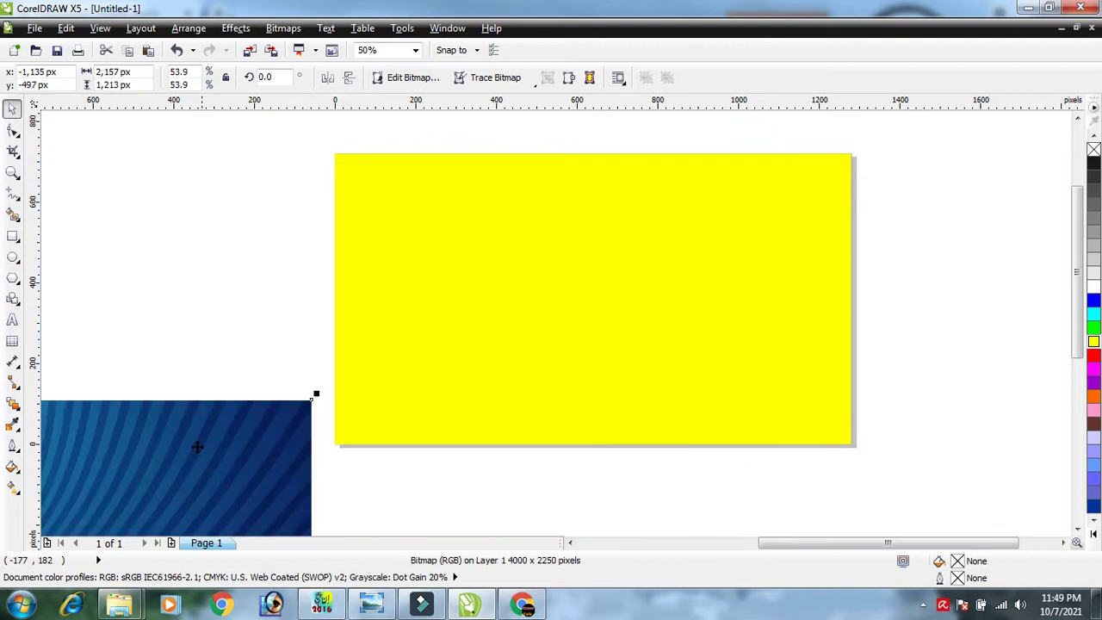
left_click_drag(214, 428, 611, 219)
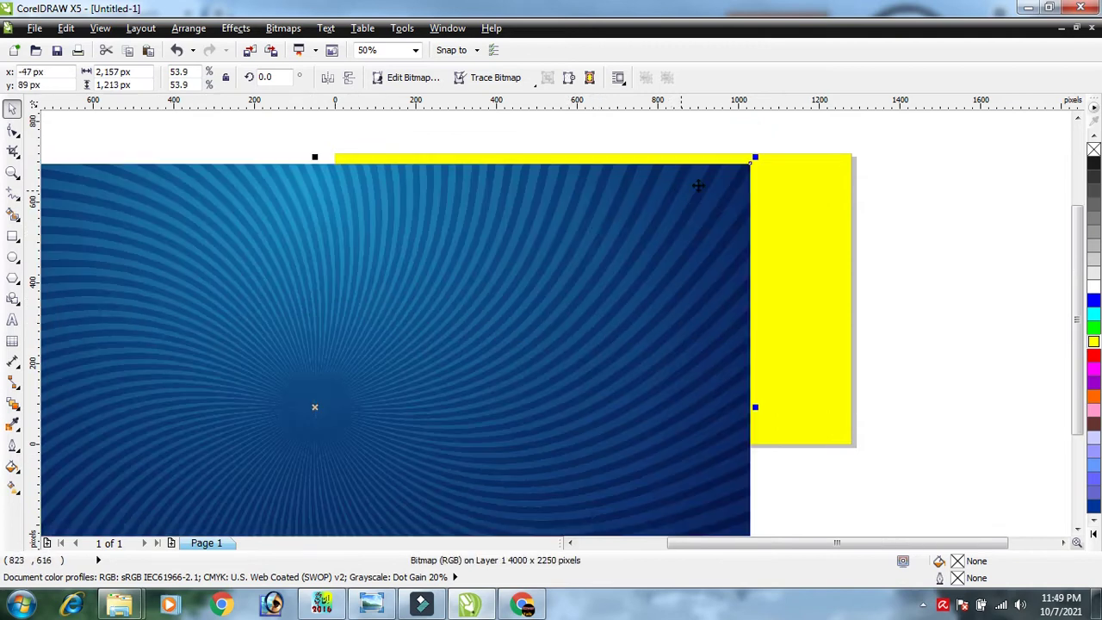
left_click_drag(754, 157, 345, 392)
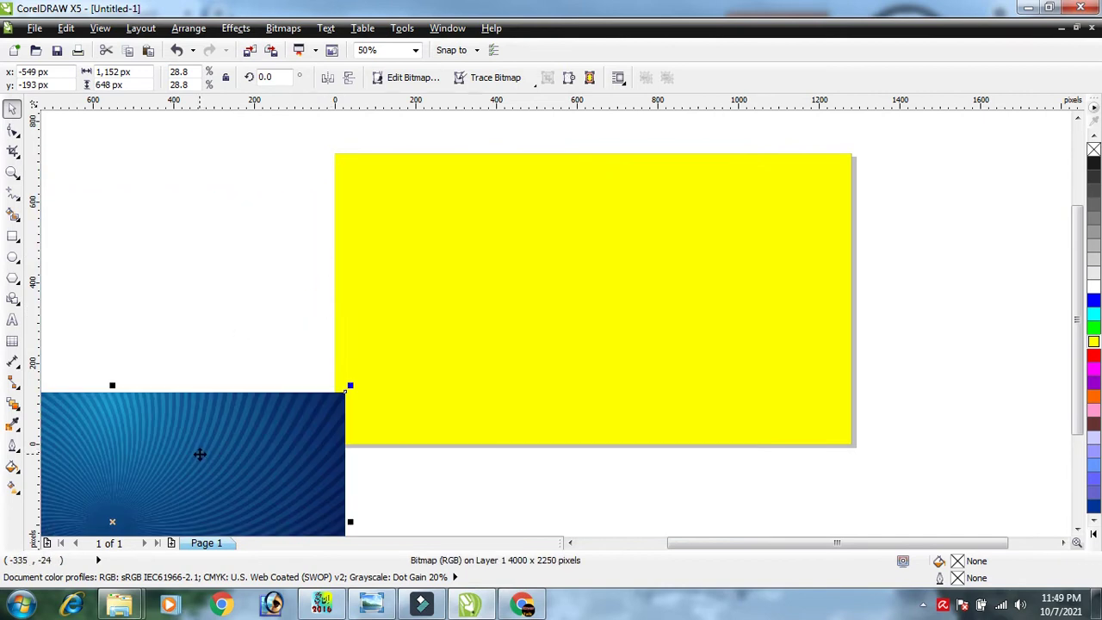
mouse_move(199, 454)
left_mouse_down()
mouse_move(674, 221)
mouse_move(675, 210)
left_mouse_up()
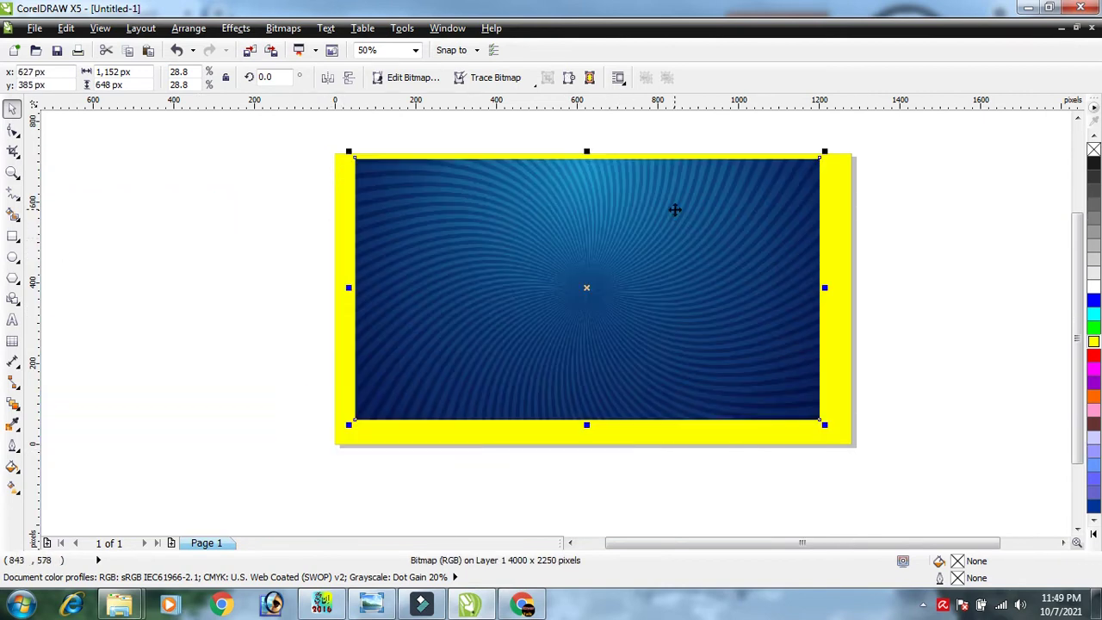
Align the swirl image to the page's left edge and enlarge it to 1,275 × 717 px.
left_click(144, 164)
left_click(661, 318)
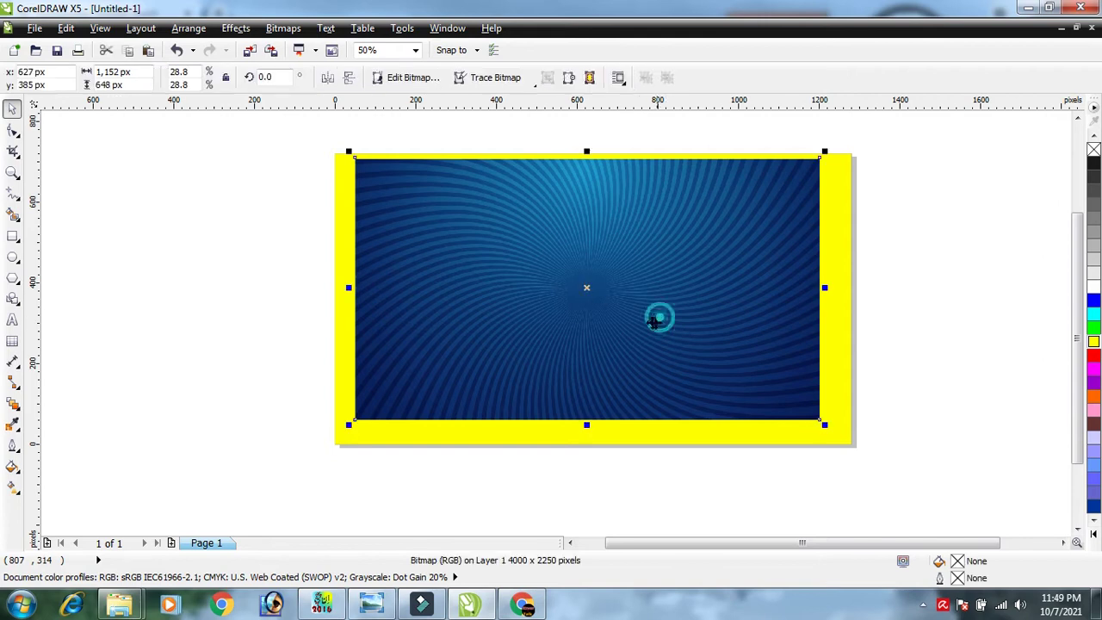
left_click_drag(593, 301, 574, 299)
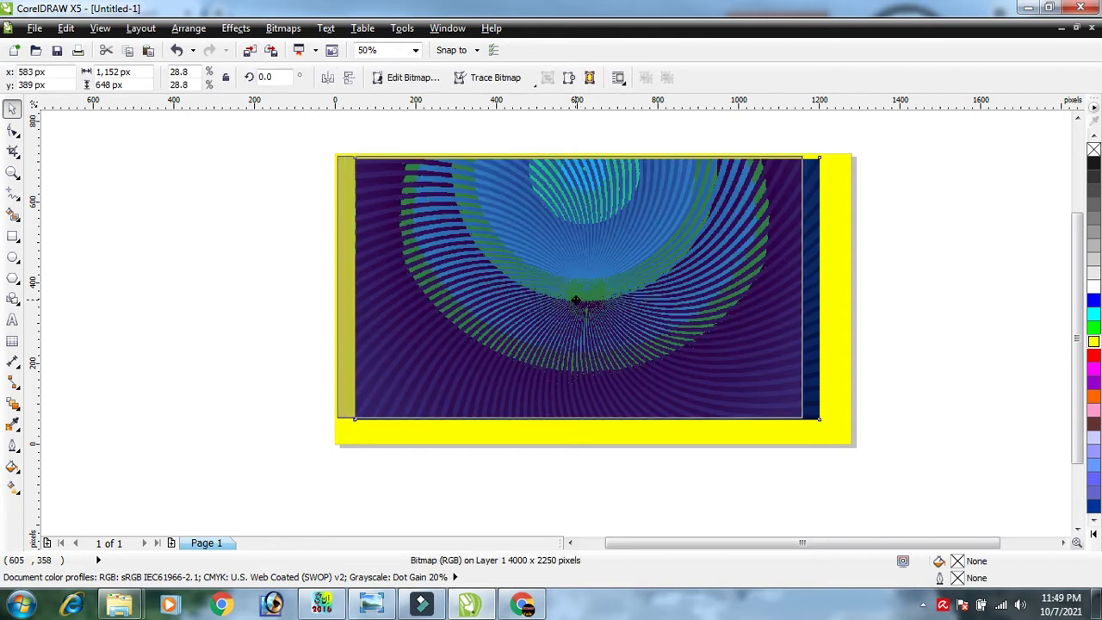
left_click_drag(656, 374, 658, 372)
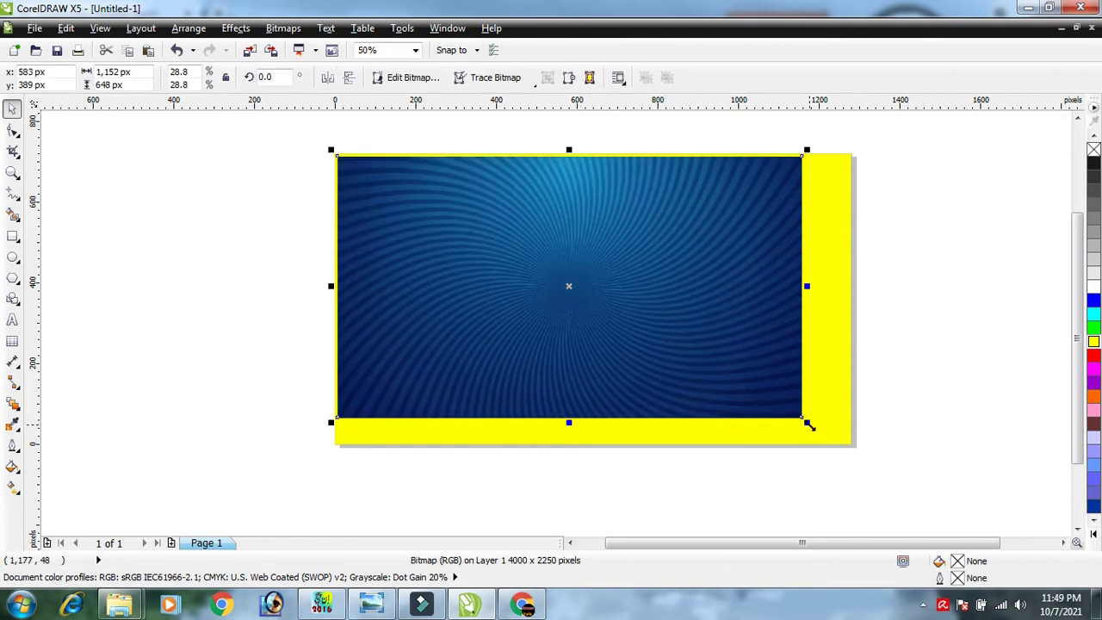
left_click_drag(808, 424, 897, 454)
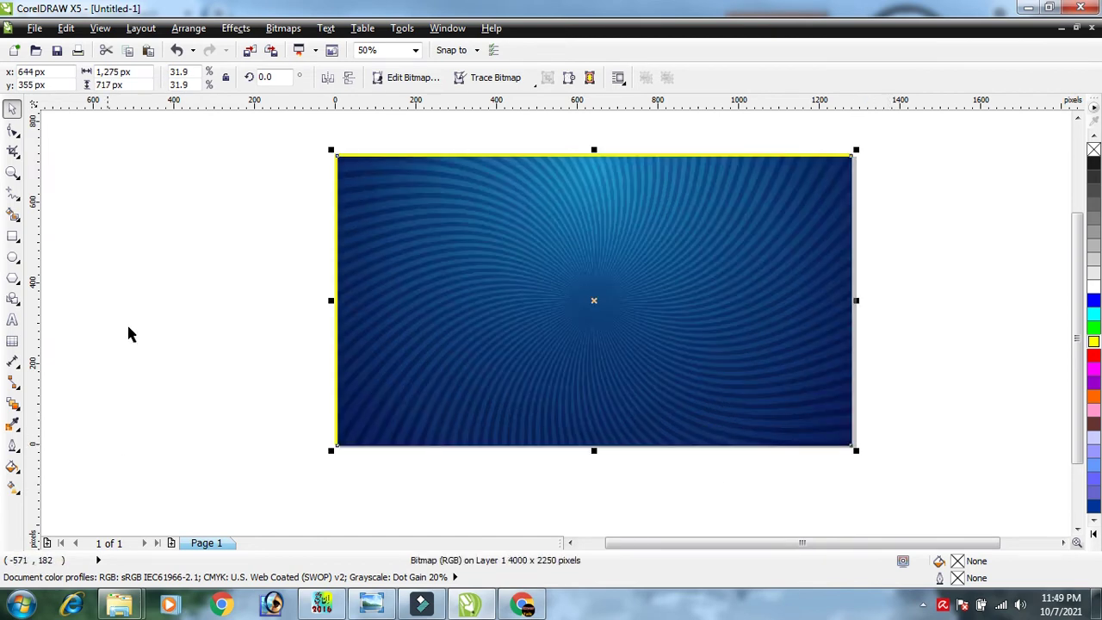
left_click(221, 288)
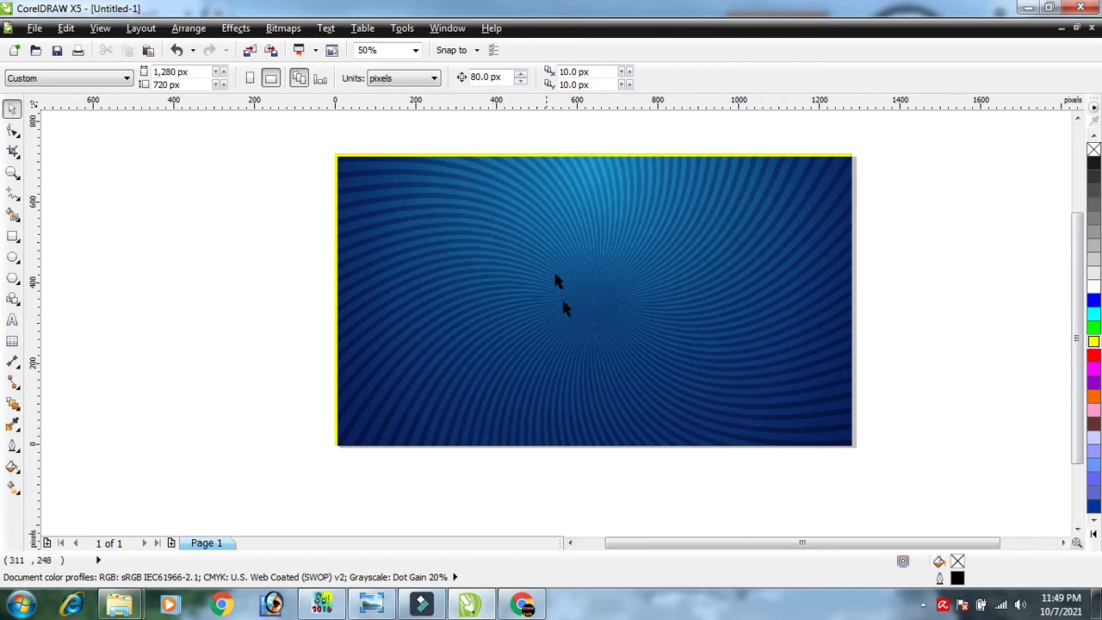
Minimise CorelDRAW and Chrome and restore the InPage Urdu document.
left_click(954, 267)
left_click(155, 207)
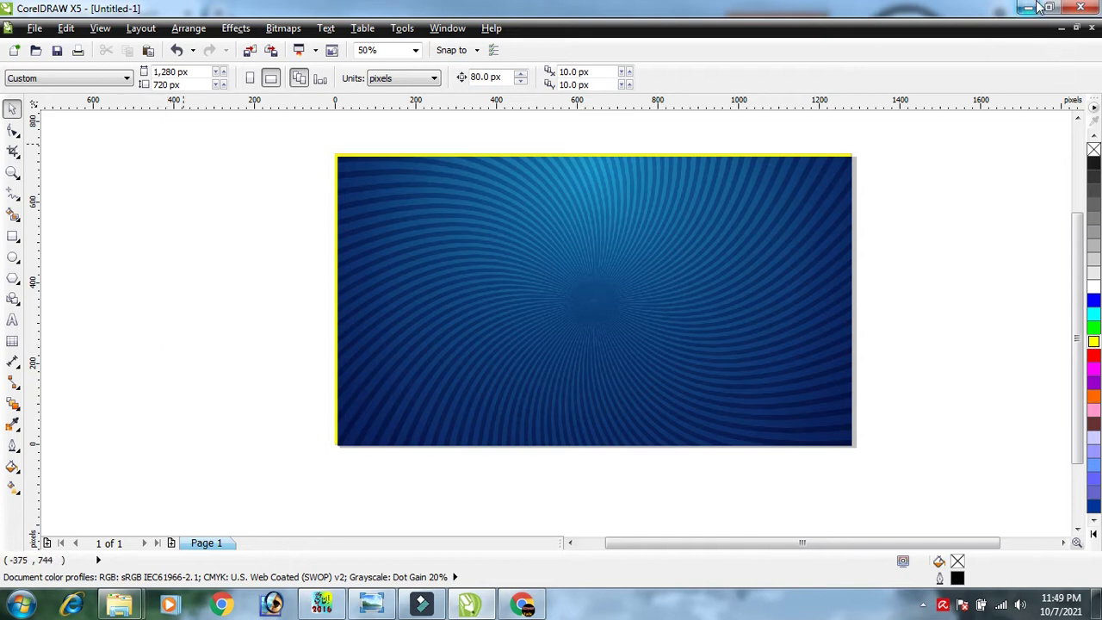
left_click(1029, 7)
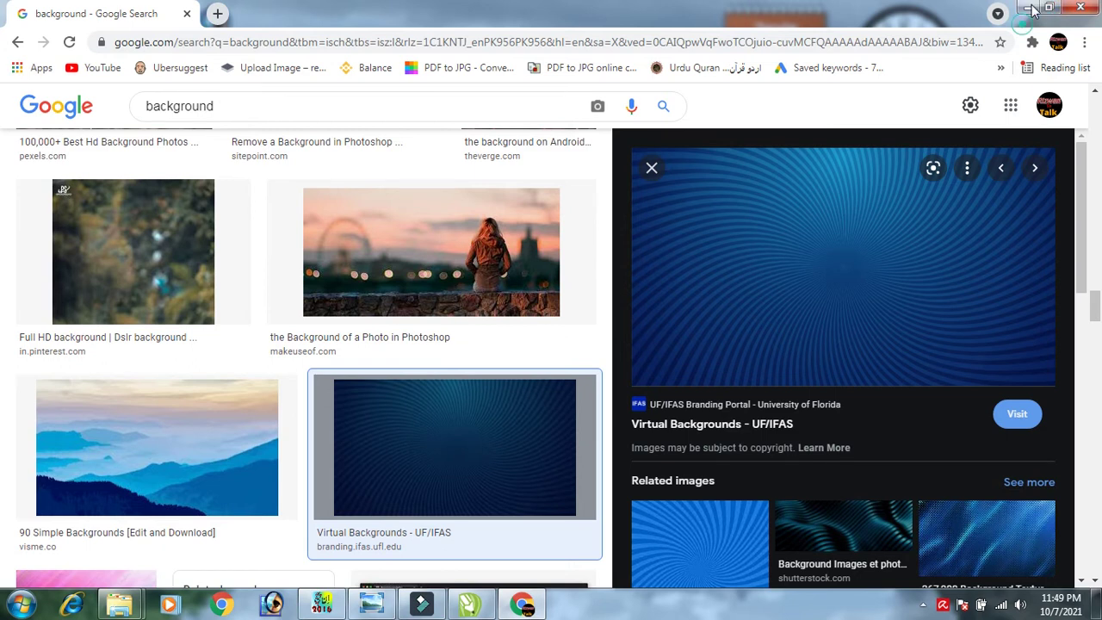
left_click(1028, 8)
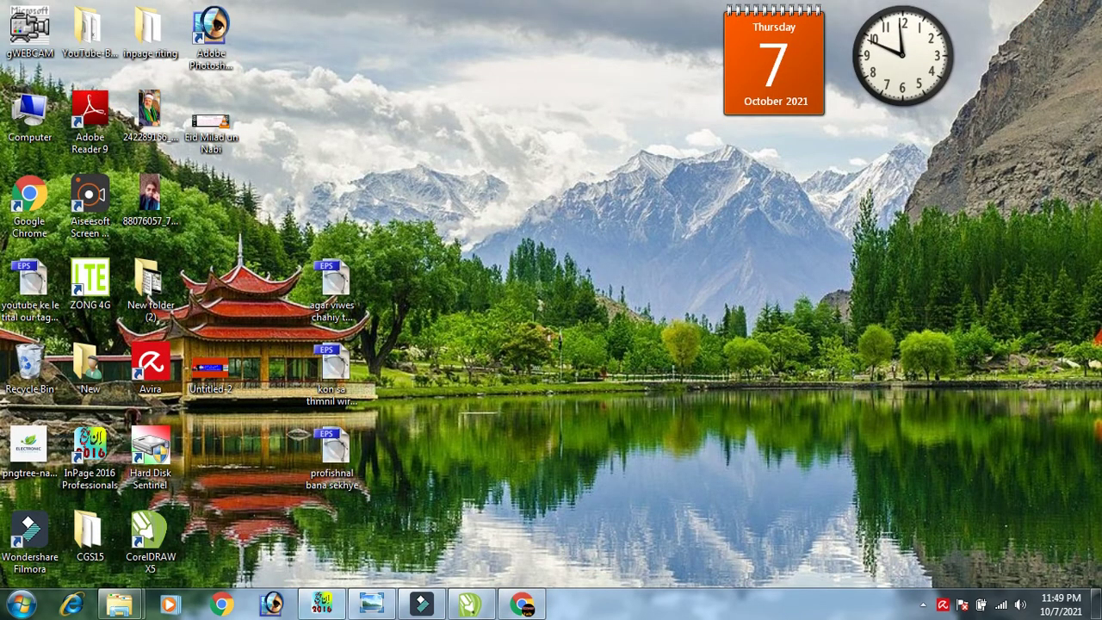
left_click(323, 605)
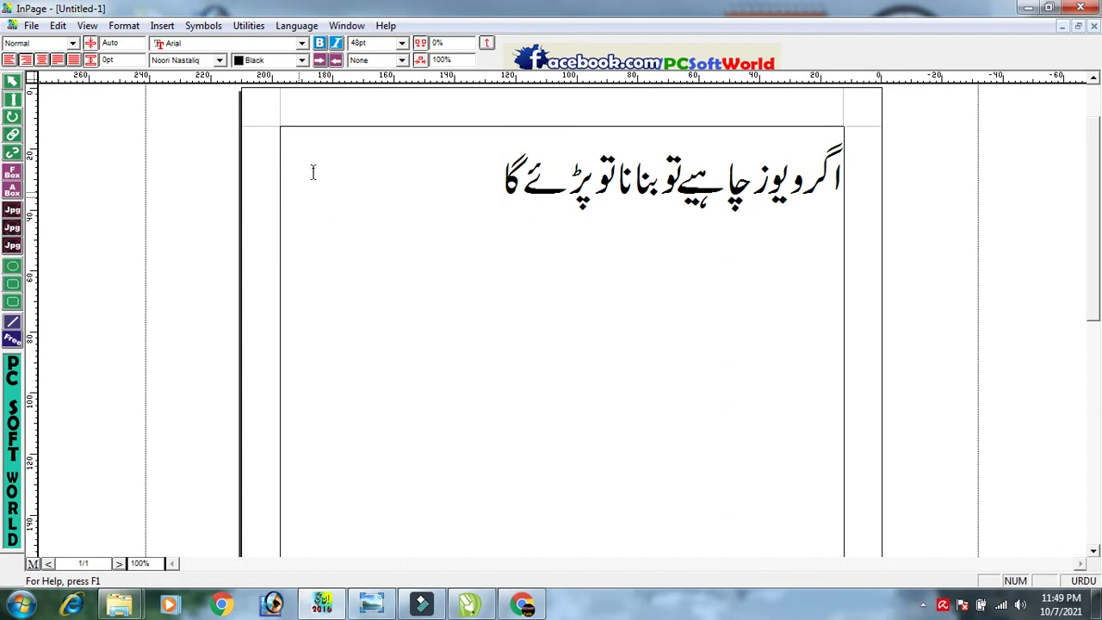
Start exporting the InPage page as a picture with Encapsulated PostScript as file type.
left_click(32, 26)
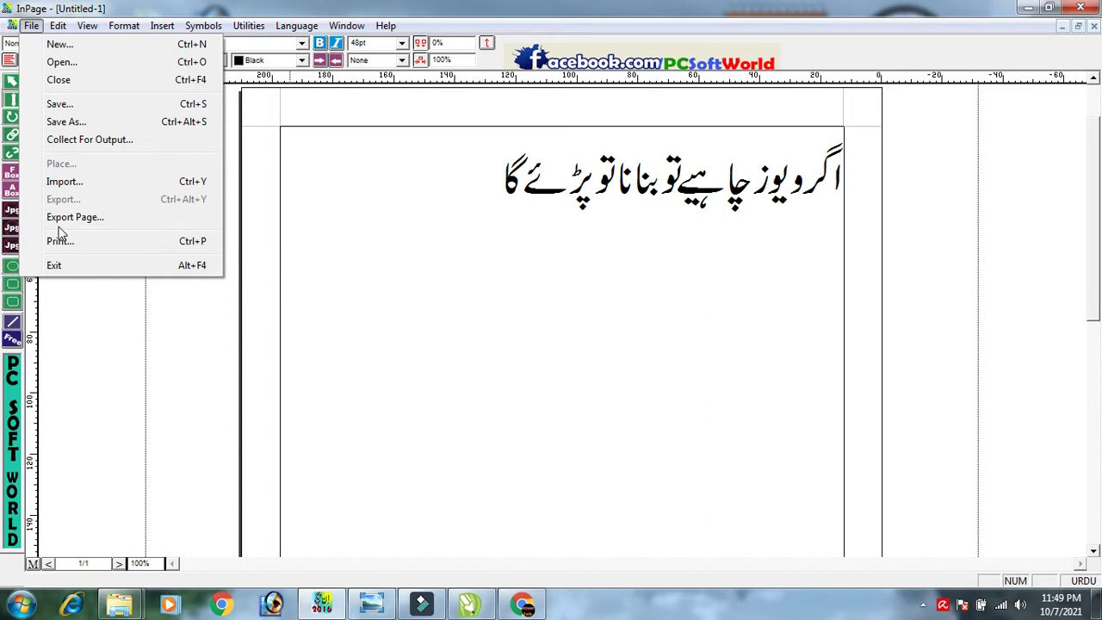
left_click(110, 229)
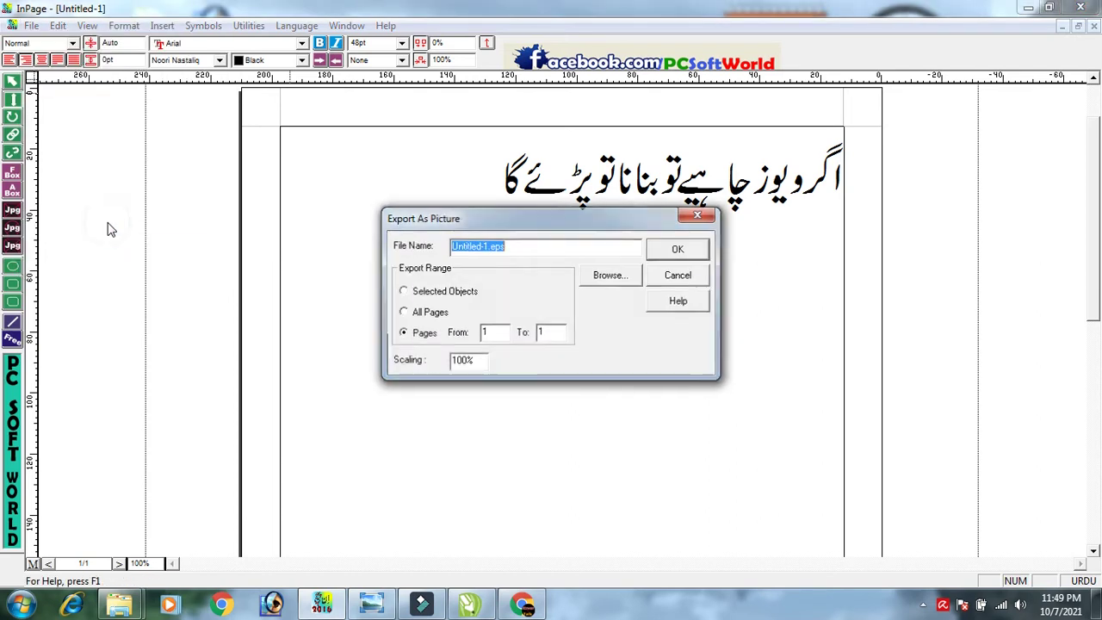
left_click(613, 278)
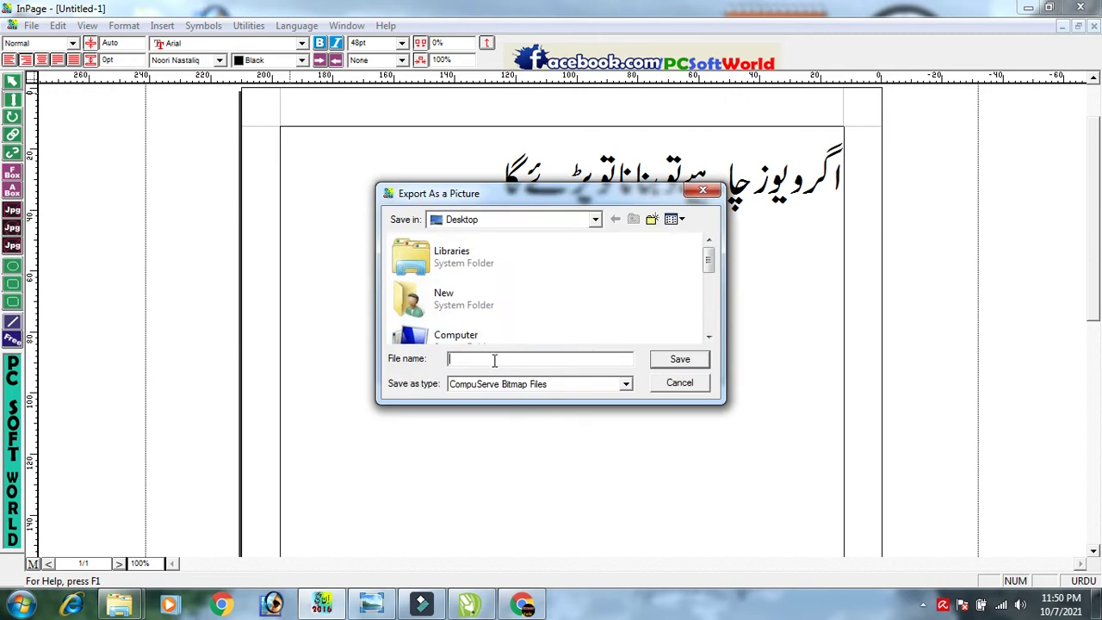
left_click(625, 385)
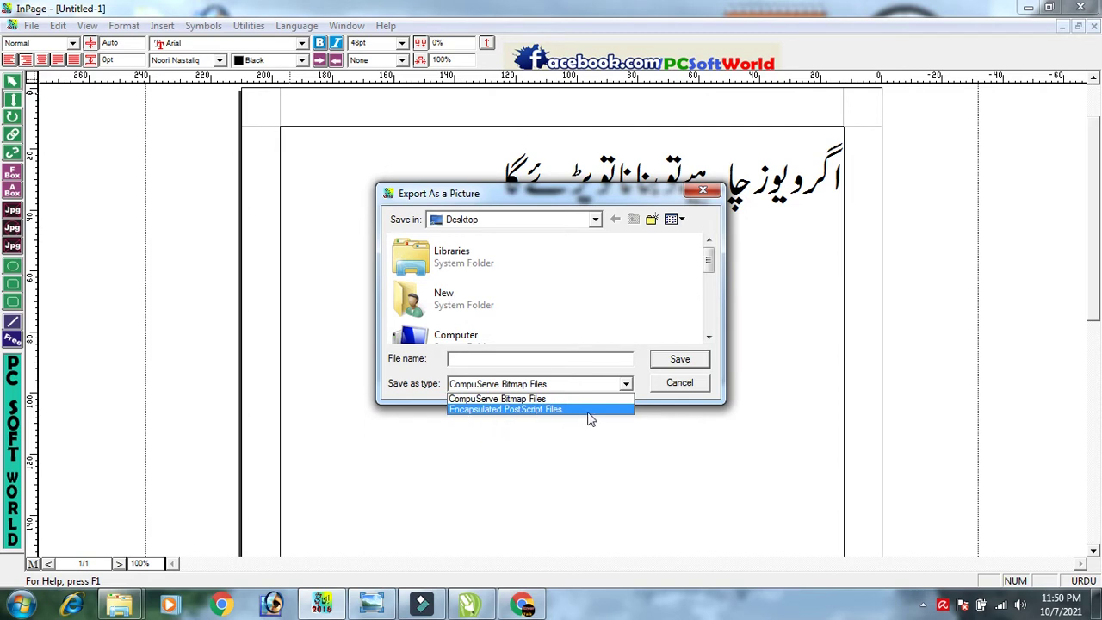
left_click(589, 412)
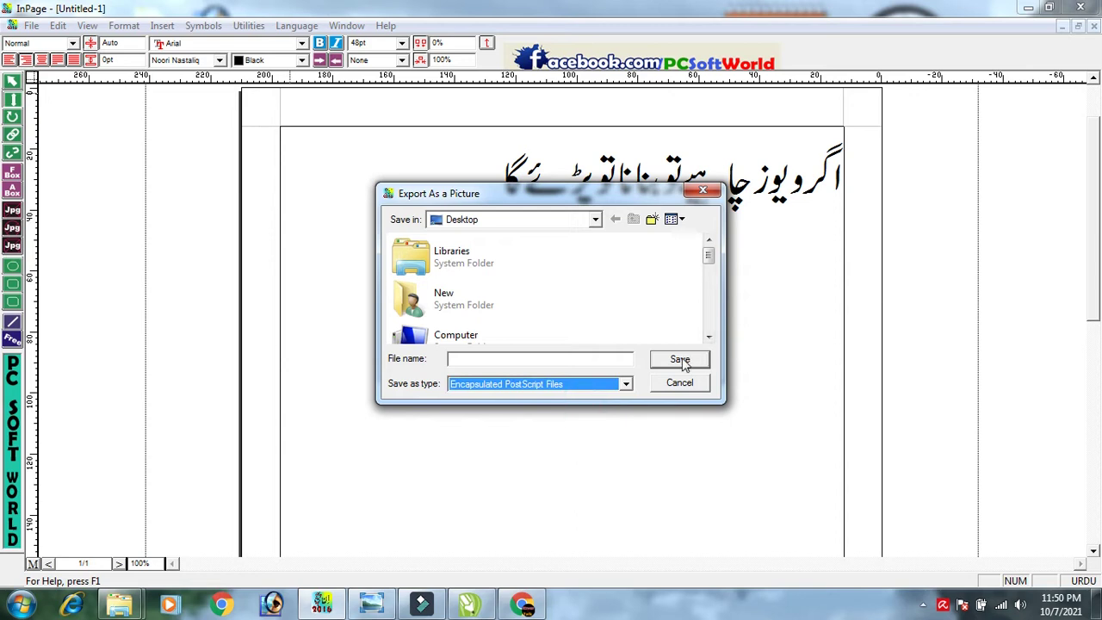
Cancel the save location and Export As Picture dialogs, then minimise InPage.
left_click(626, 384)
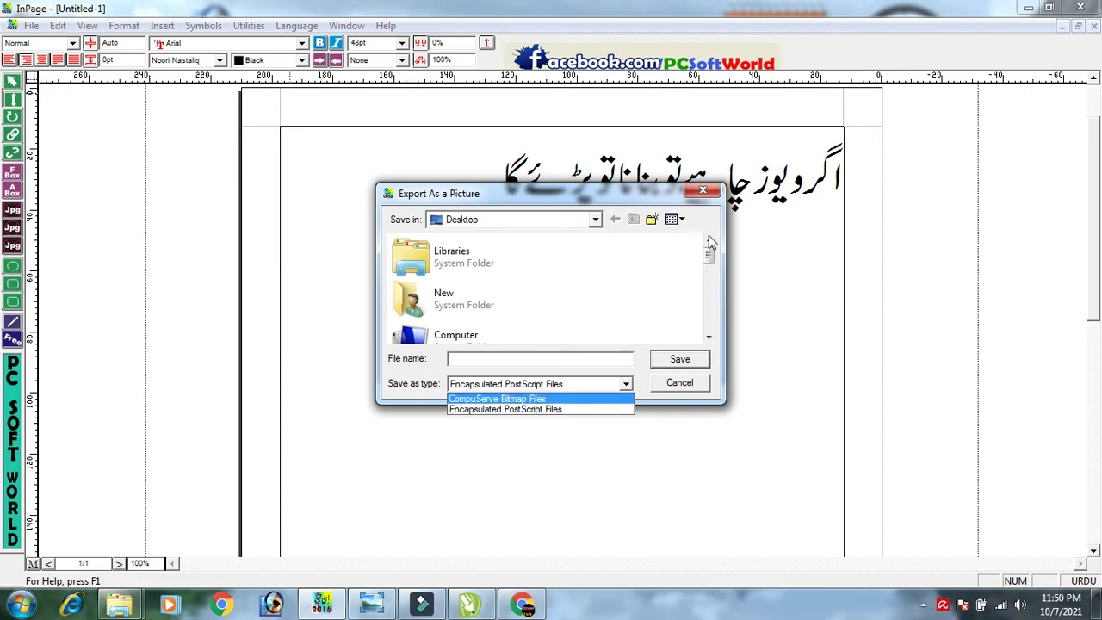
left_click(704, 196)
left_click(680, 383)
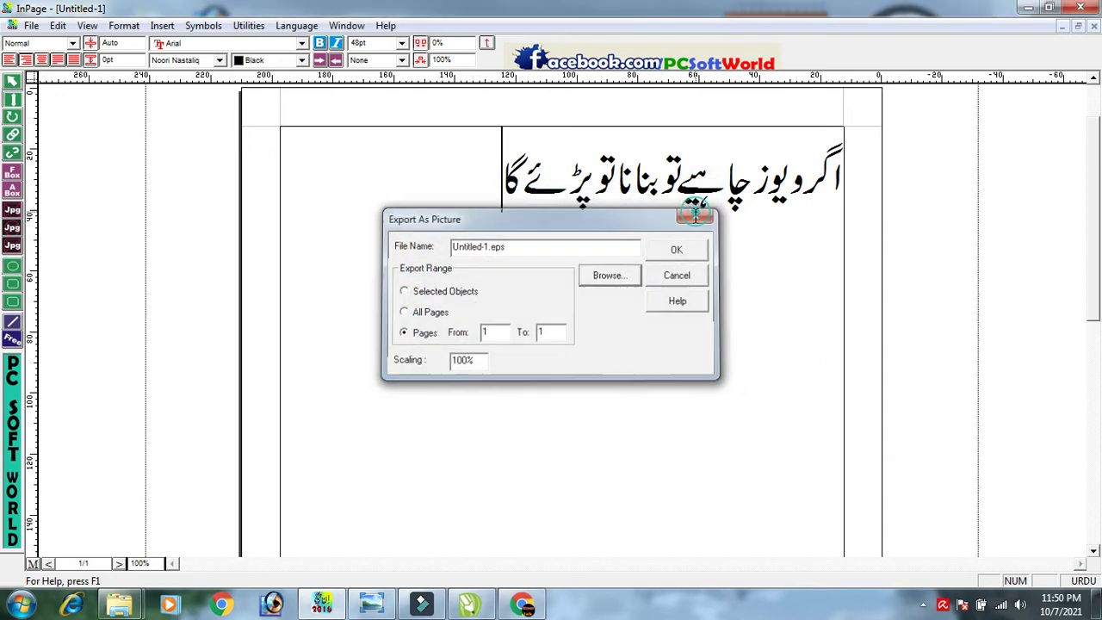
left_click(698, 213)
left_click(1027, 7)
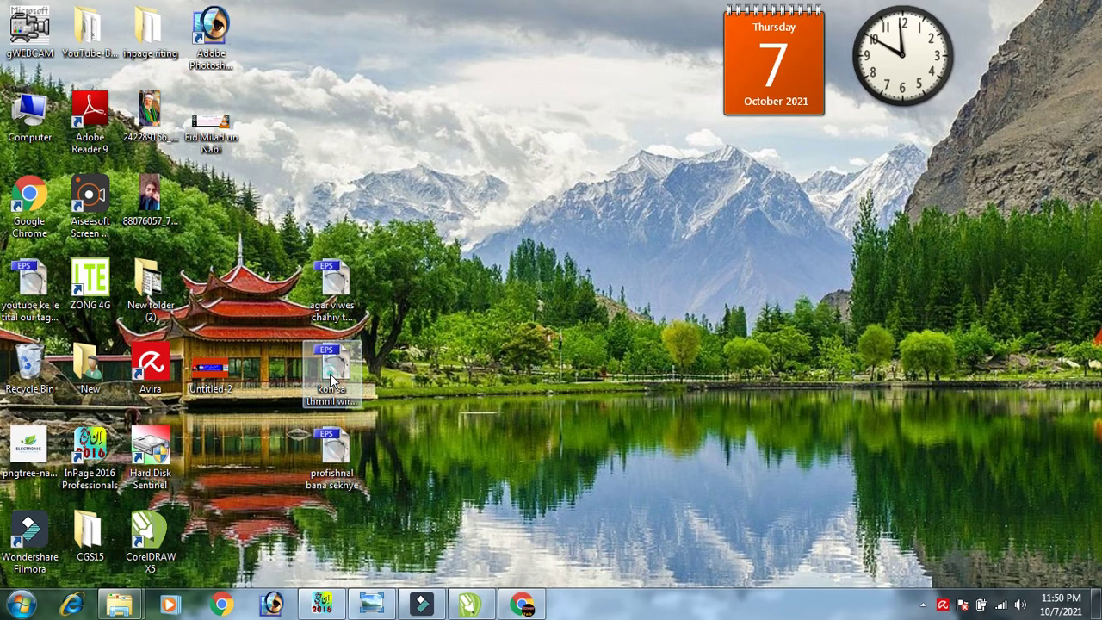
Drag the Urdu EPS file onto the CorelDRAW page and import it as editable text.
left_click_drag(330, 373, 470, 603)
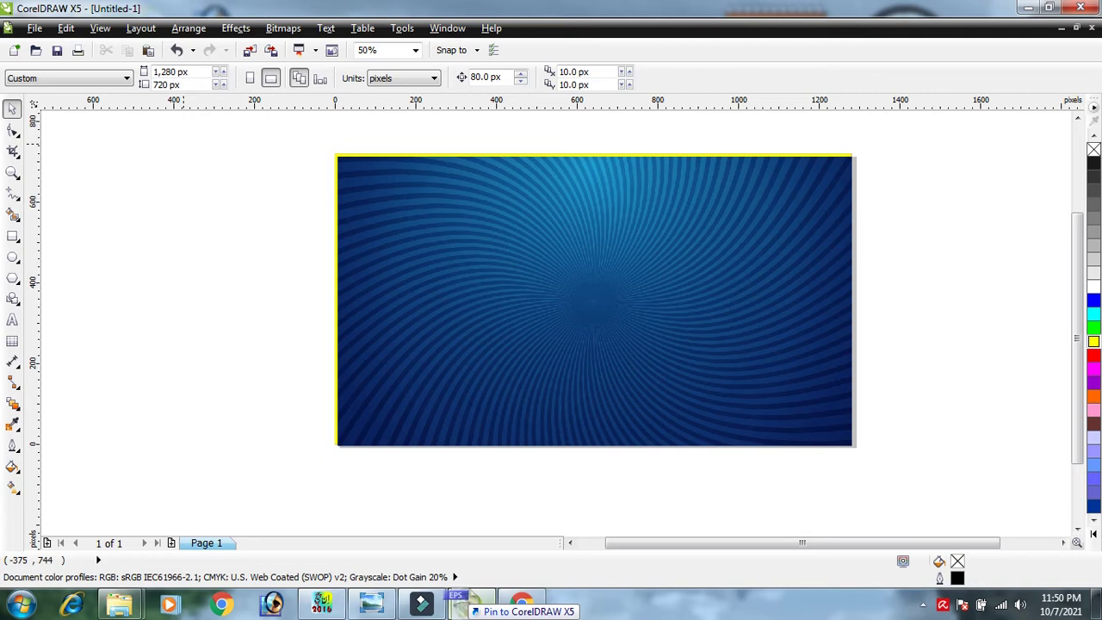
left_click_drag(472, 603, 559, 299)
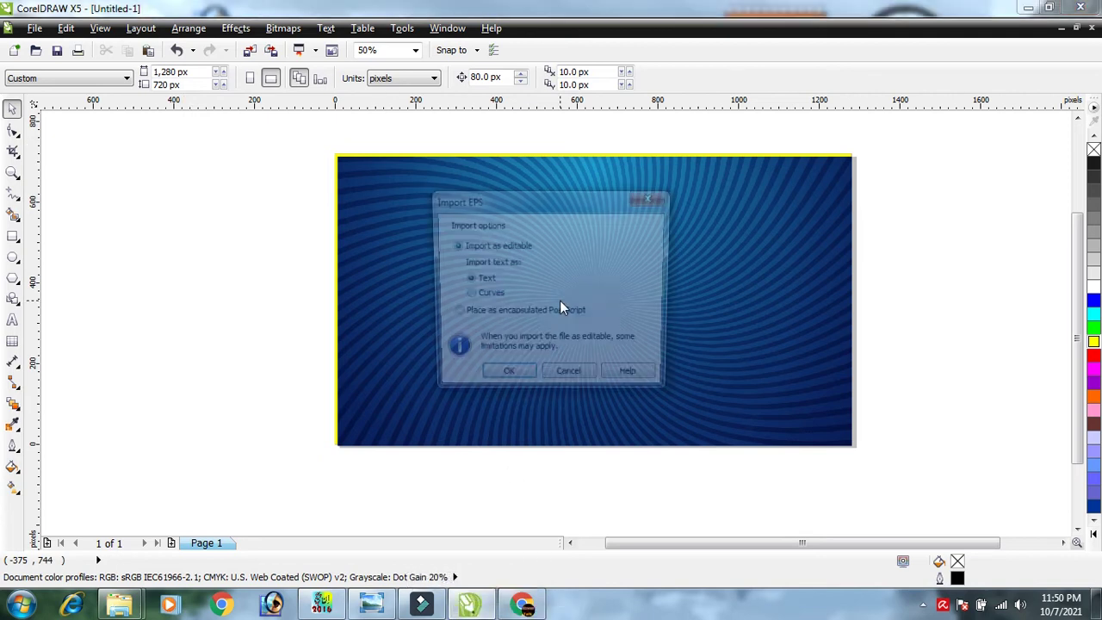
left_click(508, 372)
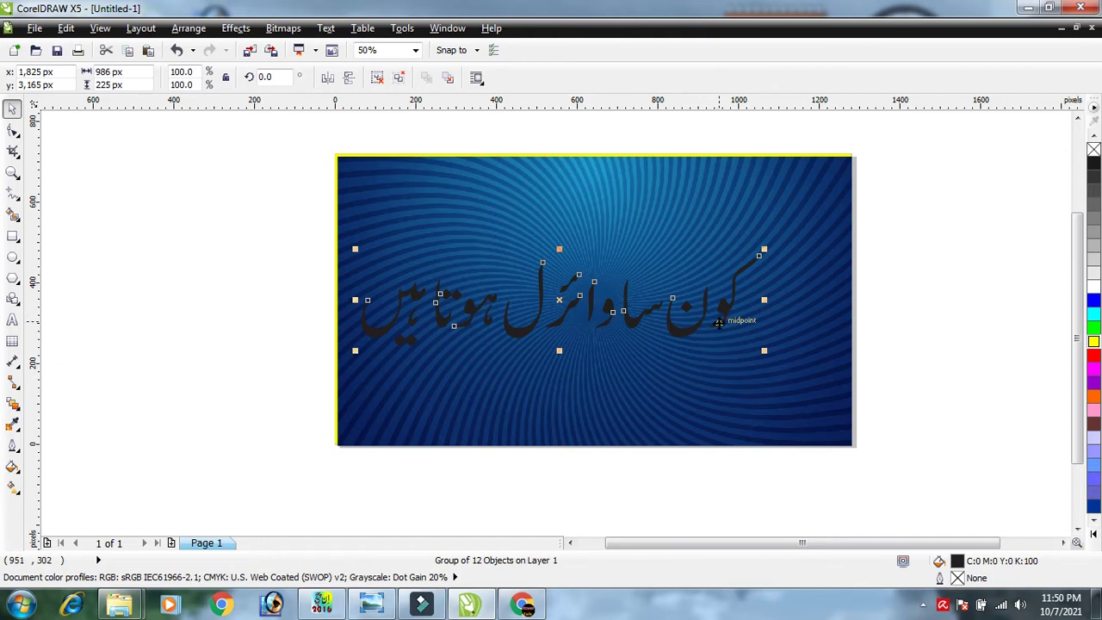
Scale the Urdu headline to 48.6%, move it left of the page and fill it red.
left_click(1094, 342)
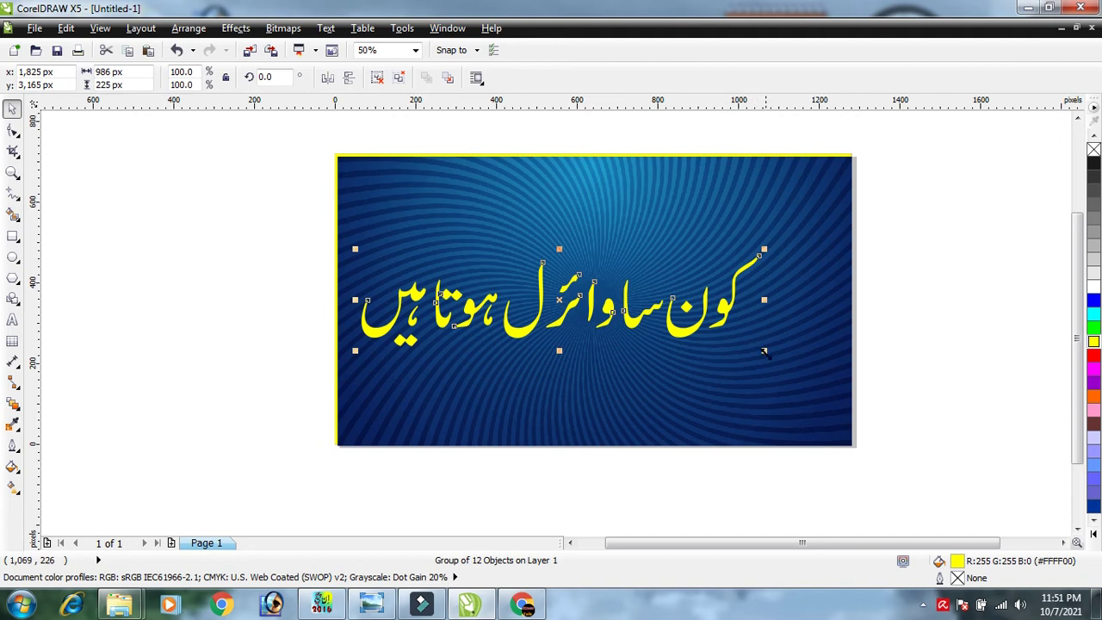
left_click_drag(764, 352, 559, 303)
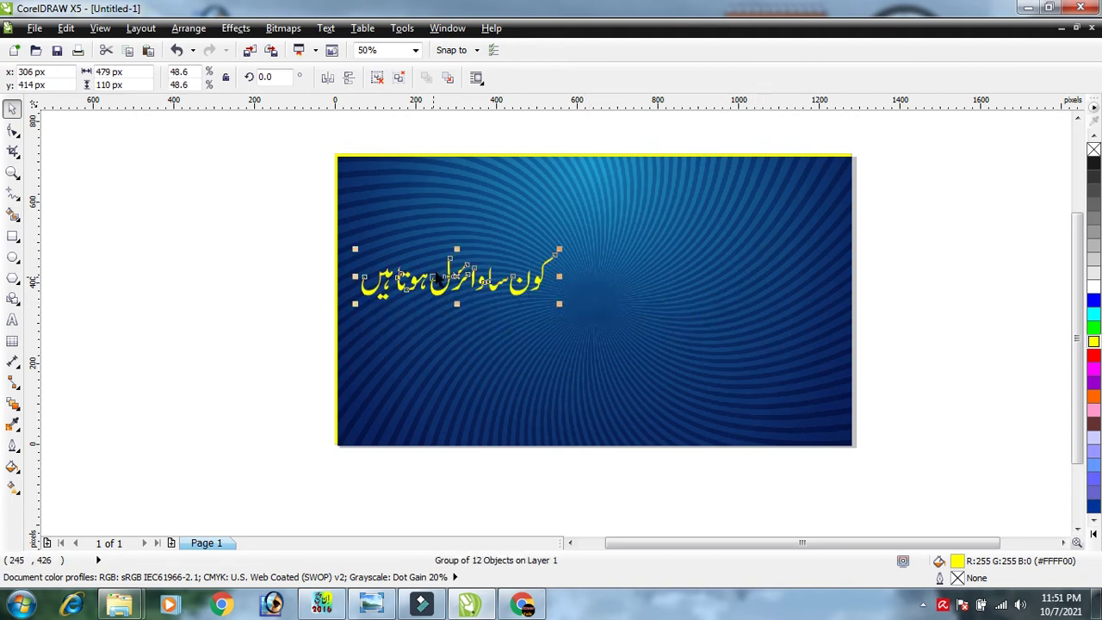
left_click_drag(437, 277, 156, 307)
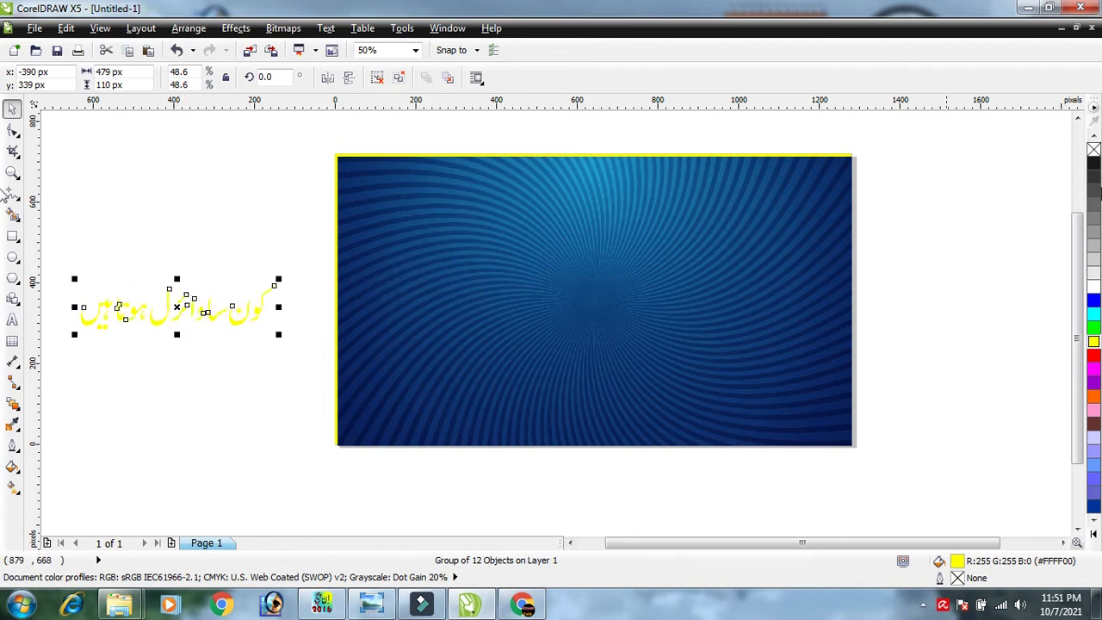
left_click(1094, 356)
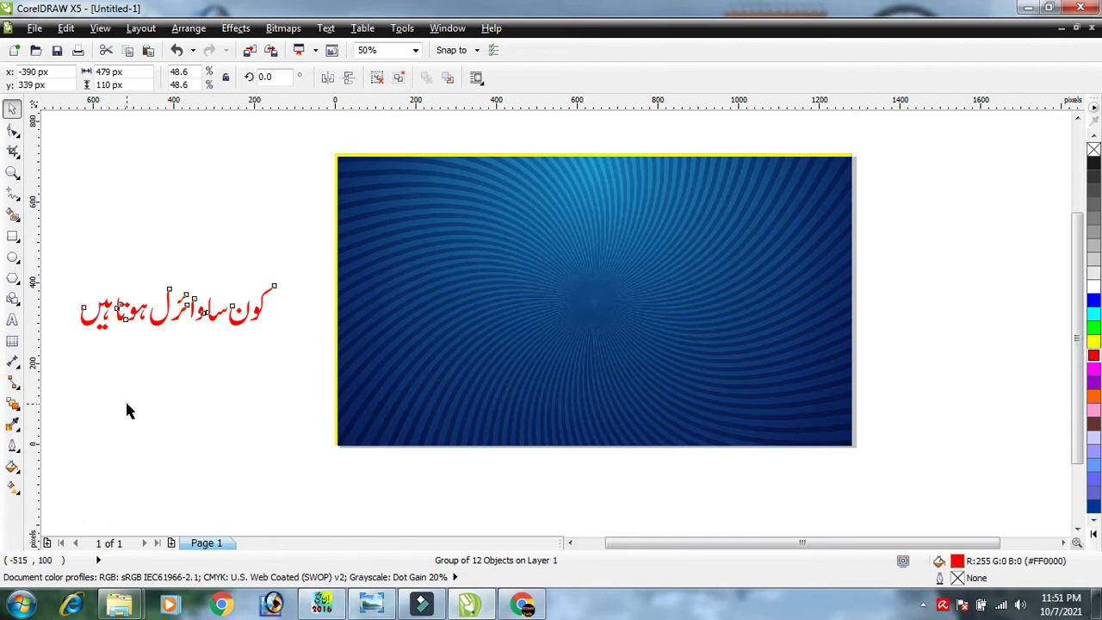
left_click(126, 411)
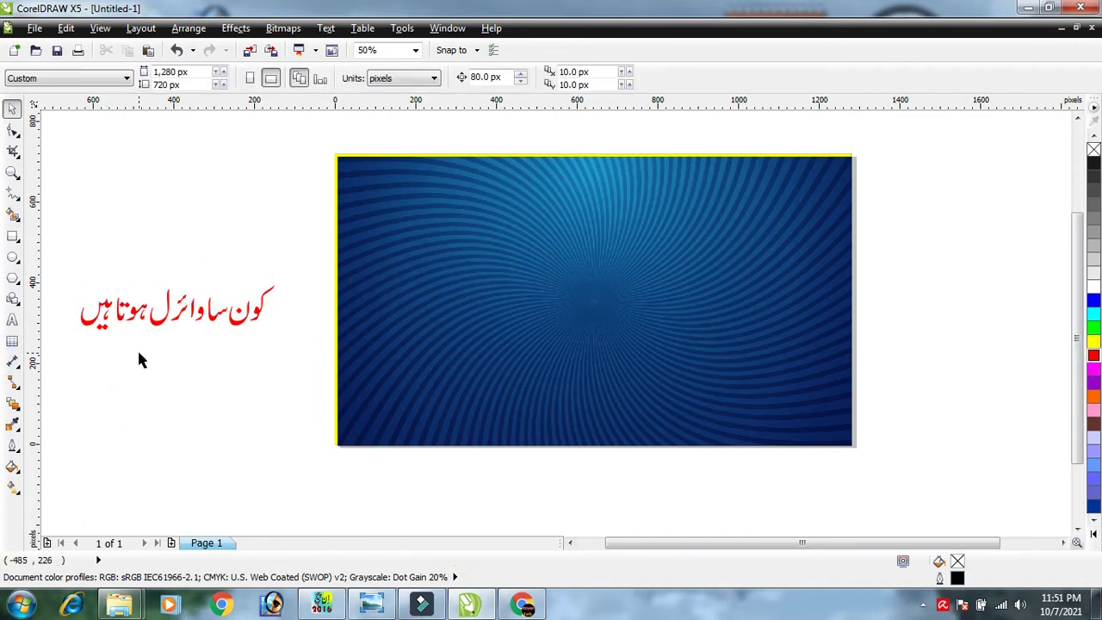
left_click(203, 317)
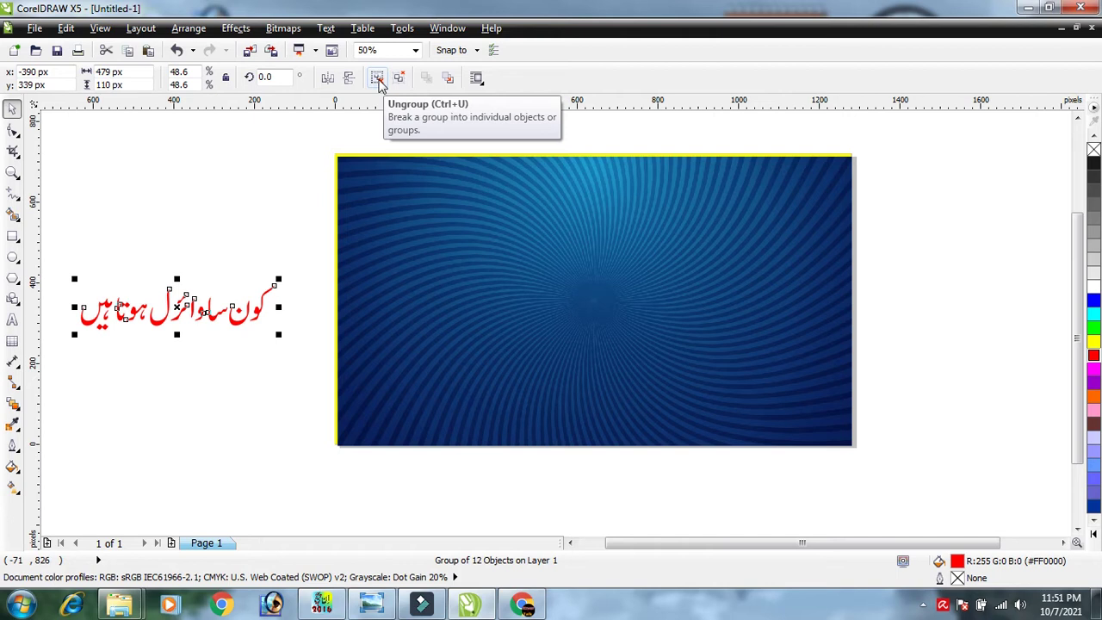
Ungroup the headline and combine it into two curves: کون سا and the remaining words.
left_click(378, 78)
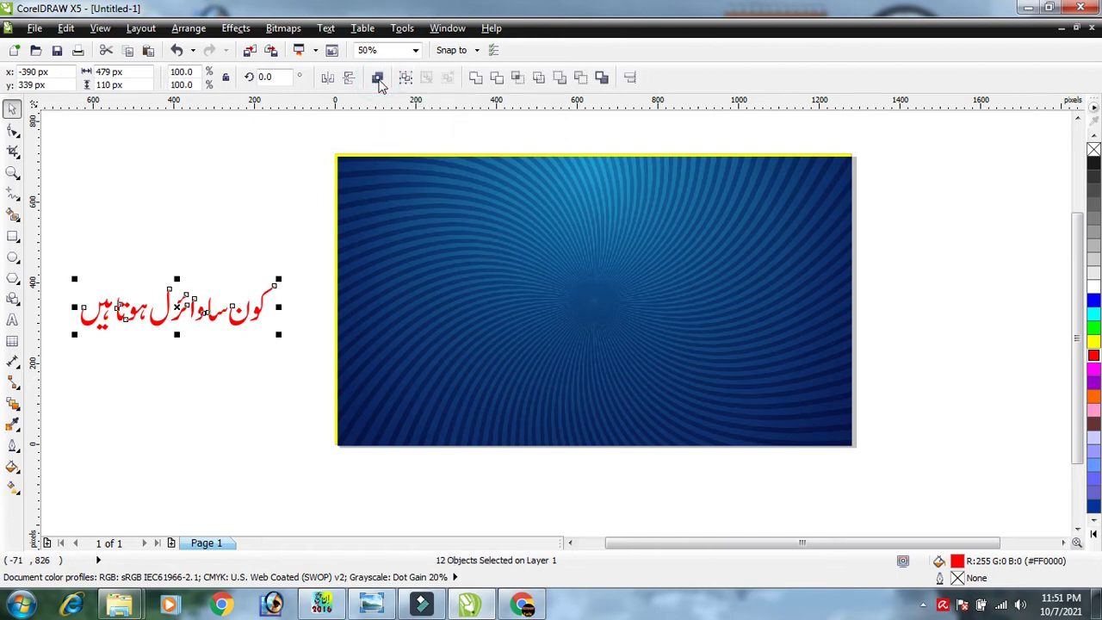
left_click(166, 418)
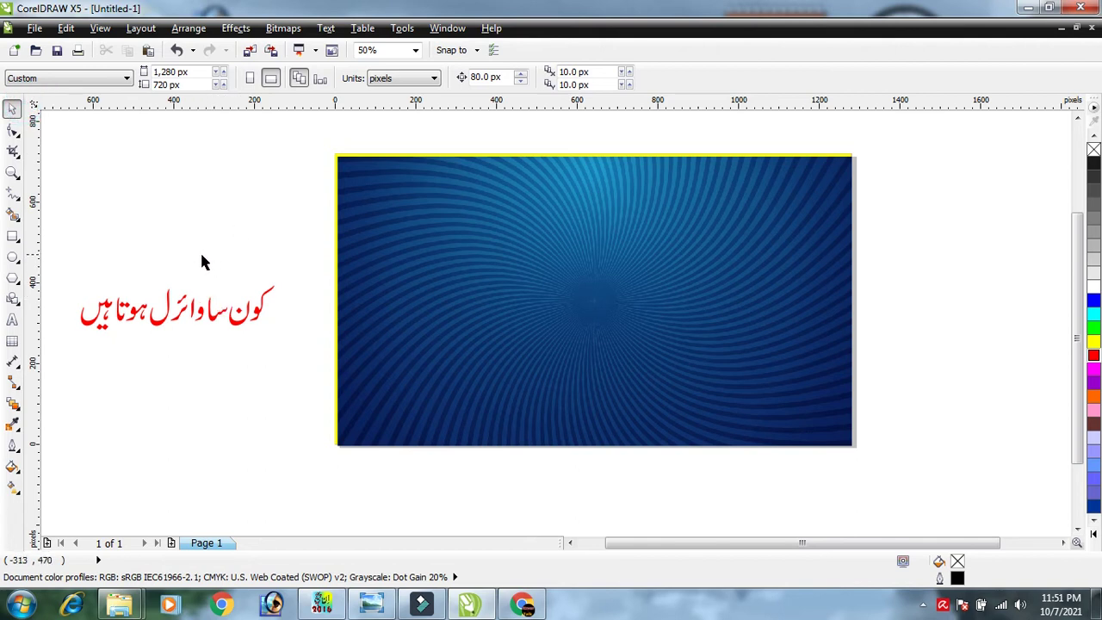
mouse_move(198, 256)
left_mouse_down()
mouse_move(291, 312)
mouse_move(298, 338)
left_mouse_up()
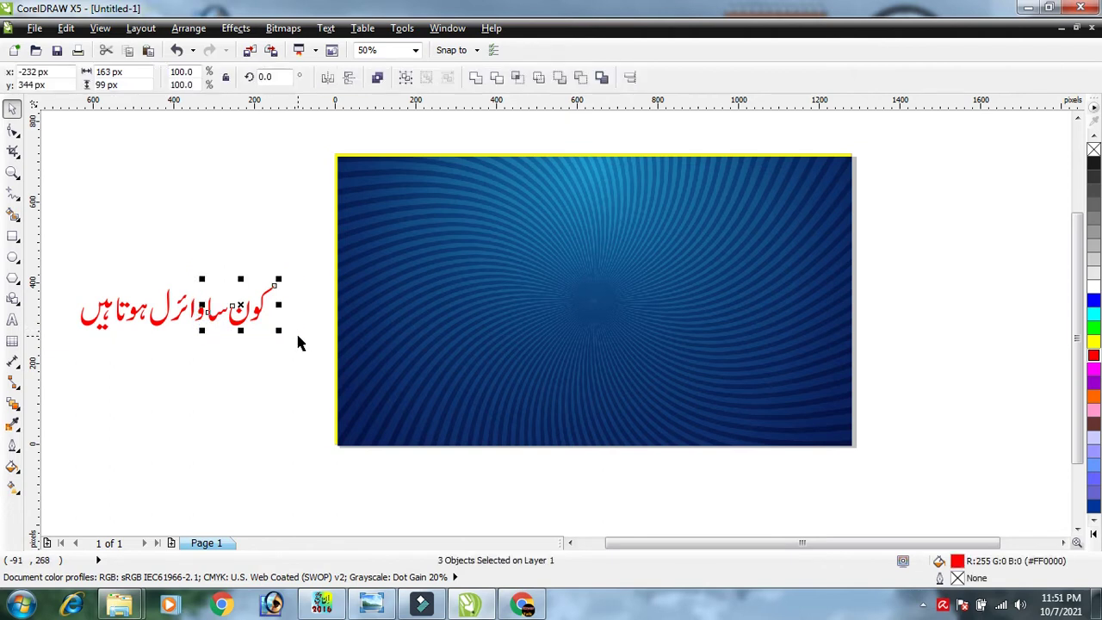
left_click(377, 78)
left_click_drag(235, 312, 248, 339)
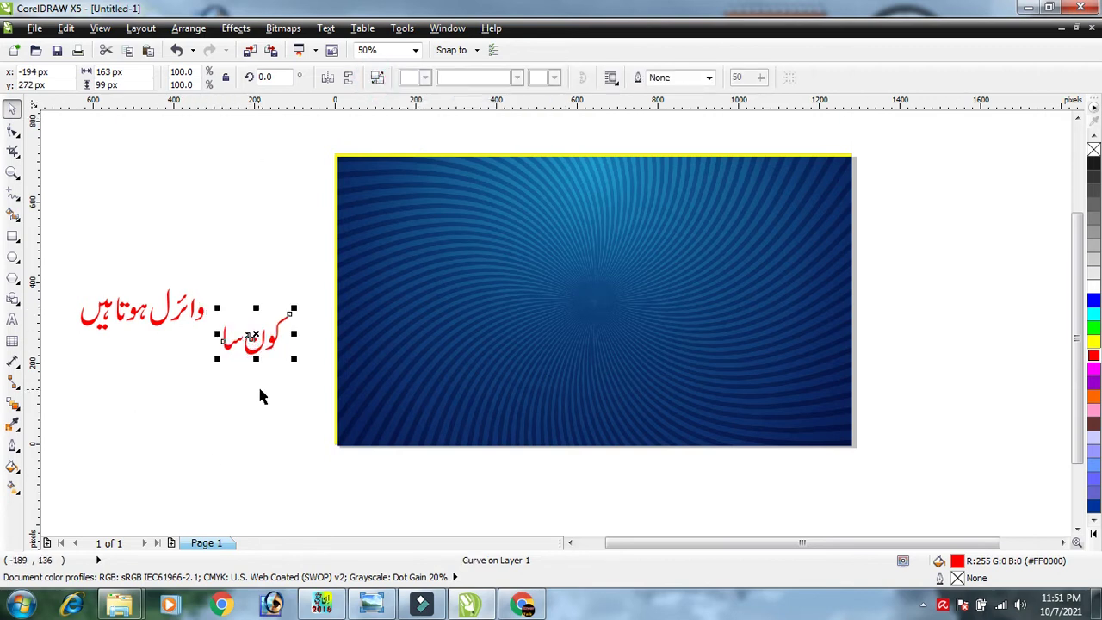
left_click(247, 434)
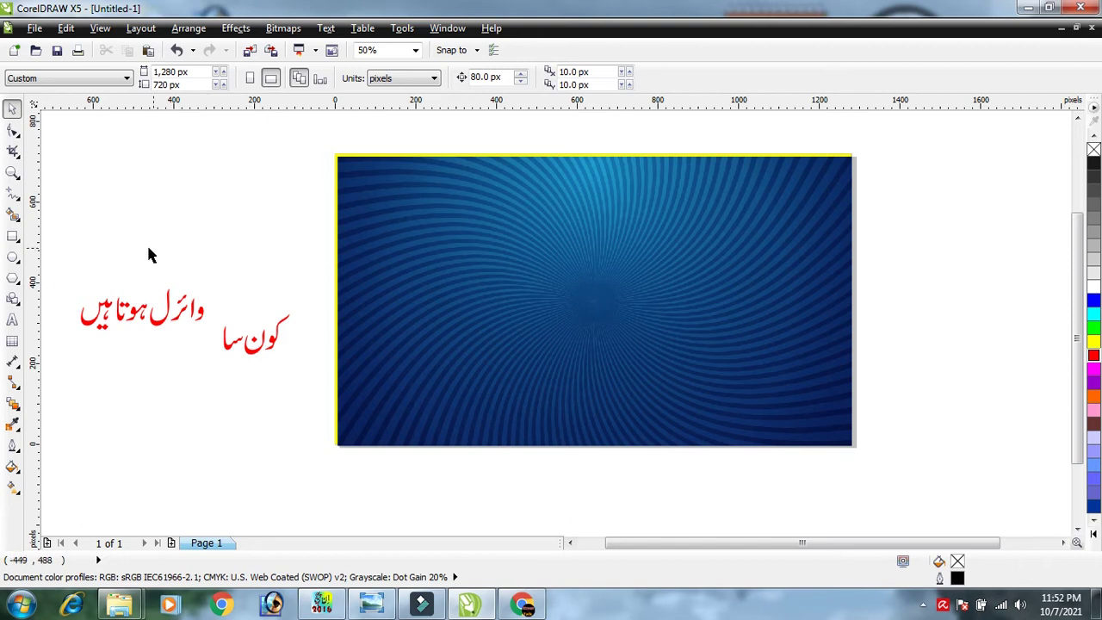
left_click_drag(57, 262, 213, 346)
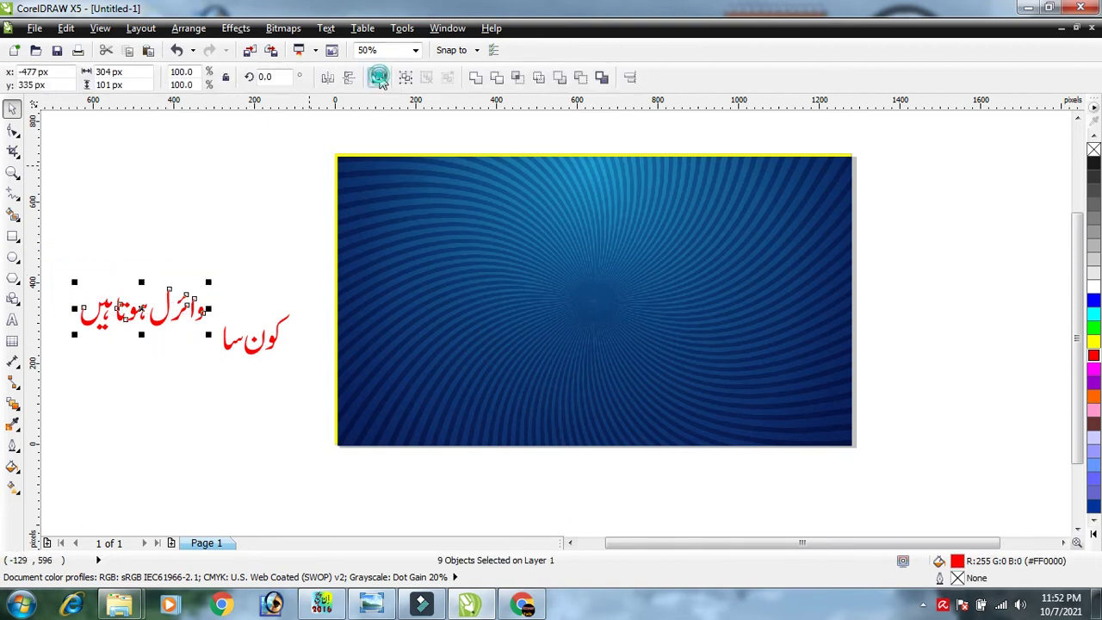
left_click(380, 79)
mouse_move(138, 307)
left_mouse_down()
mouse_move(145, 179)
mouse_move(136, 200)
left_mouse_up()
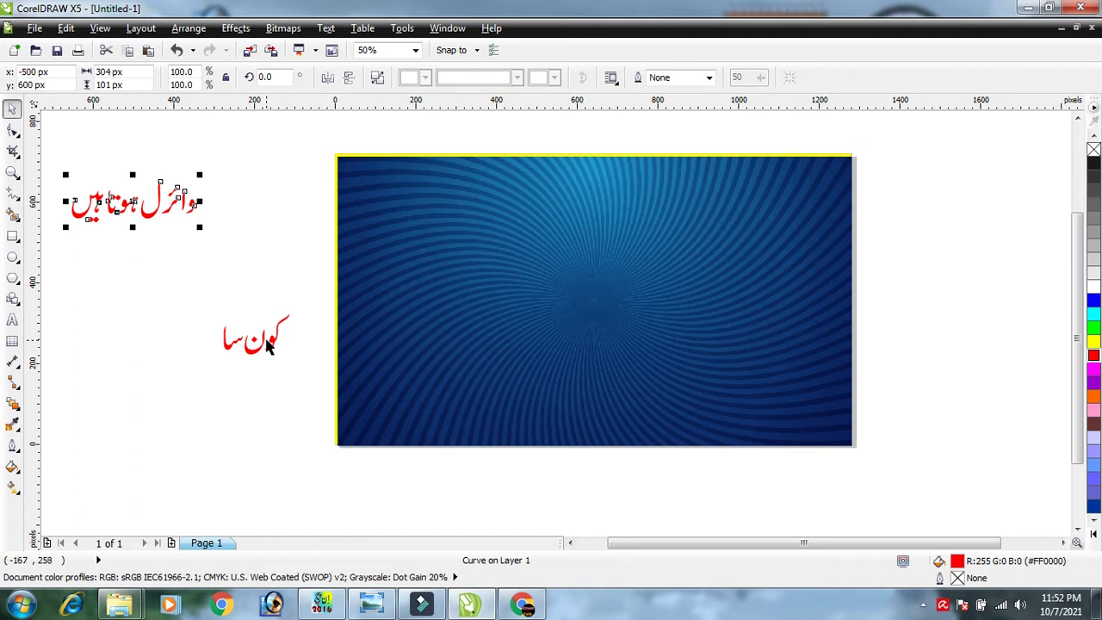
Move کون سا to the page's upper right and enlarge it to 170% (277 × 169 px).
left_click(271, 344)
mouse_move(268, 341)
left_mouse_down()
mouse_move(679, 208)
mouse_move(753, 203)
left_mouse_up()
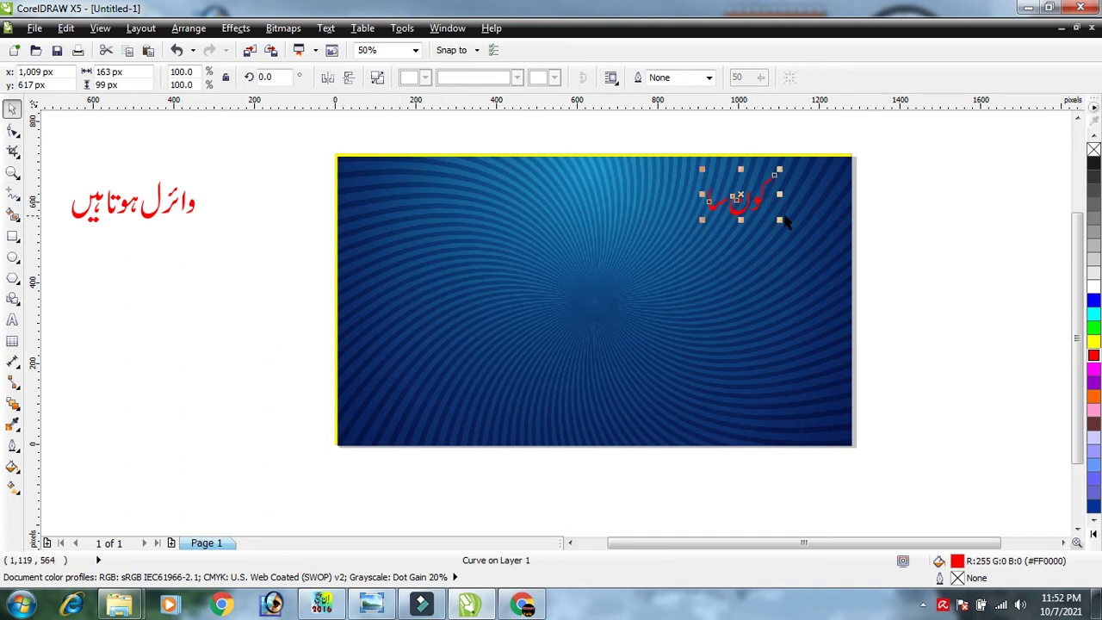
left_click_drag(780, 220, 826, 248)
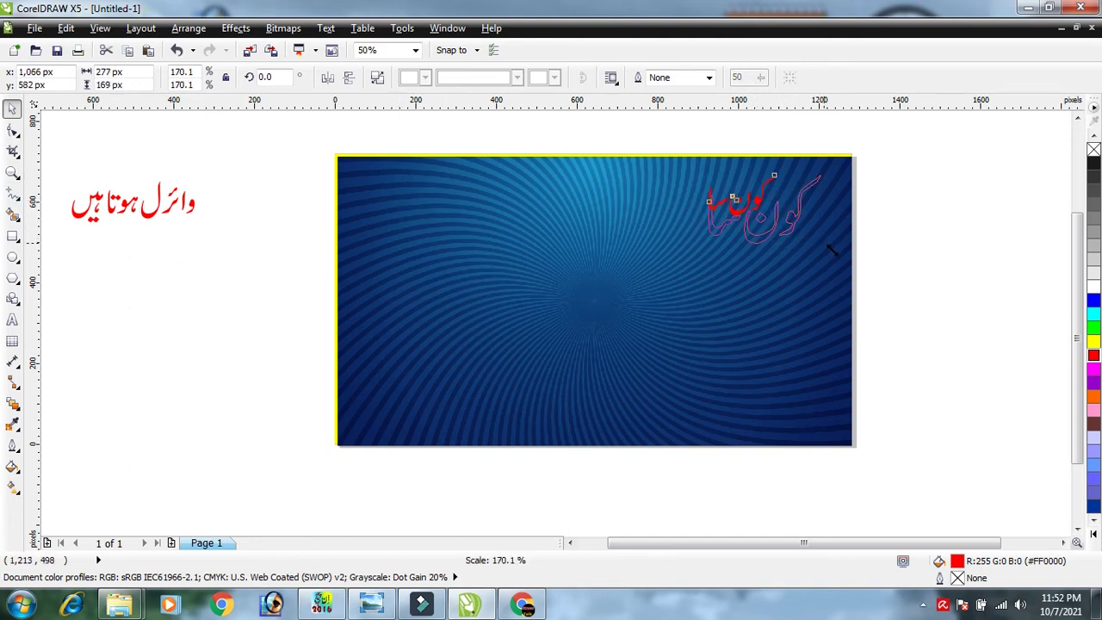
left_click_drag(766, 232, 788, 202)
left_click(977, 267)
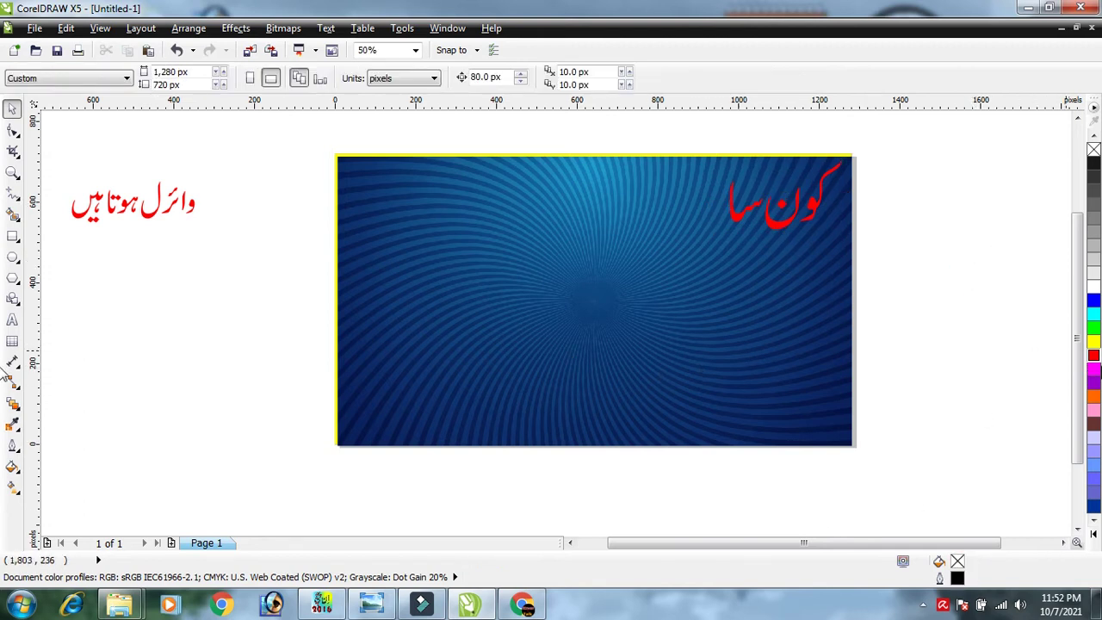
left_click(1094, 341)
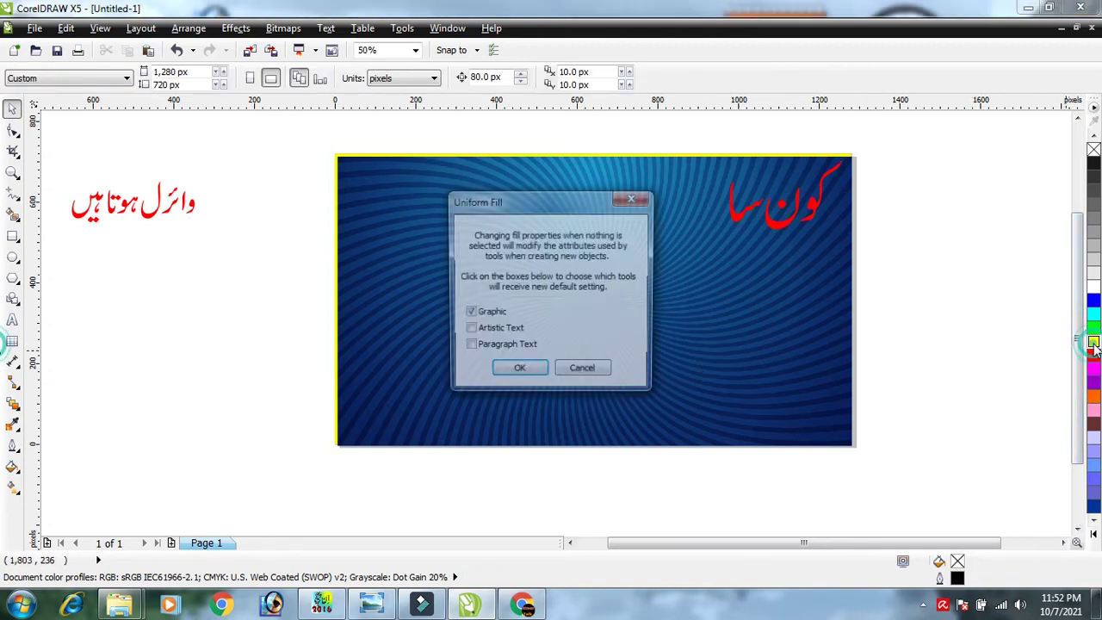
left_click(579, 372)
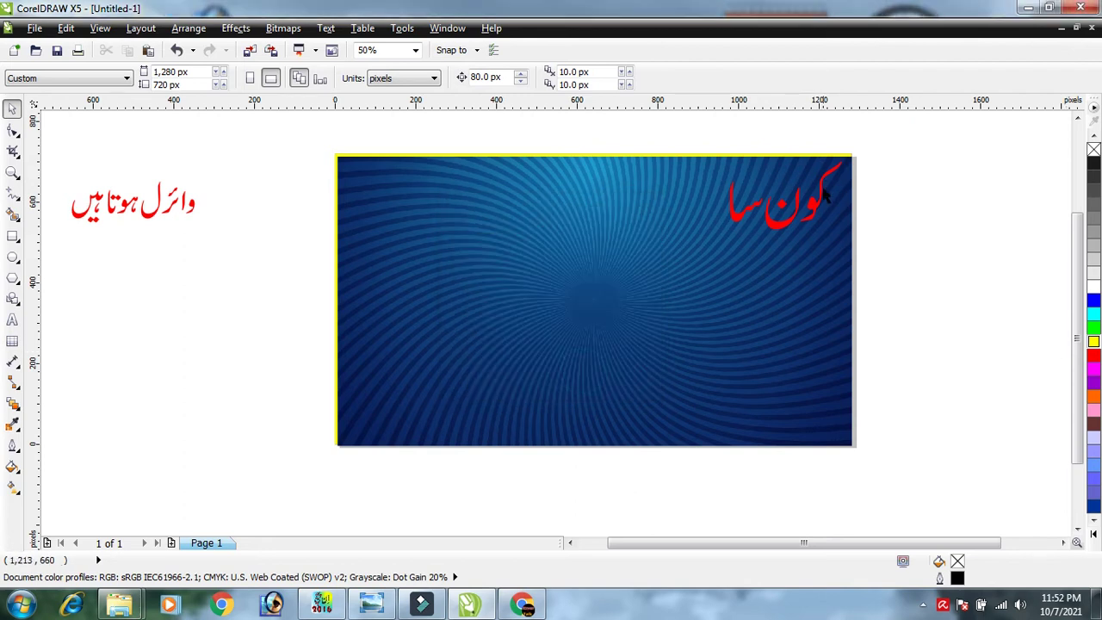
left_click(787, 224)
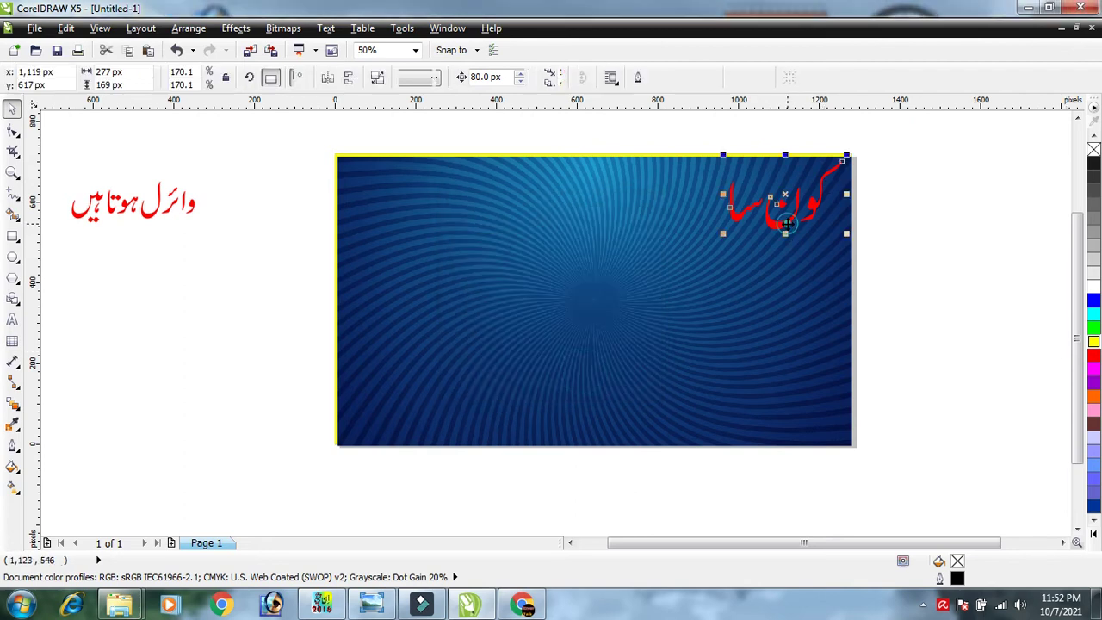
left_click(1093, 341)
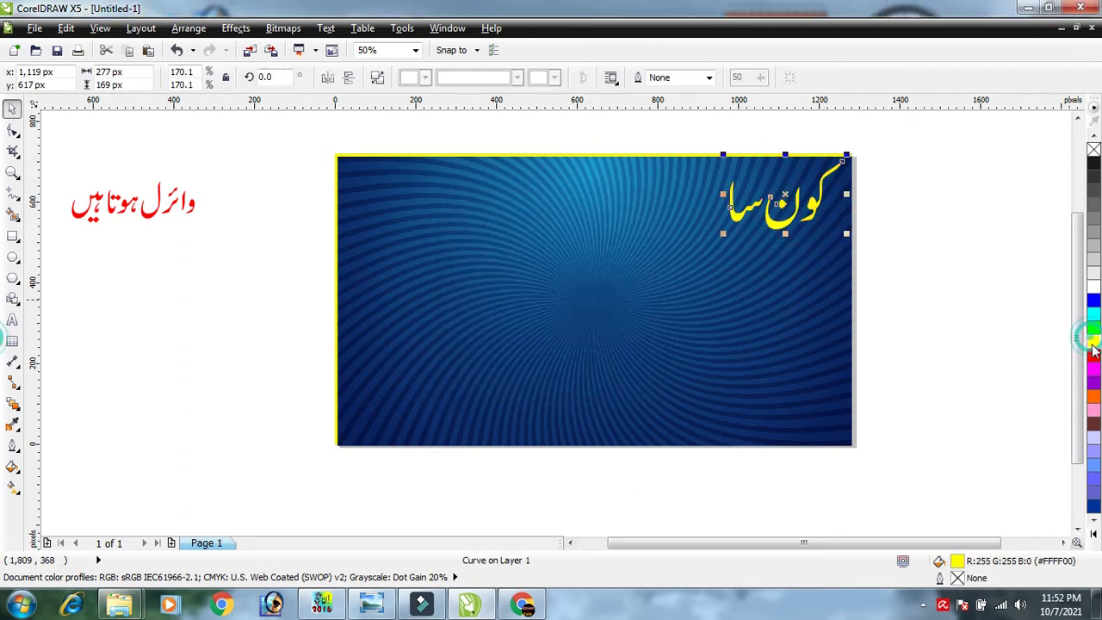
left_click(969, 295)
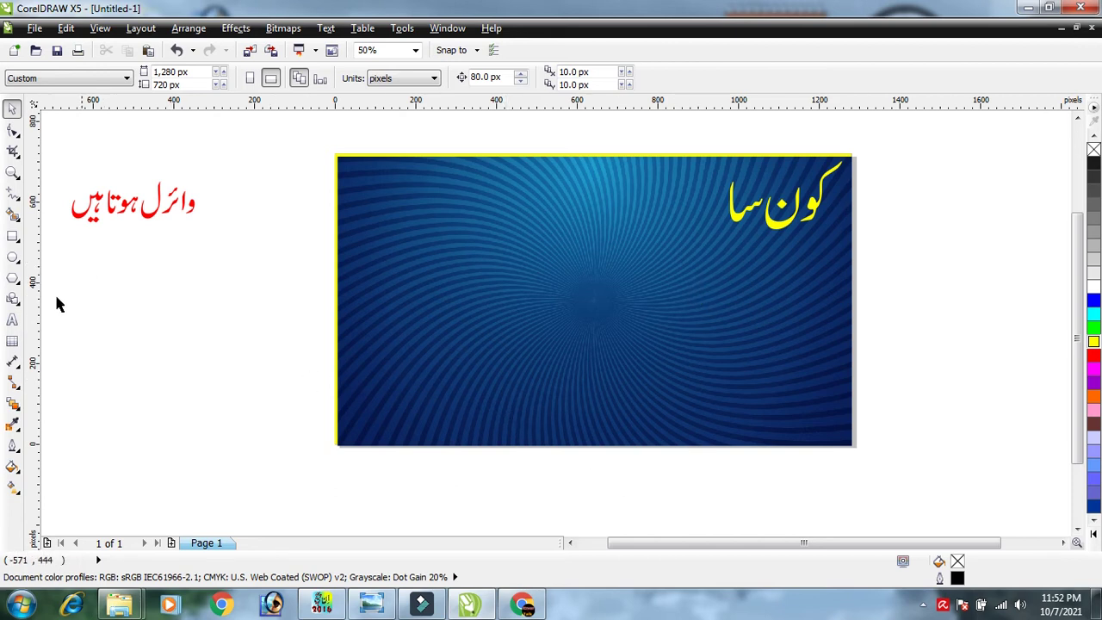
Try placing a text cursor left of the page, then return to the Pick tool.
left_click(13, 324)
left_click(115, 333)
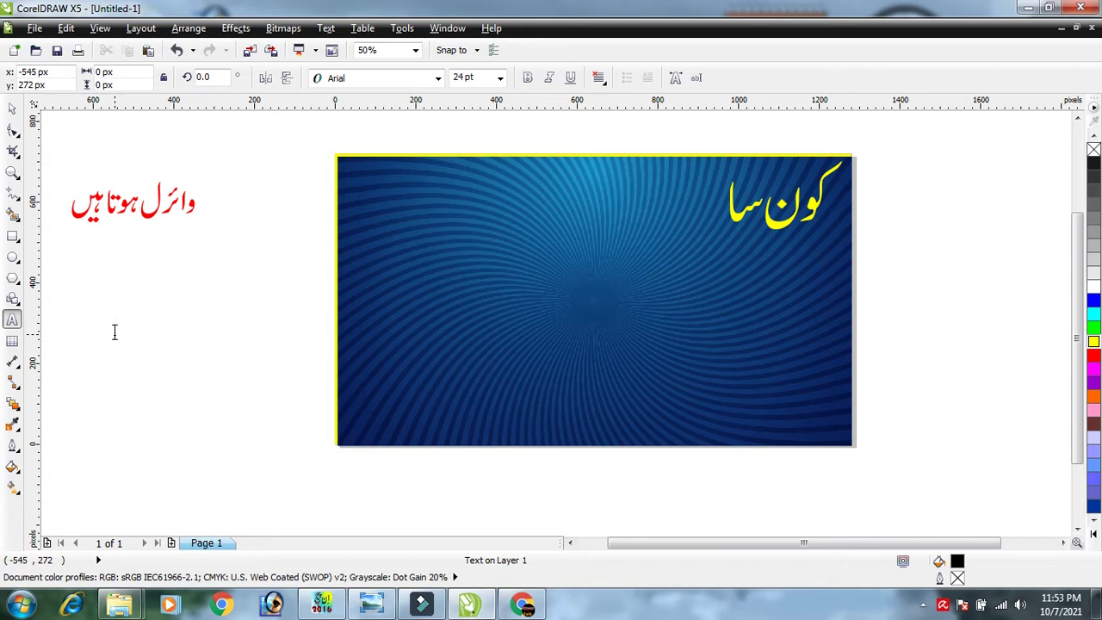
left_click(115, 331)
left_click(115, 320)
left_click(13, 111)
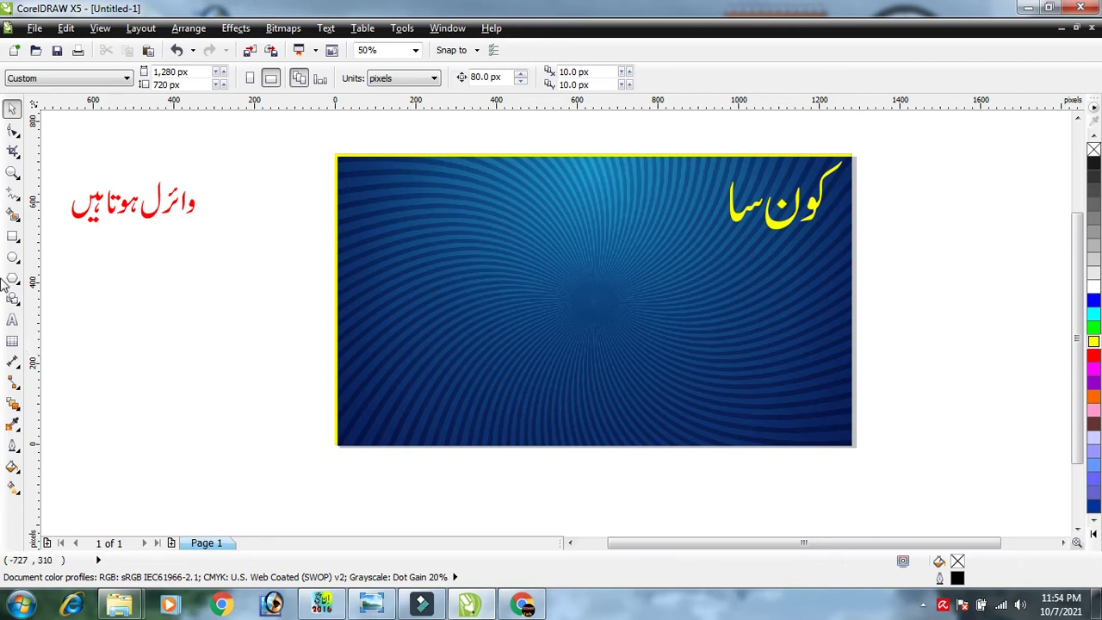
Type 'Thumbnaail' as Arial 24 pt text left of the page and finish editing.
left_click(12, 320)
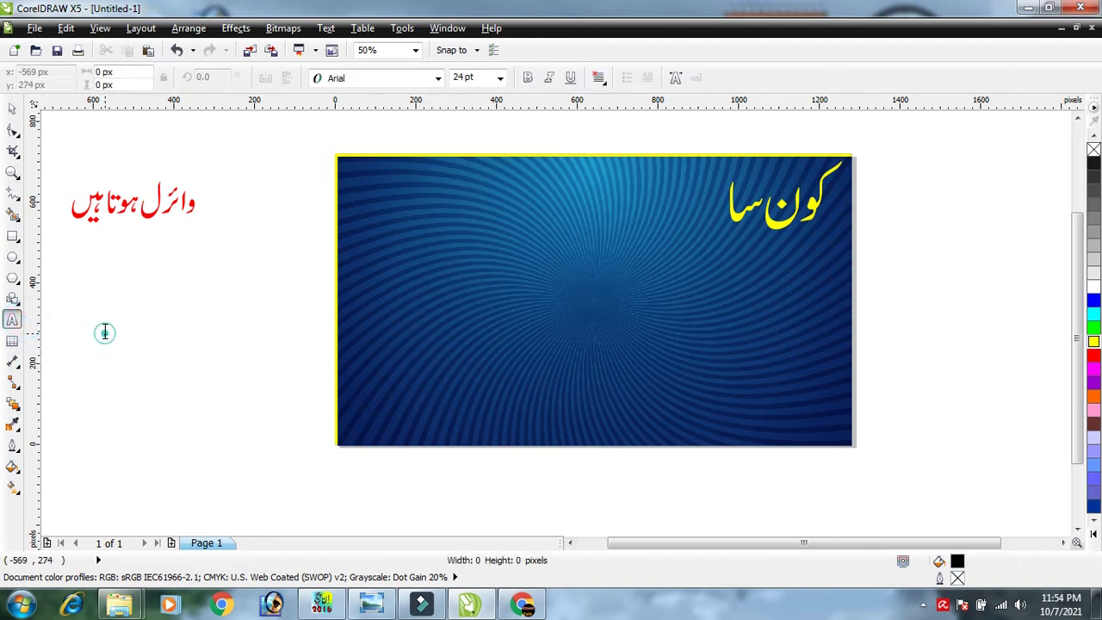
left_click(104, 333)
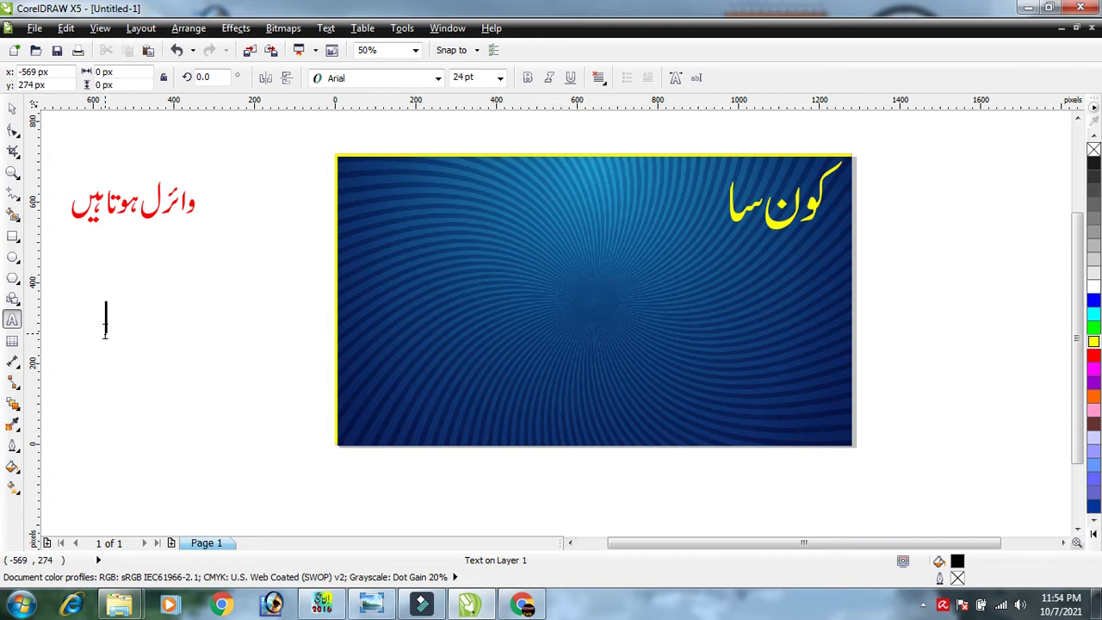
type("thl")
key("BackSpace")
key("BackSpace")
key("BackSpace")
type("T")
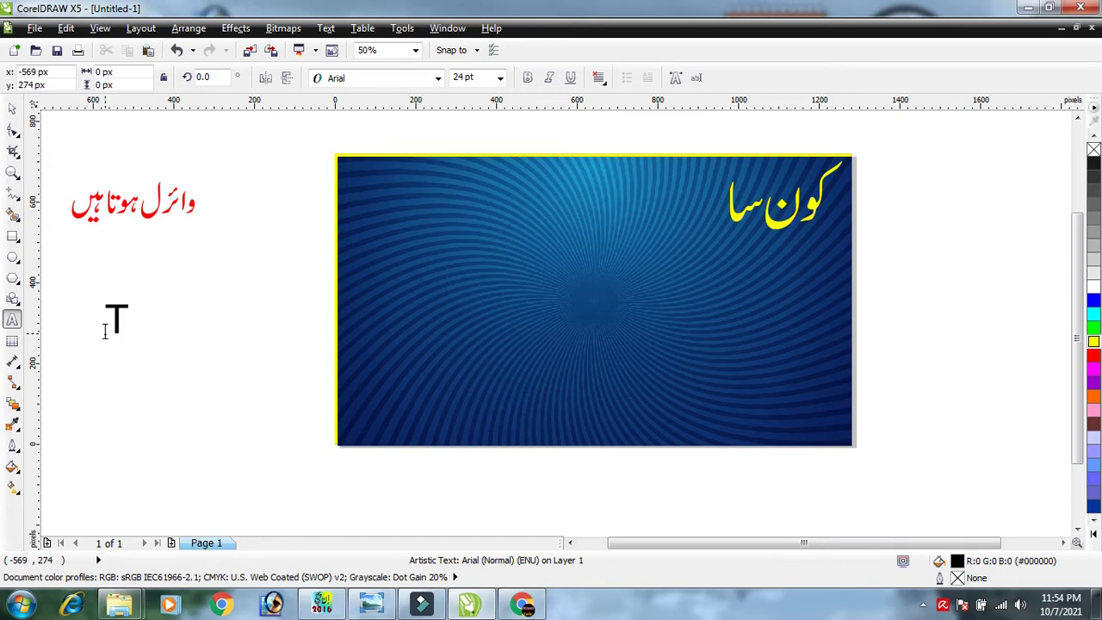
type("h")
type("um")
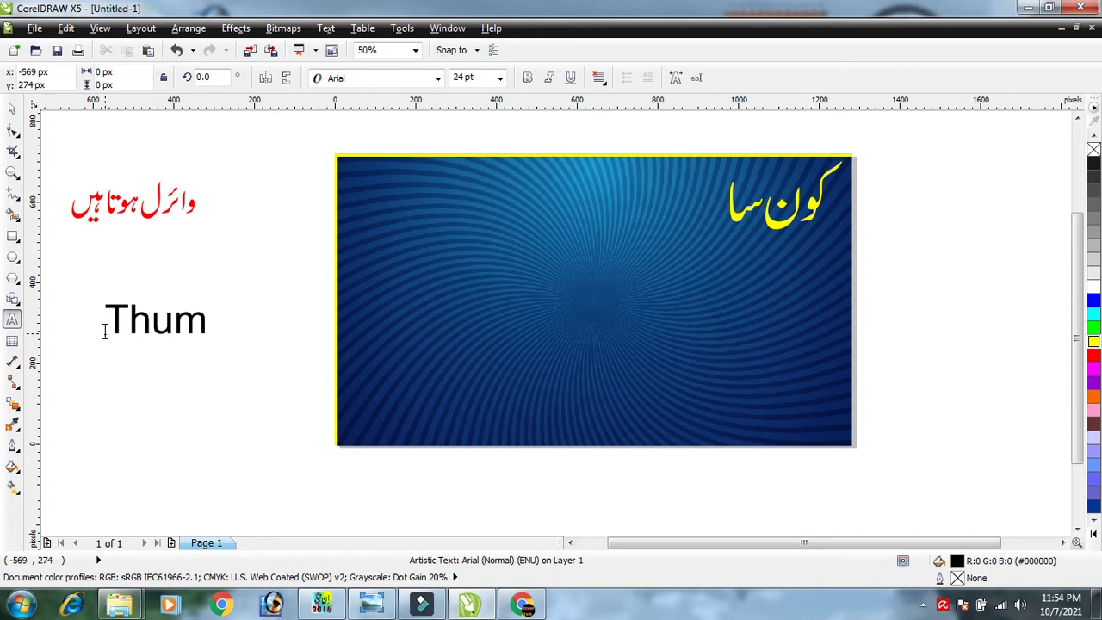
type("bna")
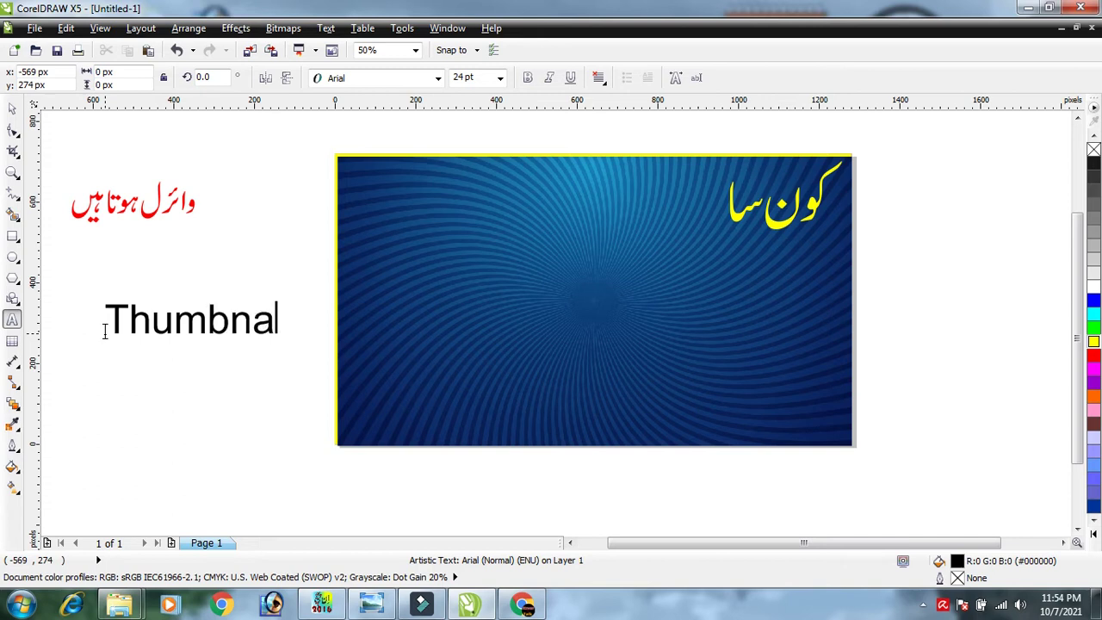
type("ail")
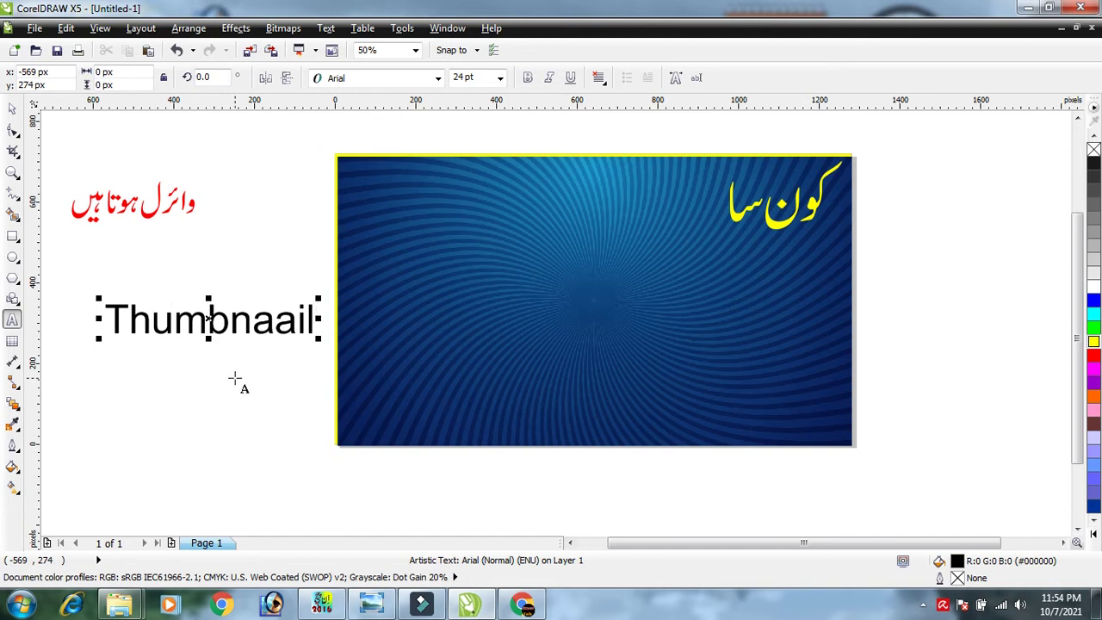
left_click(13, 109)
left_click(159, 384)
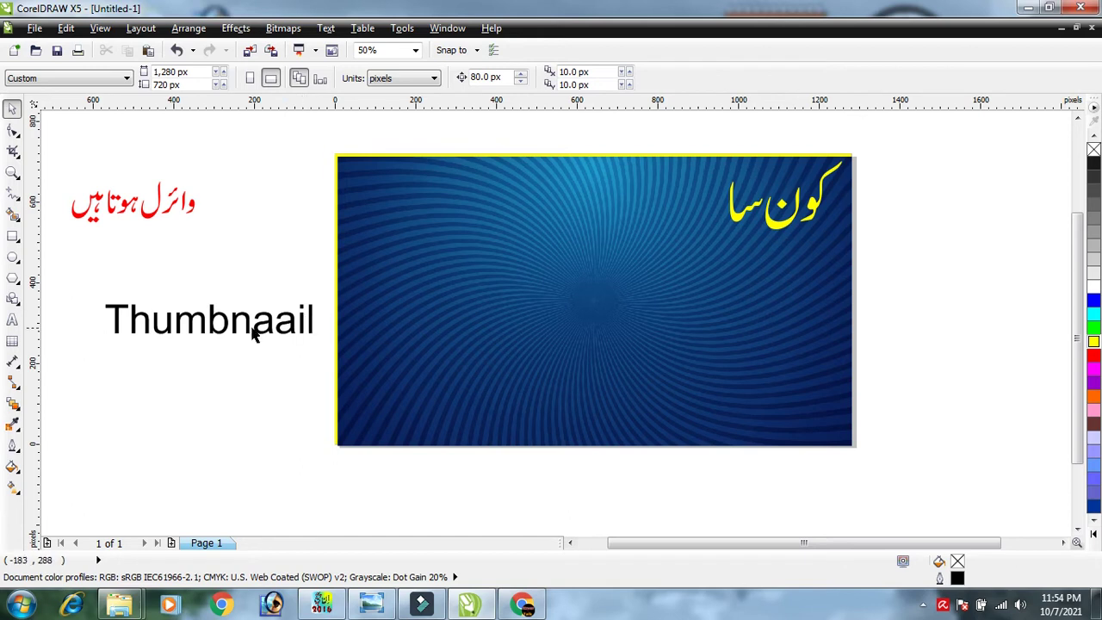
Set the Thumbnaail text to yellow Arial Black.
left_click(261, 331)
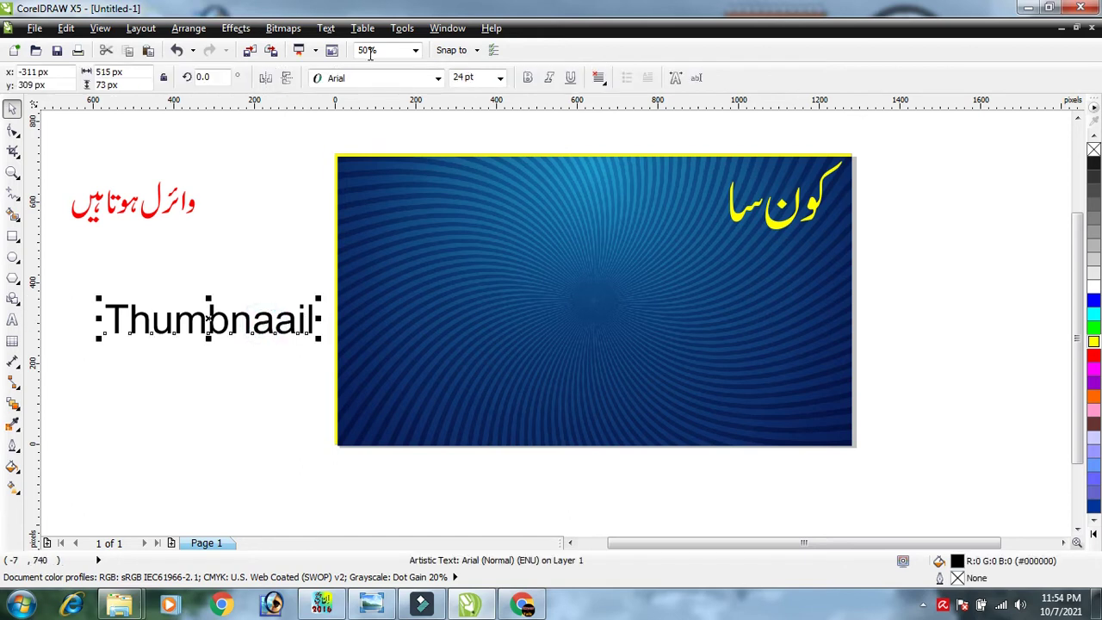
left_click(439, 79)
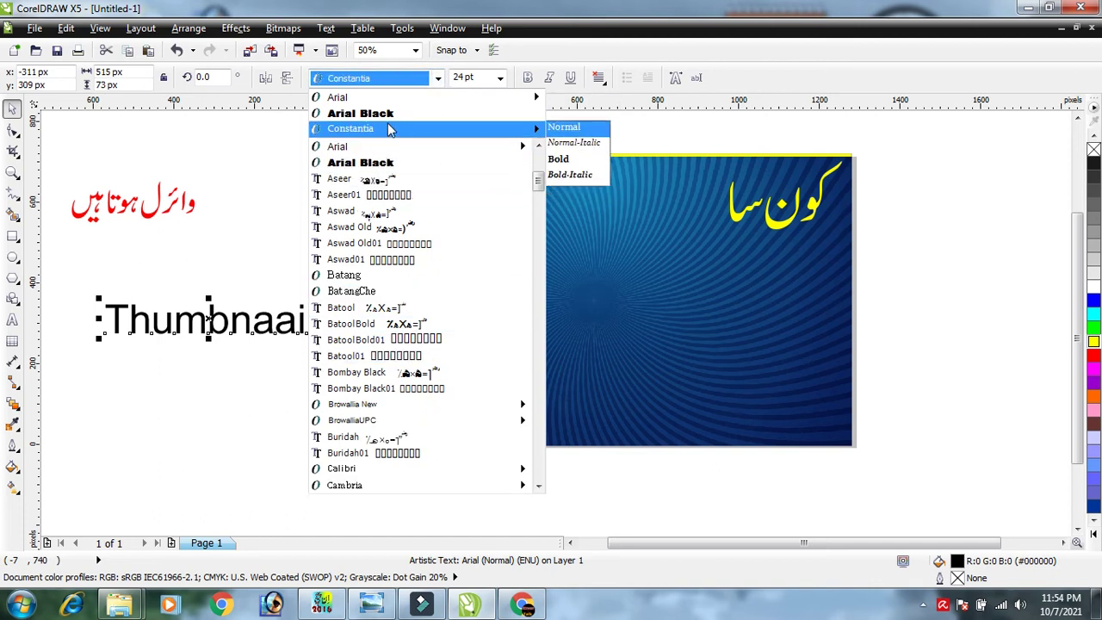
left_click(379, 113)
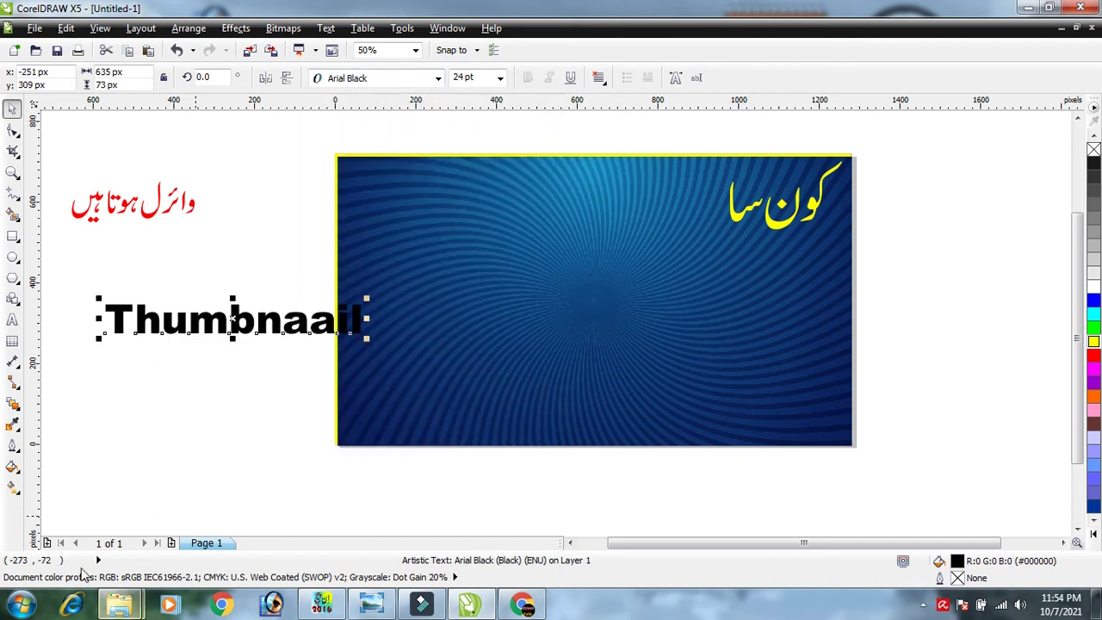
left_click(1093, 341)
Move Thumbnaail to the lower middle of the blue swirl, below 'کون سا'.
mouse_move(232, 319)
left_mouse_down()
mouse_move(602, 204)
mouse_move(586, 196)
left_mouse_up()
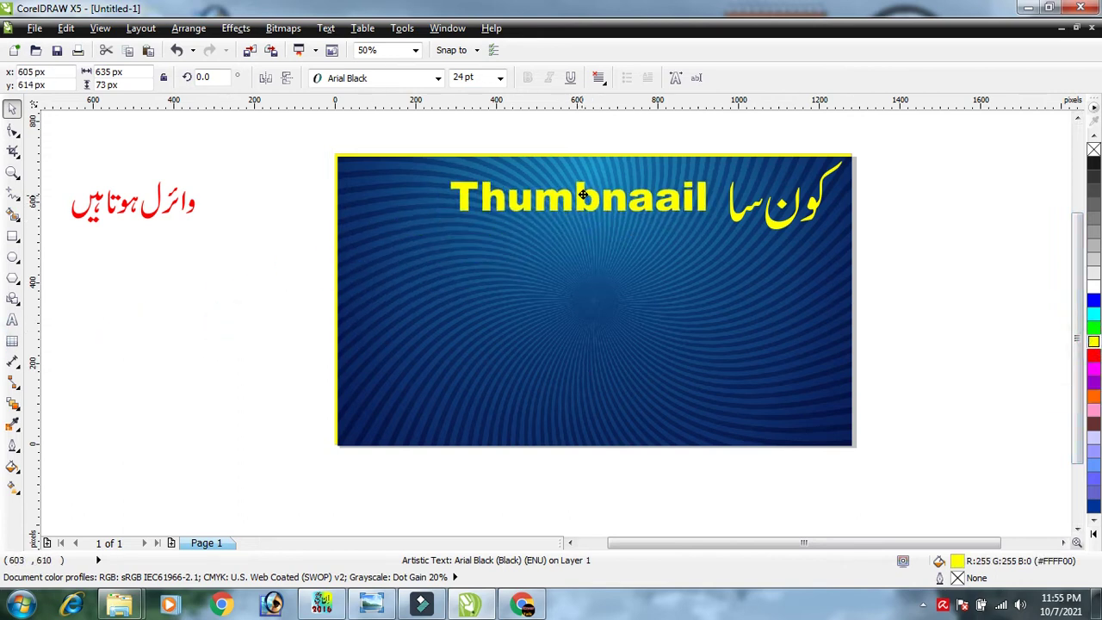
left_click_drag(586, 195, 586, 196)
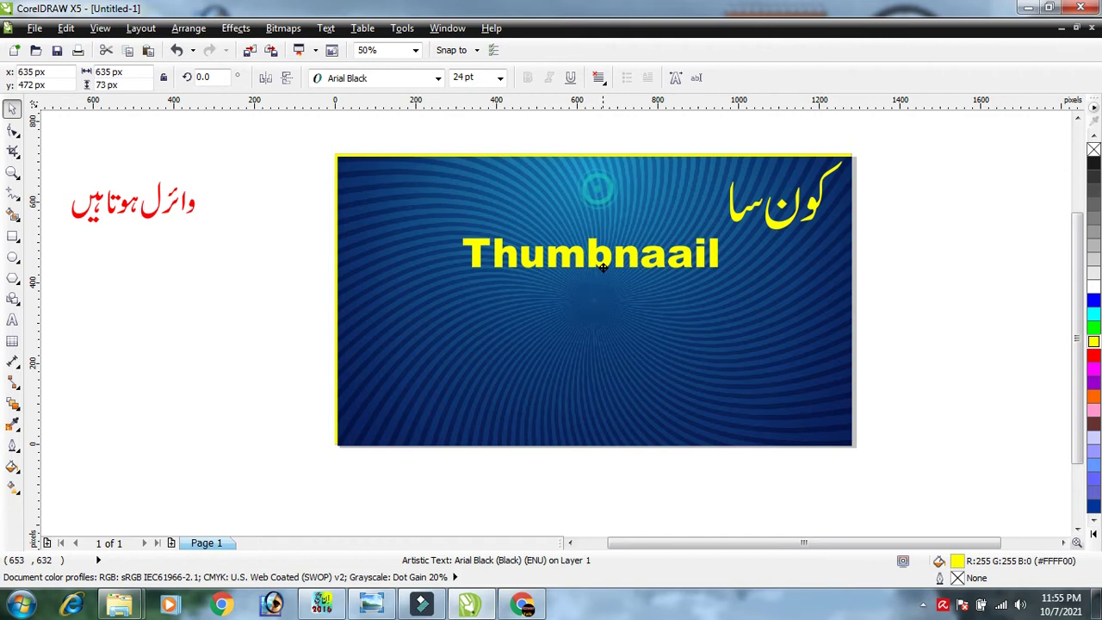
left_click_drag(597, 189, 601, 345)
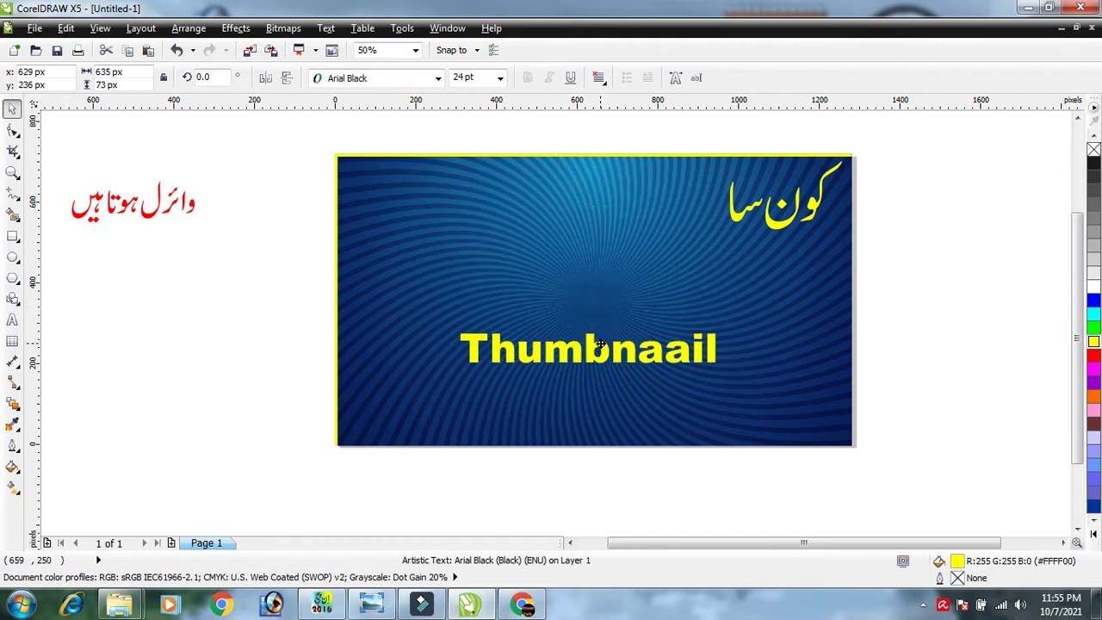
Draw a 552 × 181 px top-centre rectangle filled near-black #1A1A1A with no outline.
left_click(13, 237)
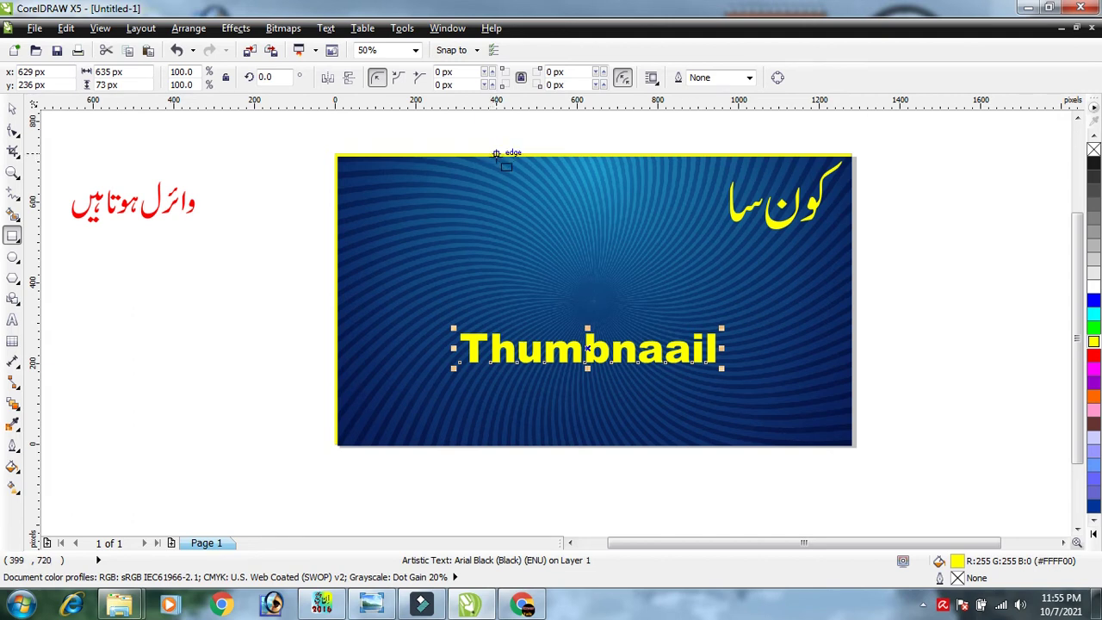
mouse_move(495, 156)
left_mouse_down()
mouse_move(651, 194)
mouse_move(715, 230)
left_mouse_up()
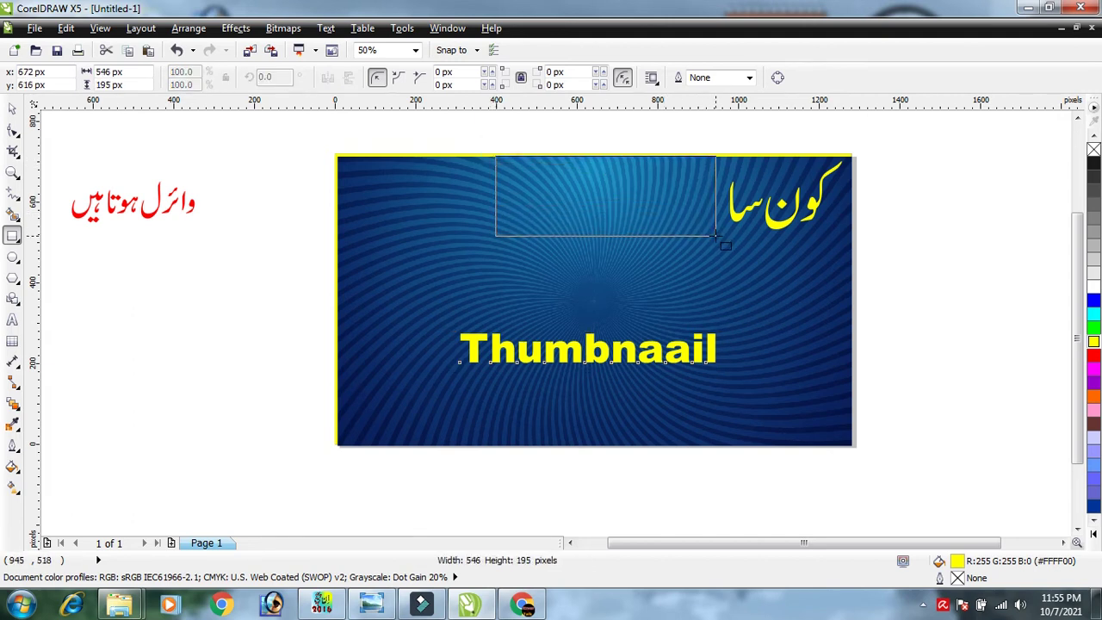
mouse_move(716, 230)
left_mouse_down()
mouse_move(715, 218)
mouse_move(718, 229)
left_mouse_up()
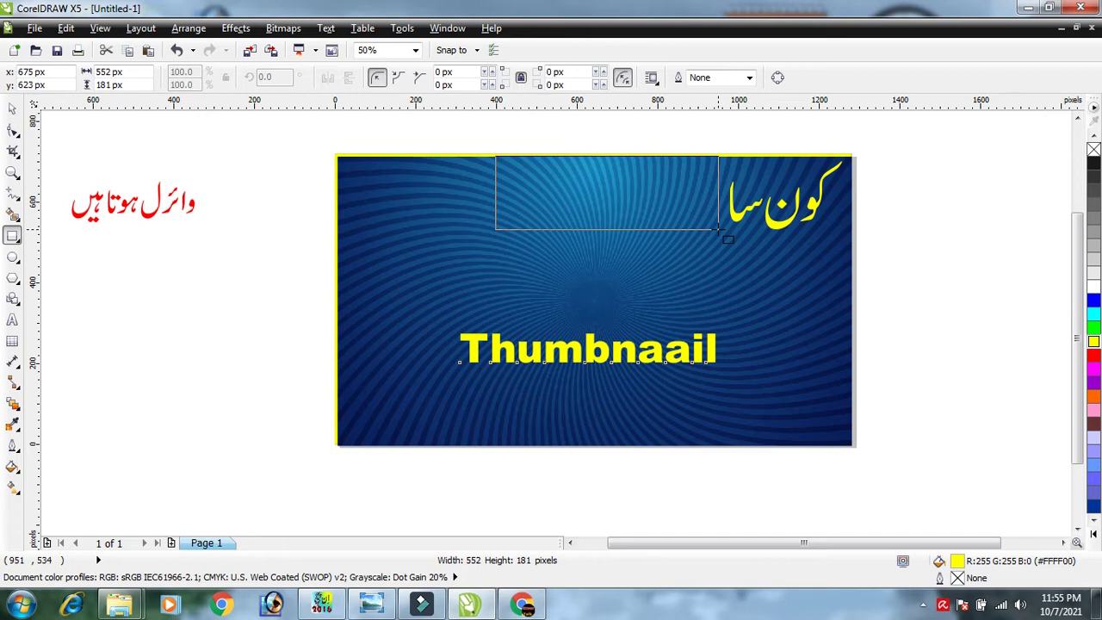
left_click_drag(718, 229, 718, 229)
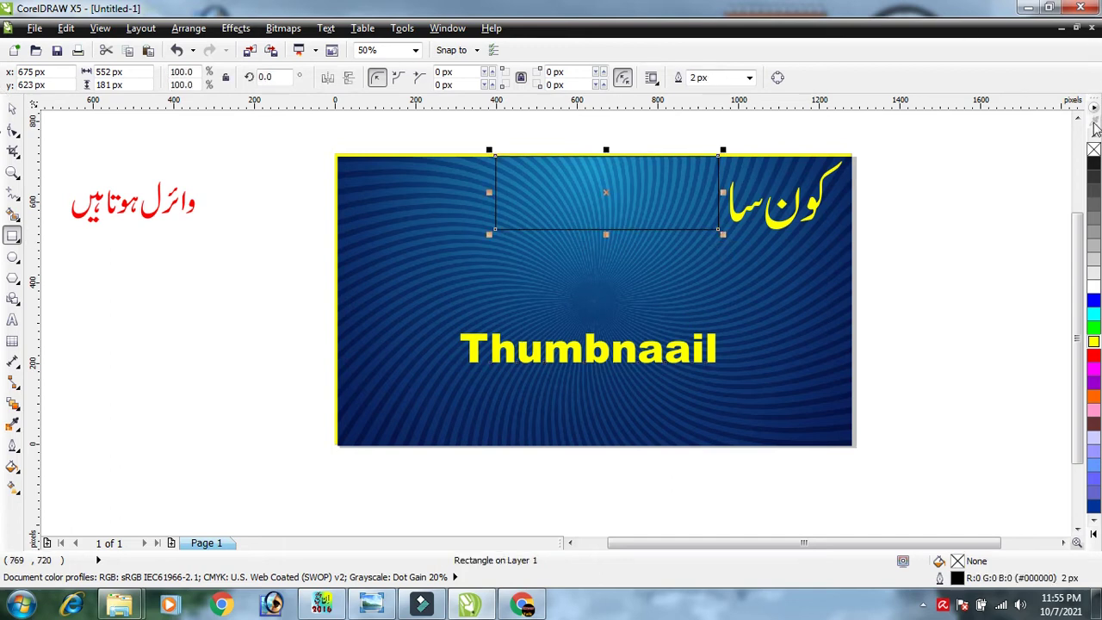
right_click(1093, 150)
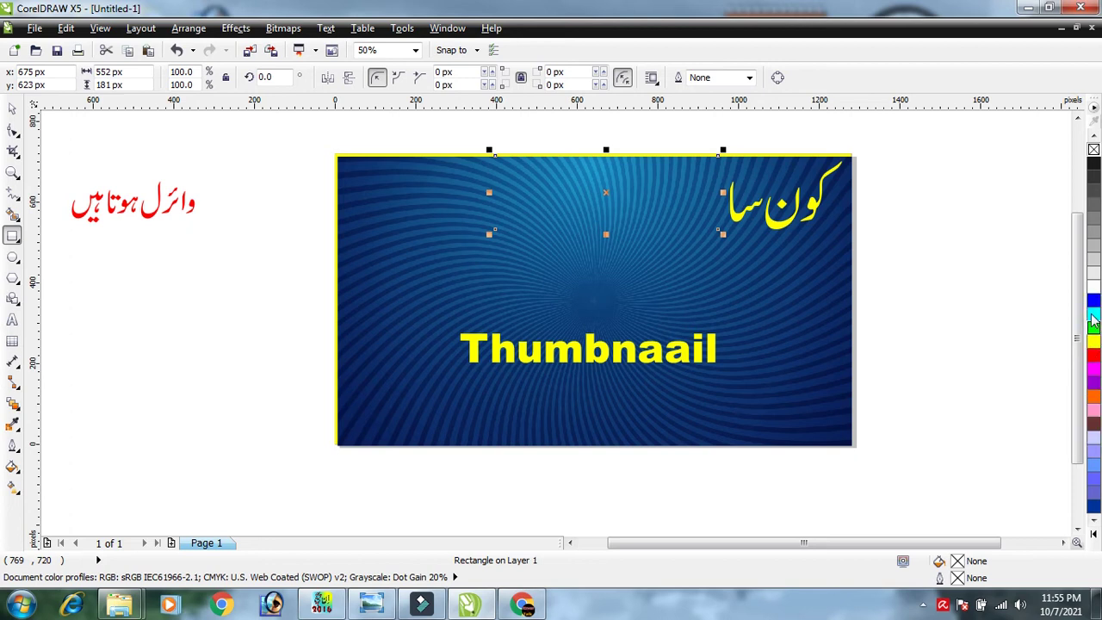
left_click(1093, 164)
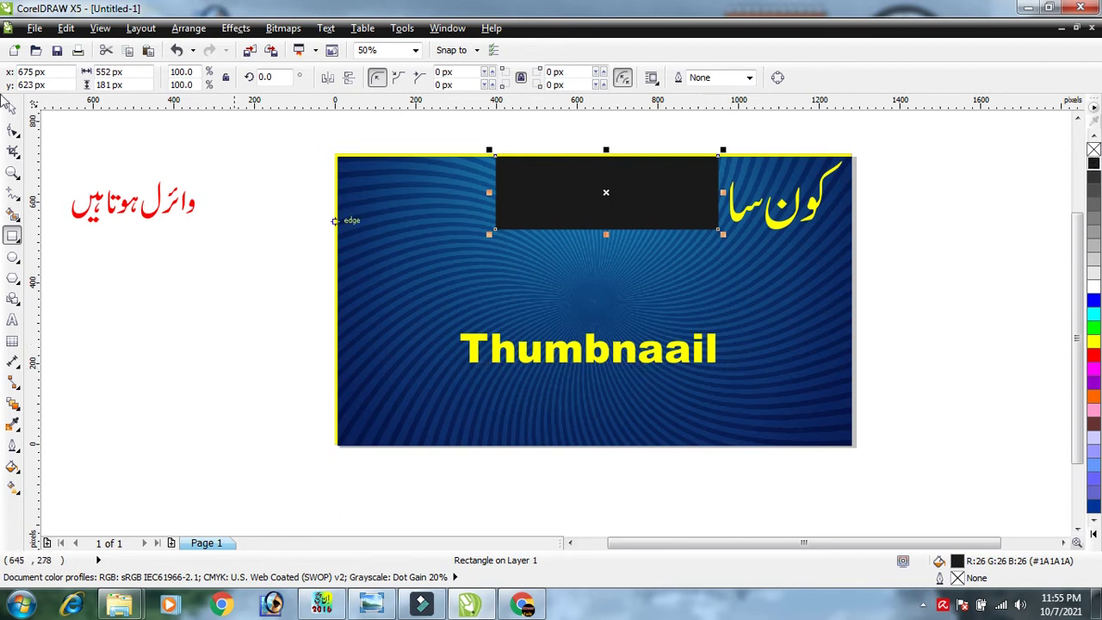
left_click(12, 108)
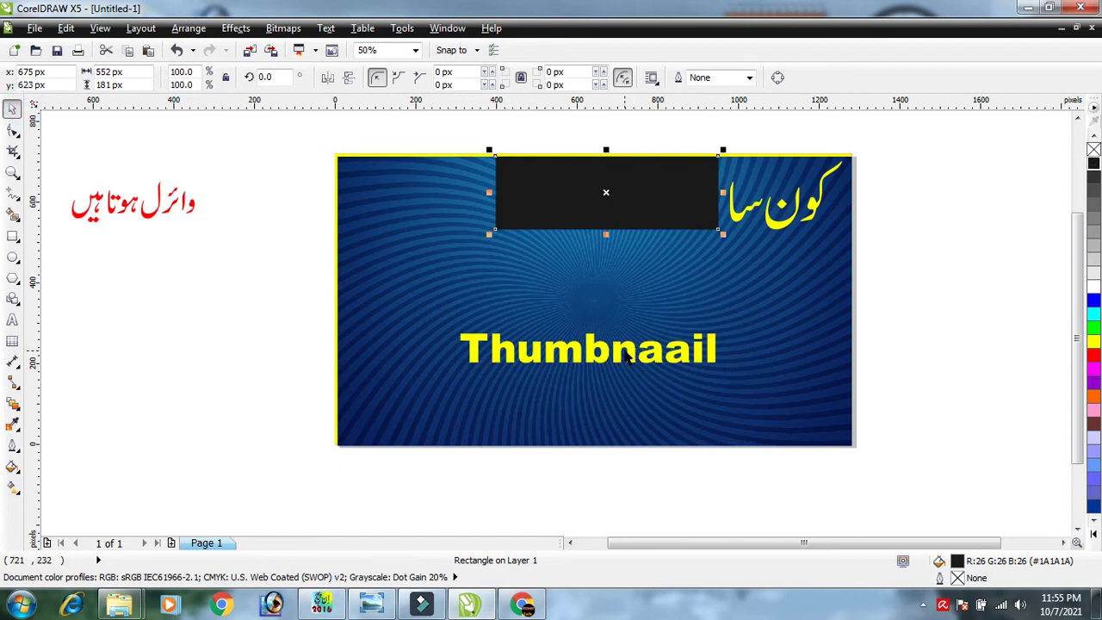
Move the Thumbnaail text up onto the black rectangle.
double_click(628, 355)
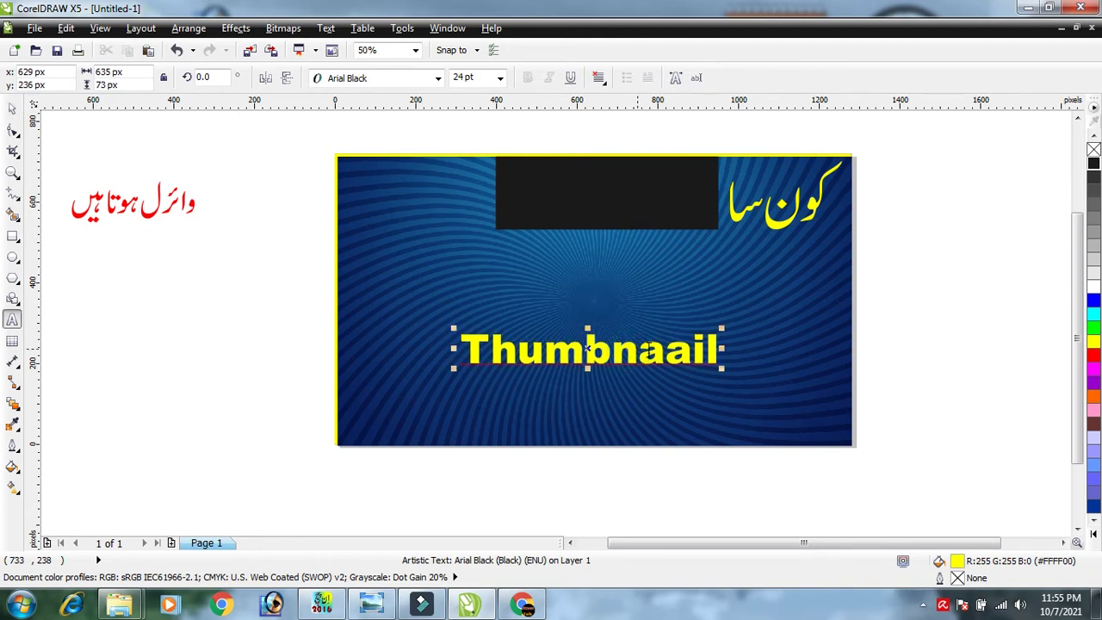
left_click_drag(721, 368, 618, 354)
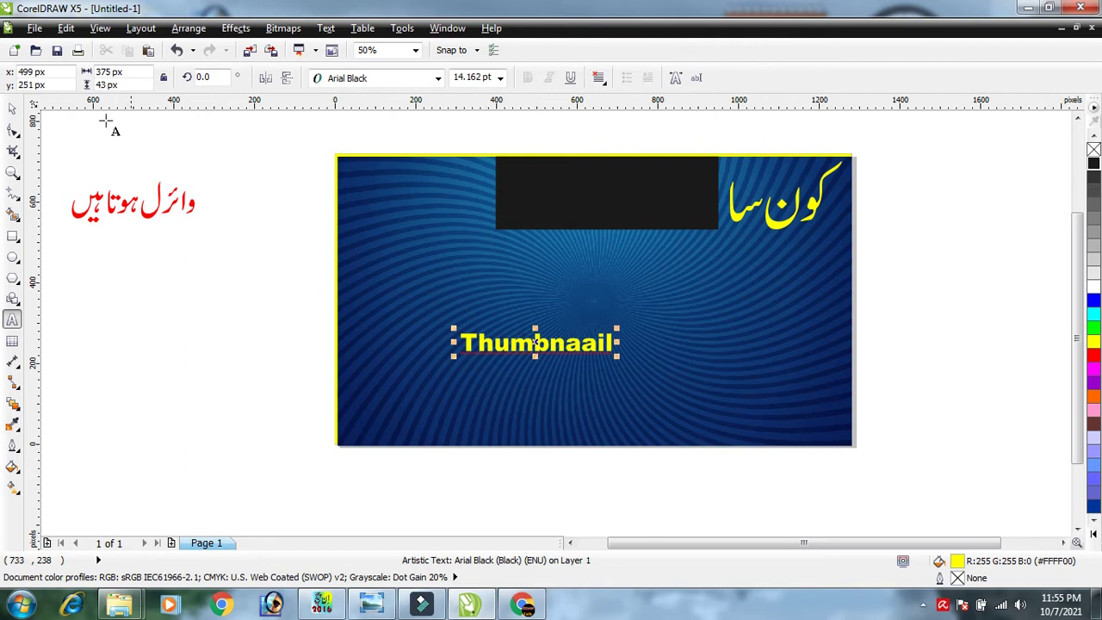
left_click(206, 357)
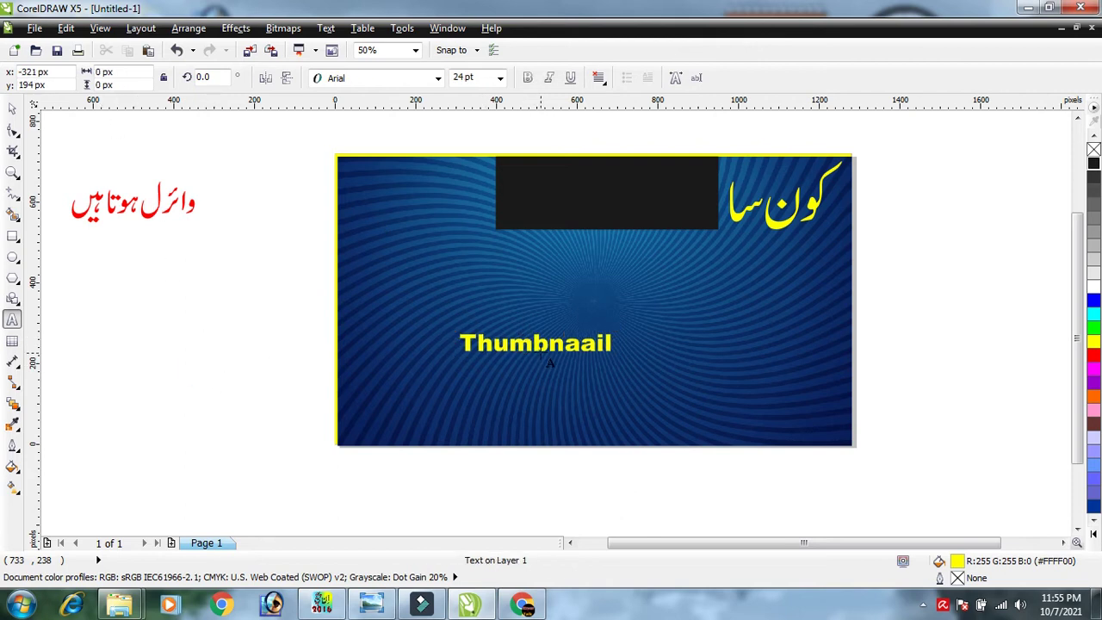
left_click(13, 107)
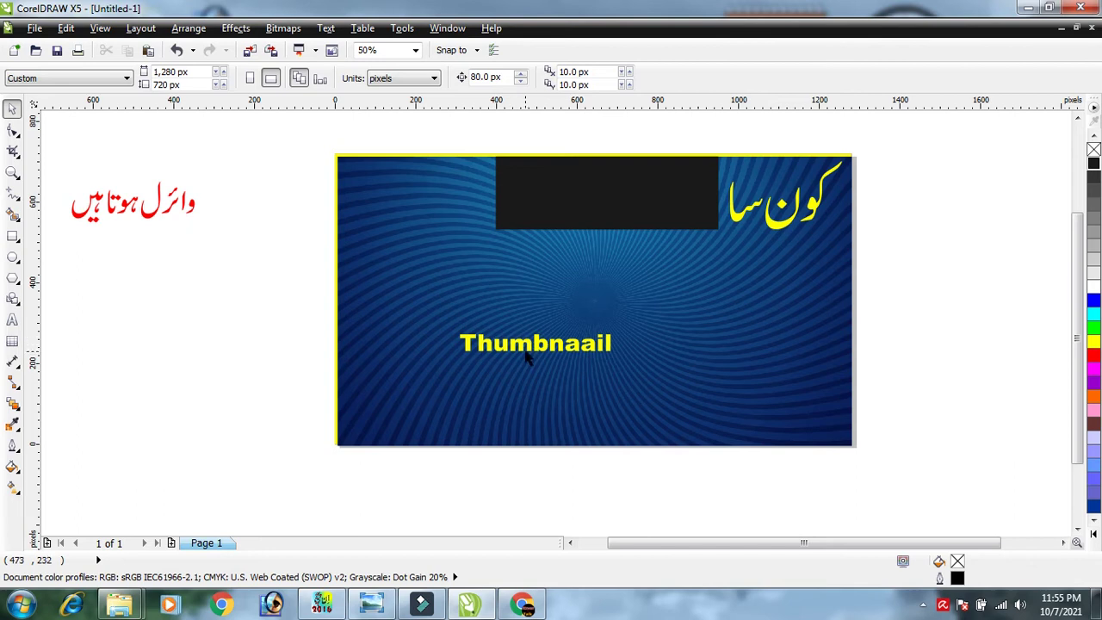
left_click(529, 344)
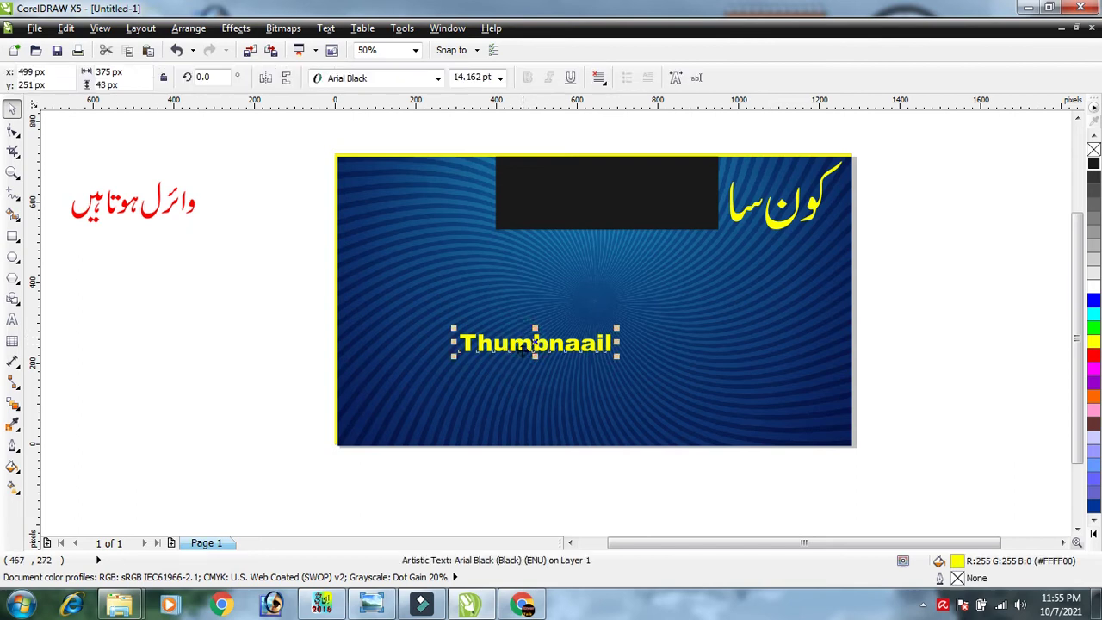
left_click_drag(529, 344, 585, 181)
Bring Thumbnaail in front of the box, enlarge it to 487 × 56 px and centre it.
key("ctrl+Page_Down")
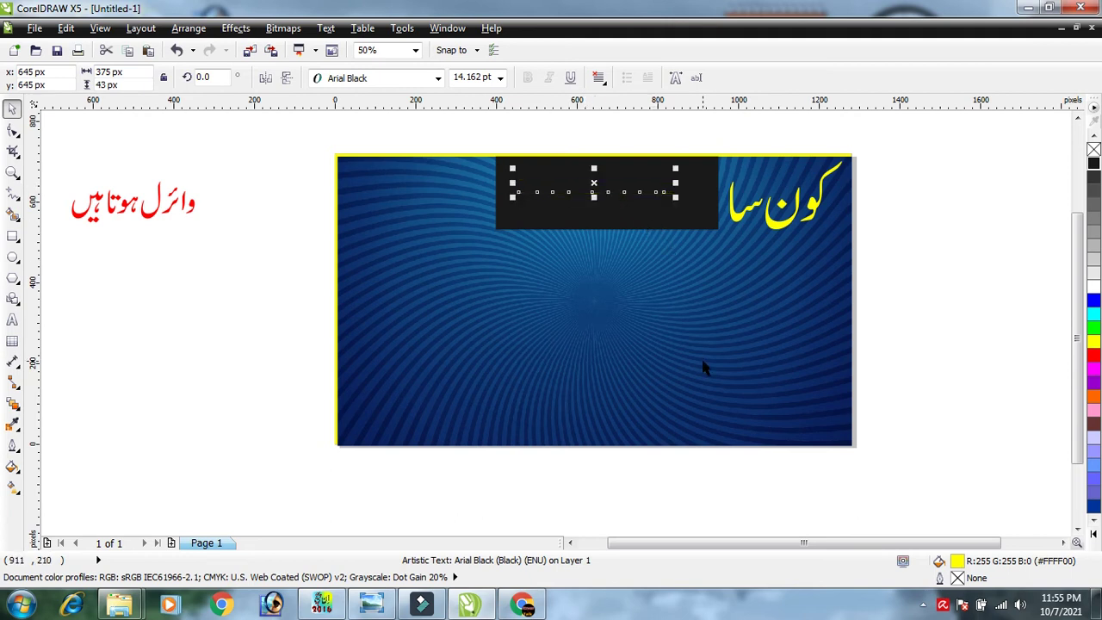
key("ctrl+Page_Up")
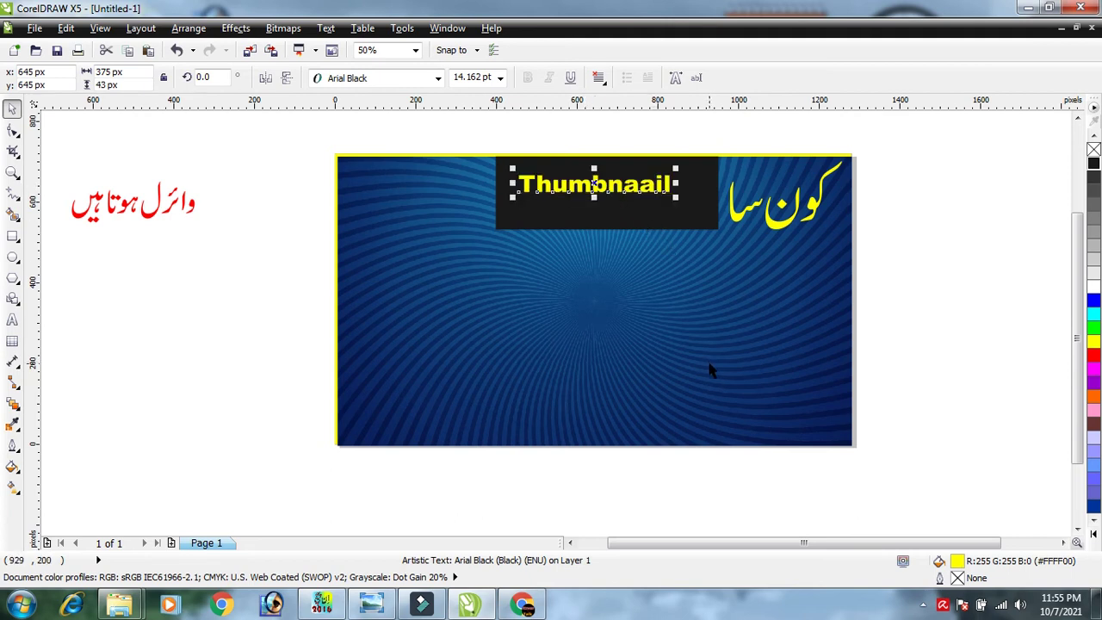
left_click_drag(675, 197, 724, 231)
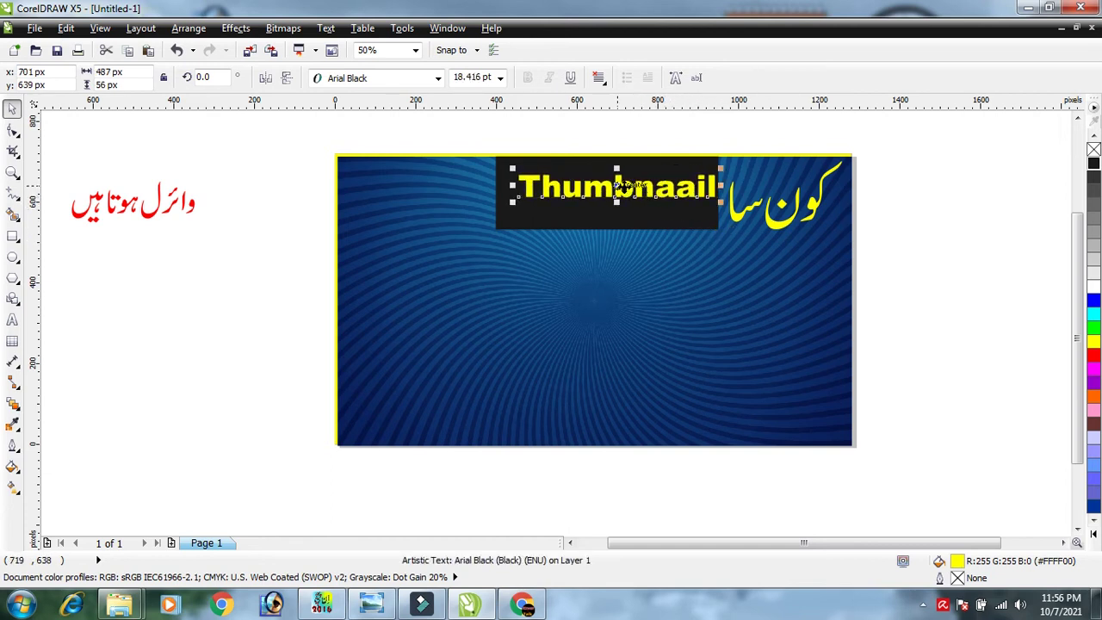
left_click_drag(629, 189, 607, 192)
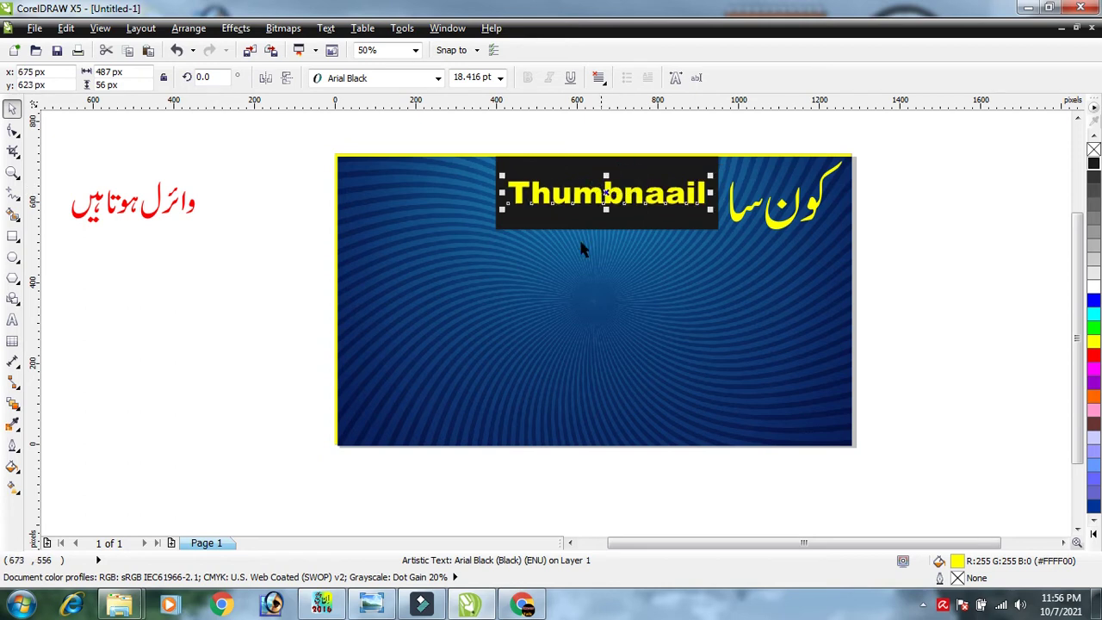
left_click(148, 324)
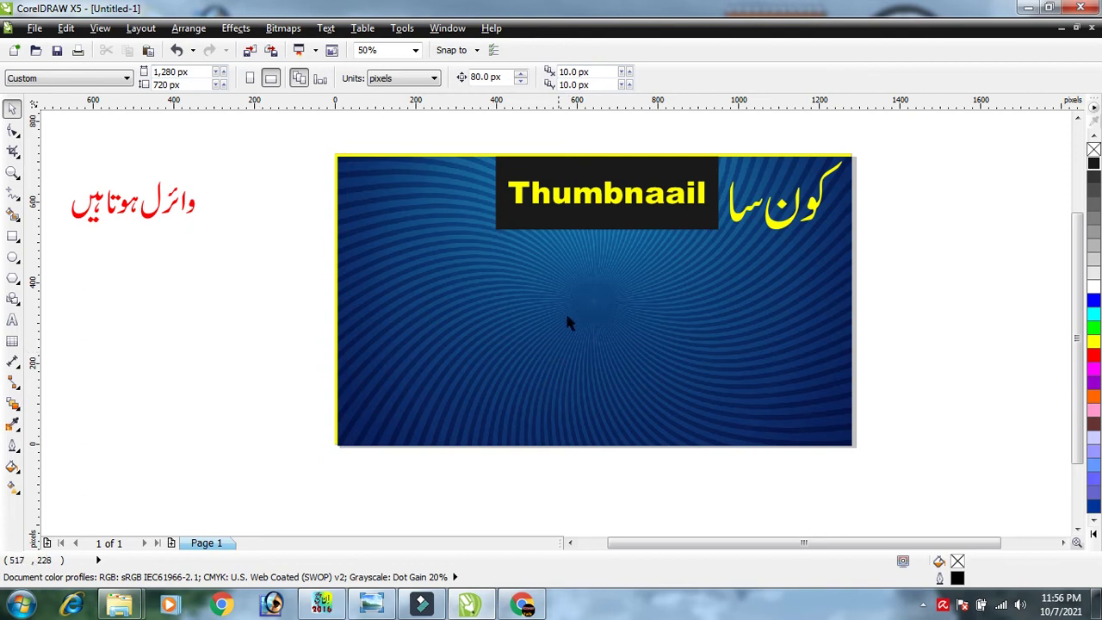
left_click(627, 200)
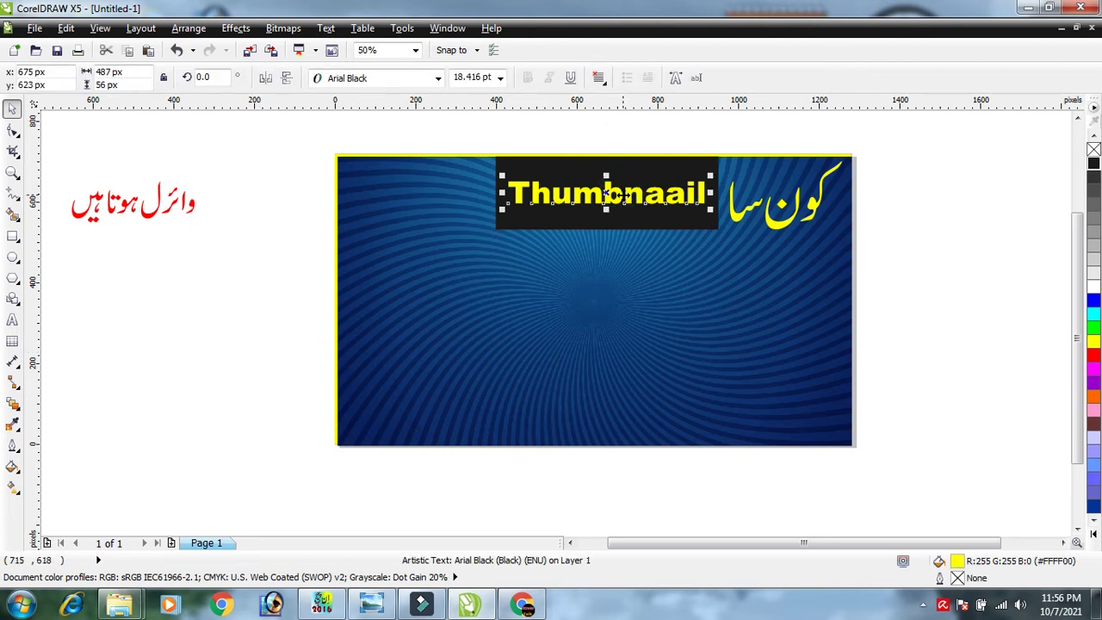
Give Thumbnaail a 10 px rounded outline behind the fill that scales with the image.
key("F12")
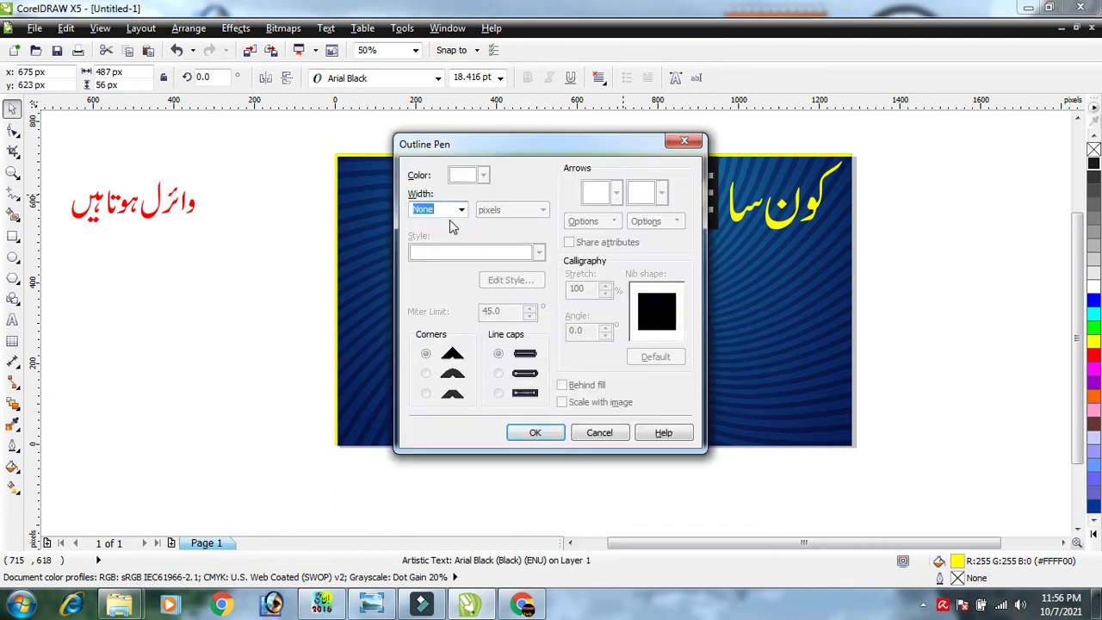
left_click(461, 210)
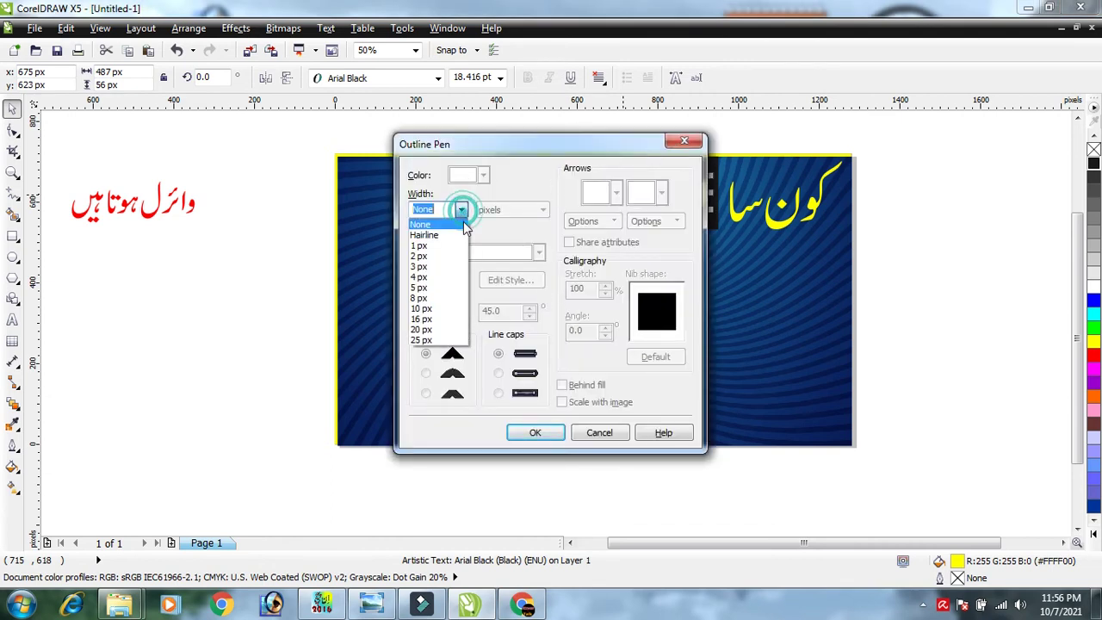
left_click(435, 308)
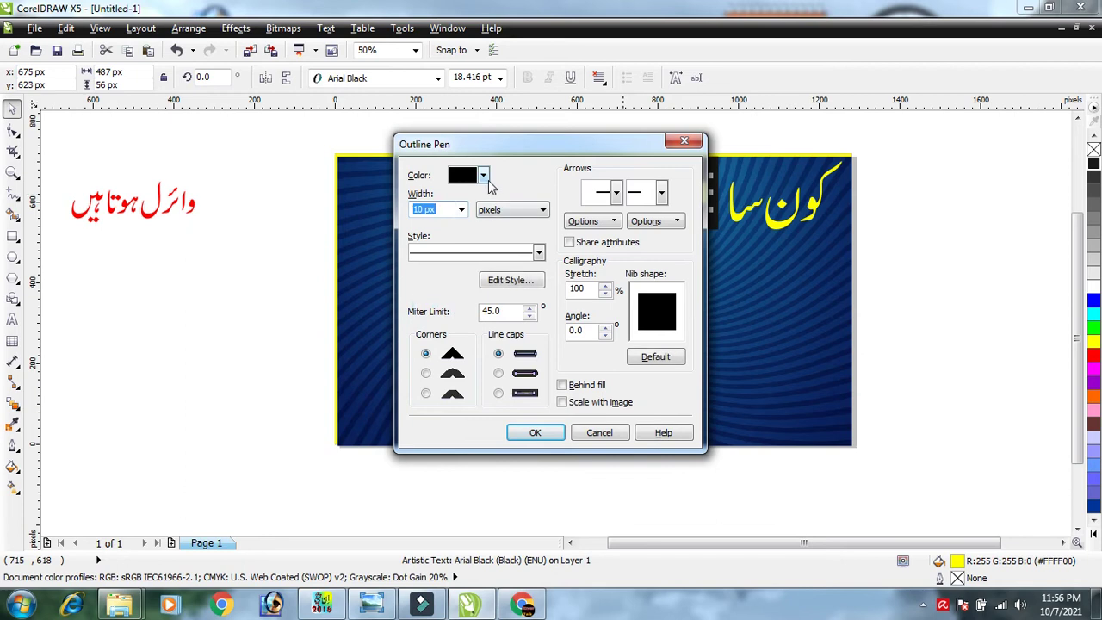
left_click(485, 176)
left_click(512, 213)
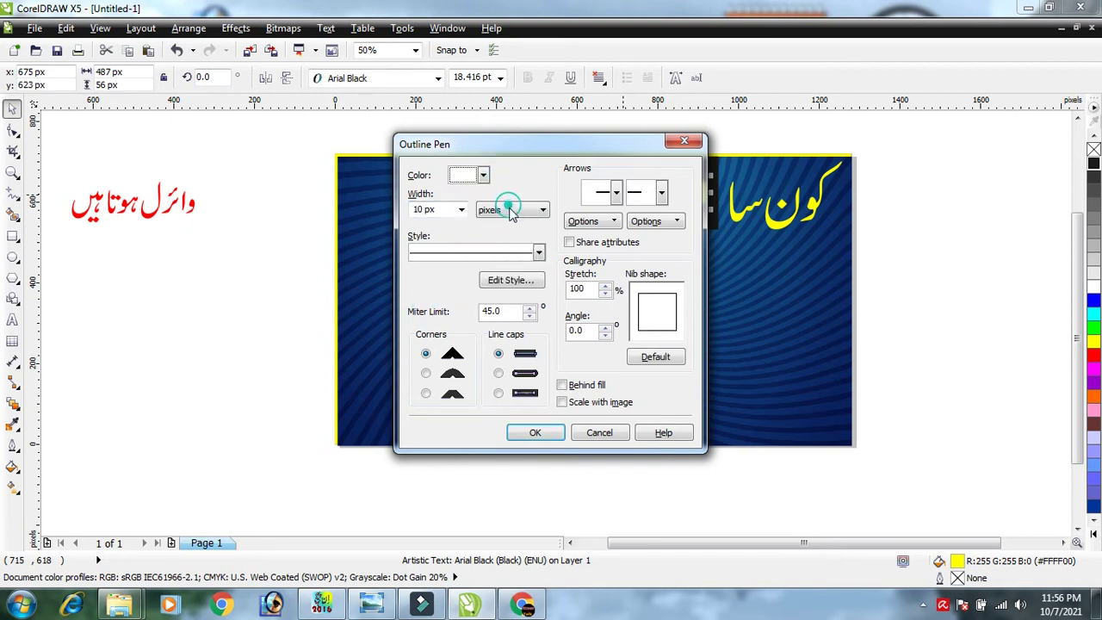
left_click(425, 373)
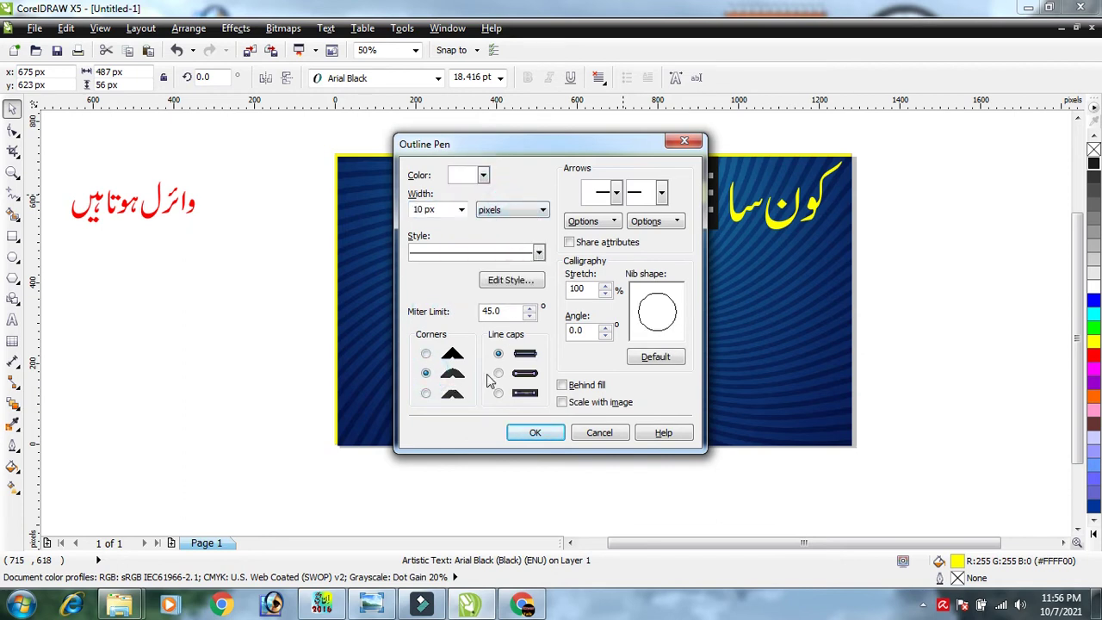
left_click(497, 372)
left_click(561, 385)
left_click(563, 402)
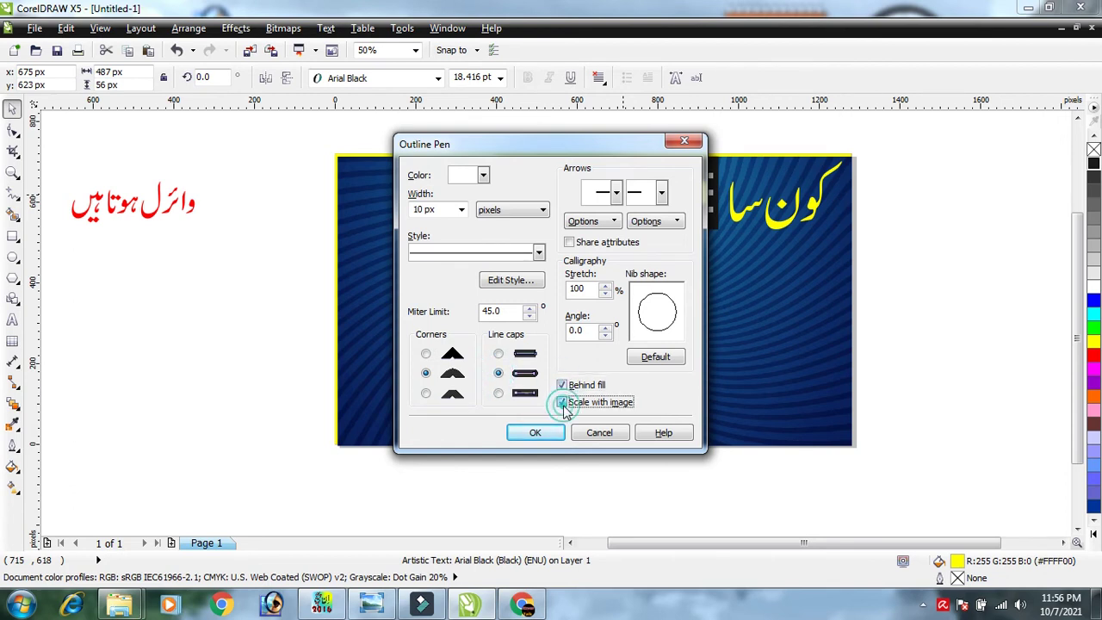
left_click(535, 432)
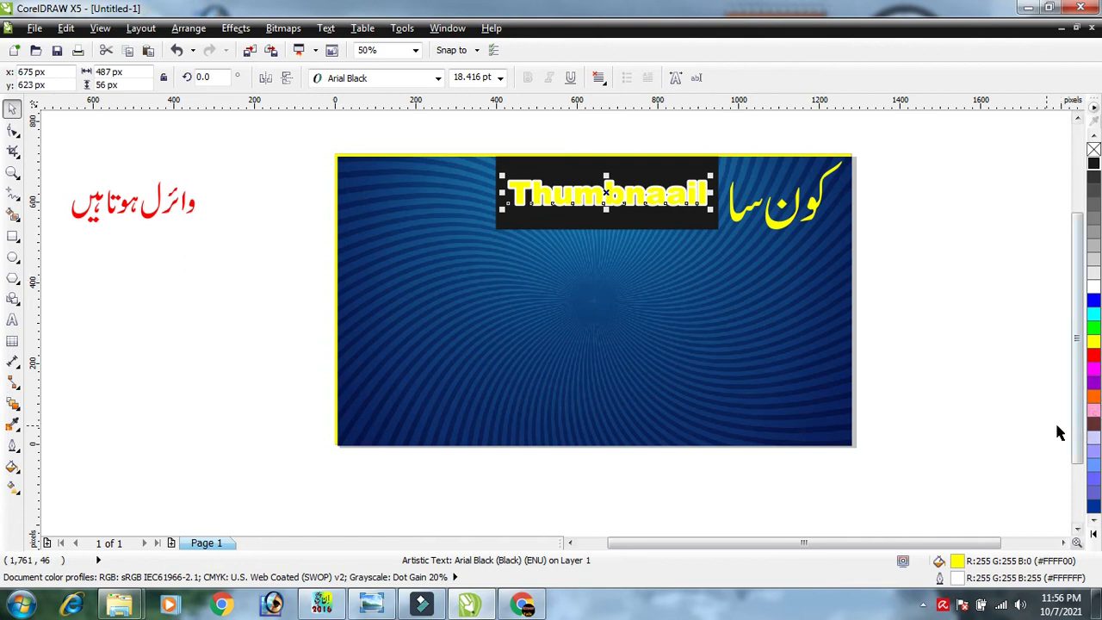
Fill Thumbnaail white and change its 10 px outline colour to black.
left_click(1094, 286)
left_click_drag(606, 193, 607, 202)
key("F12")
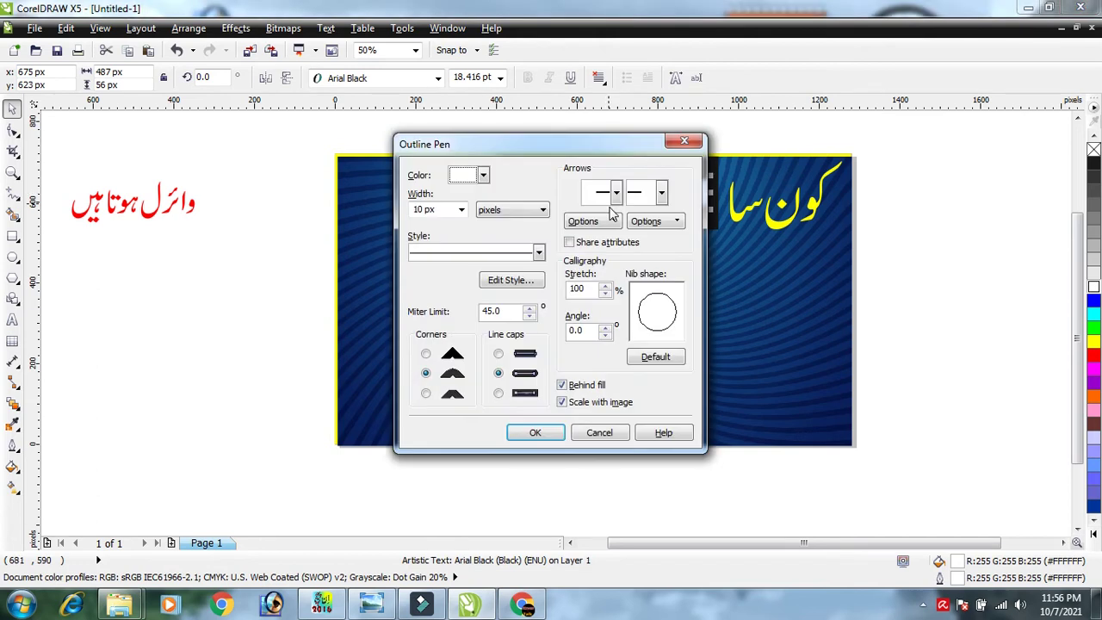
left_click(461, 209)
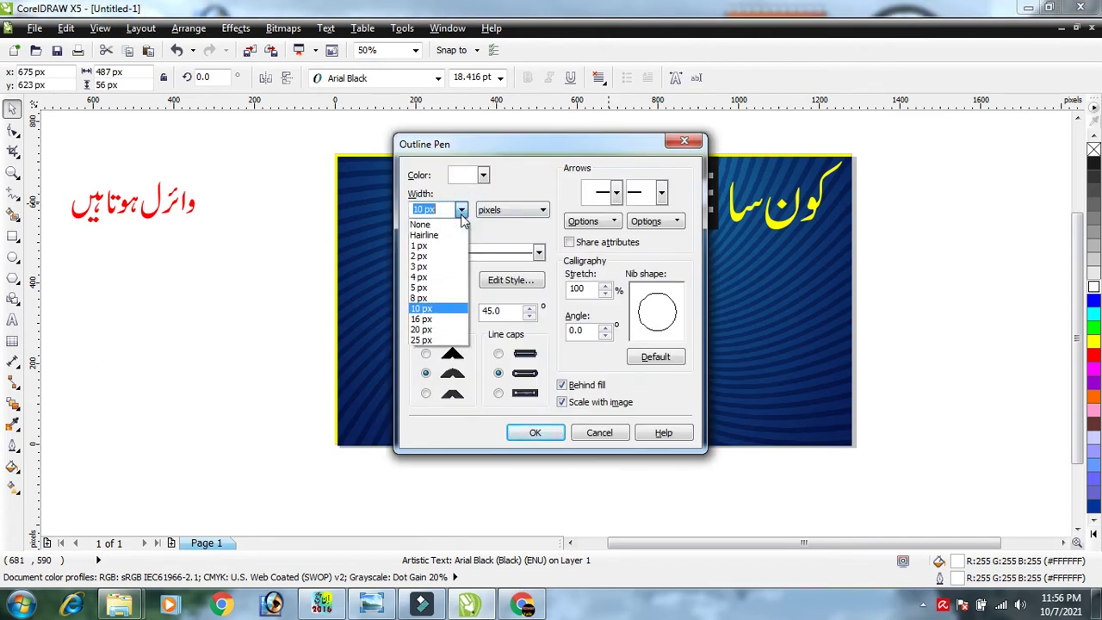
left_click(460, 210)
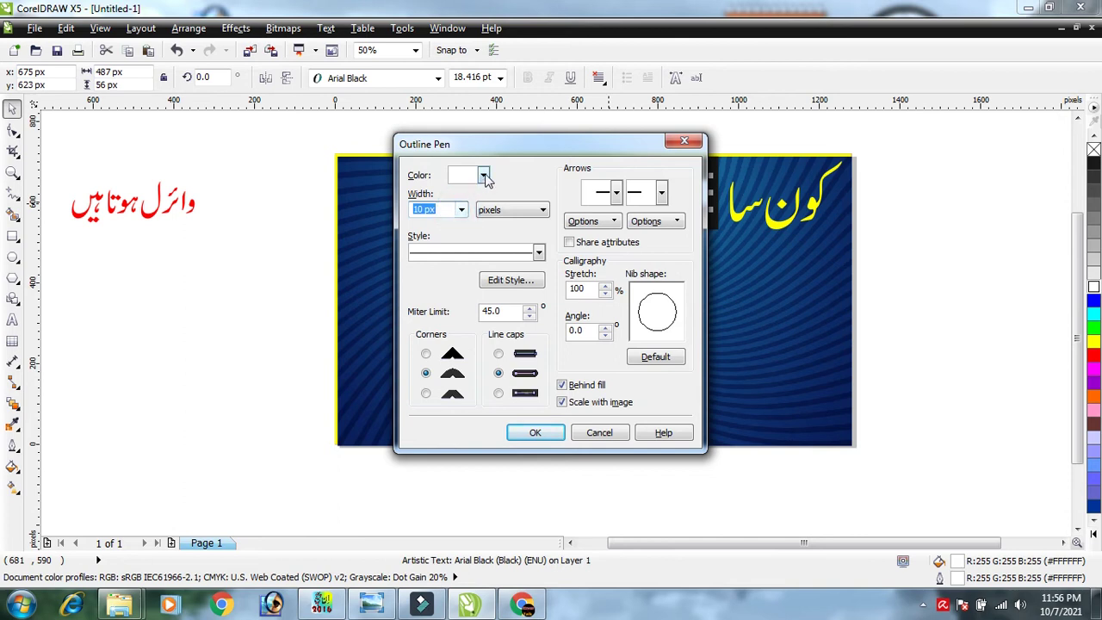
left_click(483, 175)
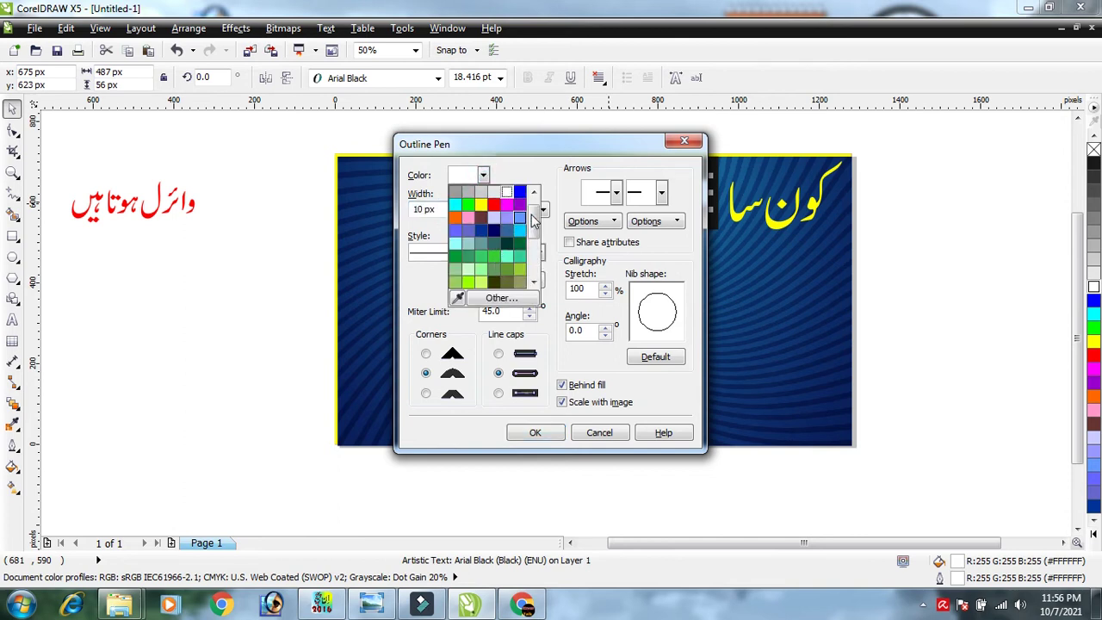
scroll(537, 226, "up", 2)
left_click(454, 191)
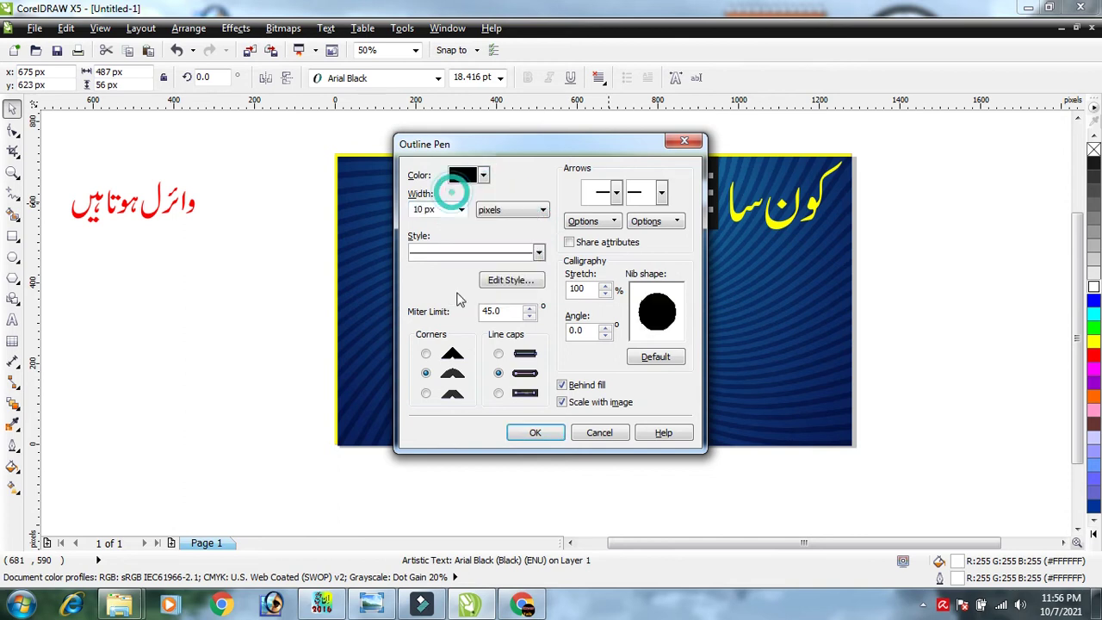
left_click(531, 433)
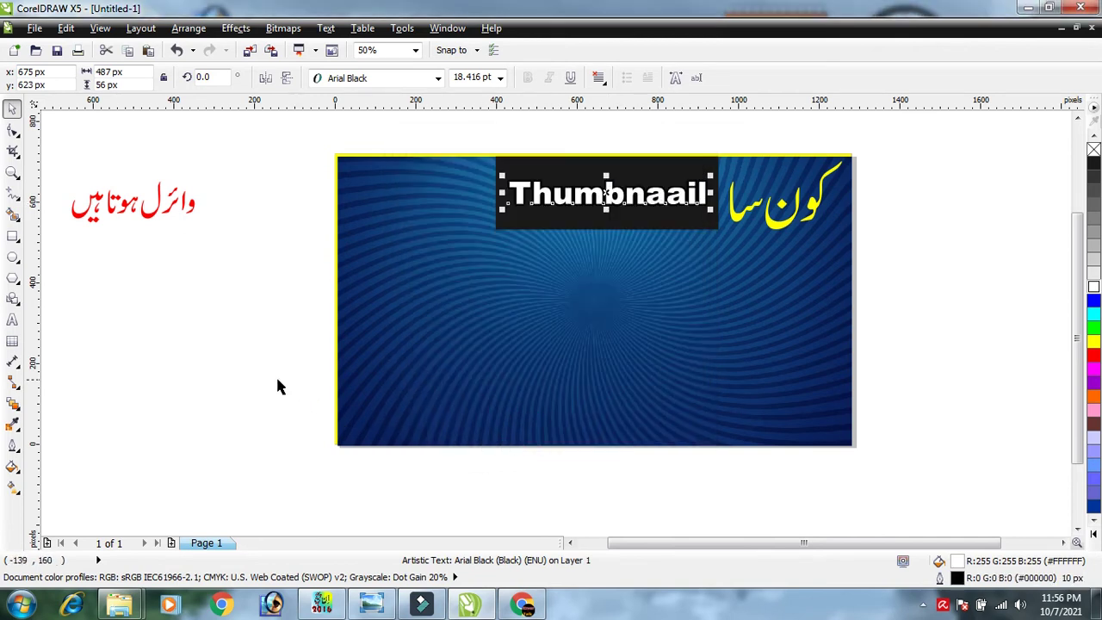
left_click(275, 378)
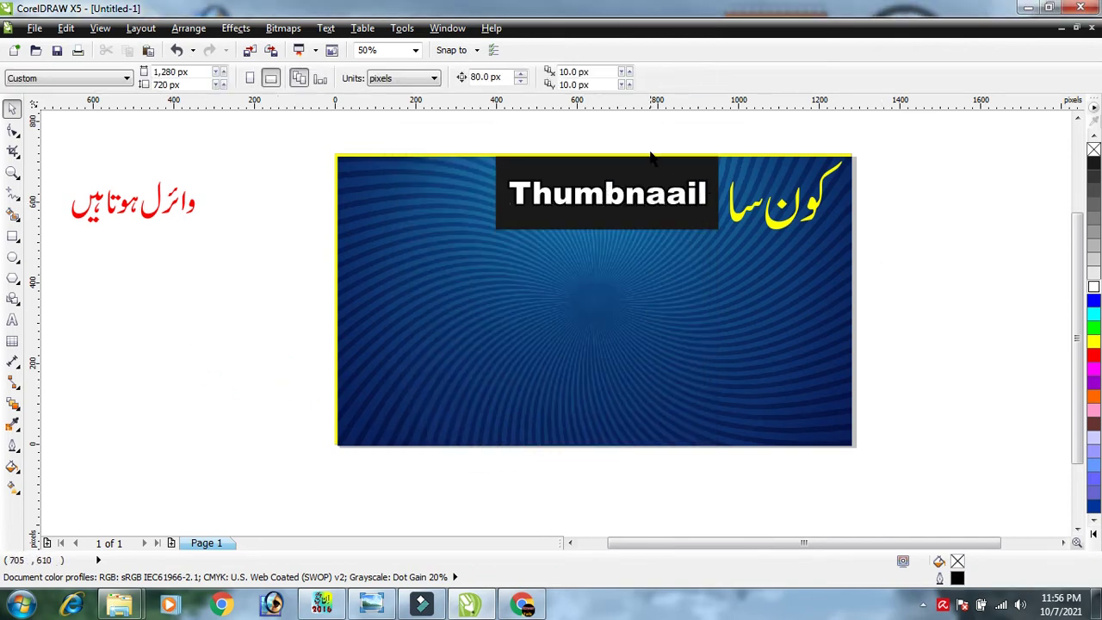
left_click(609, 194)
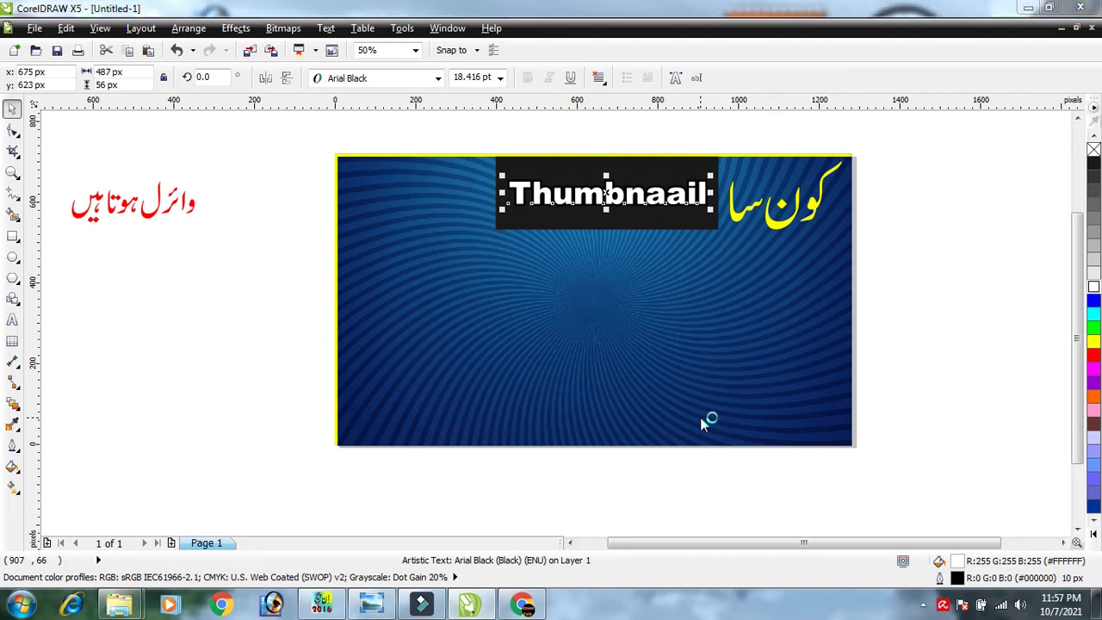
Change Thumbnaail's outline from black to a 16 px red #FF0000 outline.
key("F12")
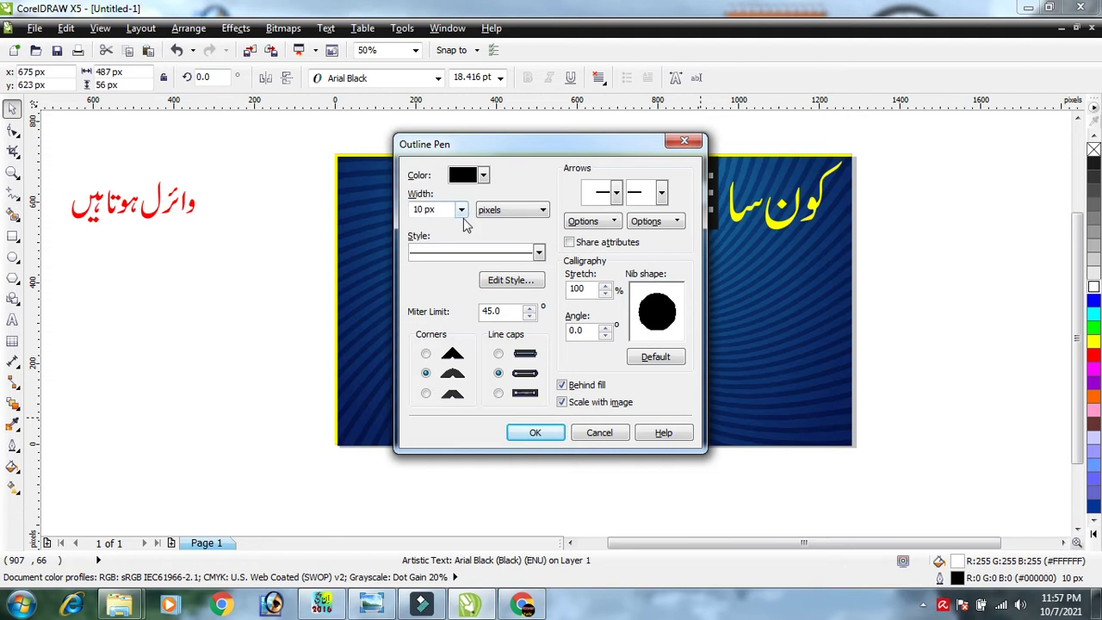
left_click(461, 210)
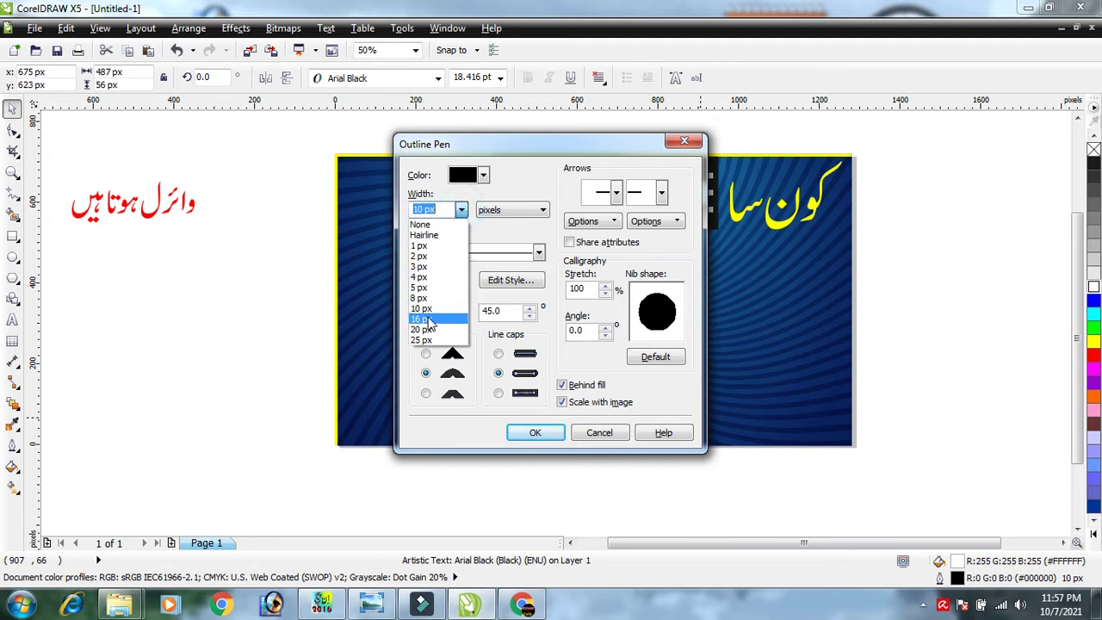
left_click(435, 319)
left_click(484, 176)
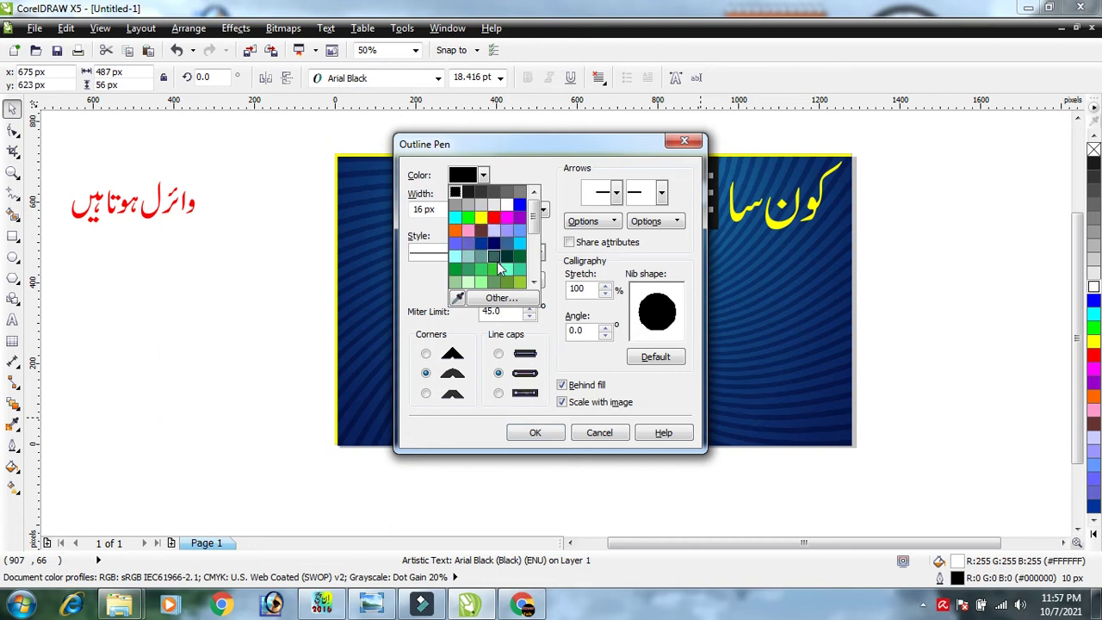
left_click(494, 217)
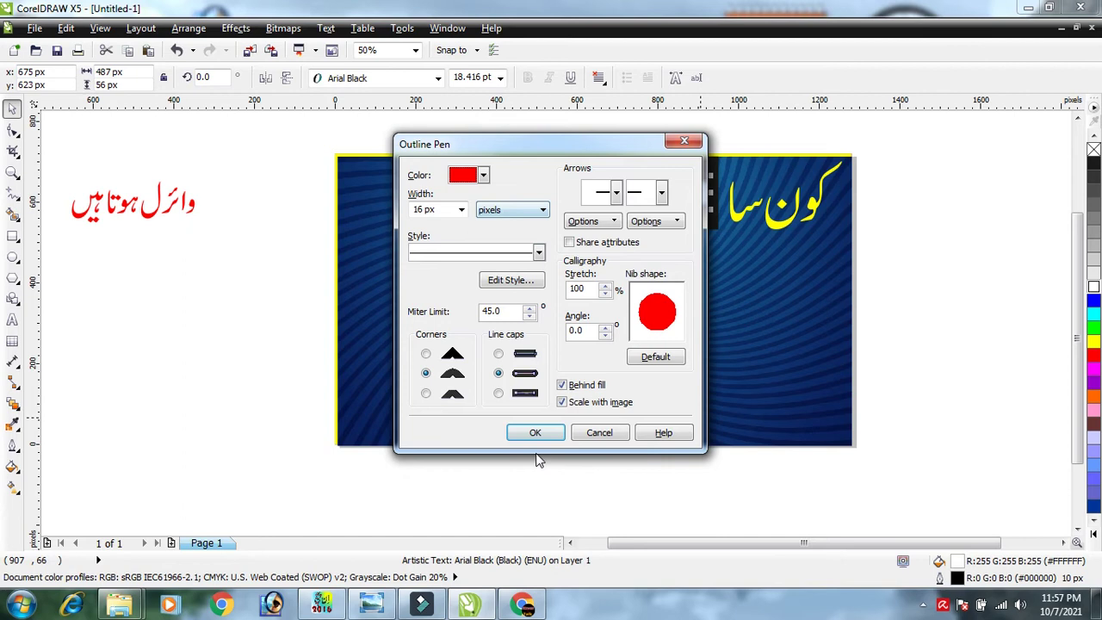
left_click(535, 433)
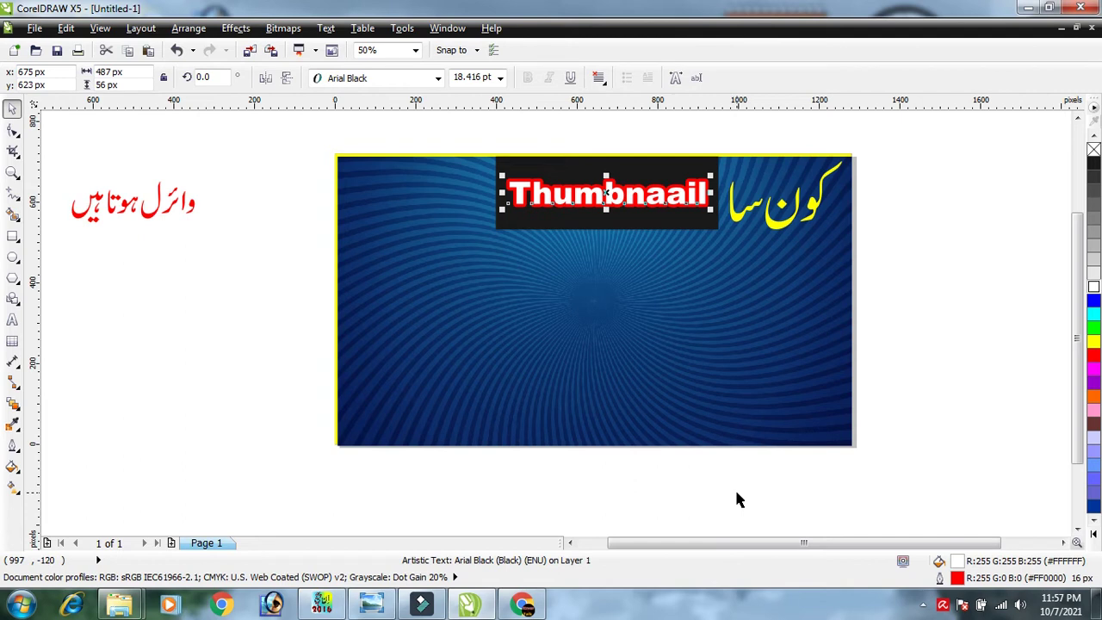
key("ctrl+z")
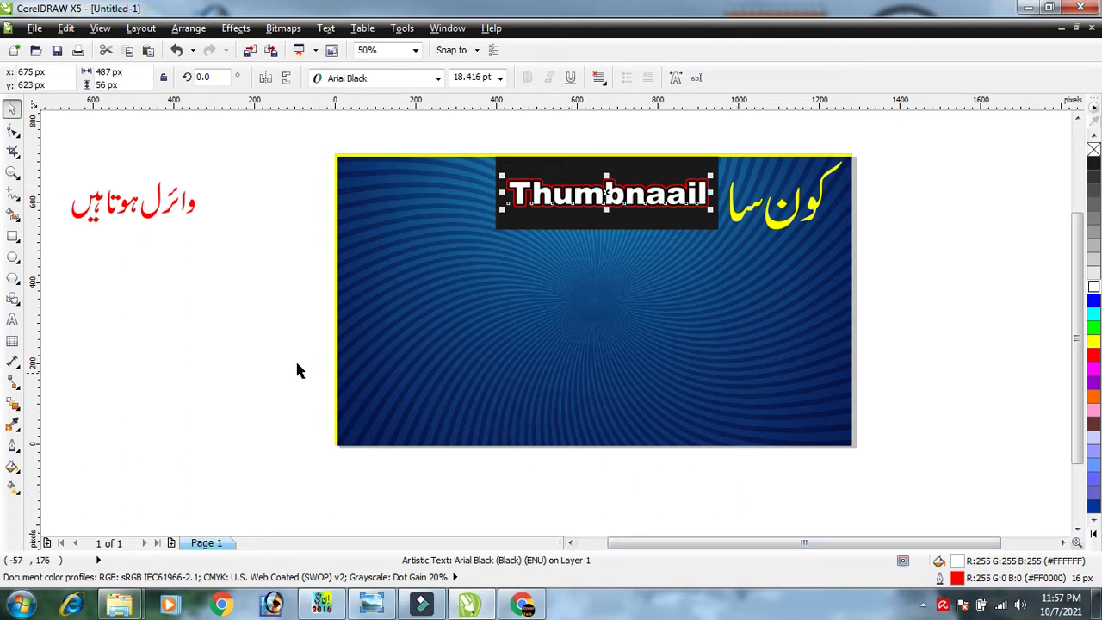
left_click(276, 341)
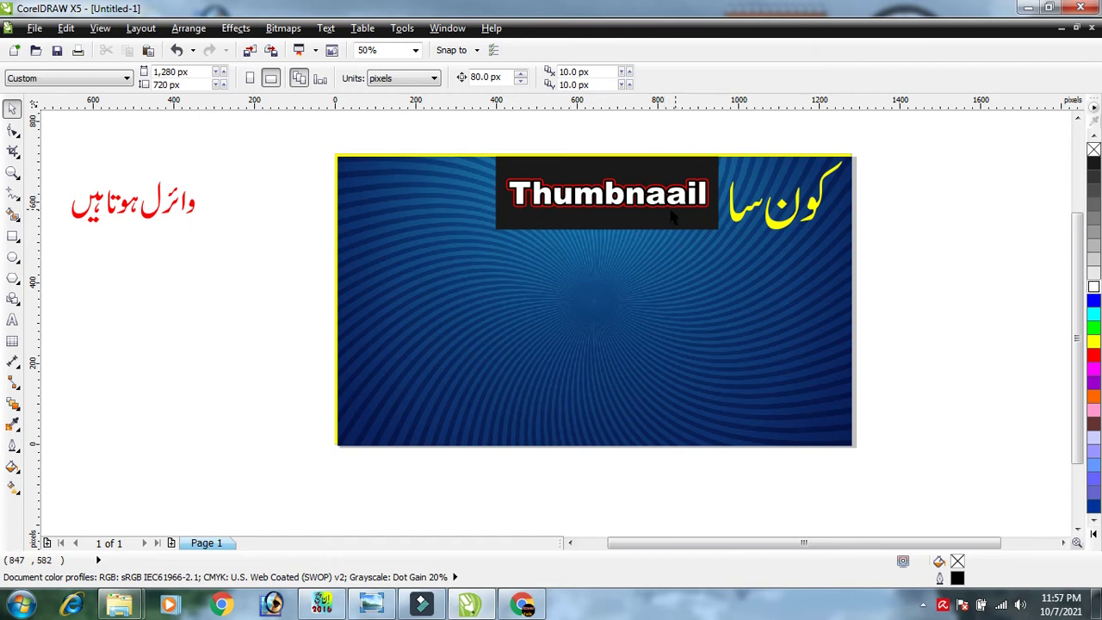
Move the red Urdu text to the swirl's top-left beside the box, sized 367 × 122 px.
type("و")
left_click_drag(117, 213, 377, 195)
left_click_drag(467, 214, 496, 231)
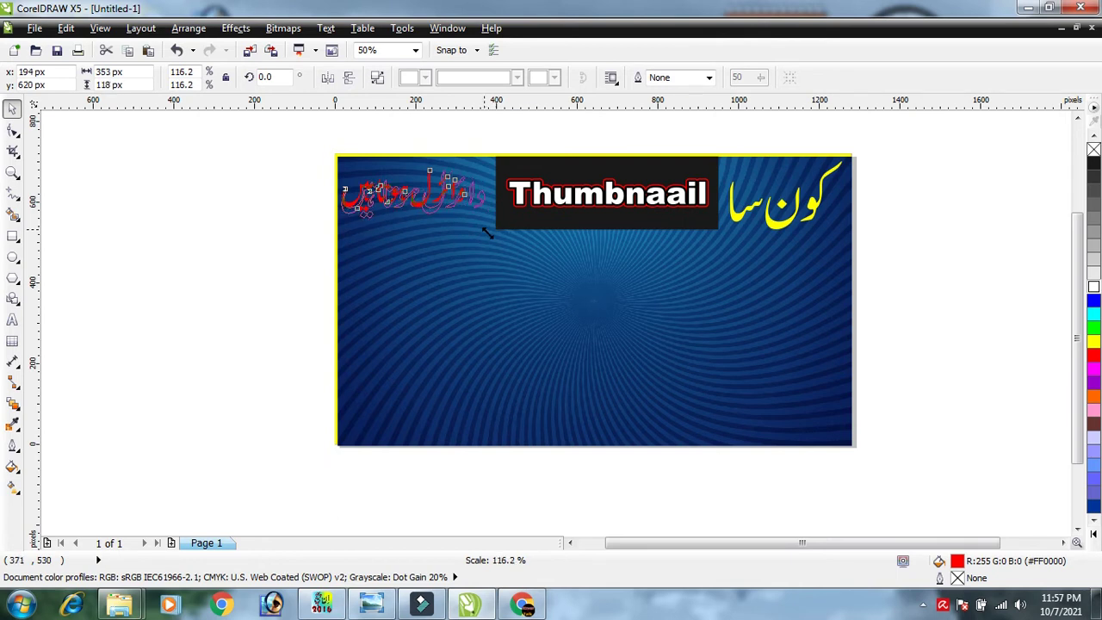
left_click_drag(495, 231, 495, 233)
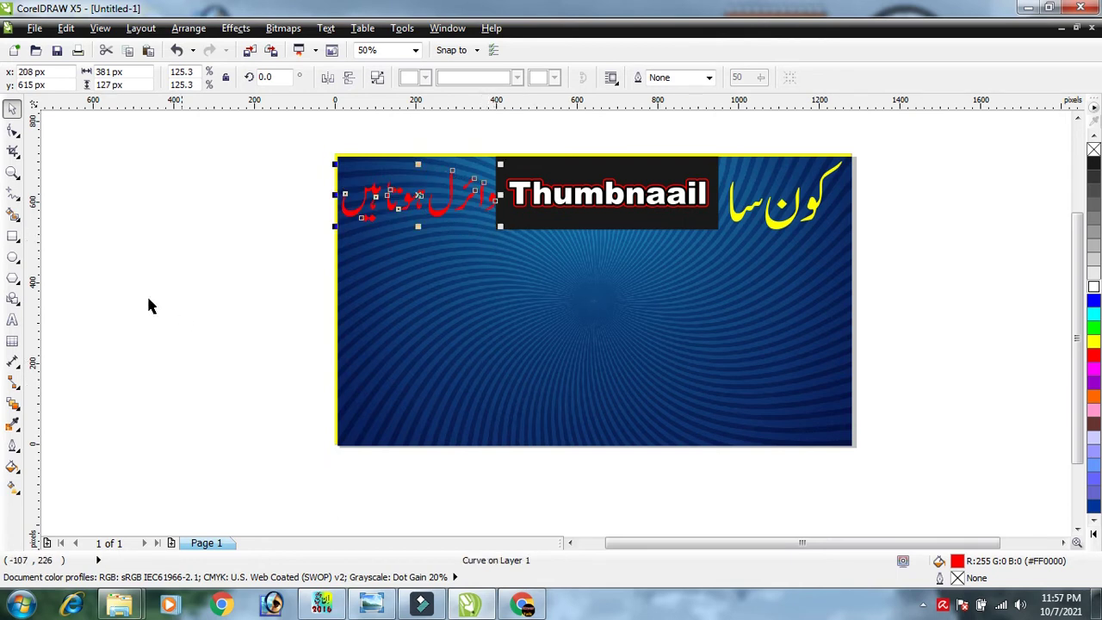
left_click(104, 265)
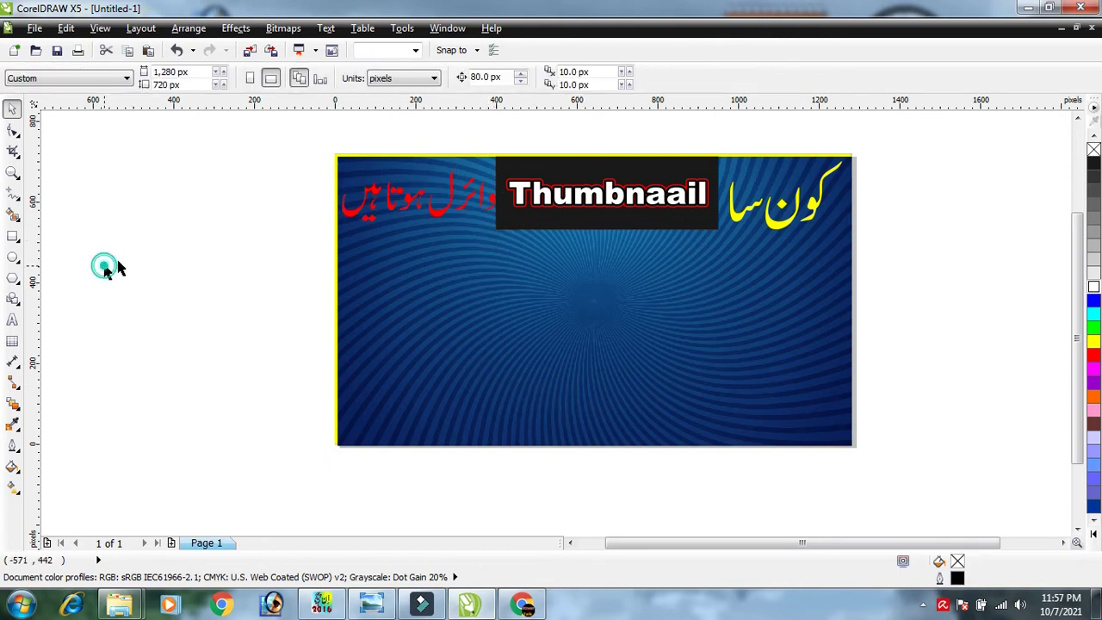
left_click(493, 205)
left_click_drag(500, 226, 495, 225)
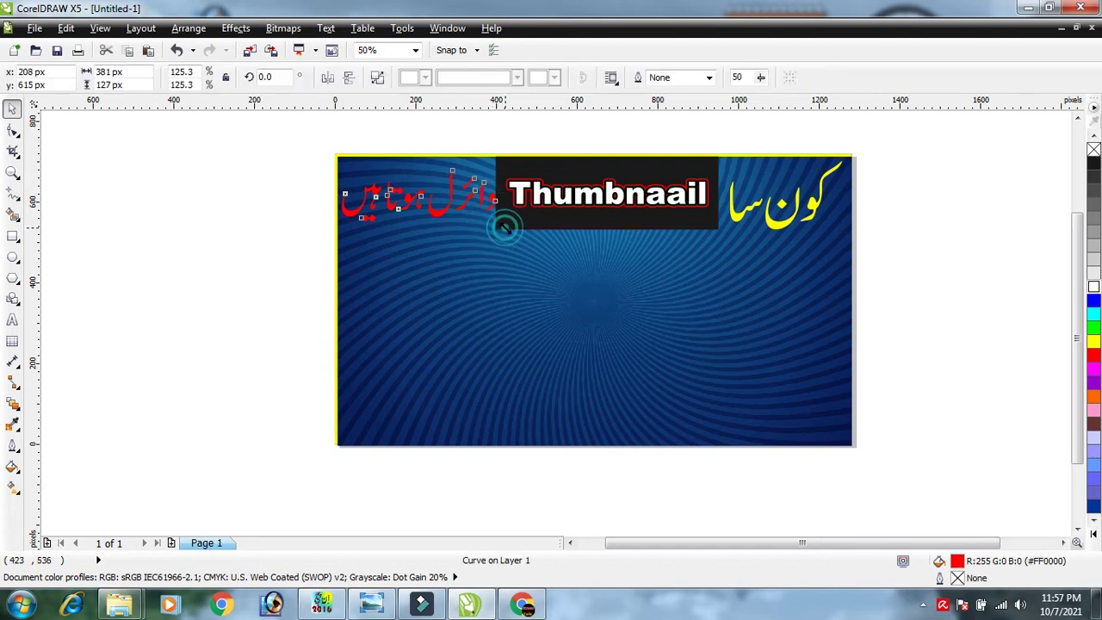
left_click(67, 197)
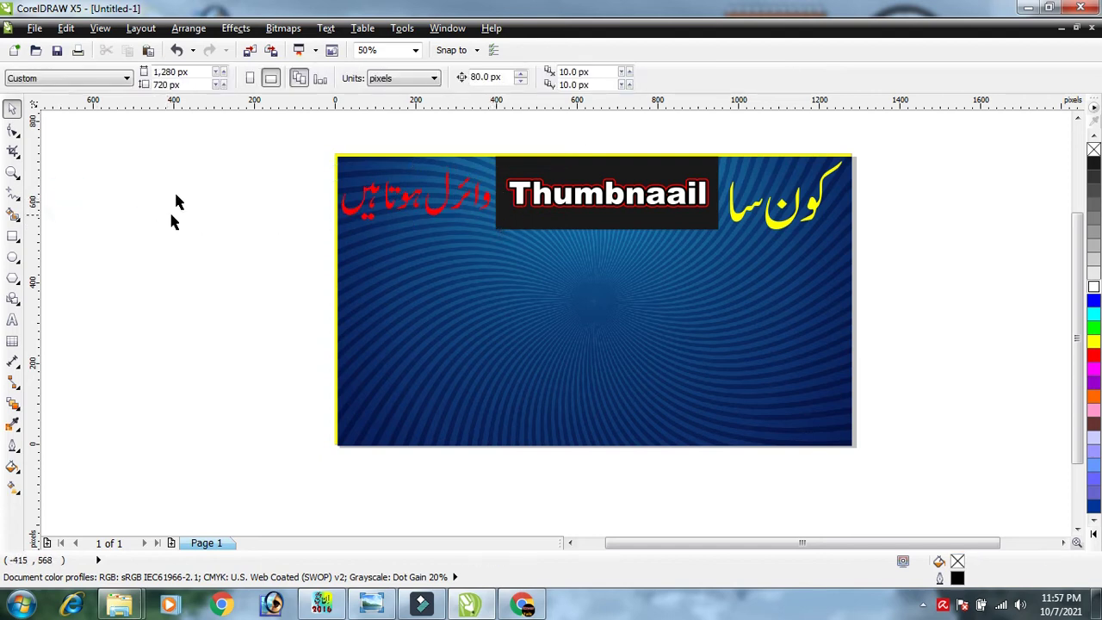
Recolour the left Urdu text yellow #FFFF00.
left_click(463, 213)
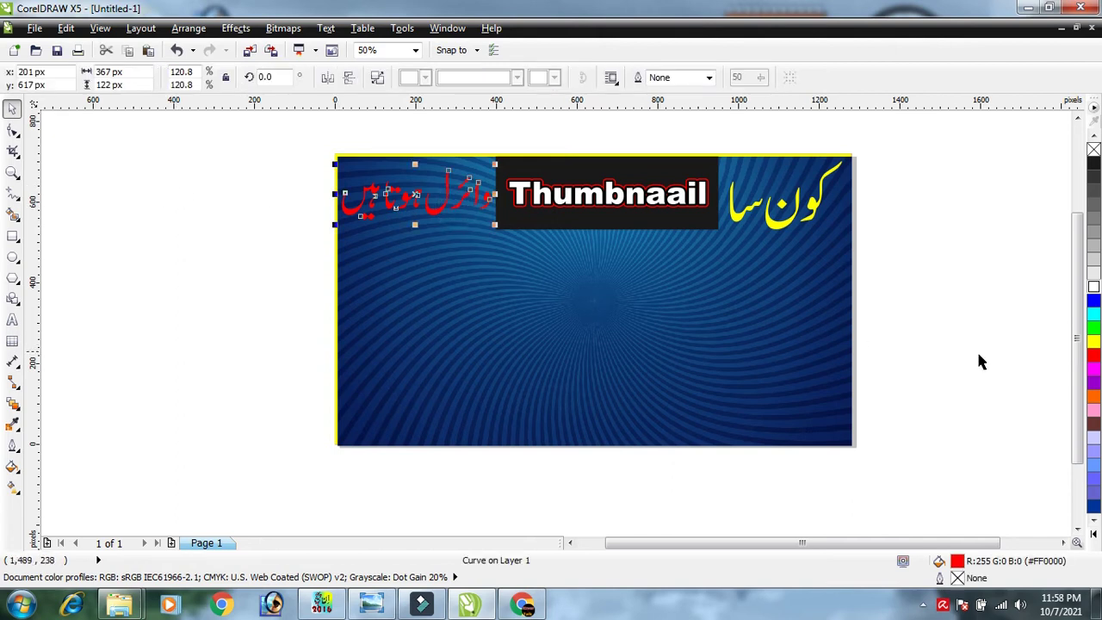
left_click(1093, 341)
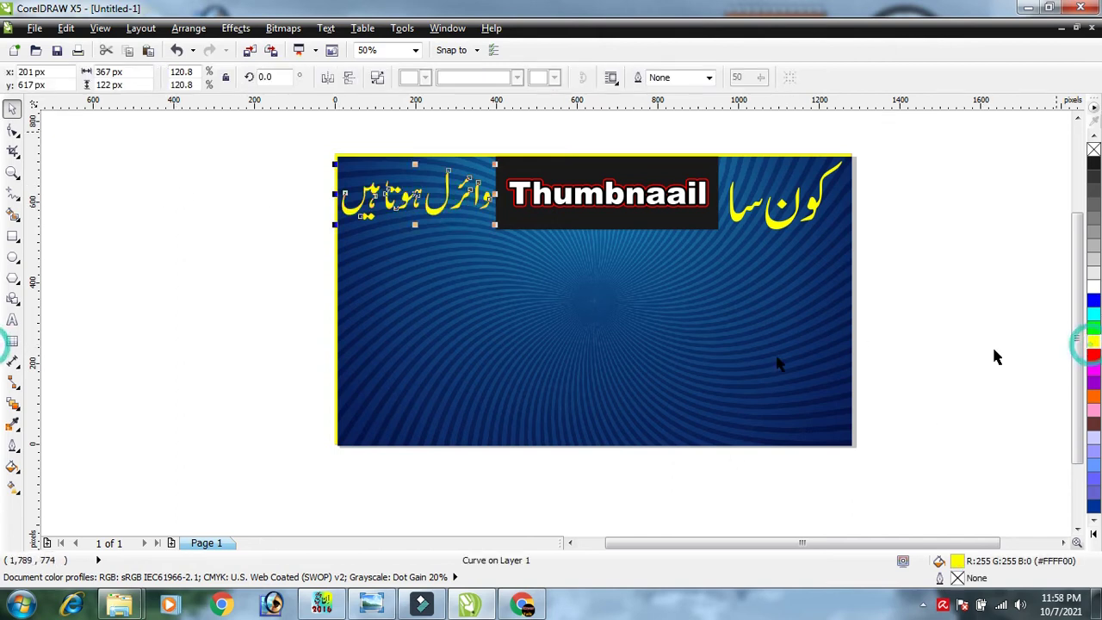
left_click(101, 239)
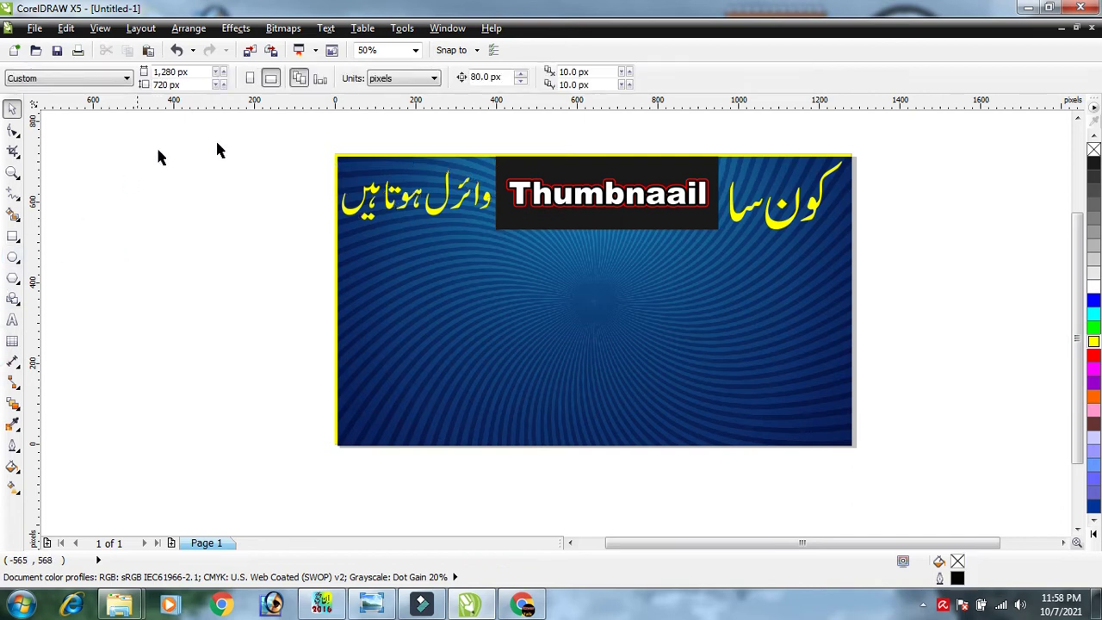
left_click(472, 192)
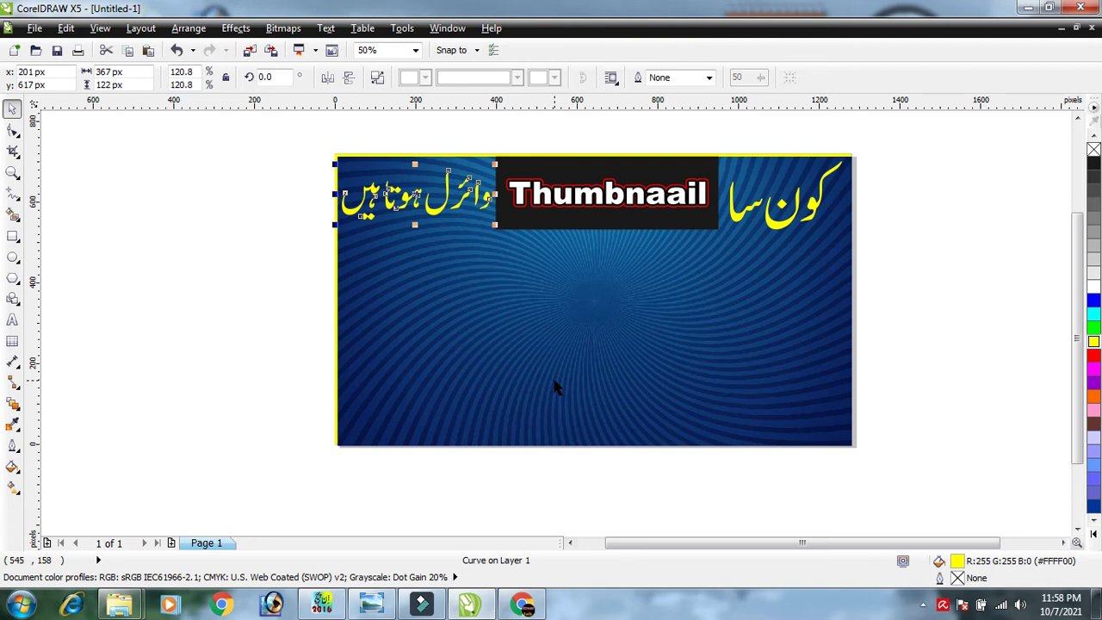
Outline the left Urdu text 10 px red, round corners and caps, behind fill, scaling with image.
key("F12")
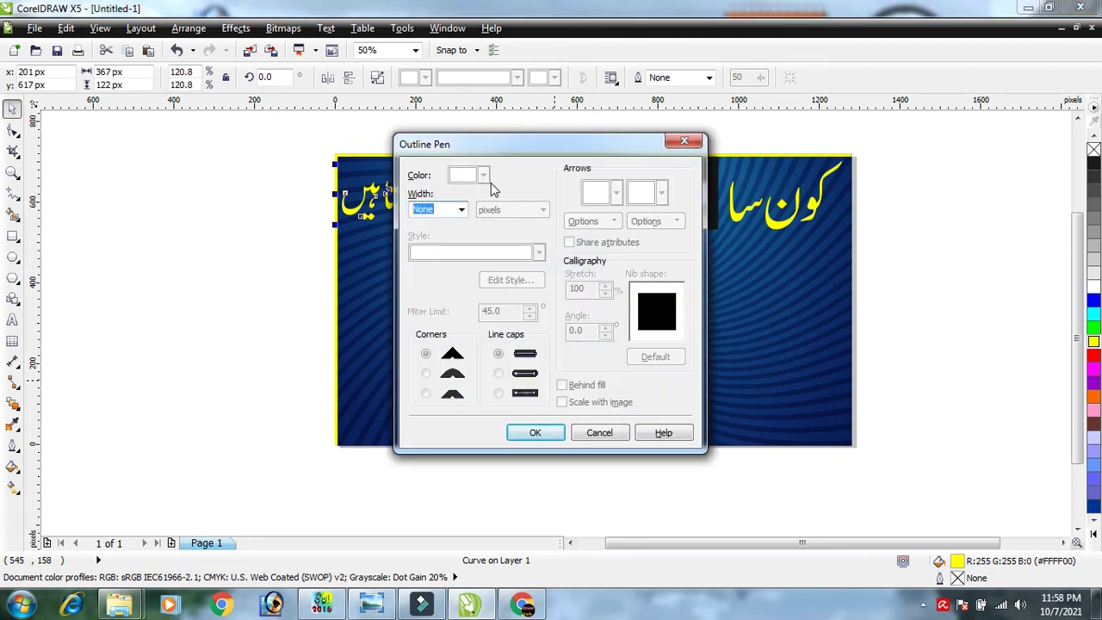
left_click(461, 211)
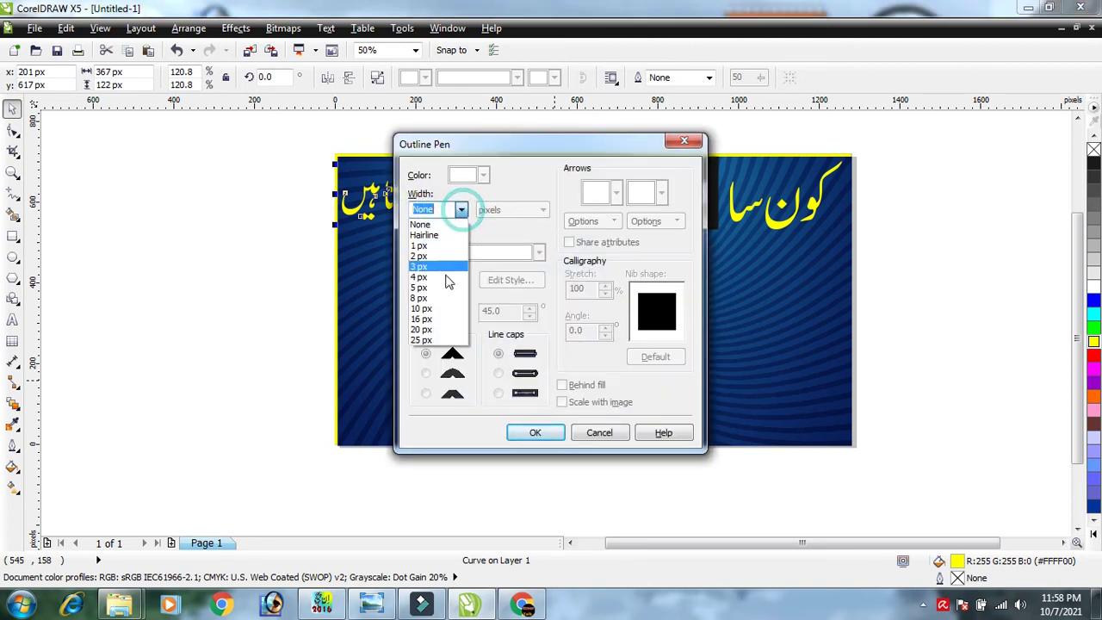
left_click(424, 308)
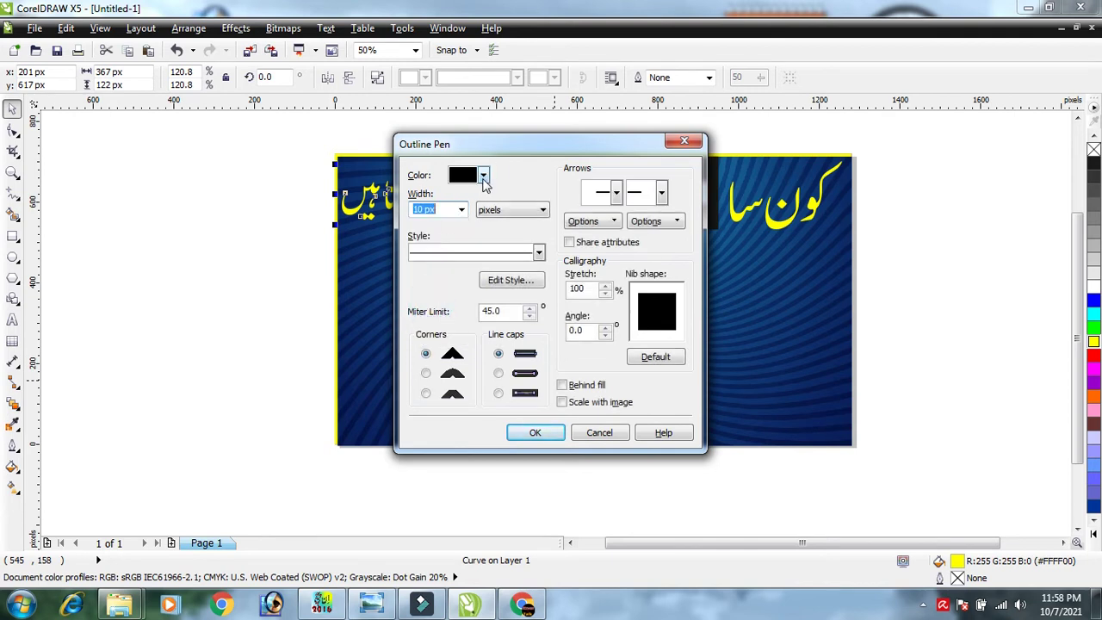
left_click(484, 176)
left_click(484, 213)
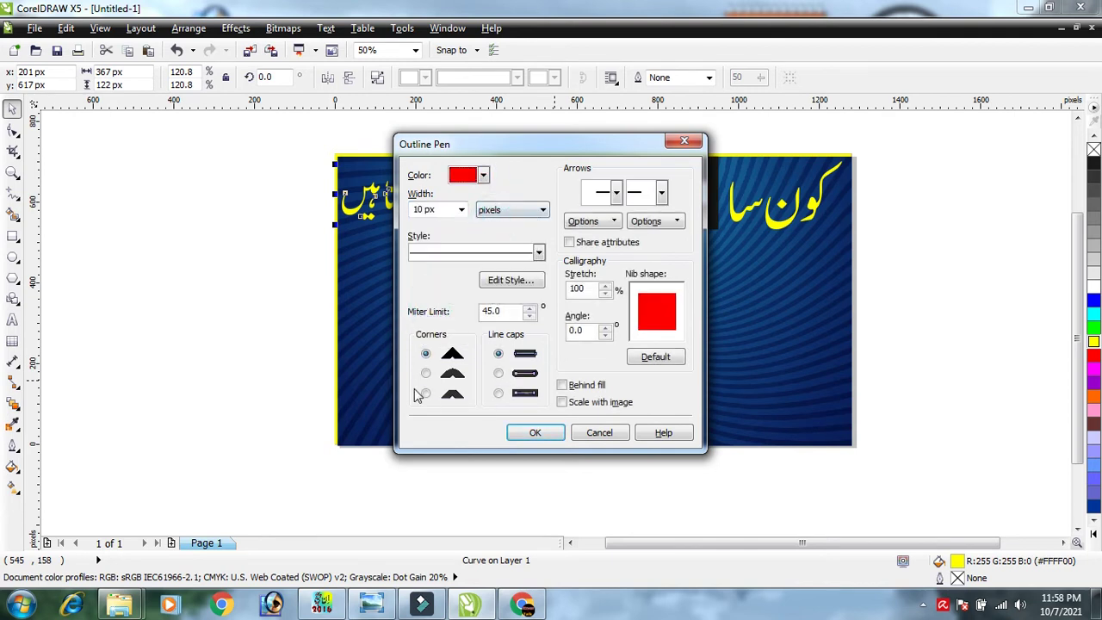
left_click(426, 373)
left_click(499, 373)
left_click(562, 385)
left_click(562, 402)
left_click(537, 431)
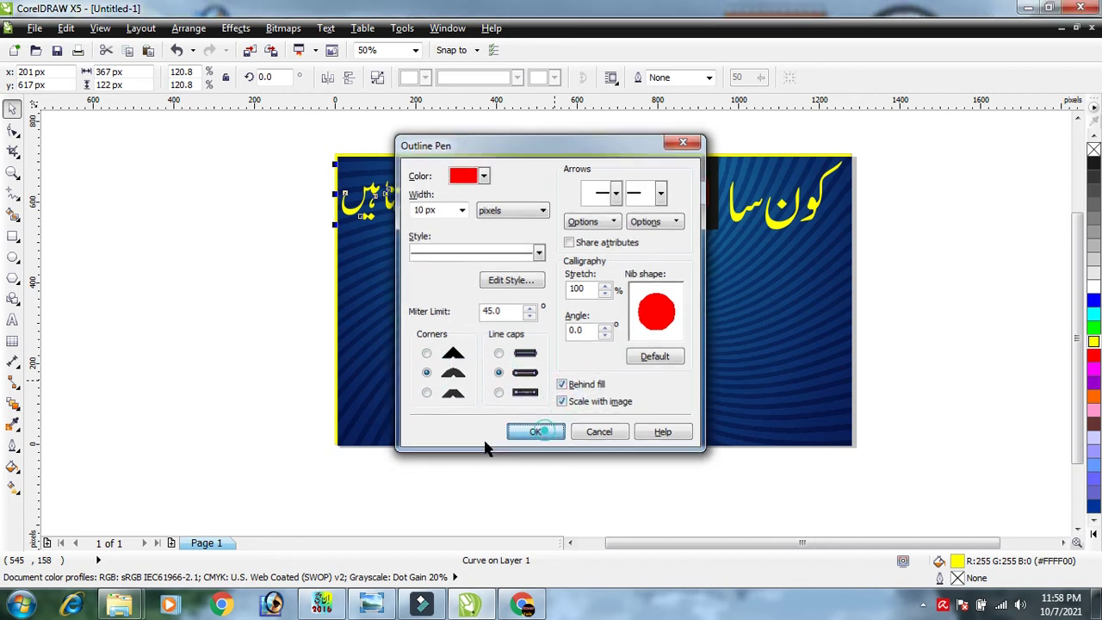
left_click(170, 403)
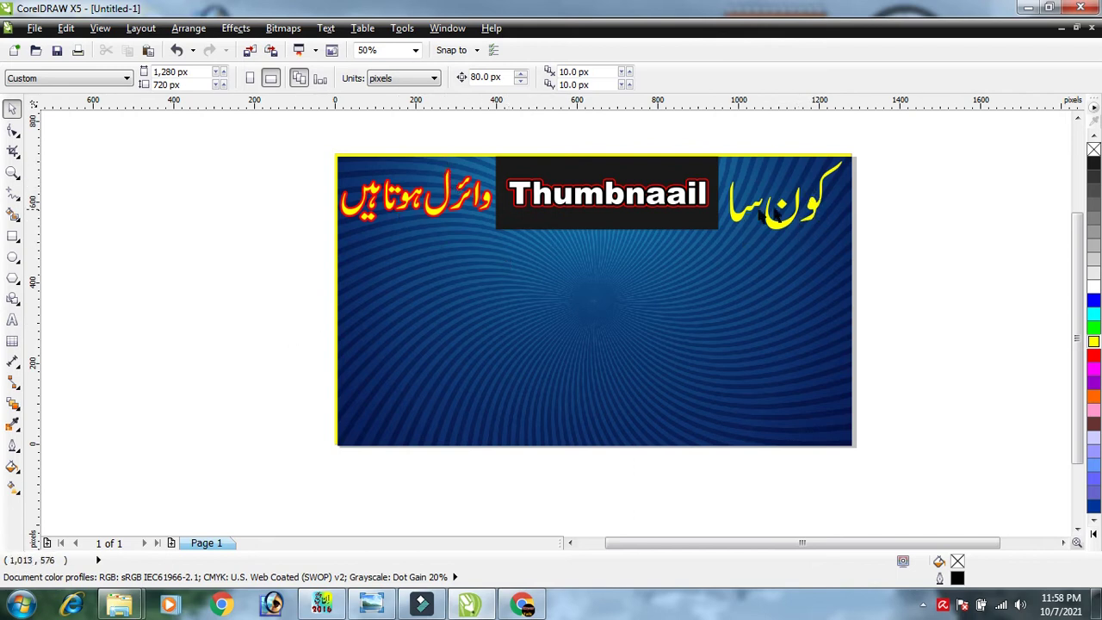
Outline 'کون سا' 8 px red, round corners and caps, behind fill, scaling with image.
left_click(788, 223)
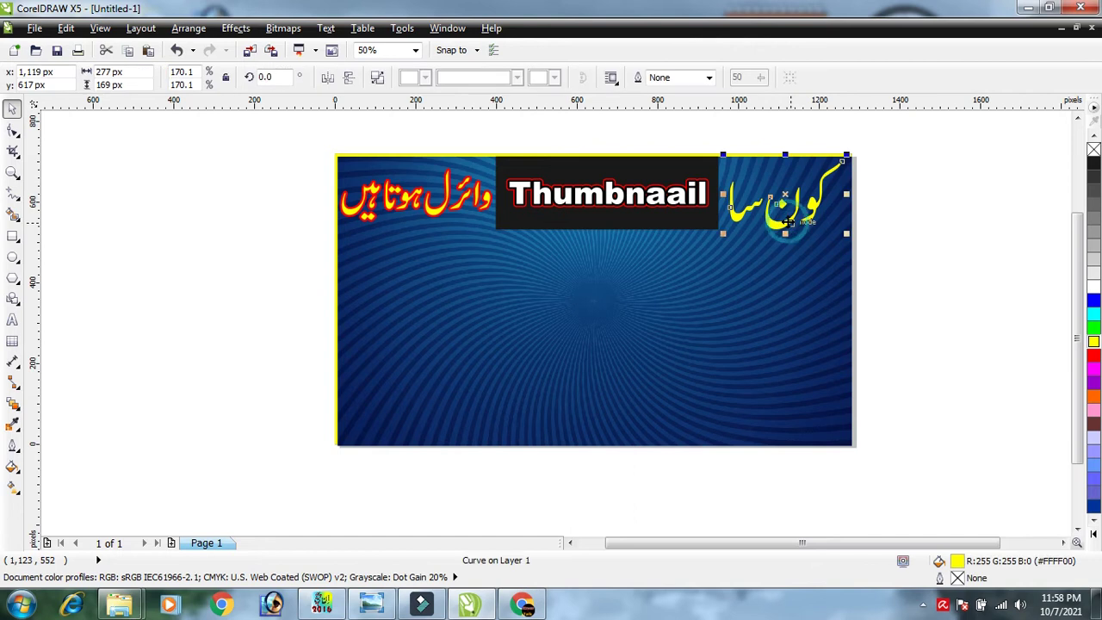
key("F12")
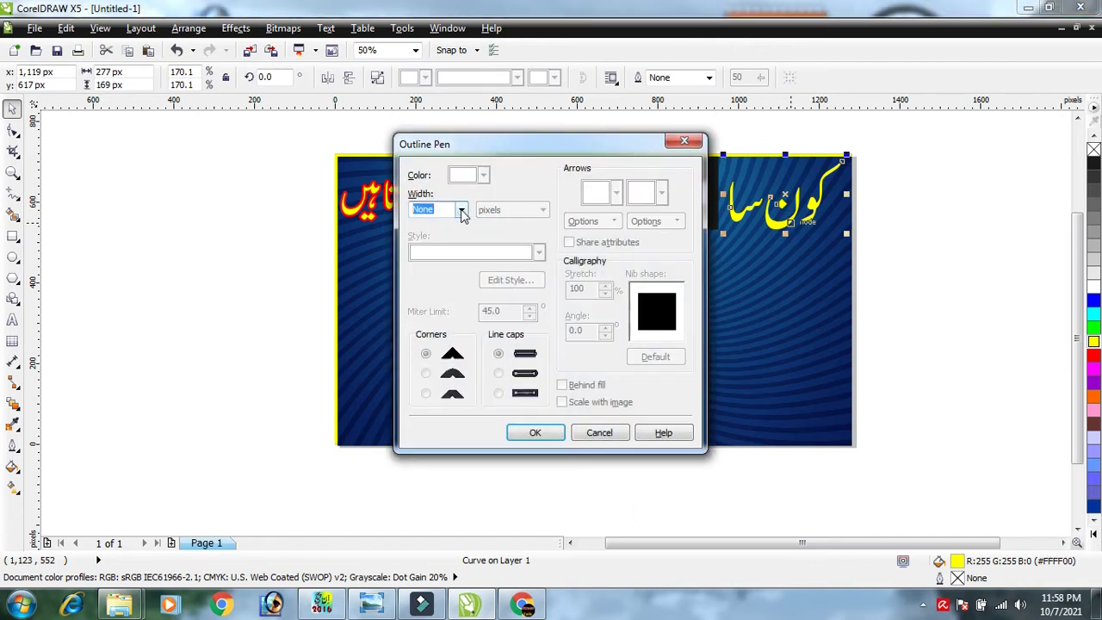
left_click(461, 209)
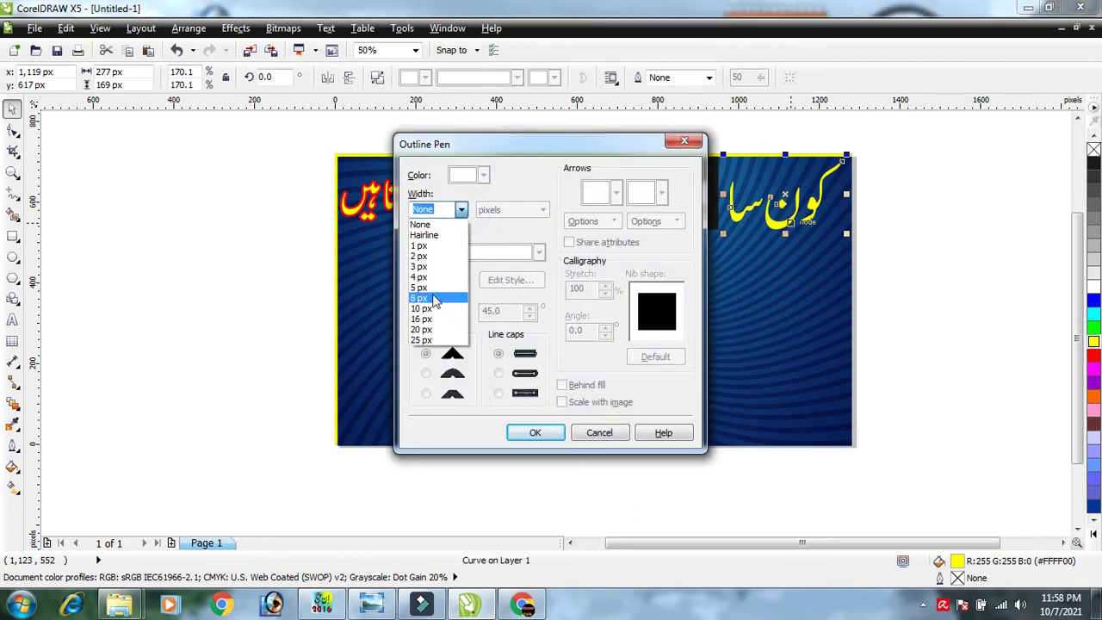
left_click(433, 296)
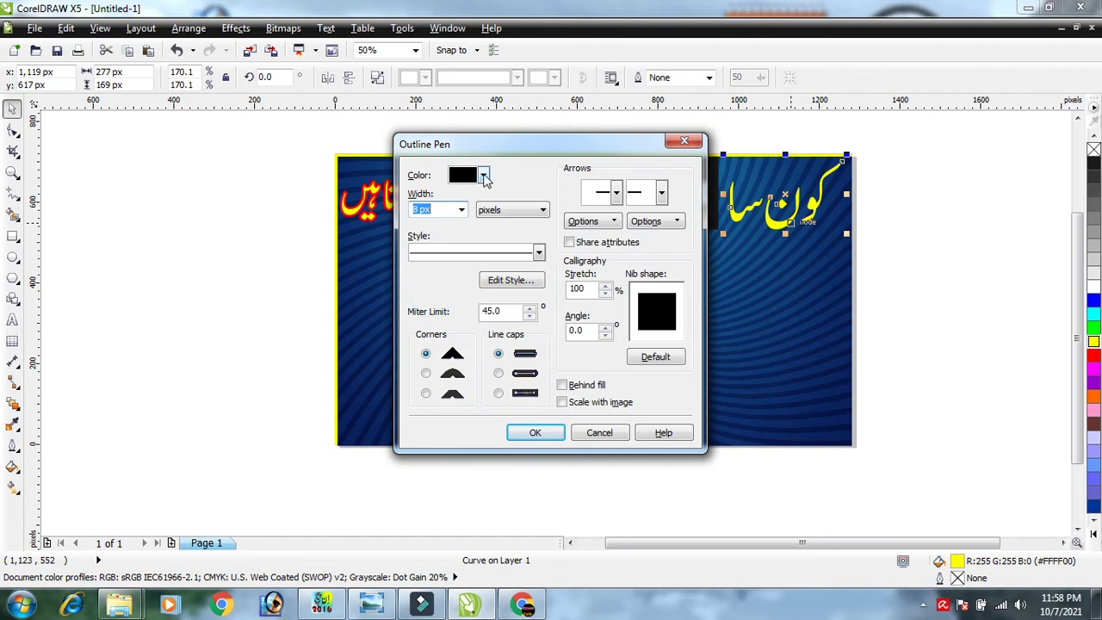
left_click(484, 175)
left_click(495, 217)
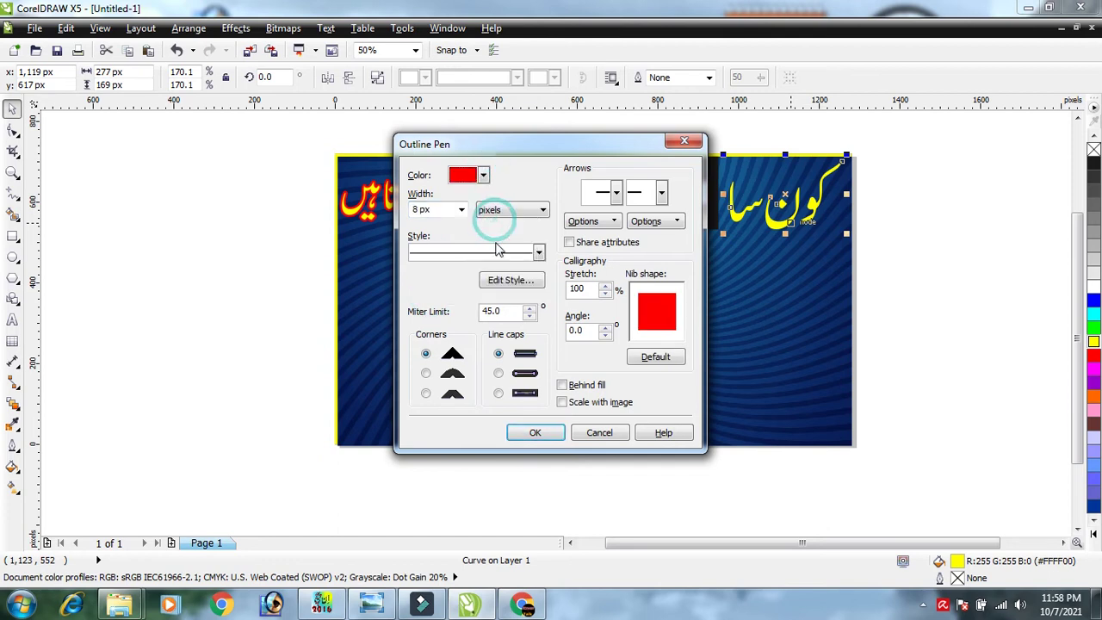
left_click(425, 373)
left_click(498, 373)
left_click(561, 385)
left_click(561, 402)
left_click(535, 432)
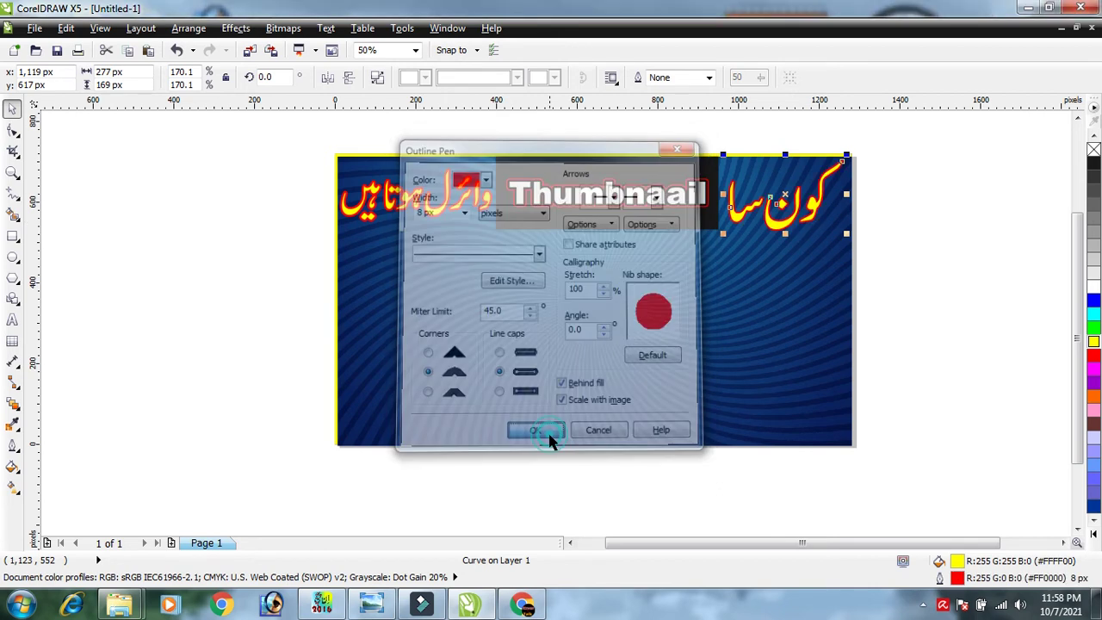
left_click(983, 375)
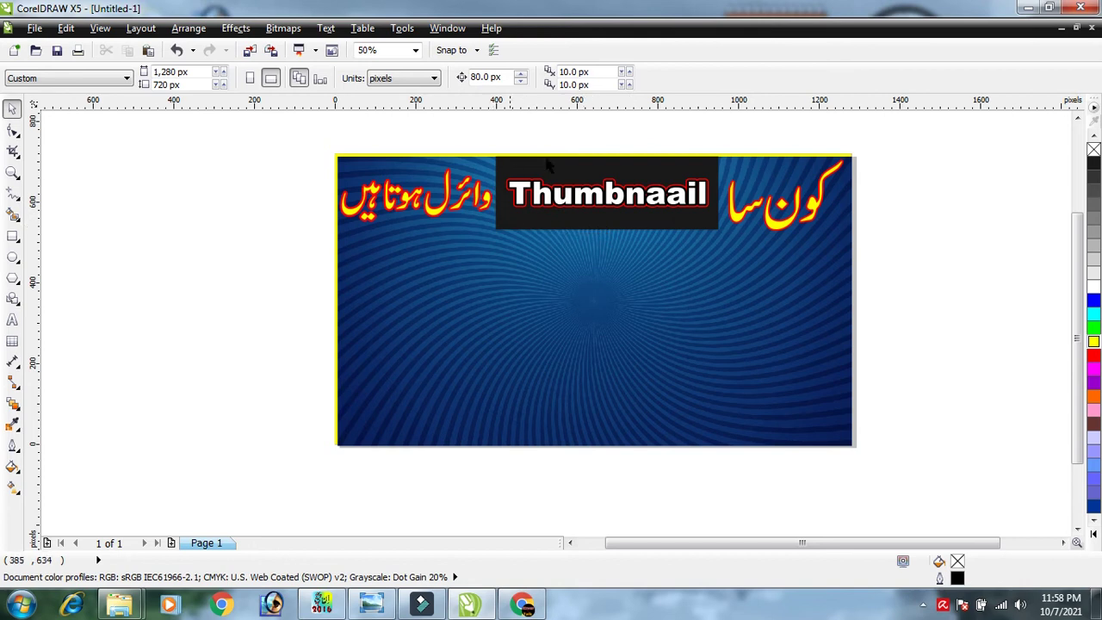
Round all corners of the near-black rectangle to 24 px with the Shape tool.
left_click(508, 177)
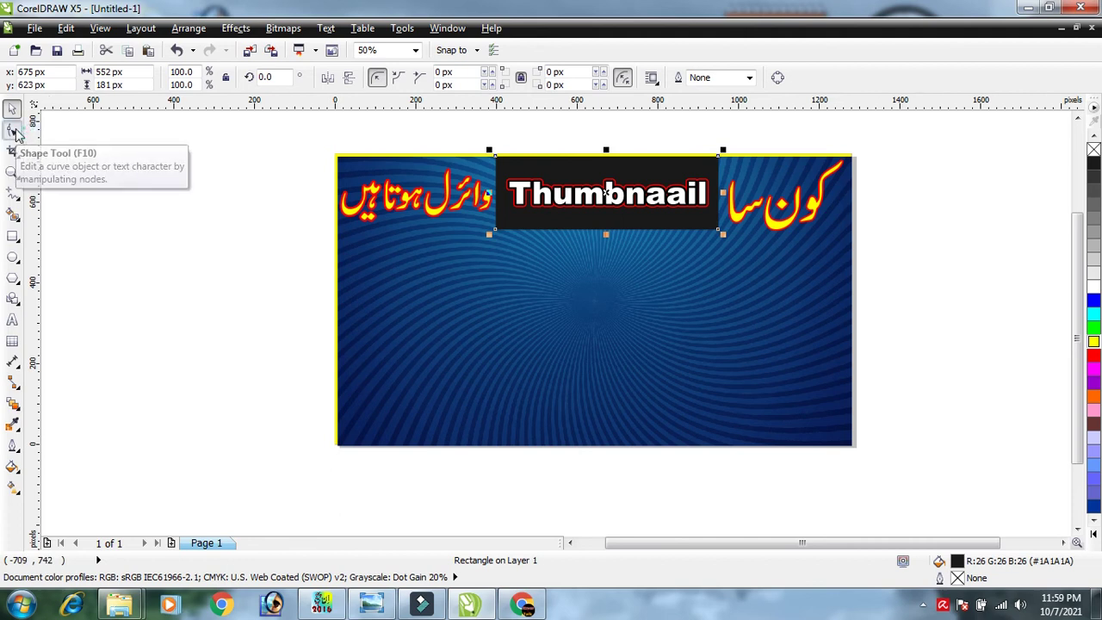
left_click(13, 129)
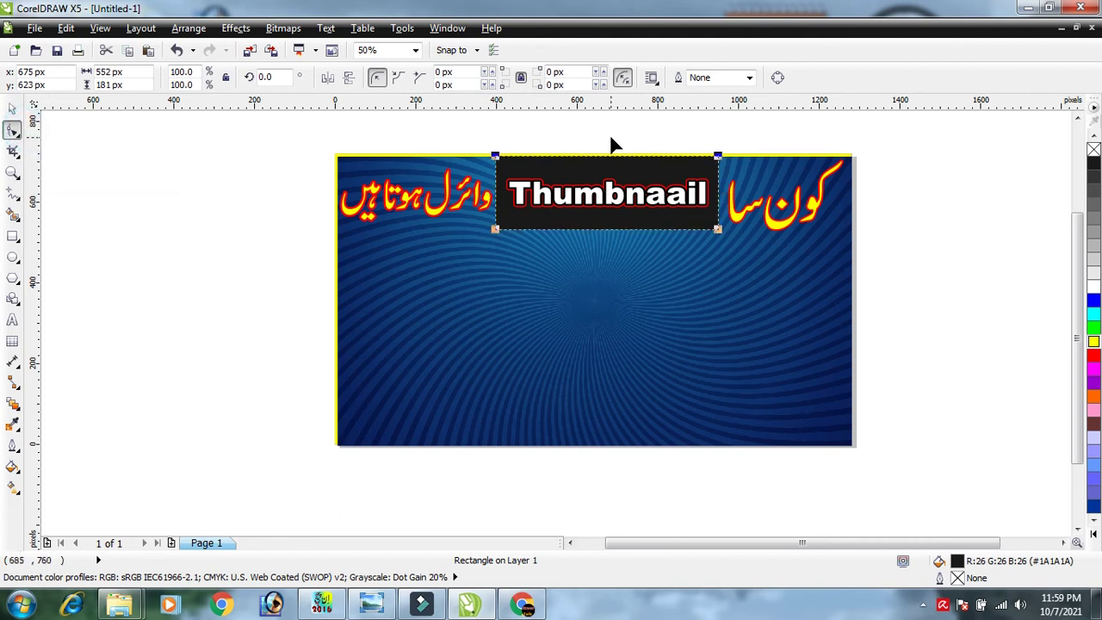
left_click(498, 162)
left_click_drag(497, 164, 507, 166)
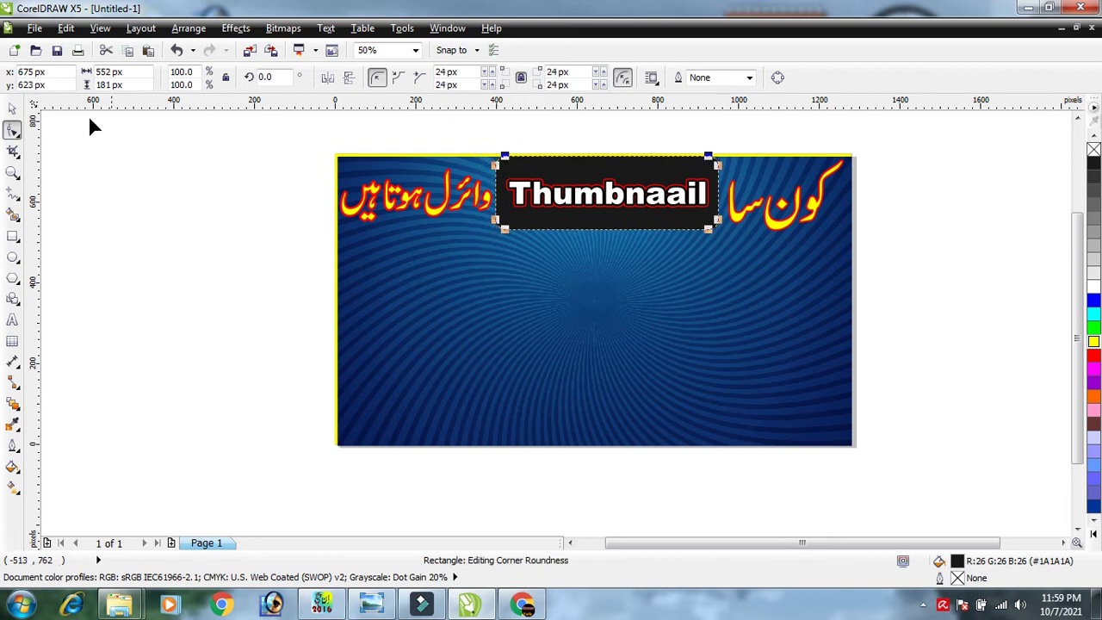
left_click(12, 107)
left_click(216, 206)
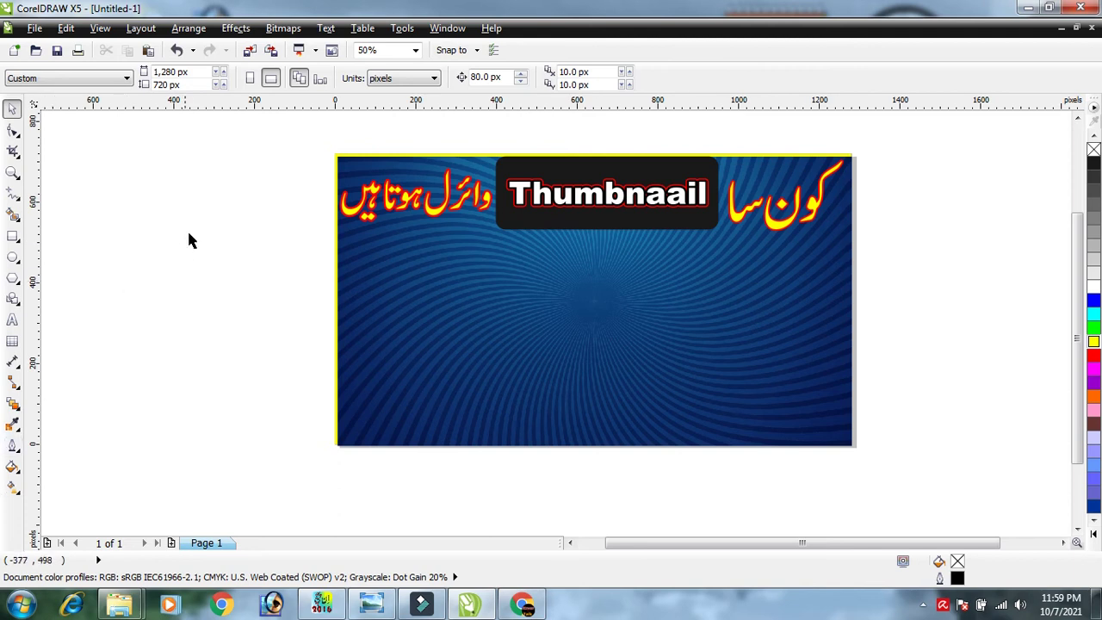
Draw a 20 × 566 px bar left of the page, filled yellow #FFFF00 without outline.
left_click(12, 238)
mouse_move(114, 201)
left_mouse_down()
mouse_move(112, 424)
mouse_move(122, 431)
left_mouse_up()
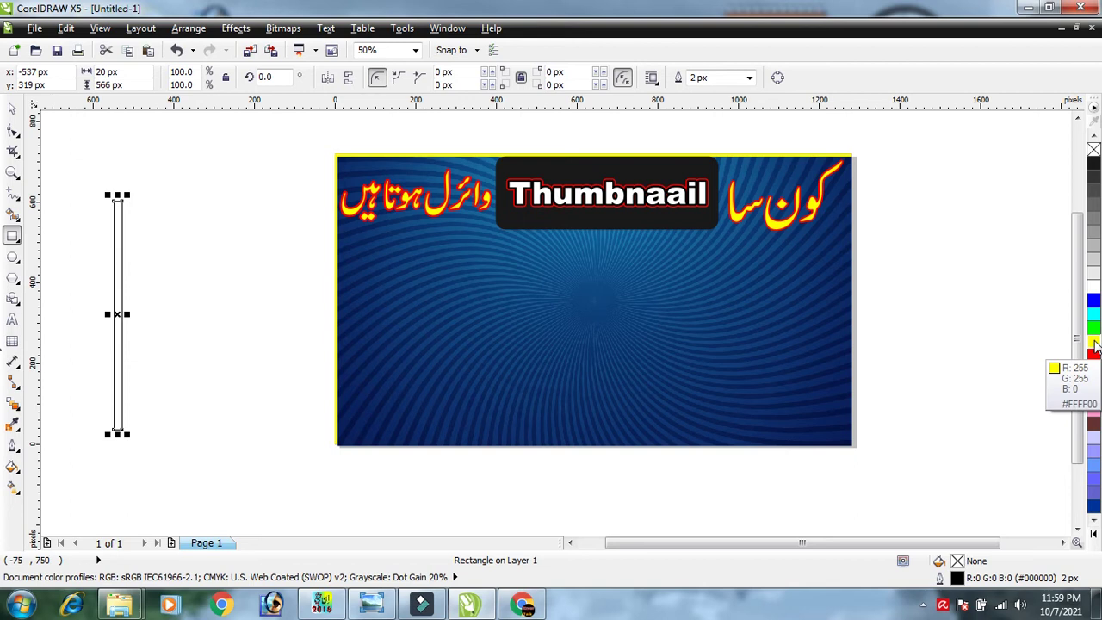
left_click(1093, 343)
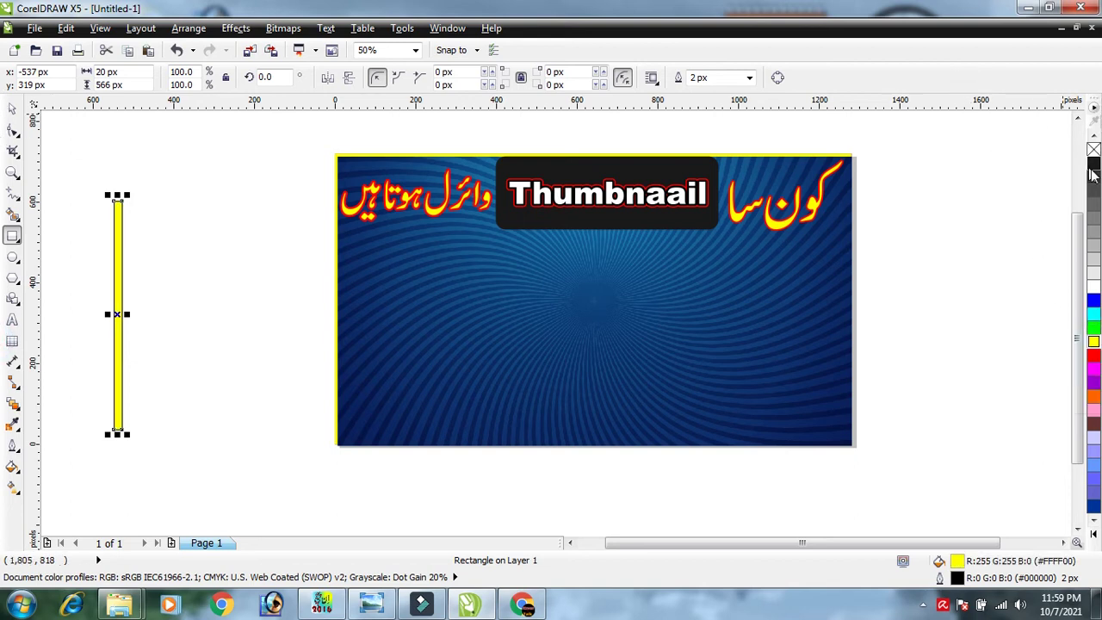
right_click(1094, 150)
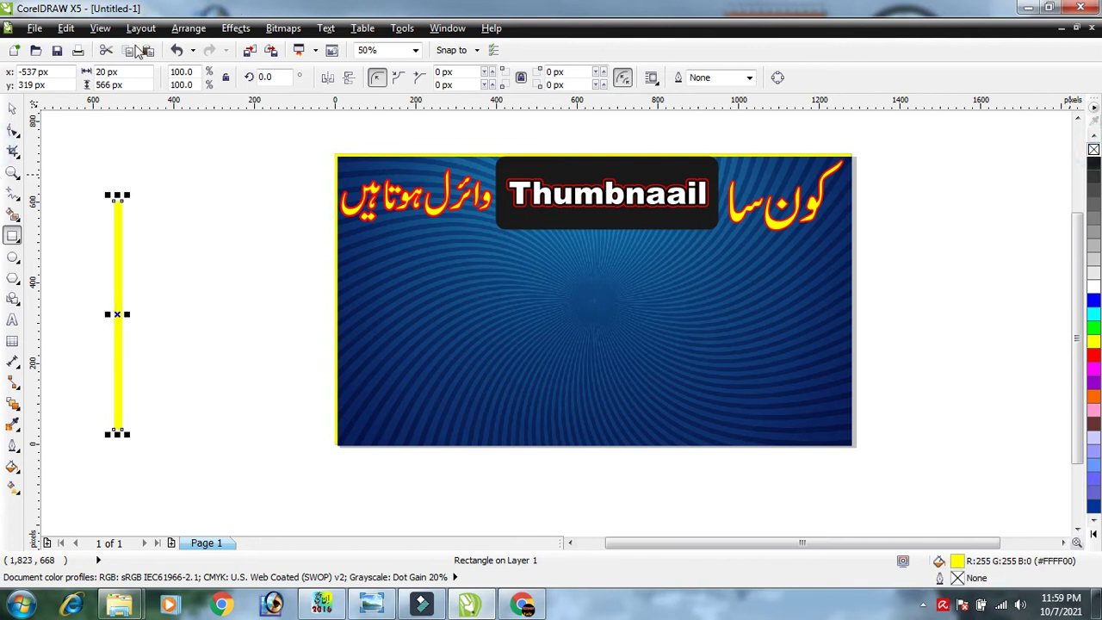
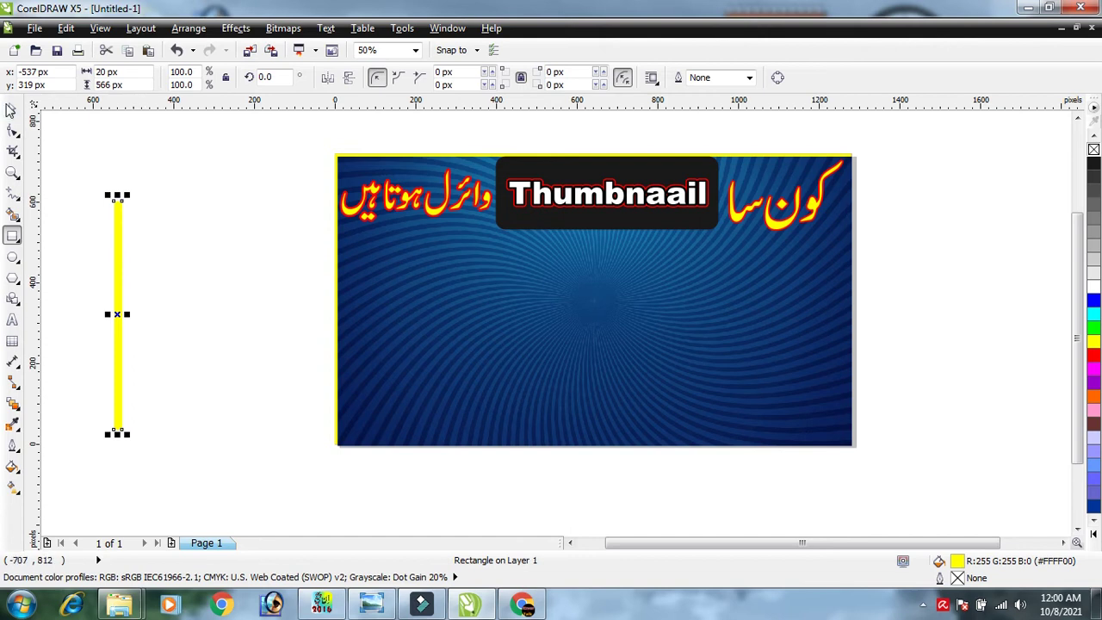
Move the yellow strip onto the page, then skew and rotate it to lie nearly horizontal.
left_click(11, 109)
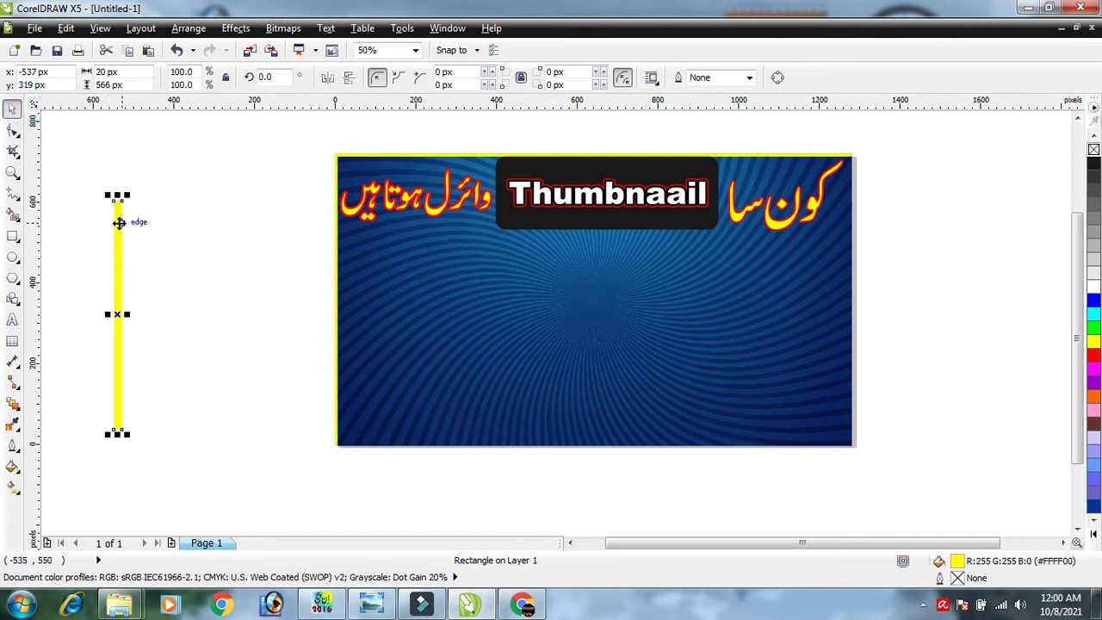
left_click_drag(119, 223, 459, 253)
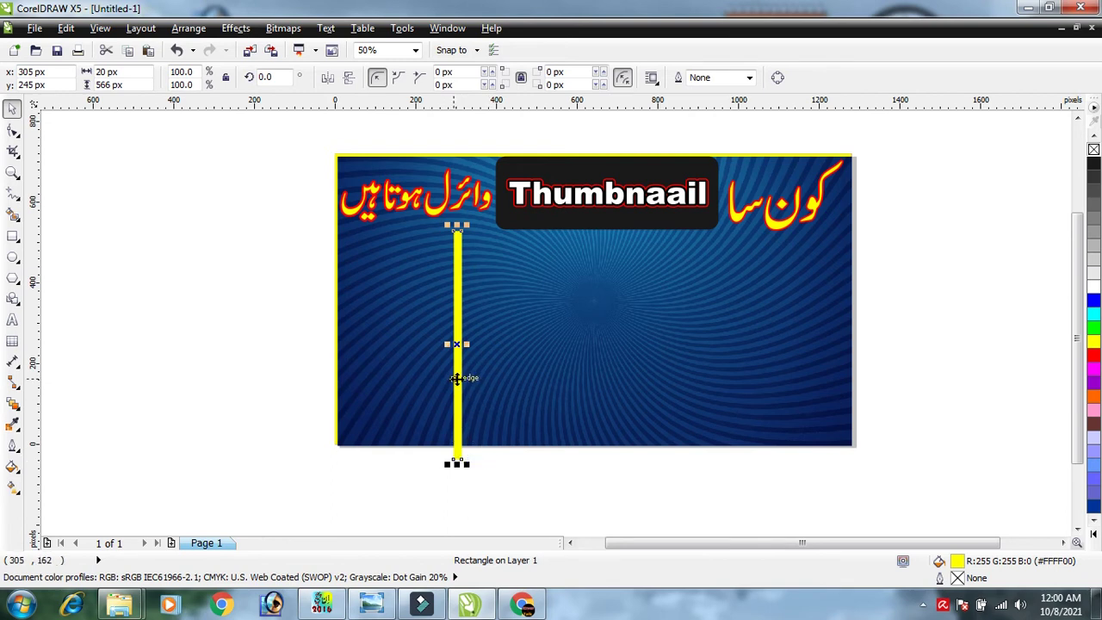
left_click(456, 379)
left_click_drag(457, 465, 184, 185)
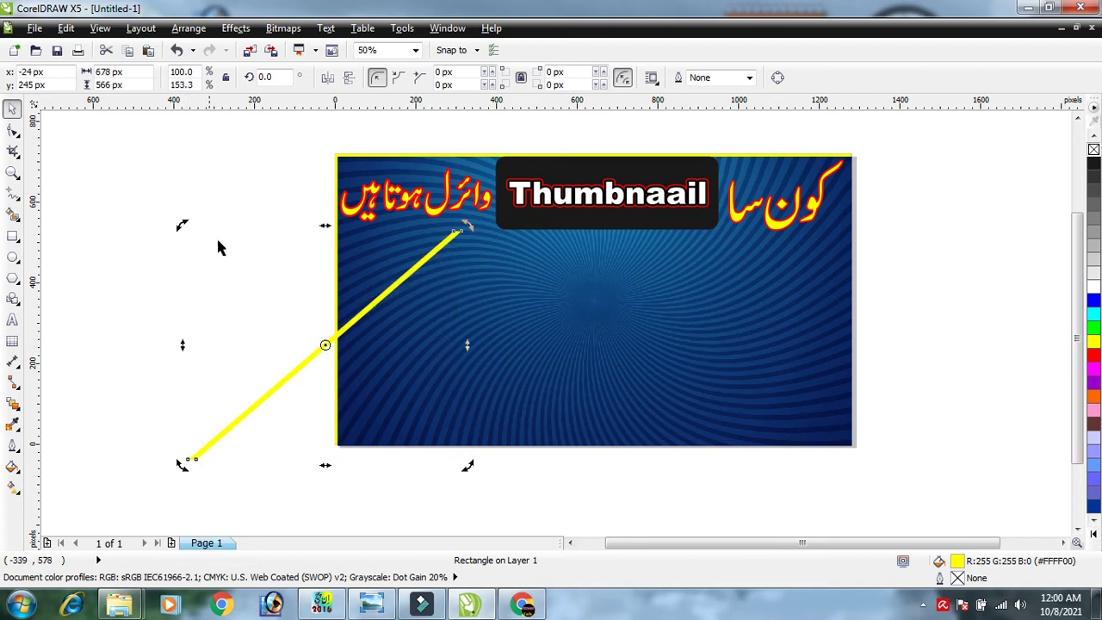
left_click_drag(467, 222, 526, 348)
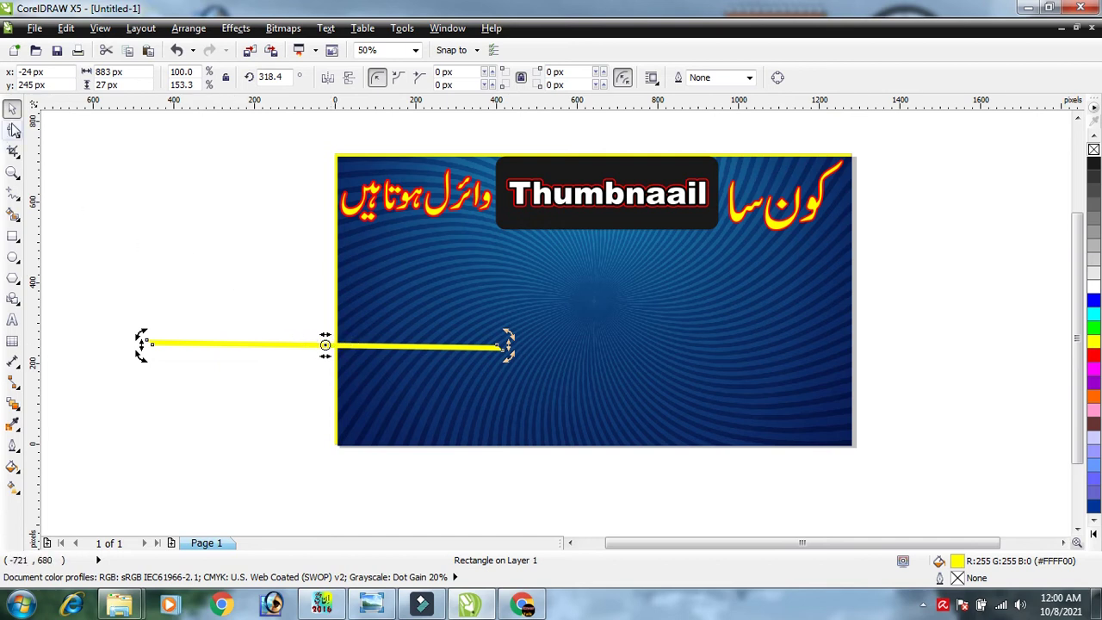
left_click_drag(325, 345, 457, 327)
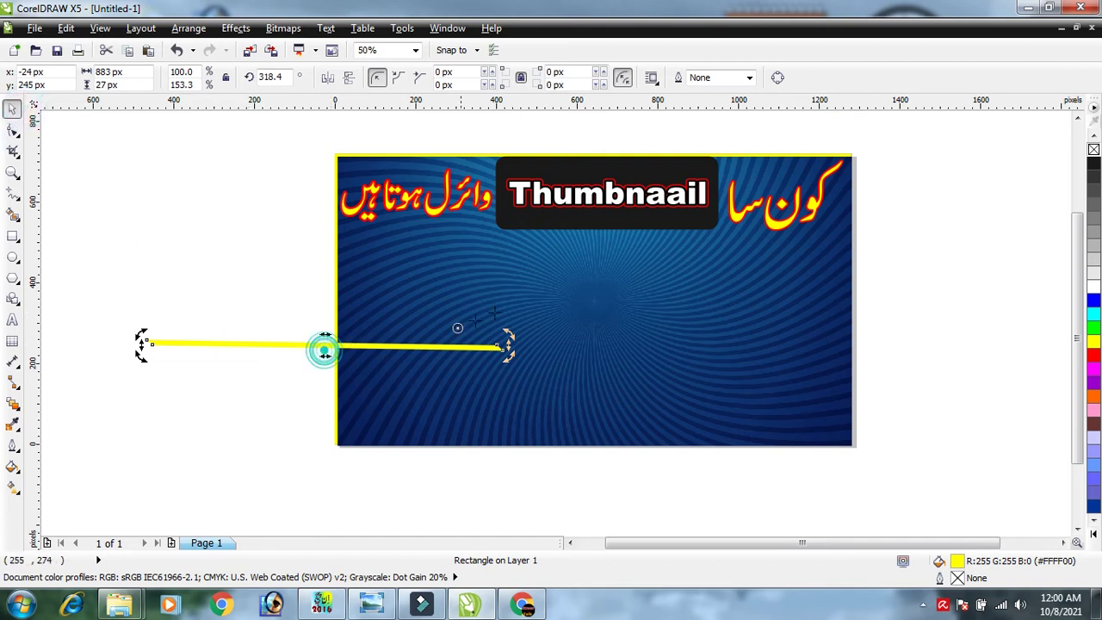
Place the bar just below the top text and stretch it edge to edge across the page.
left_click(207, 401)
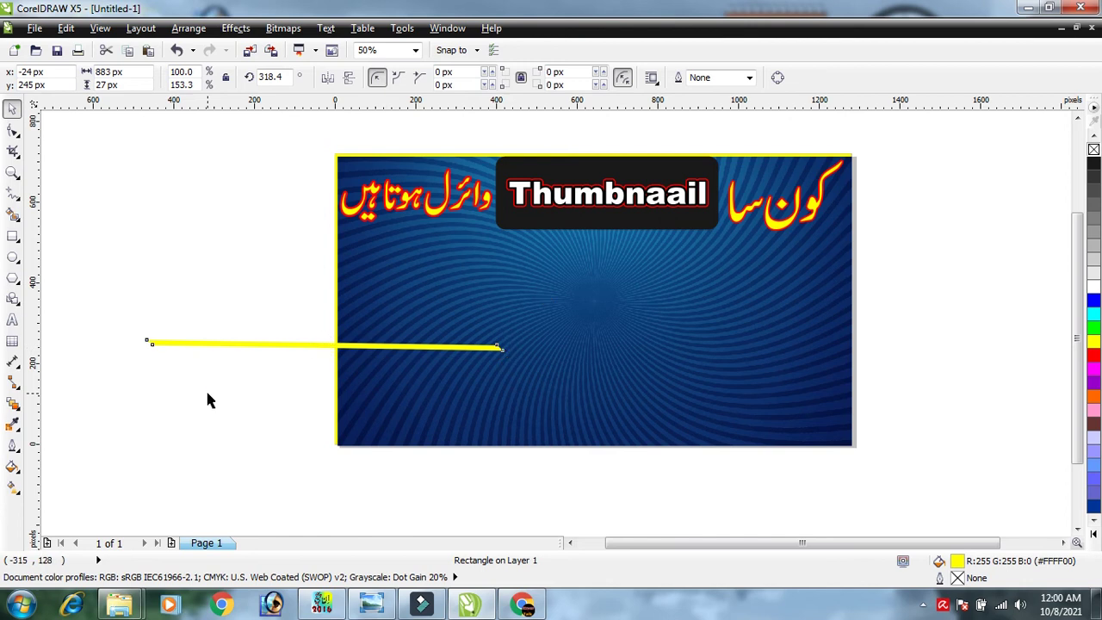
mouse_move(327, 345)
left_mouse_down()
mouse_move(558, 266)
mouse_move(525, 241)
left_mouse_up()
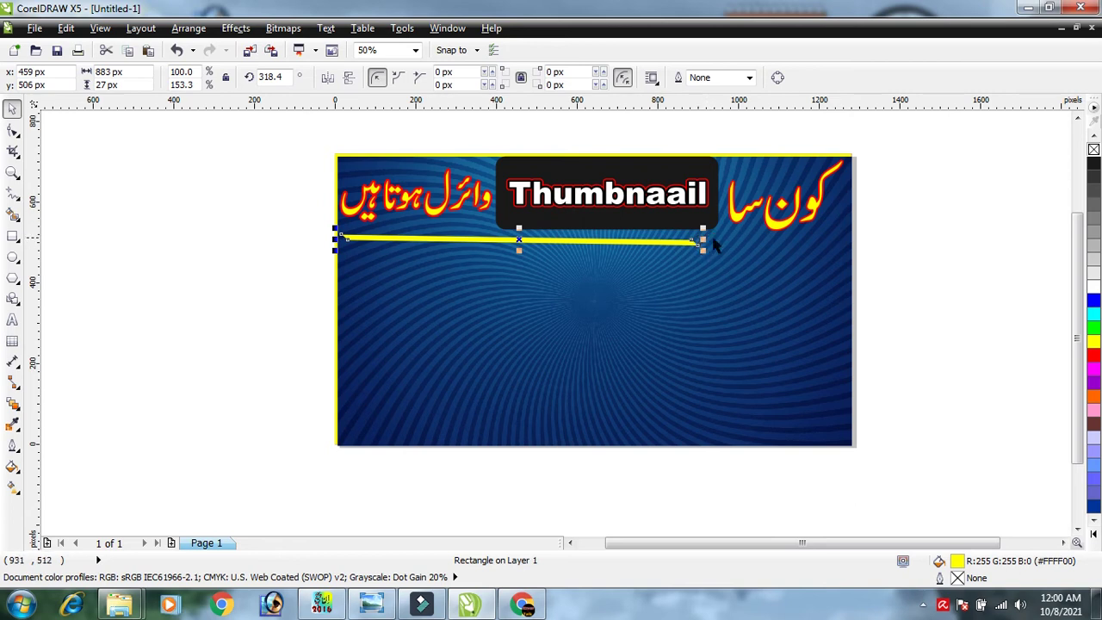
left_click_drag(703, 242, 852, 238)
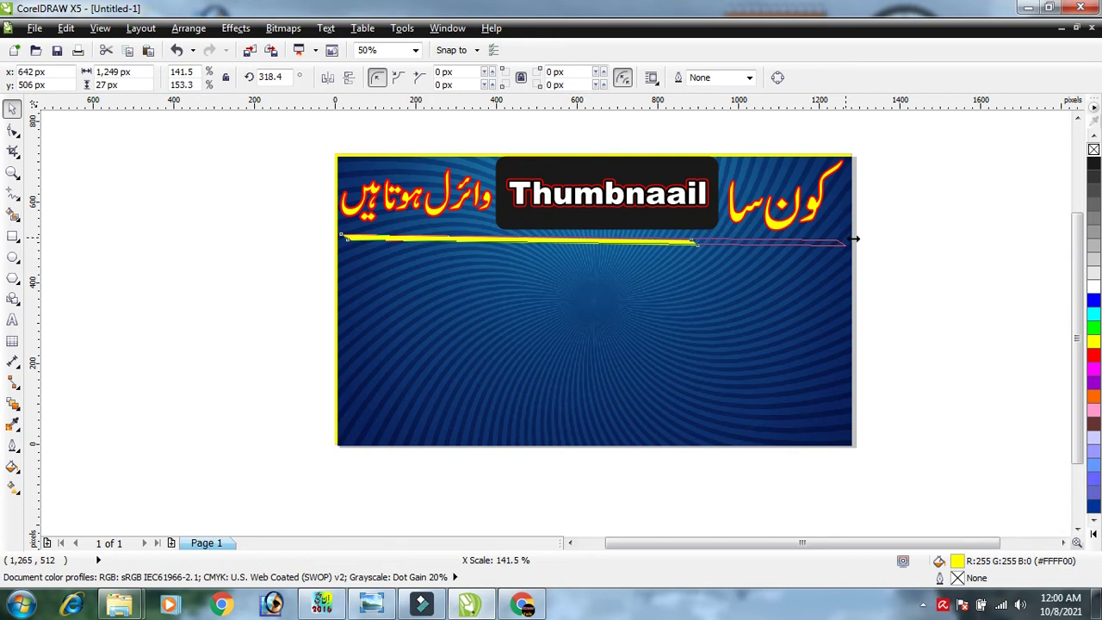
left_click_drag(853, 238, 857, 239)
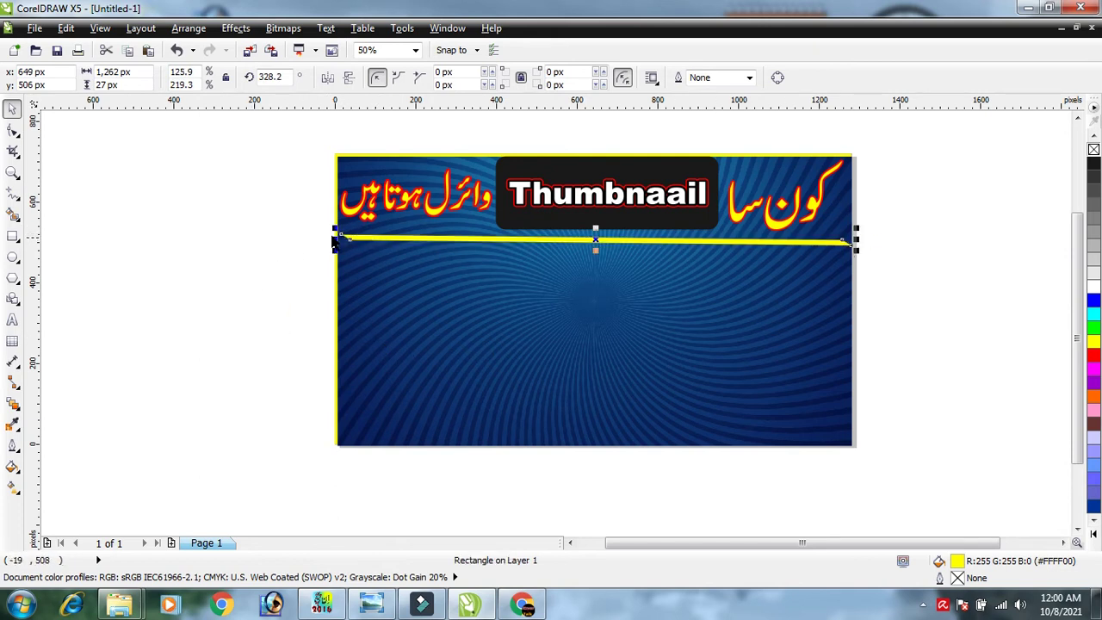
left_click_drag(336, 237, 321, 235)
Widen the yellow bar's right end slightly and dismiss the unwanted default-fill prompt.
left_click(255, 238)
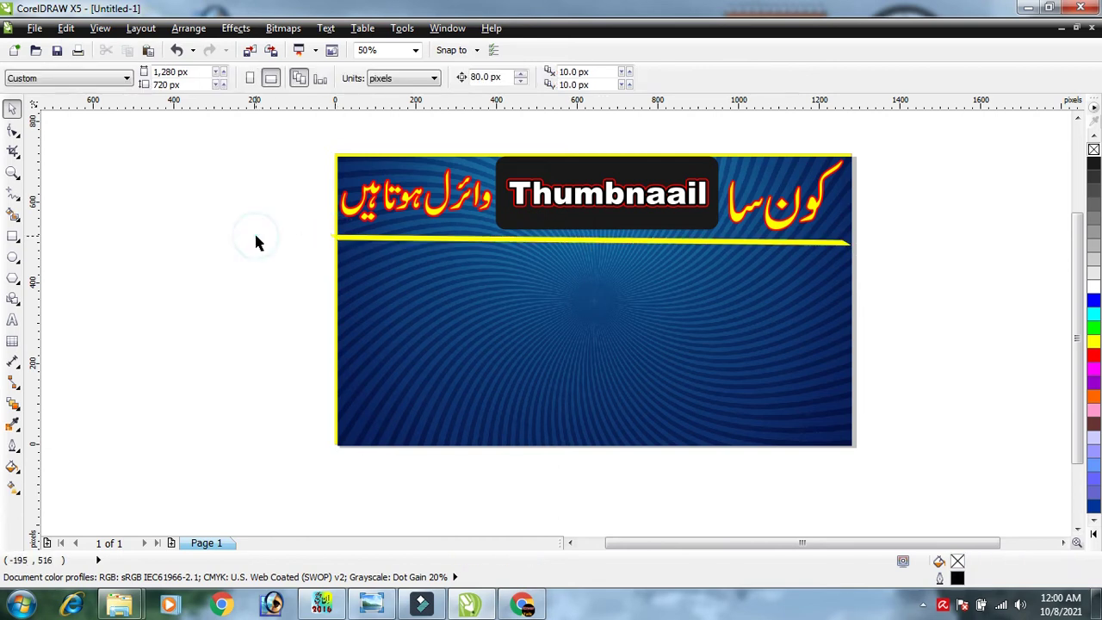
left_click(844, 244)
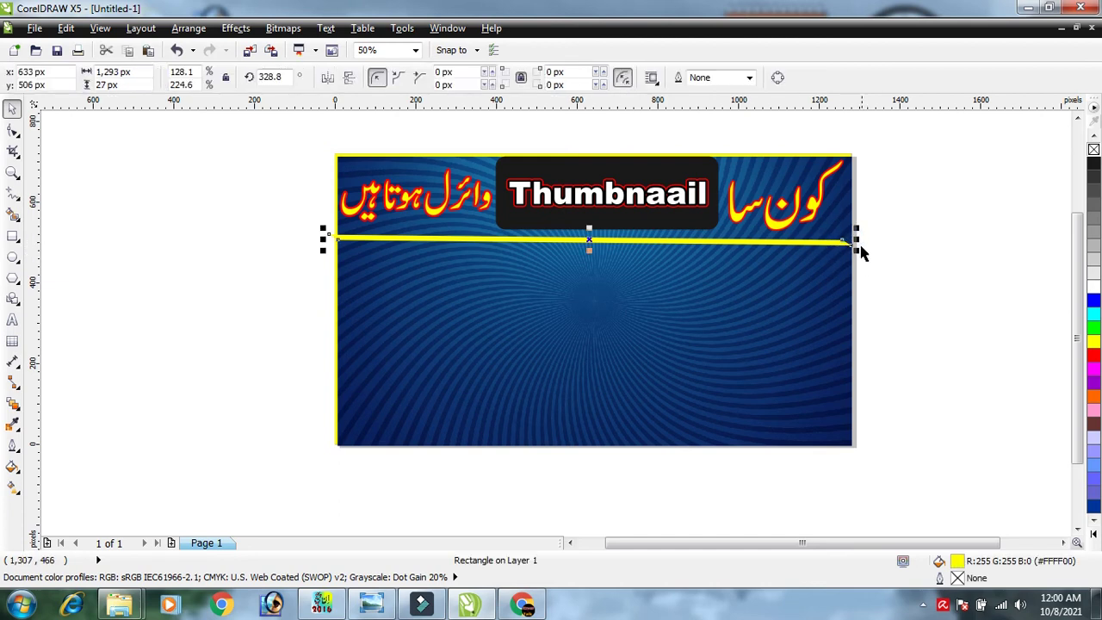
left_click_drag(856, 241, 858, 241)
left_click(89, 206)
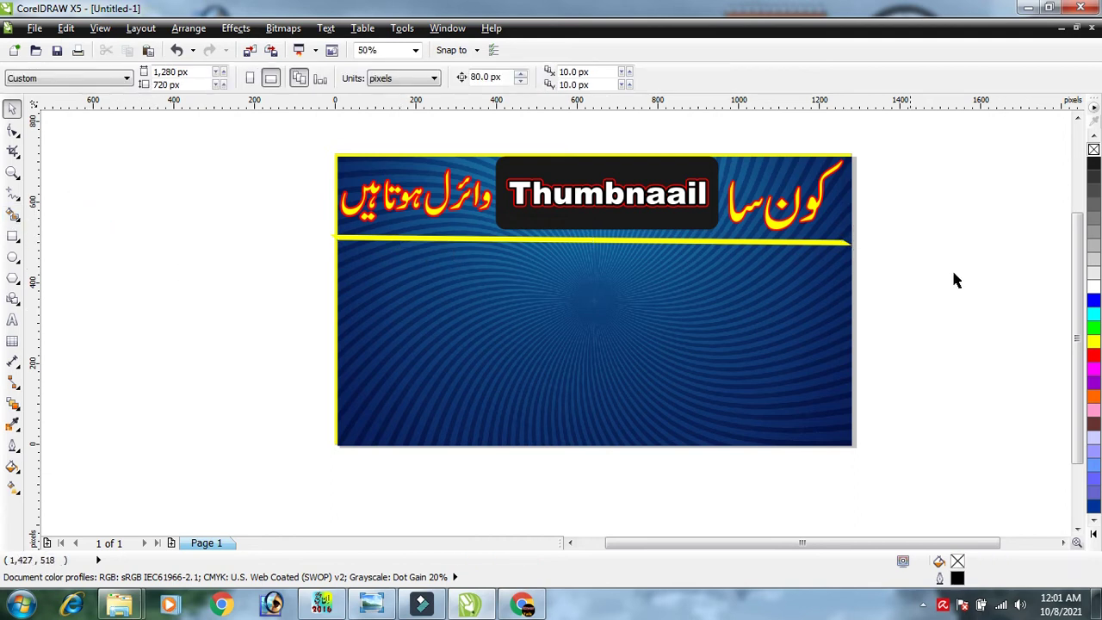
left_click(1093, 358)
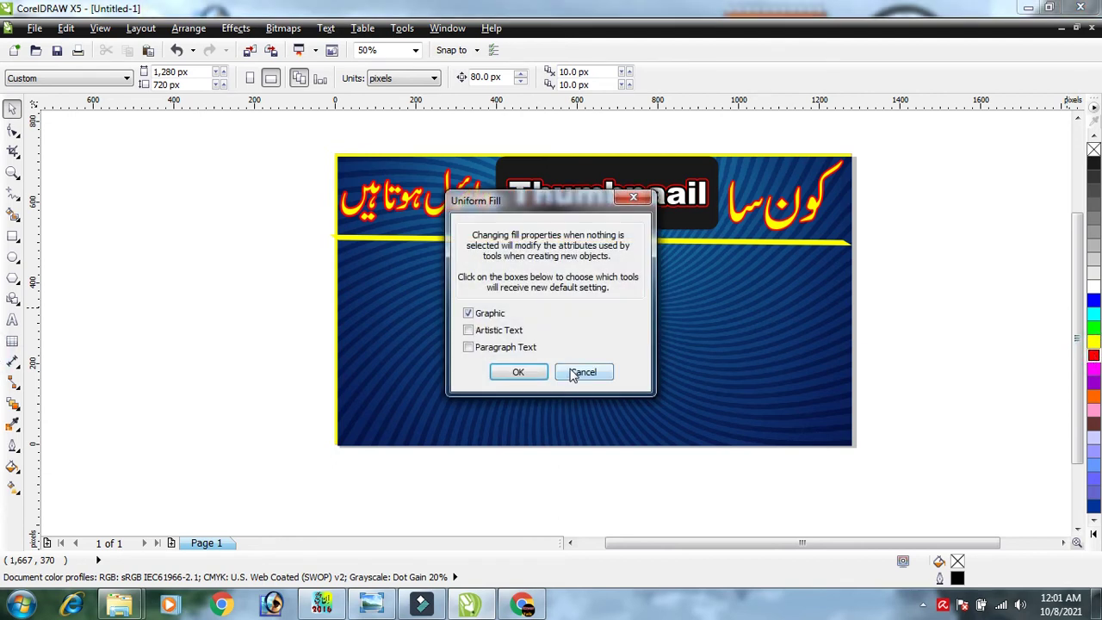
left_click(584, 372)
Try red, magenta and pink on the bar, return it to yellow, then delete it.
left_click(331, 234)
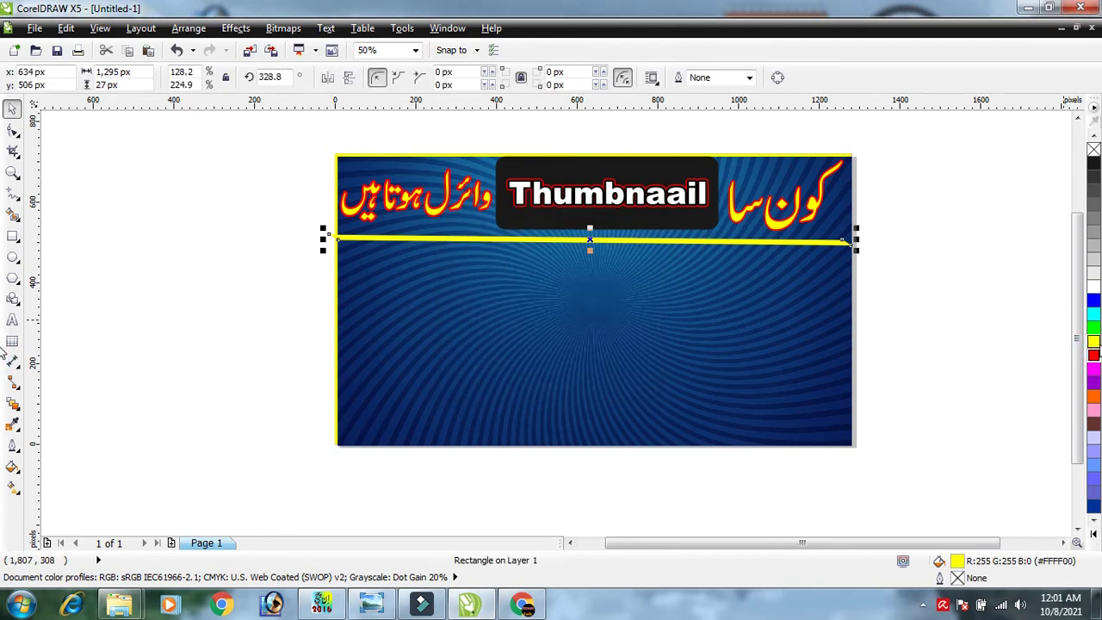
left_click(1093, 357)
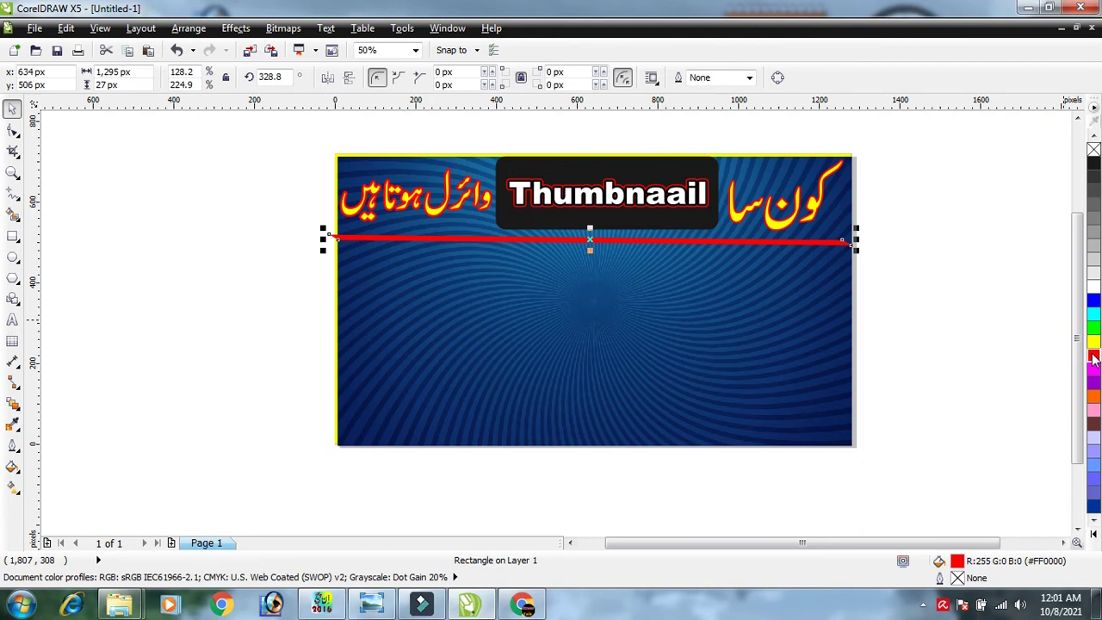
left_click(1094, 342)
left_click(1094, 368)
left_click(1093, 410)
left_click(1093, 341)
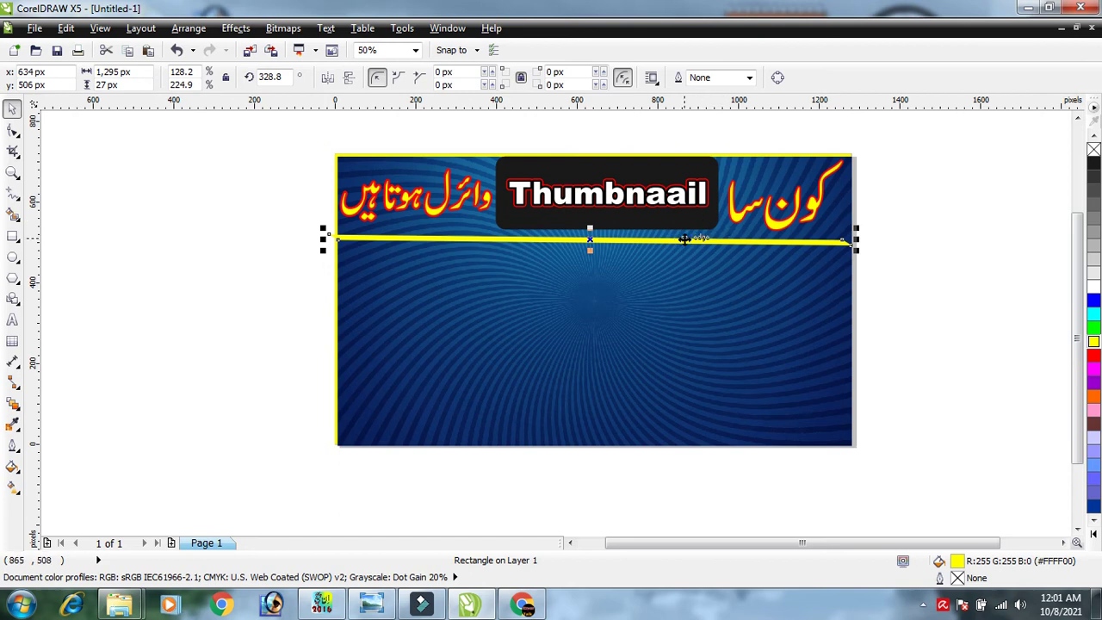
key("Delete")
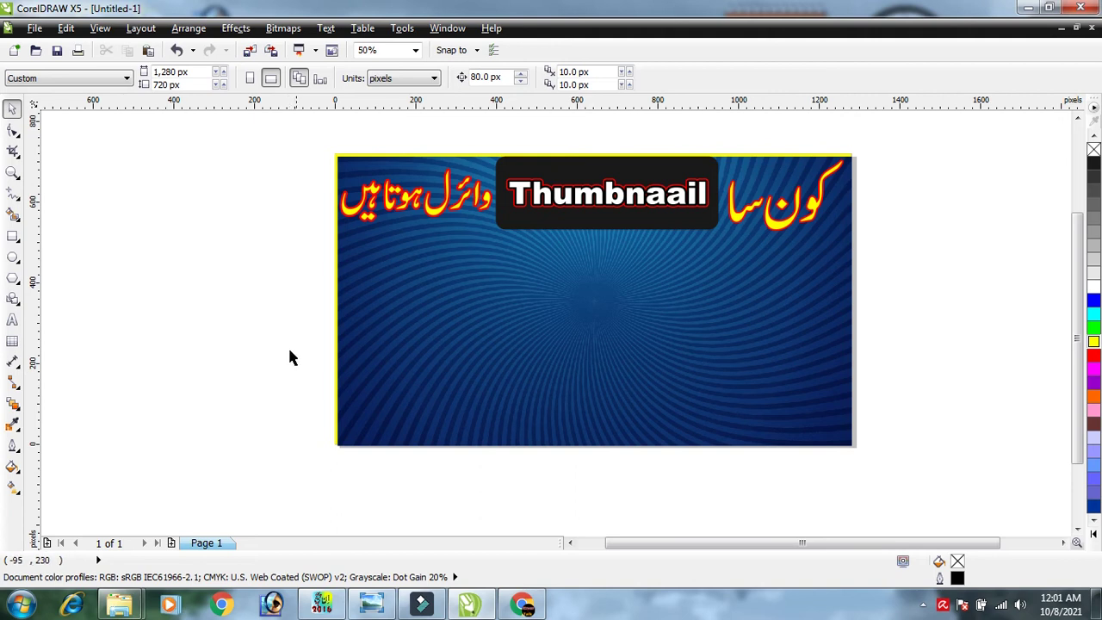
Draw a tall rectangle left of the page, fill it yellow and remove its outline.
left_click(11, 236)
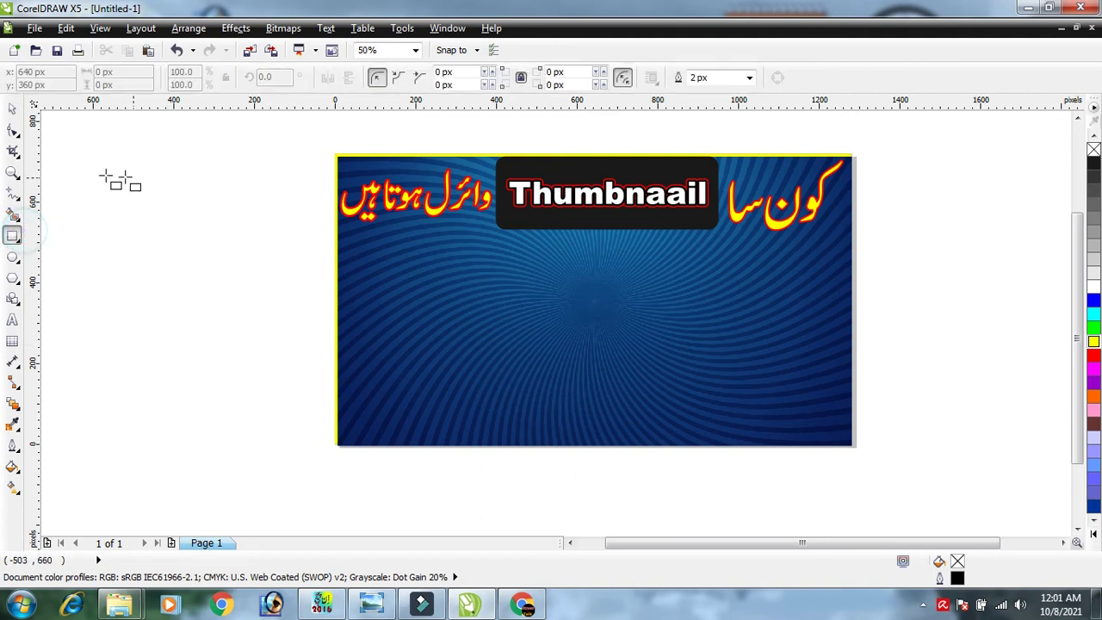
mouse_move(101, 170)
left_mouse_down()
mouse_move(142, 319)
mouse_move(128, 395)
left_mouse_up()
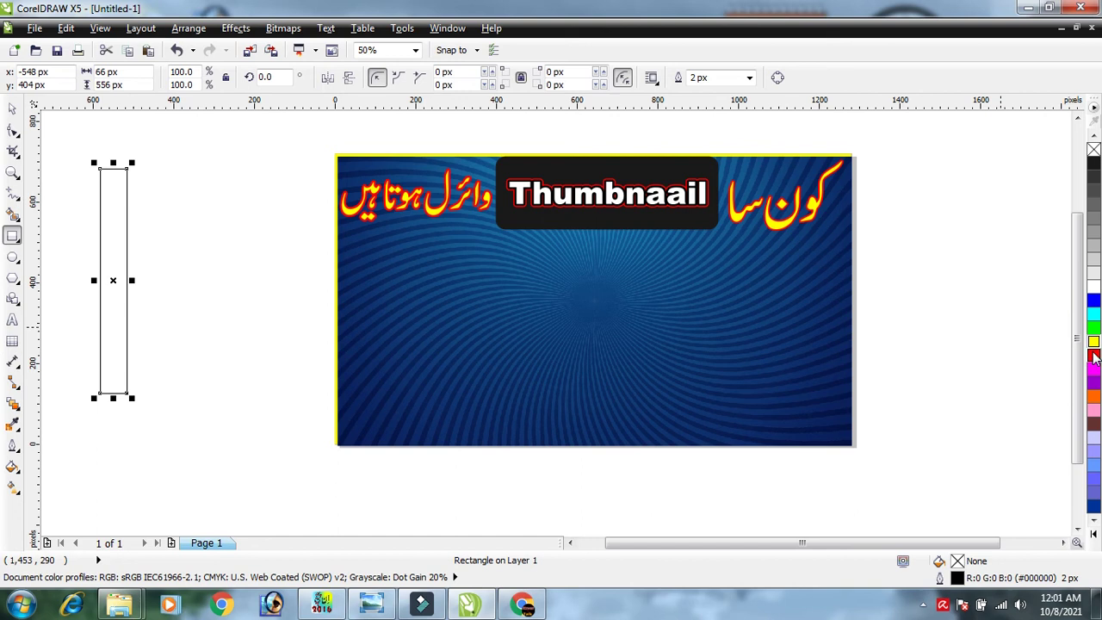
left_click(1094, 341)
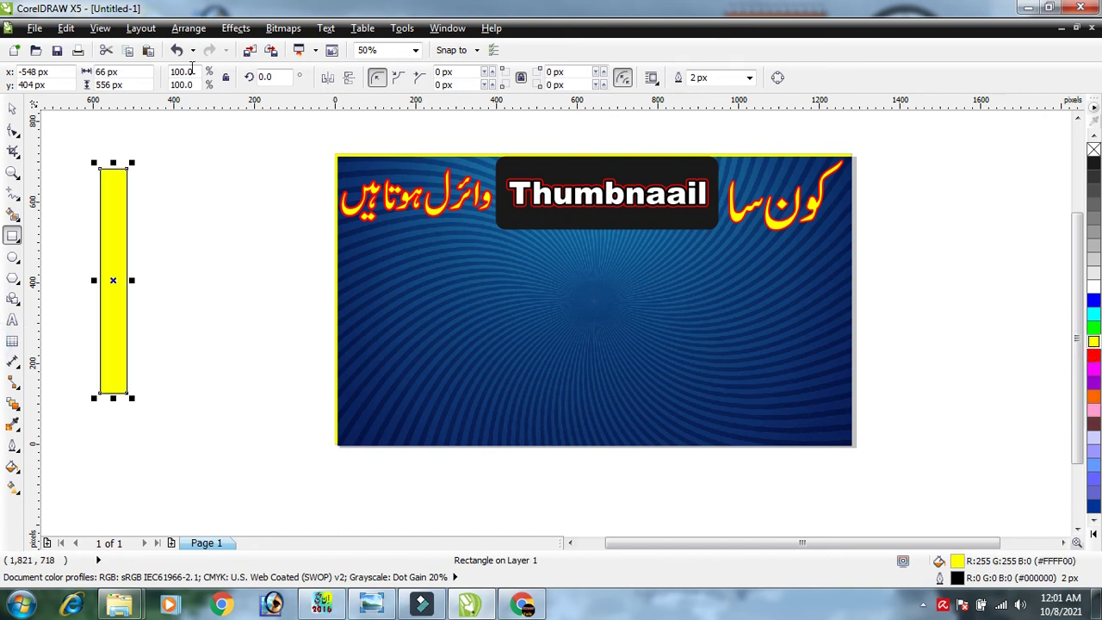
right_click(1094, 150)
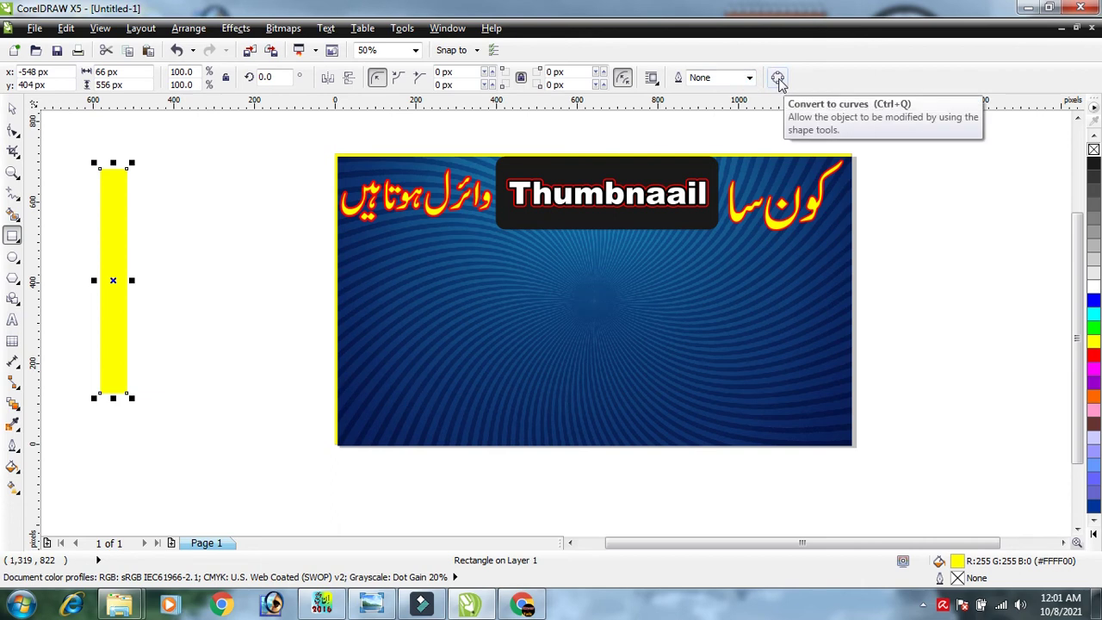
Convert the rectangle to curves and pull its right-hand nodes inward to taper it into a spike.
left_click(777, 78)
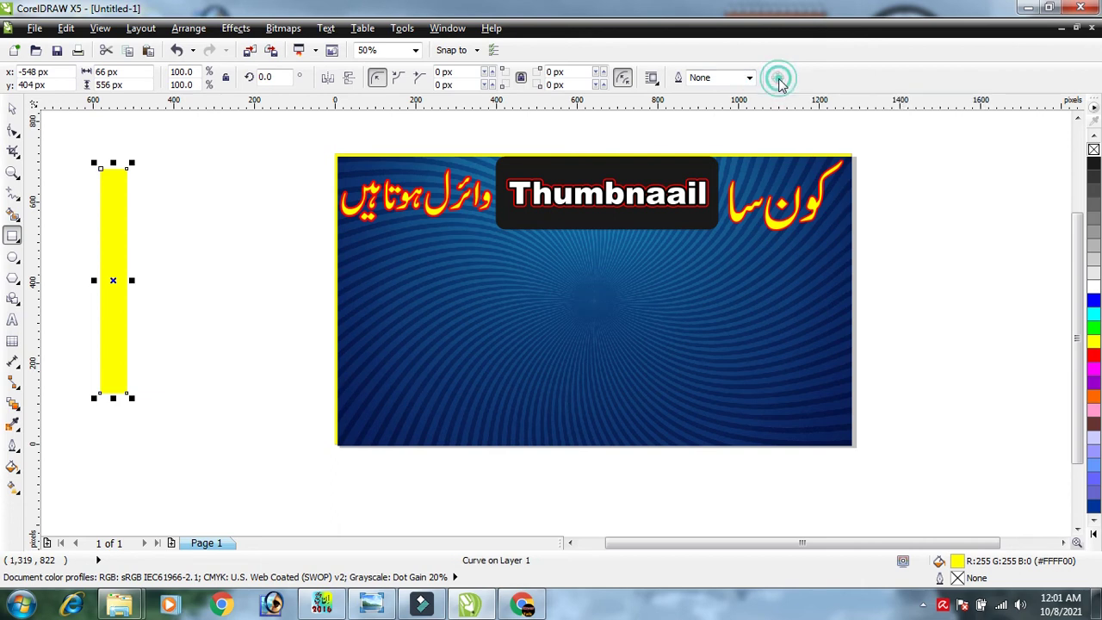
left_click(13, 131)
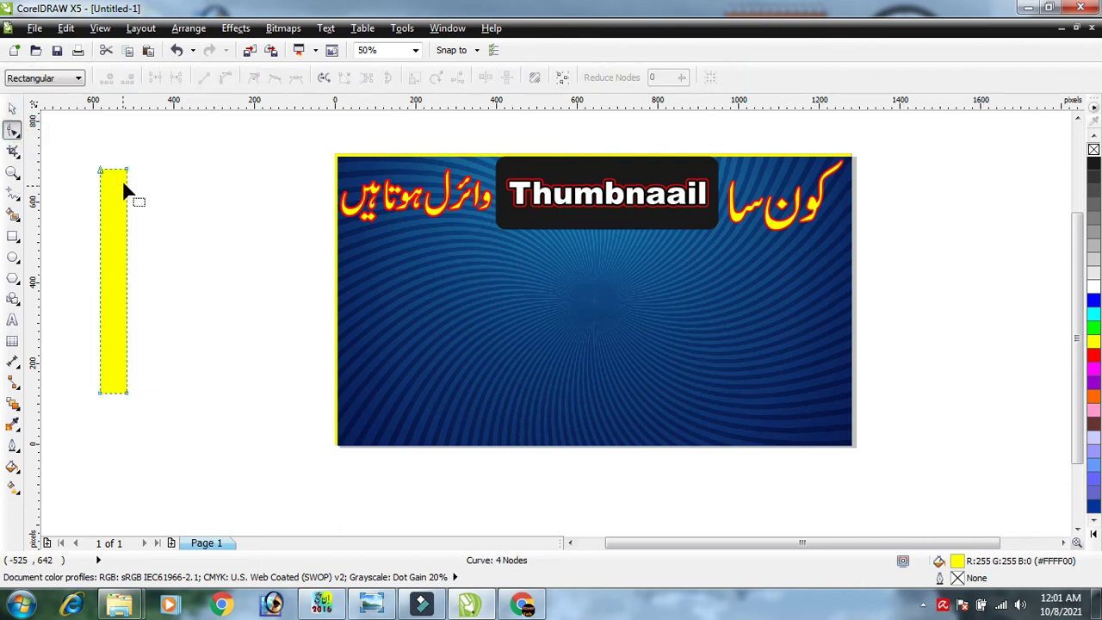
left_click_drag(126, 172, 103, 169)
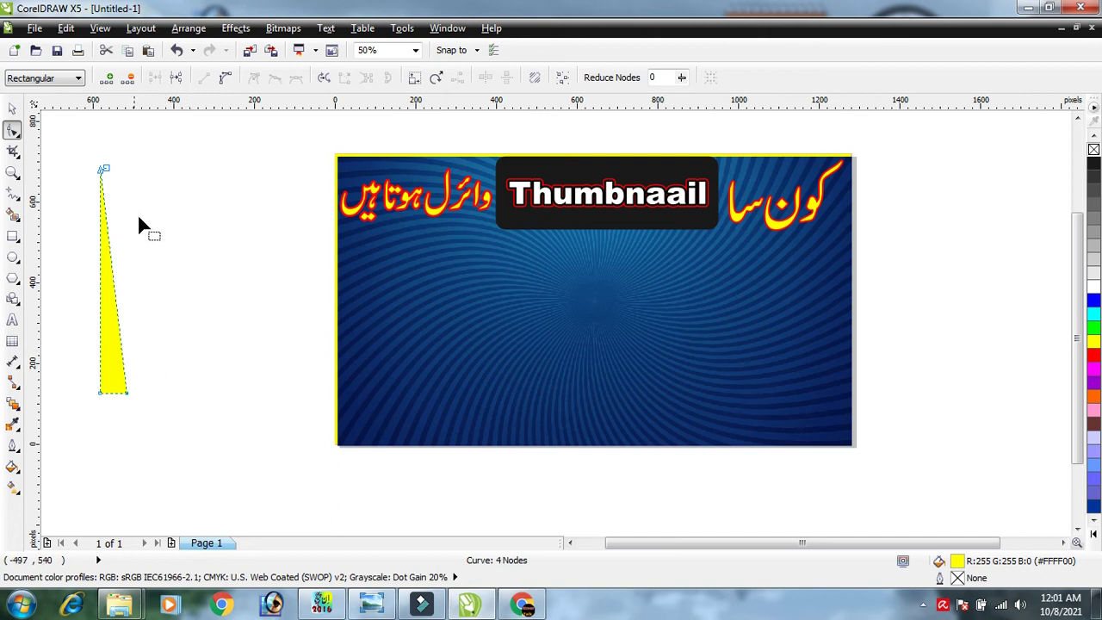
left_click(127, 395)
left_click_drag(125, 392, 117, 394)
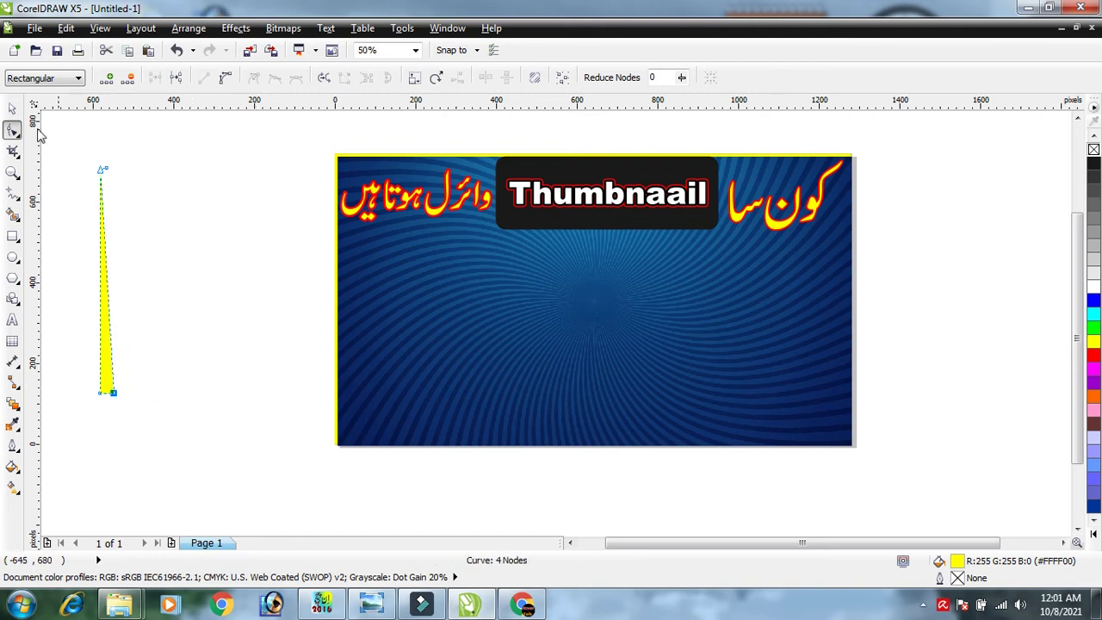
left_click(12, 107)
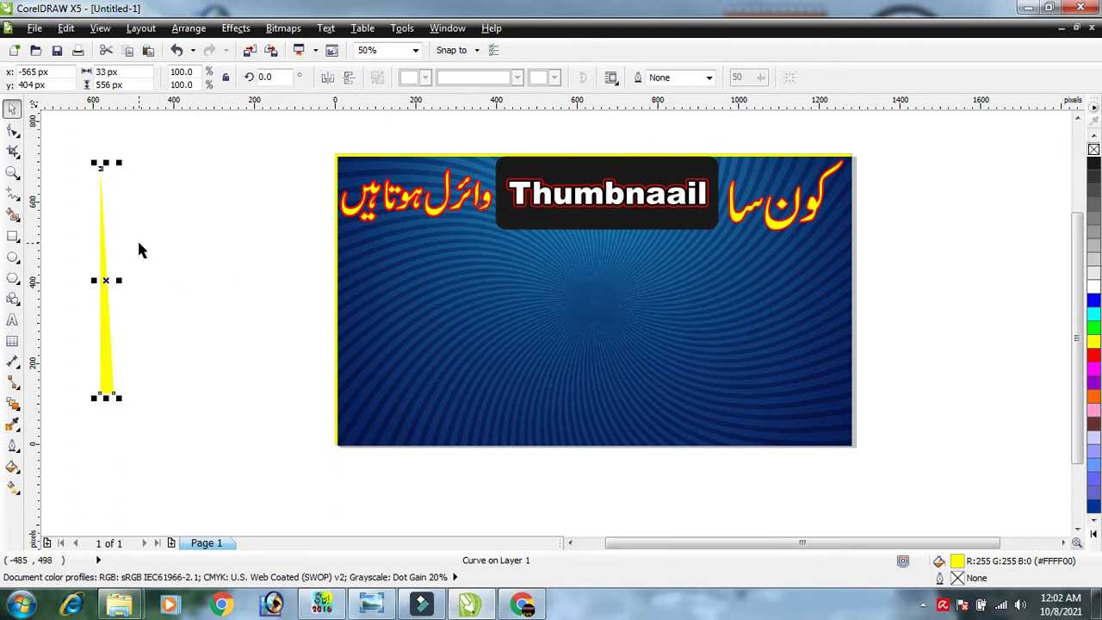
Duplicate the spike, rotate the copy 180° beside the original, and combine both into one shape.
left_click_drag(102, 251, 128, 252)
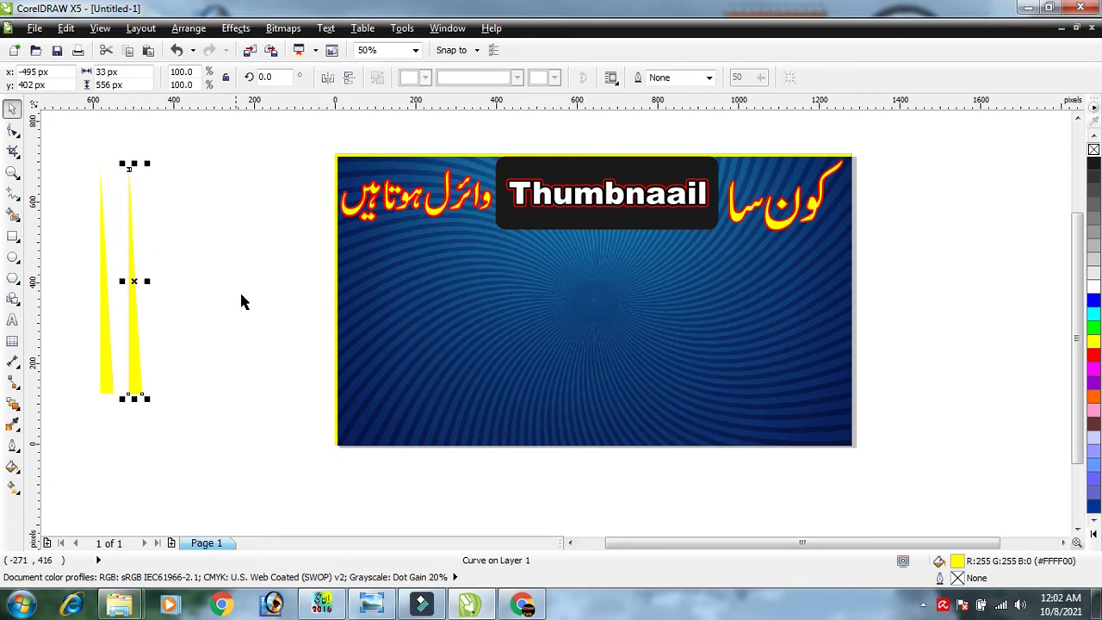
left_click(288, 75)
key("BackSpace")
key("BackSpace")
key("BackSpace")
key("Return")
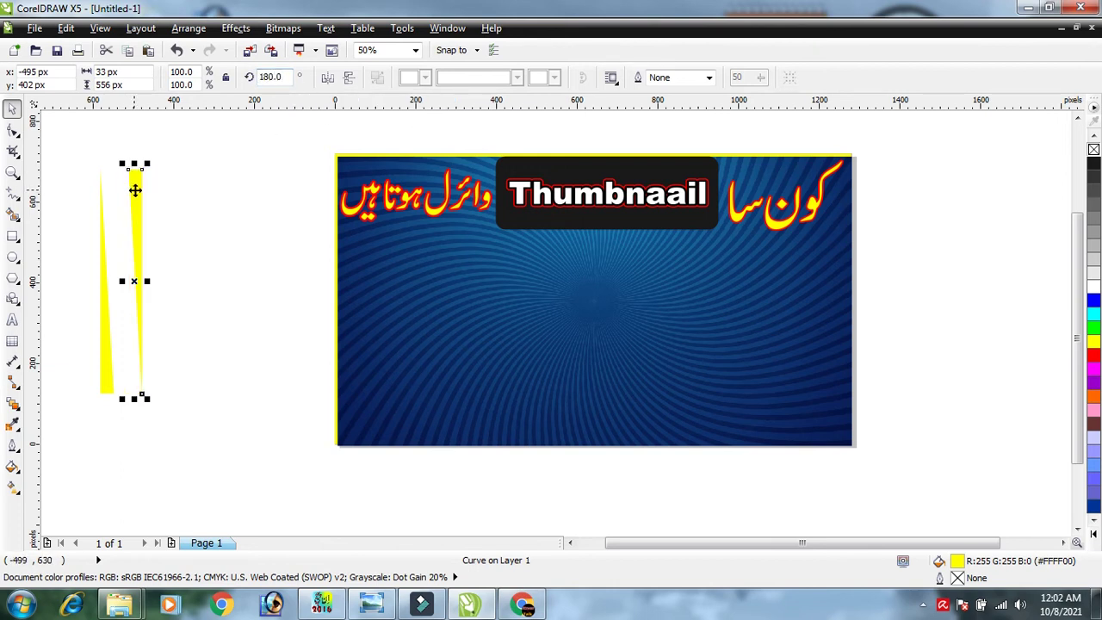
left_click_drag(135, 189, 110, 198)
left_click(224, 284)
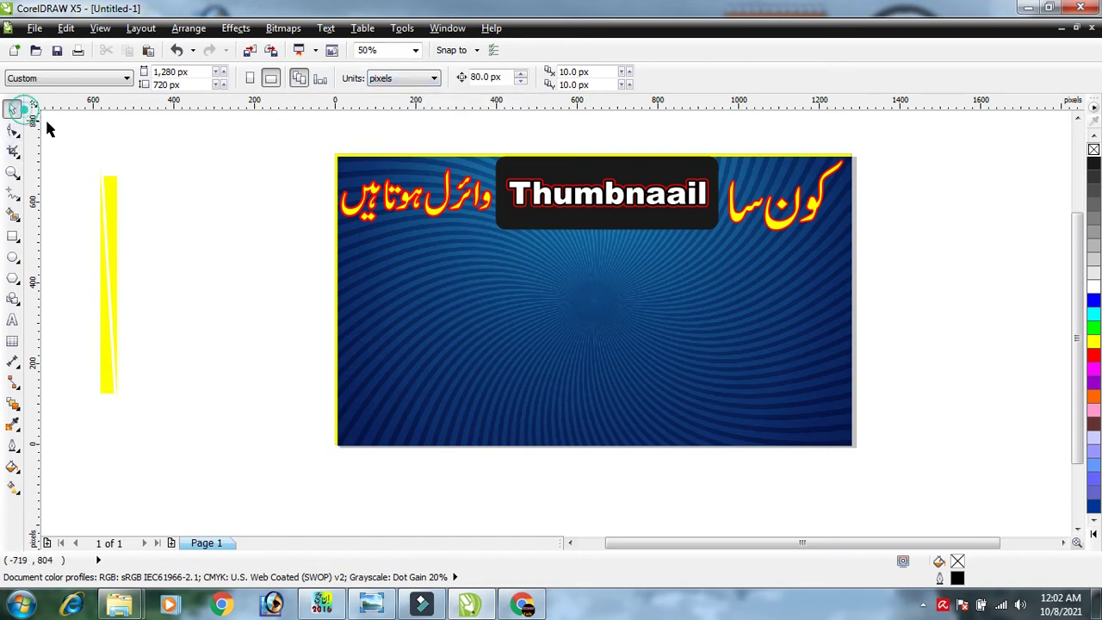
left_click_drag(67, 146, 167, 462)
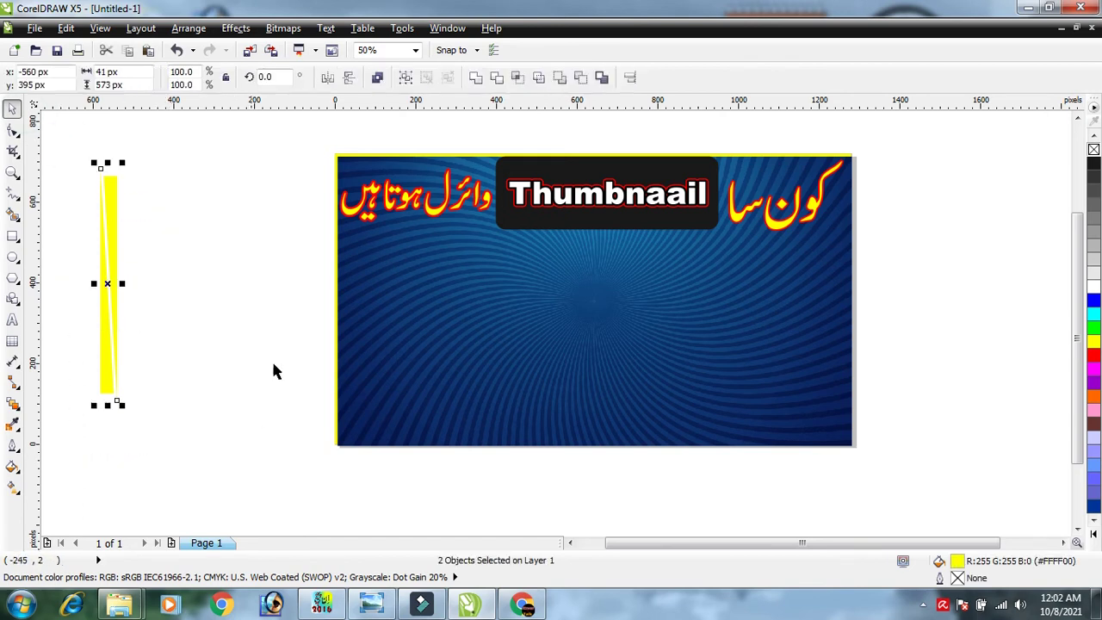
left_click(377, 78)
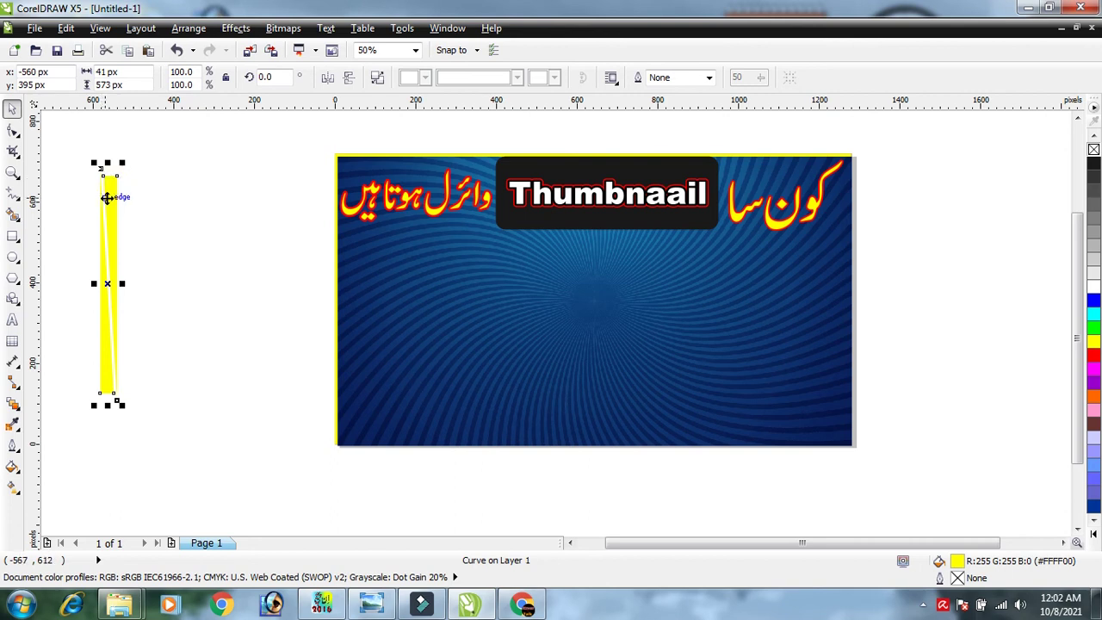
Move the combined strip onto the thumbnail and rotate it to 270° so it lies horizontally.
left_click_drag(106, 198, 425, 255)
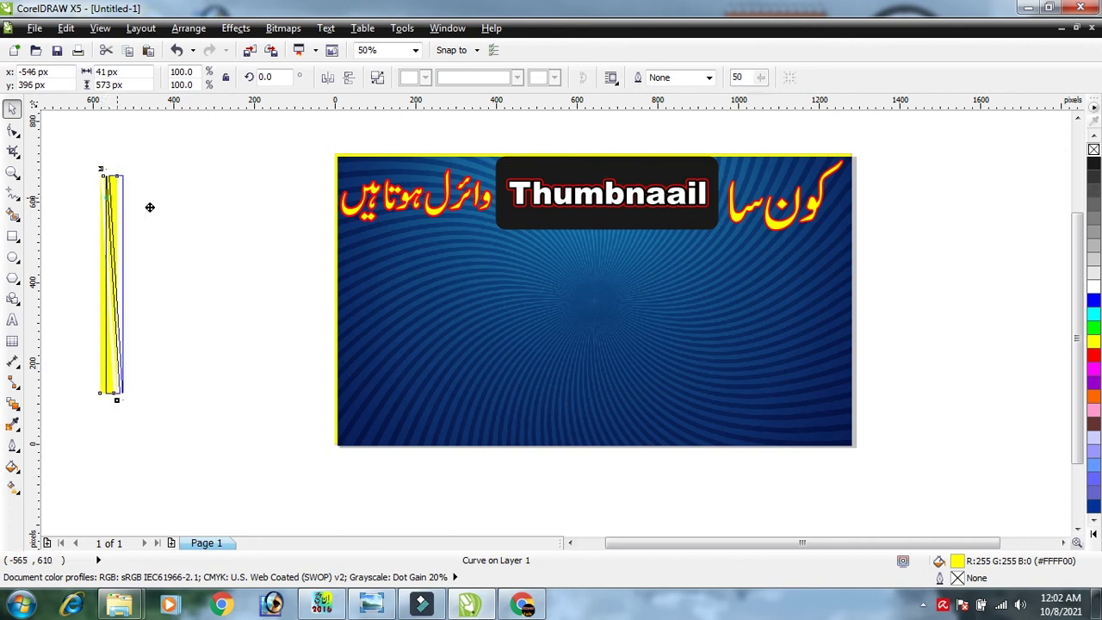
left_click(427, 251)
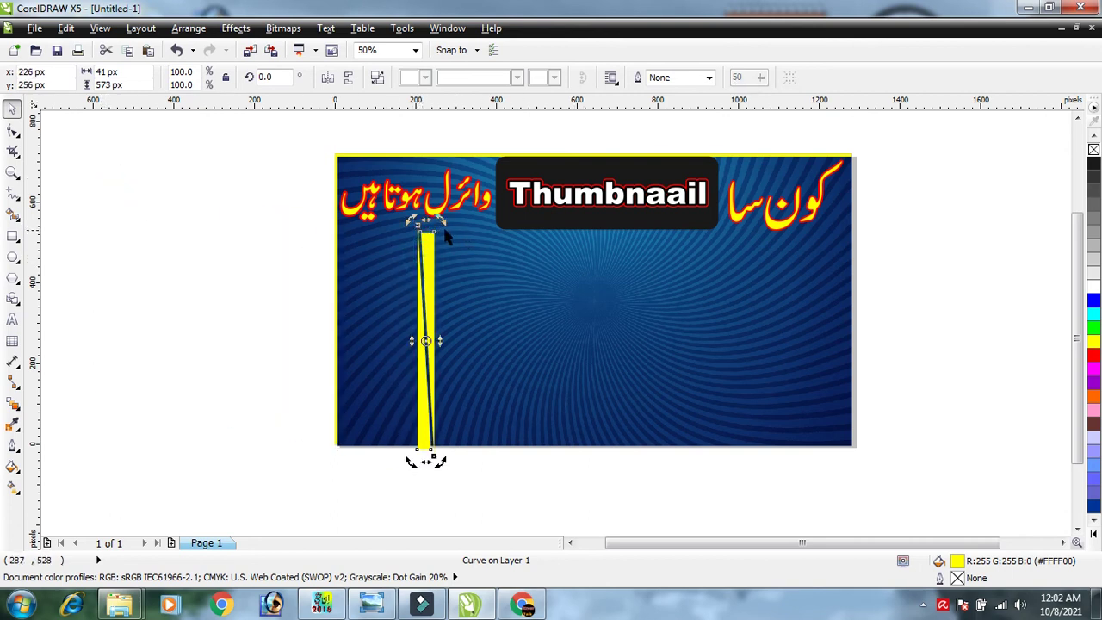
left_click_drag(442, 221, 544, 359)
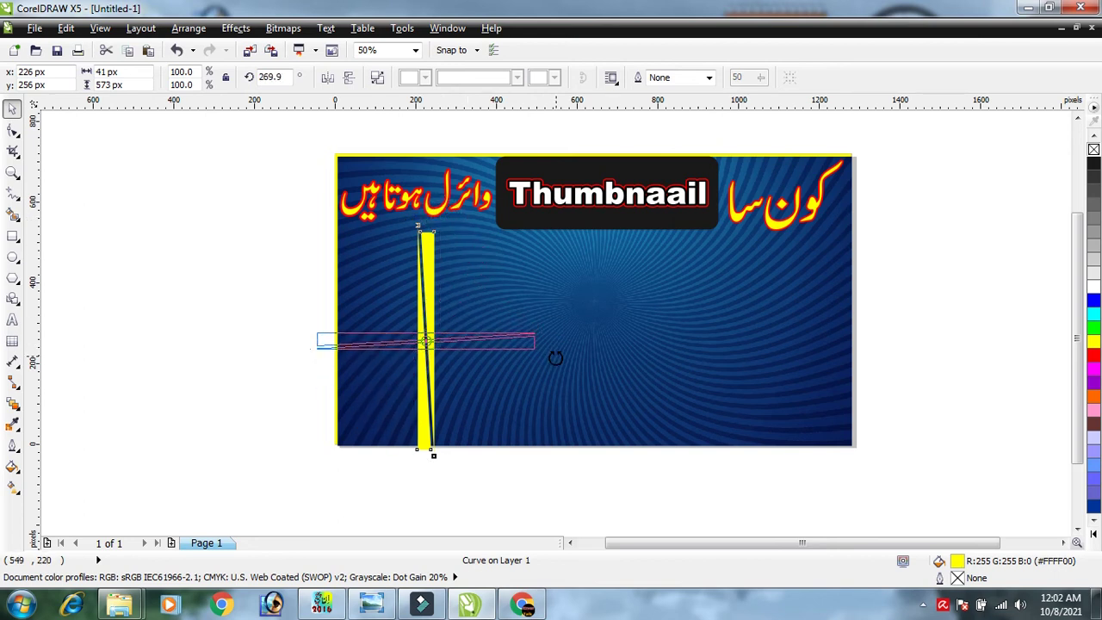
left_click_drag(443, 345, 462, 359)
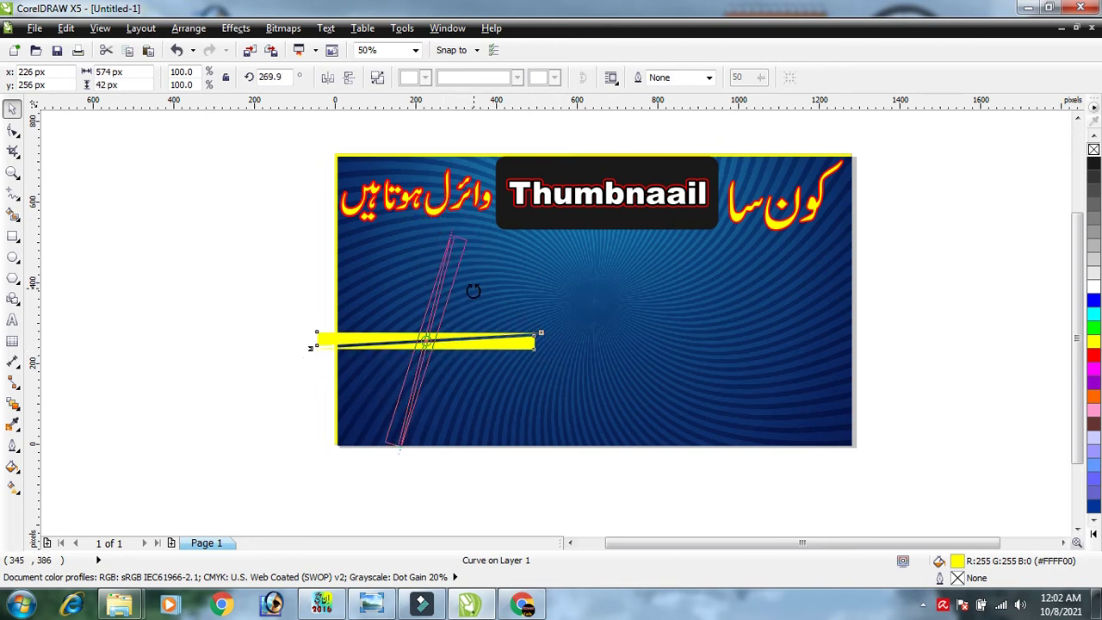
left_click_drag(461, 359, 459, 362)
left_click(127, 254)
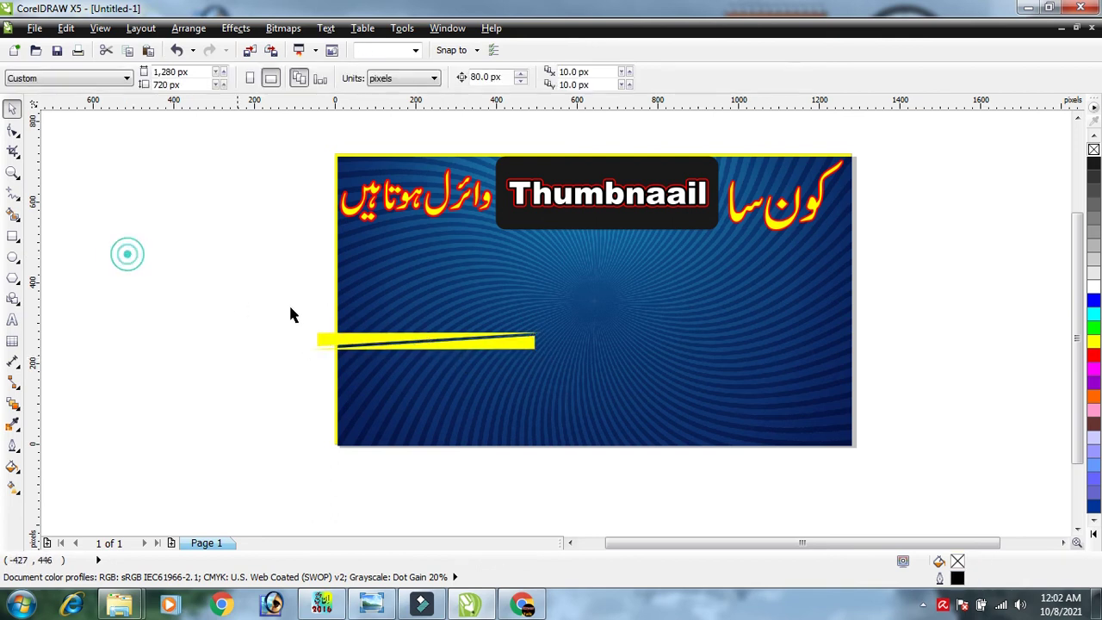
double_click(432, 338)
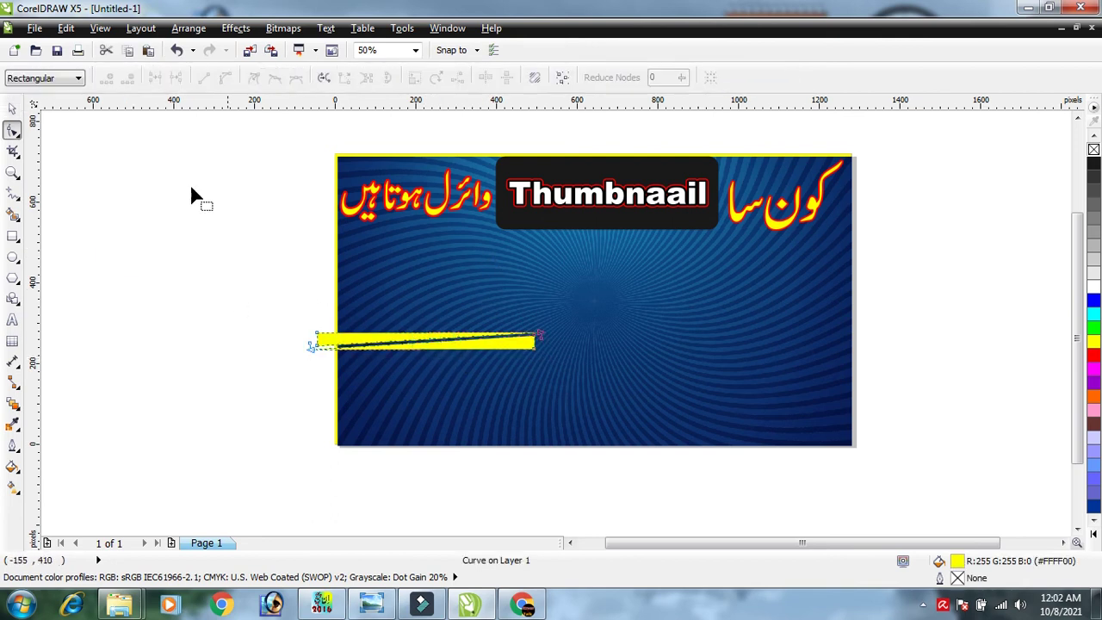
left_click(12, 109)
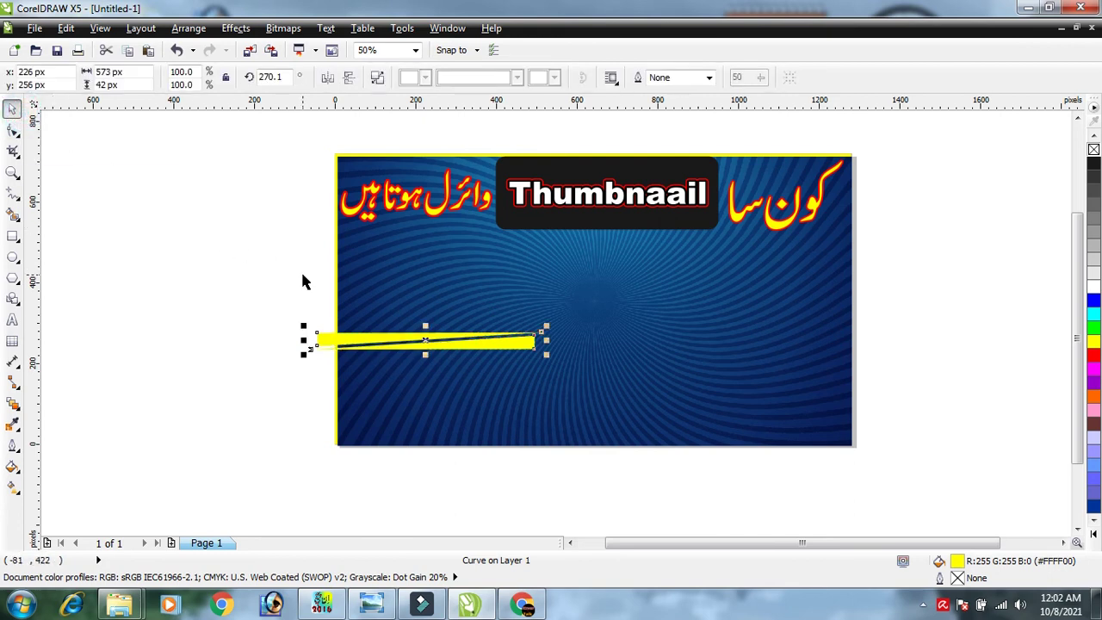
Place the strip under the top text and stretch it across the full page width.
left_click_drag(440, 340, 463, 247)
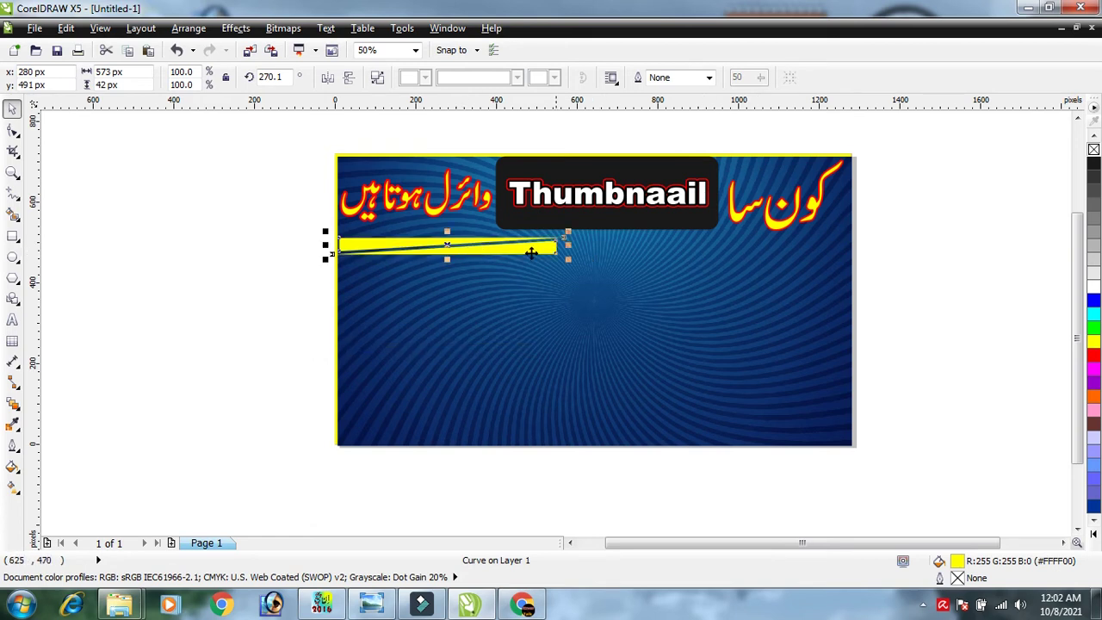
left_click_drag(568, 245, 873, 241)
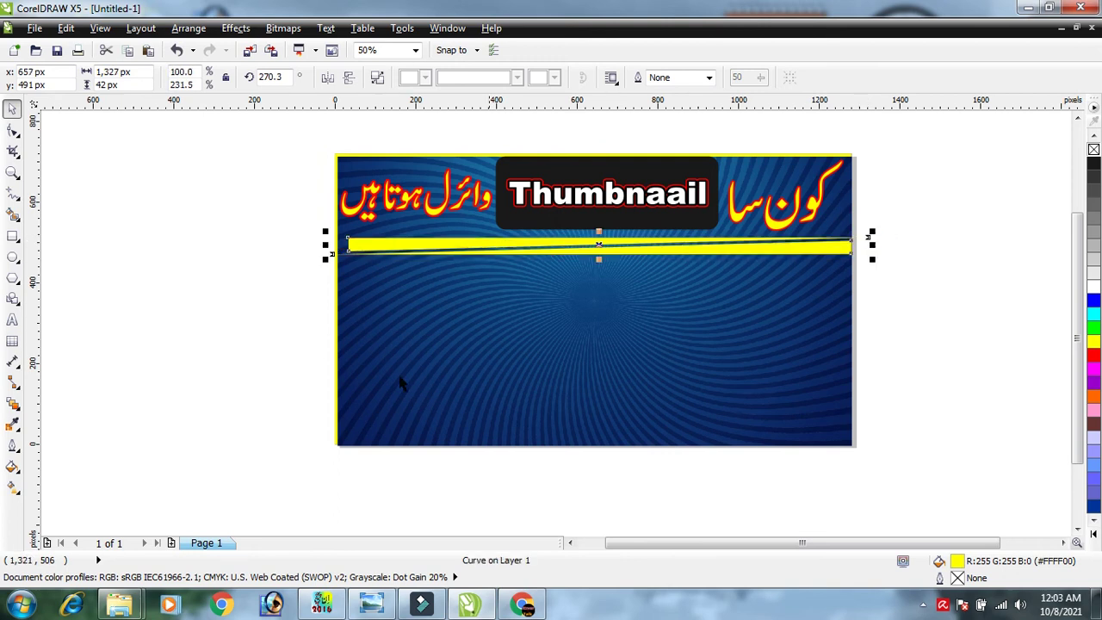
left_click(116, 272)
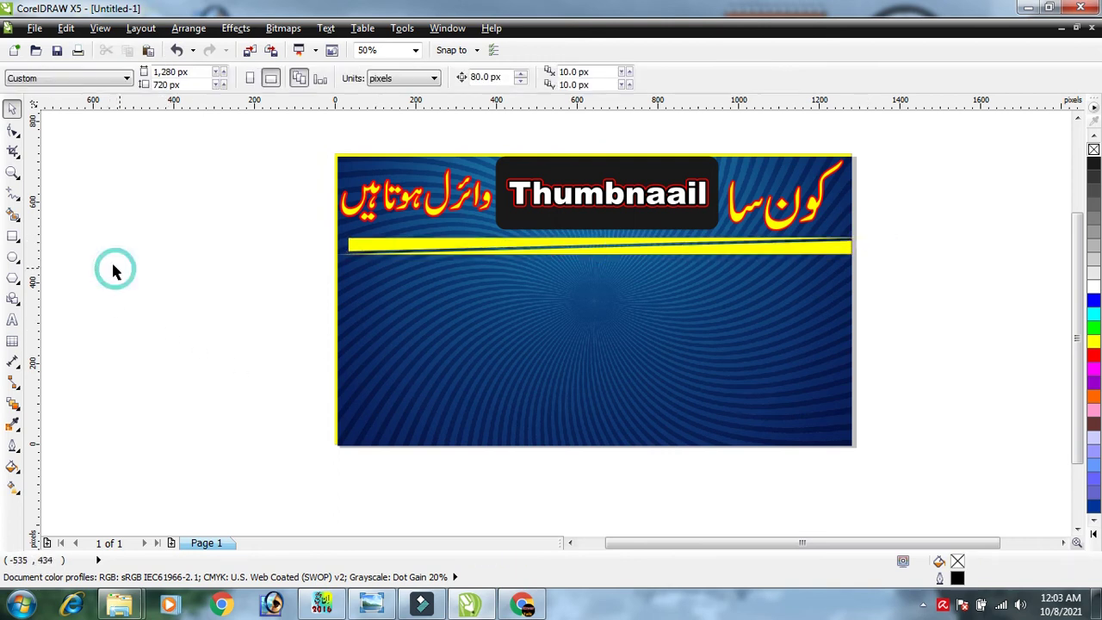
left_click(552, 248)
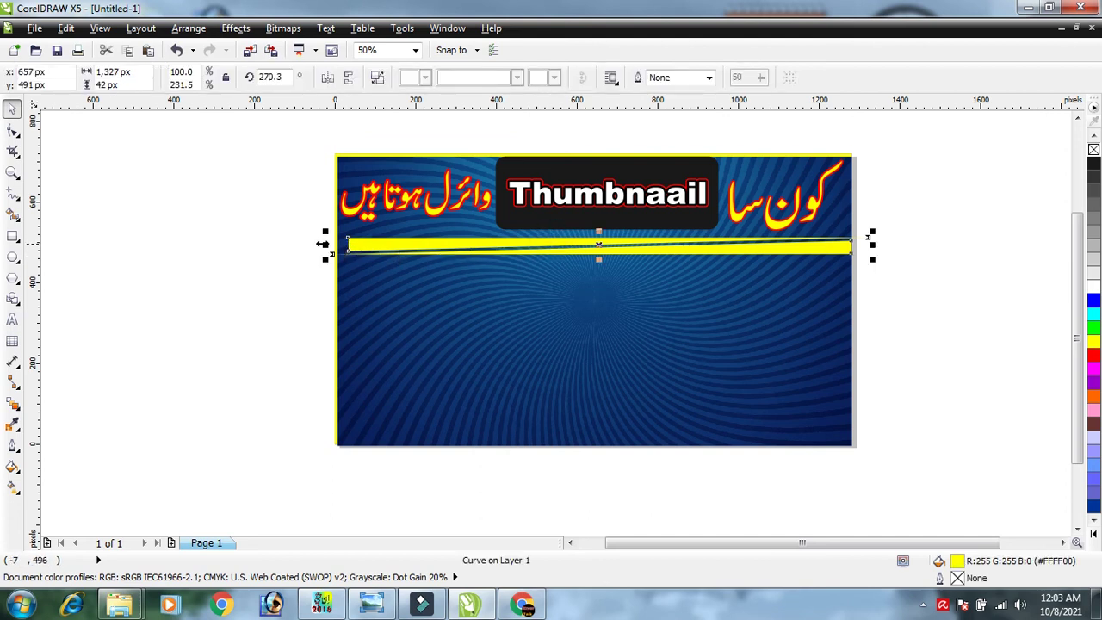
left_click_drag(323, 245, 314, 245)
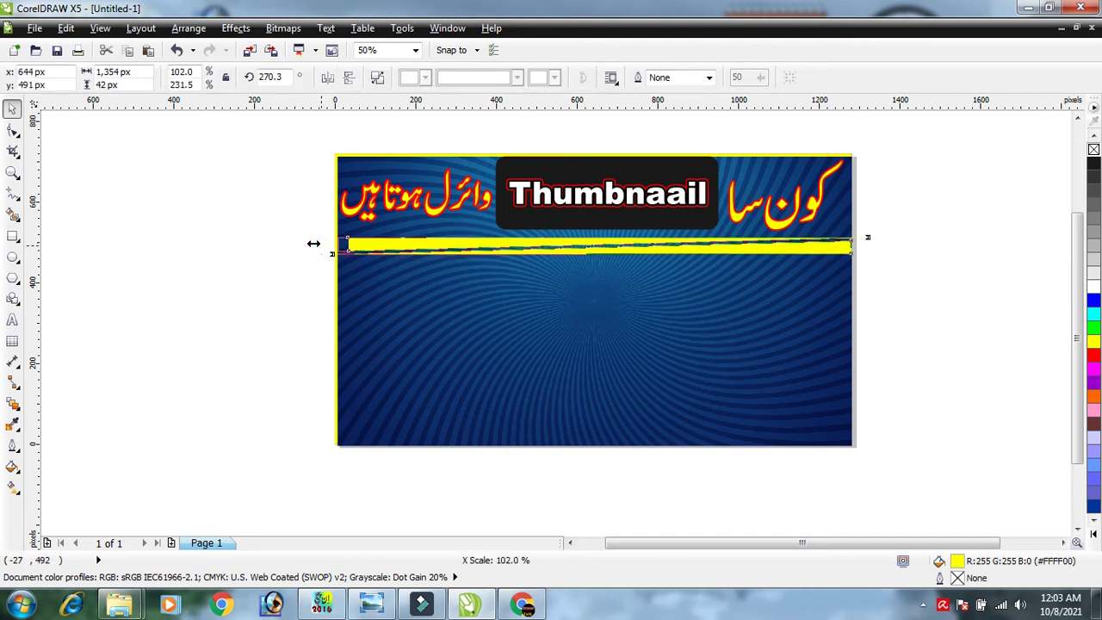
left_click(260, 241)
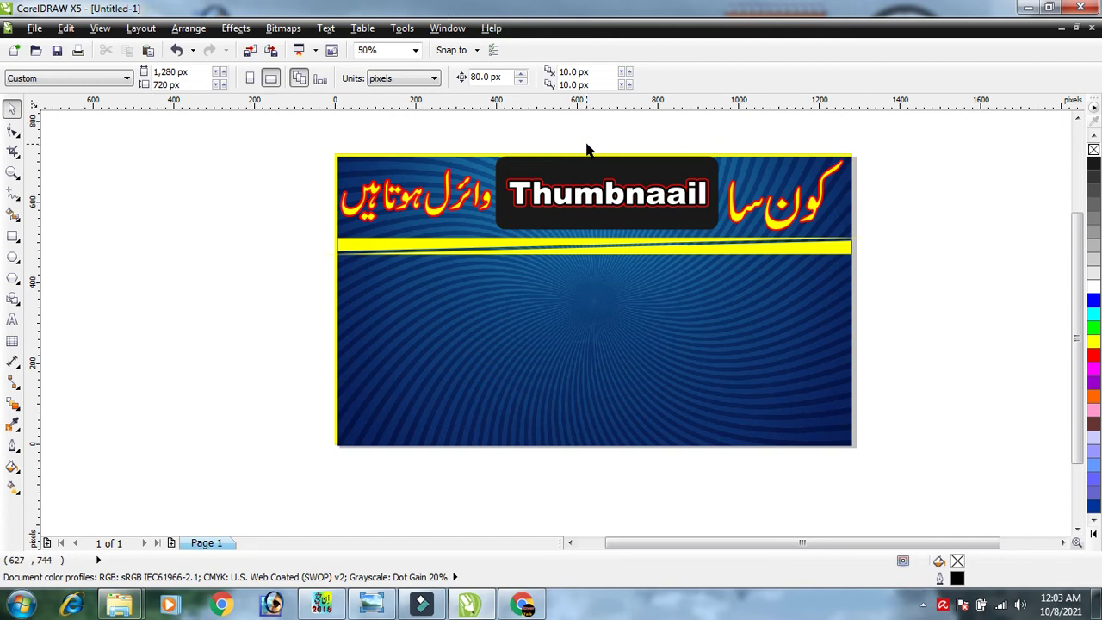
Halve the strip's height to make it a slim yellow line.
left_click(603, 250)
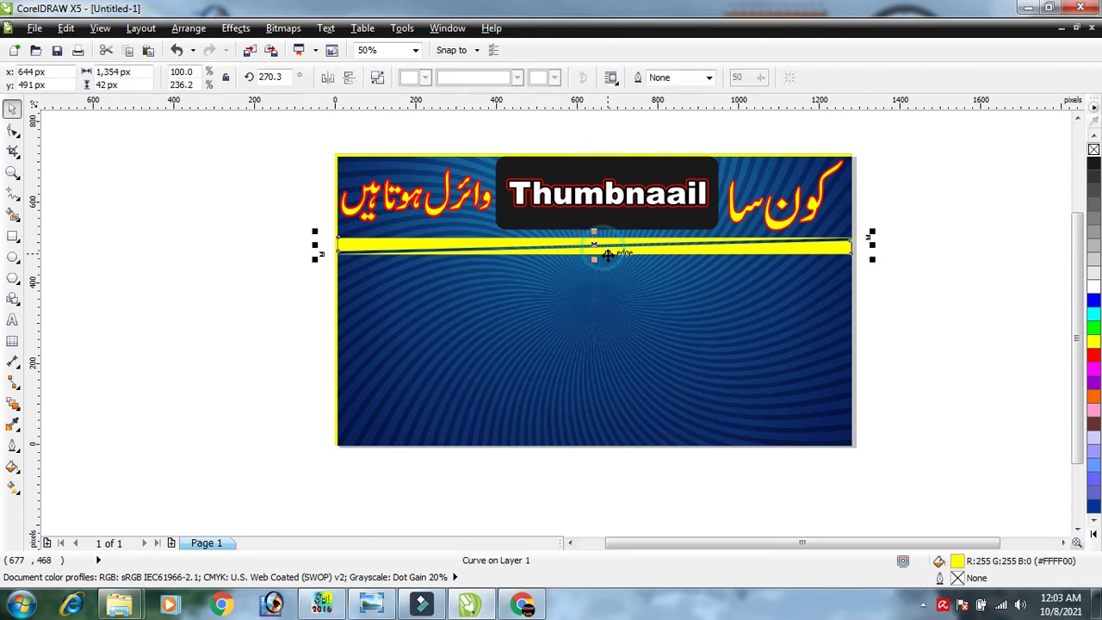
left_click_drag(593, 258, 593, 252)
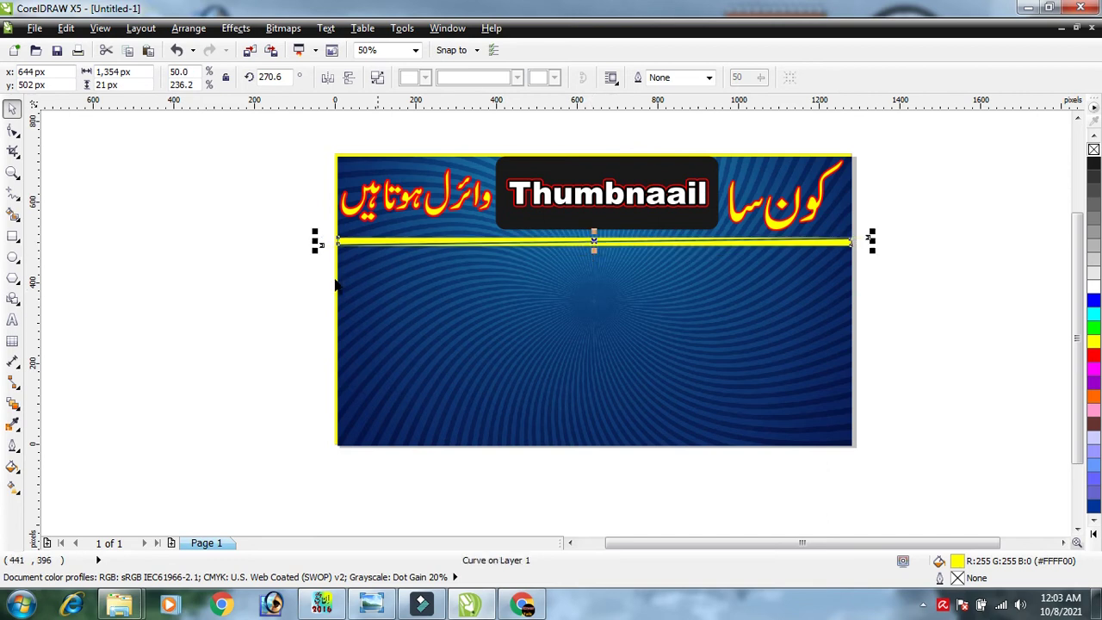
left_click(239, 238)
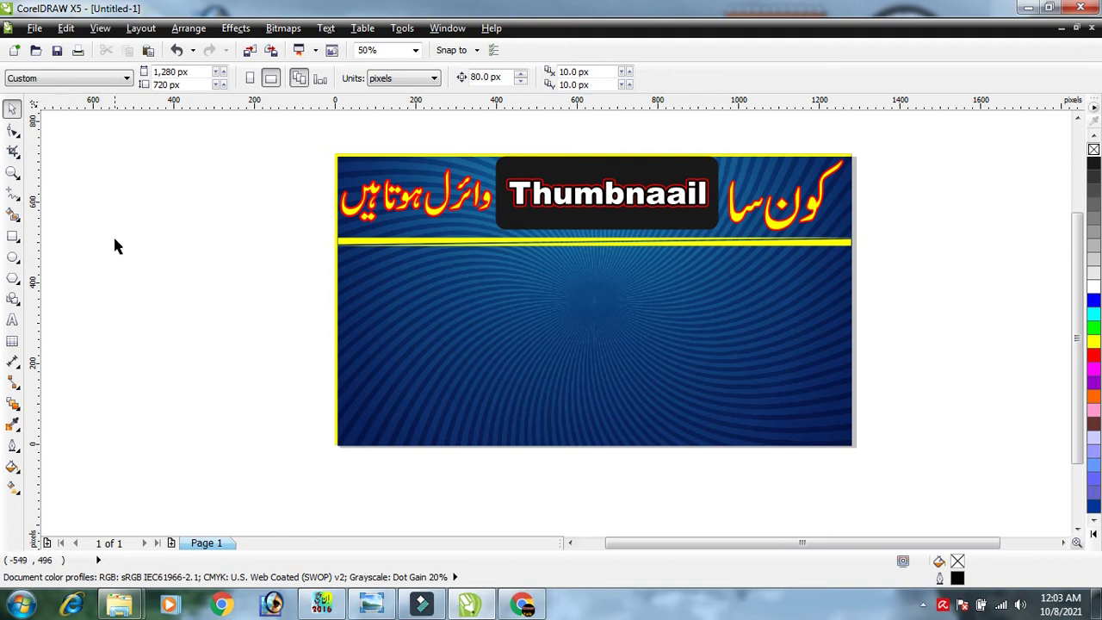
left_click(174, 251)
Minimize CorelDRAW and drag the 'profishnal bana sekhye' EPS file onto the canvas to import it.
left_click(1034, 9)
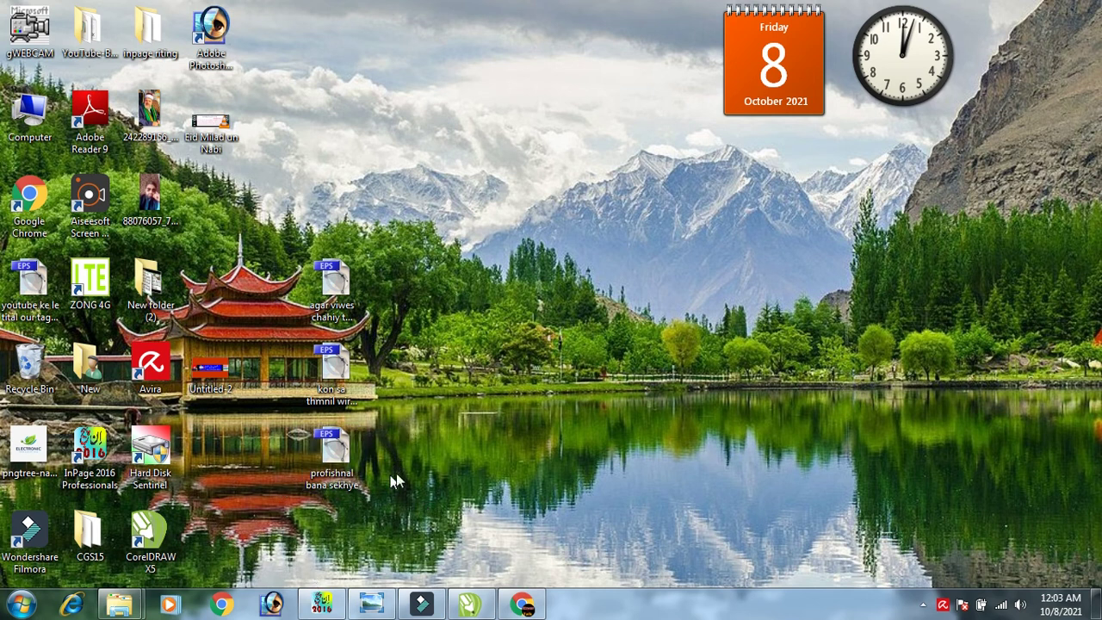
mouse_move(327, 450)
left_mouse_down()
mouse_move(426, 564)
mouse_move(385, 369)
left_mouse_up()
left_click_drag(317, 373, 493, 360)
Confirm the EPS import and park the Urdu text, scaled to about half size, left of the page.
left_click(506, 386)
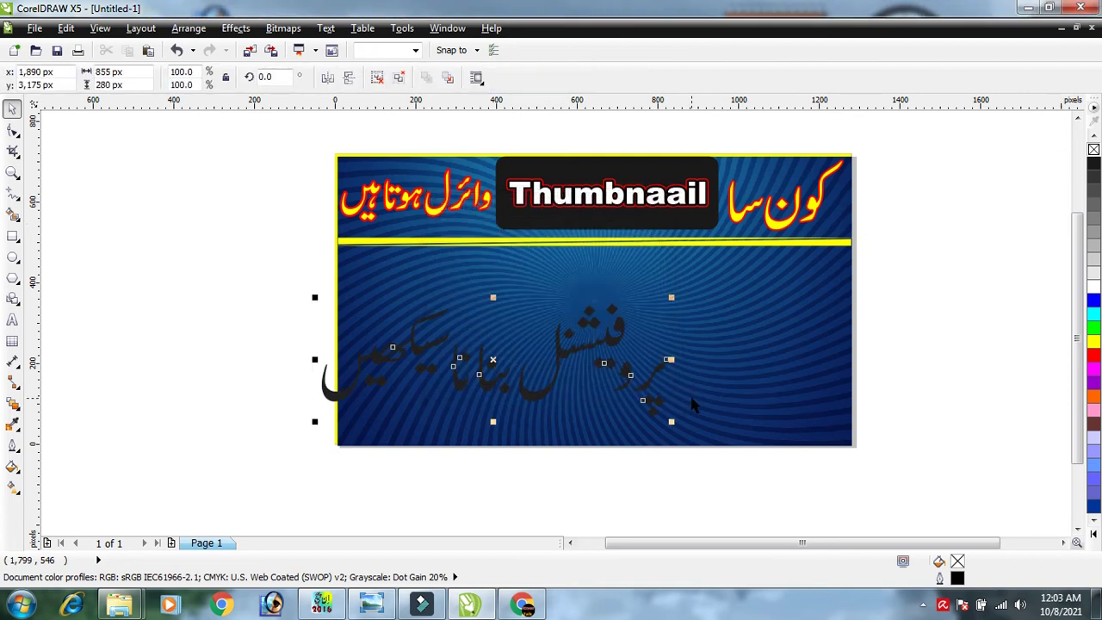
left_click_drag(671, 421, 706, 438)
left_click_drag(592, 359, 258, 364)
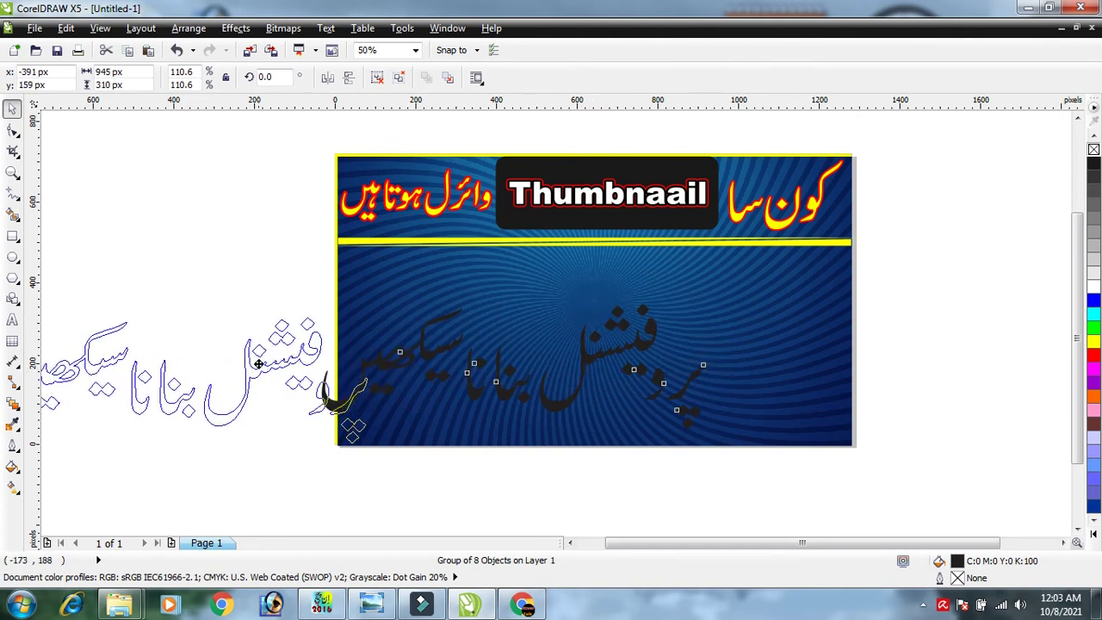
left_click_drag(258, 363, 267, 371)
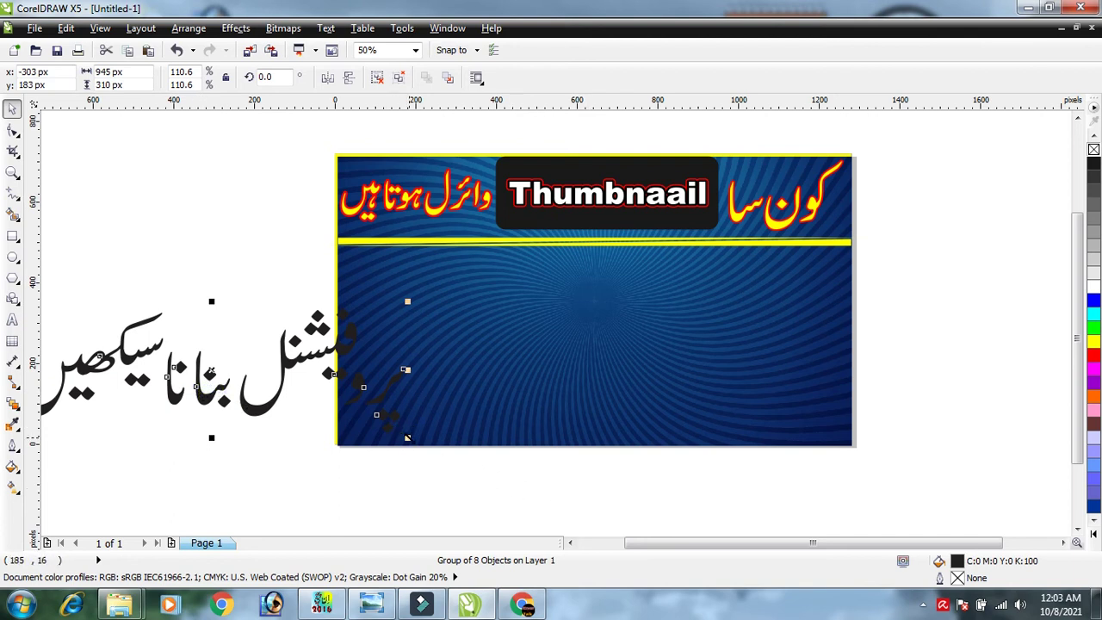
left_click_drag(408, 437, 204, 370)
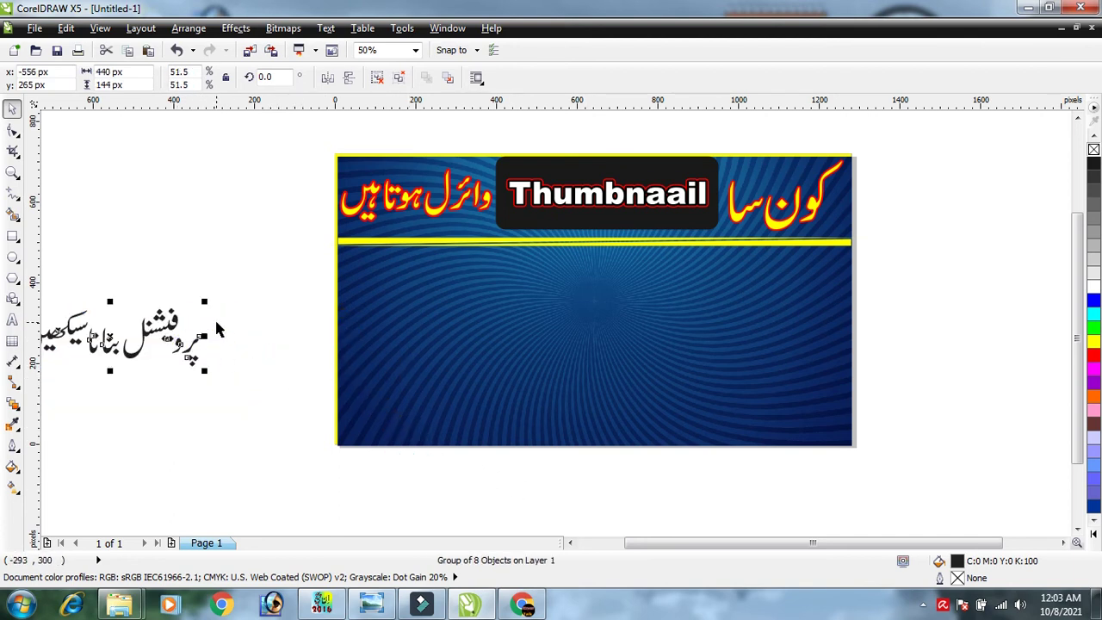
left_click_drag(128, 333, 216, 337)
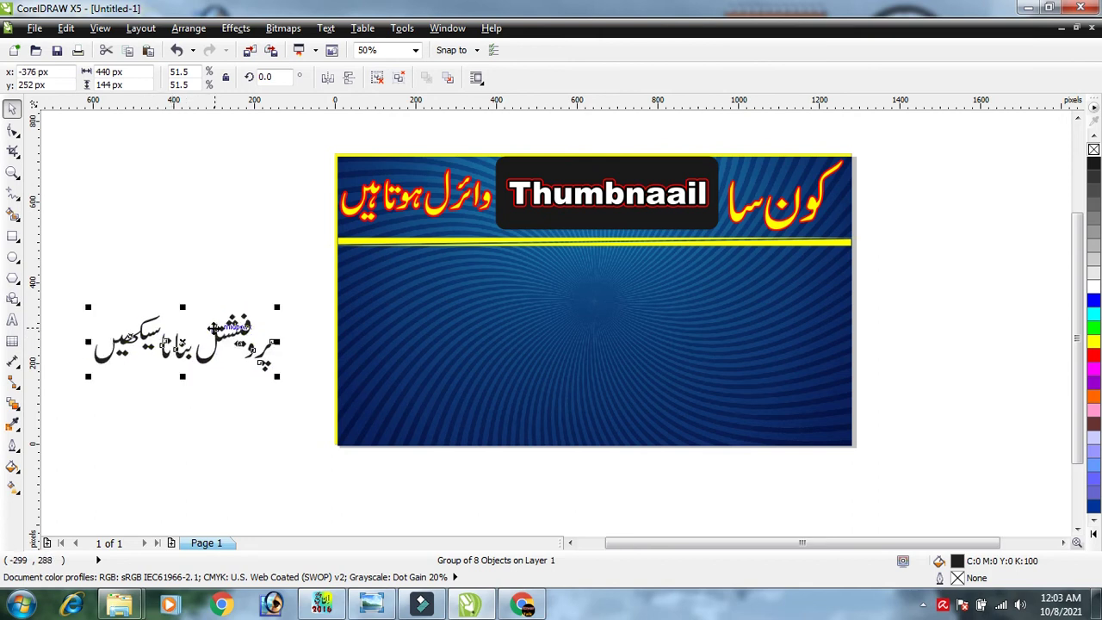
Ungroup the Urdu text and combine the 'professional' word's pieces into one shape.
left_click(377, 78)
left_click(103, 465)
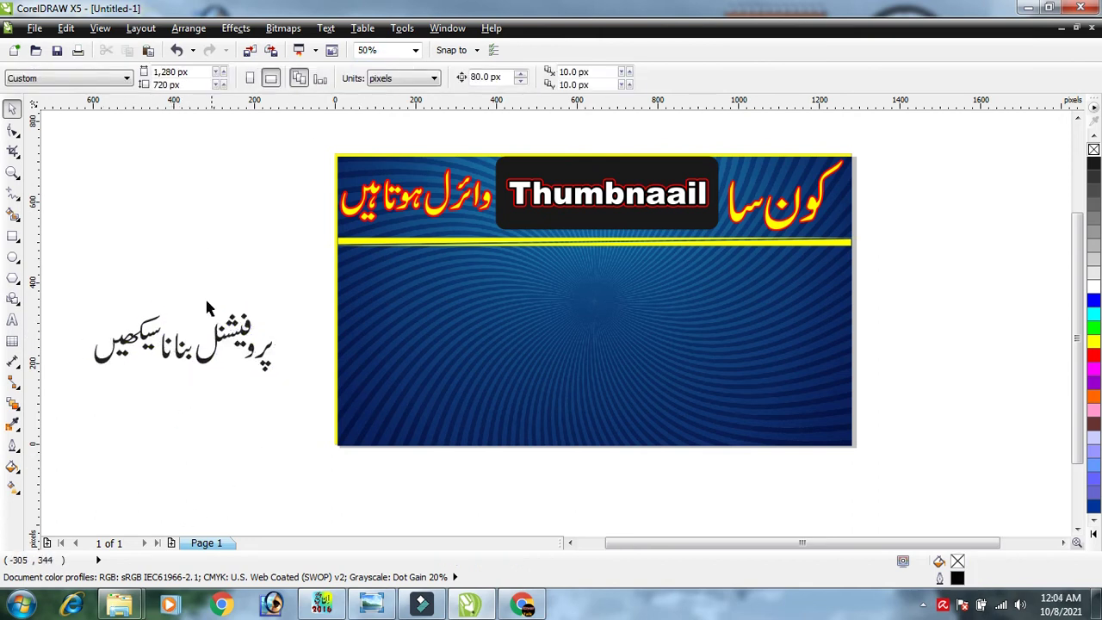
left_click_drag(192, 295, 284, 339)
left_click_drag(291, 377, 291, 378)
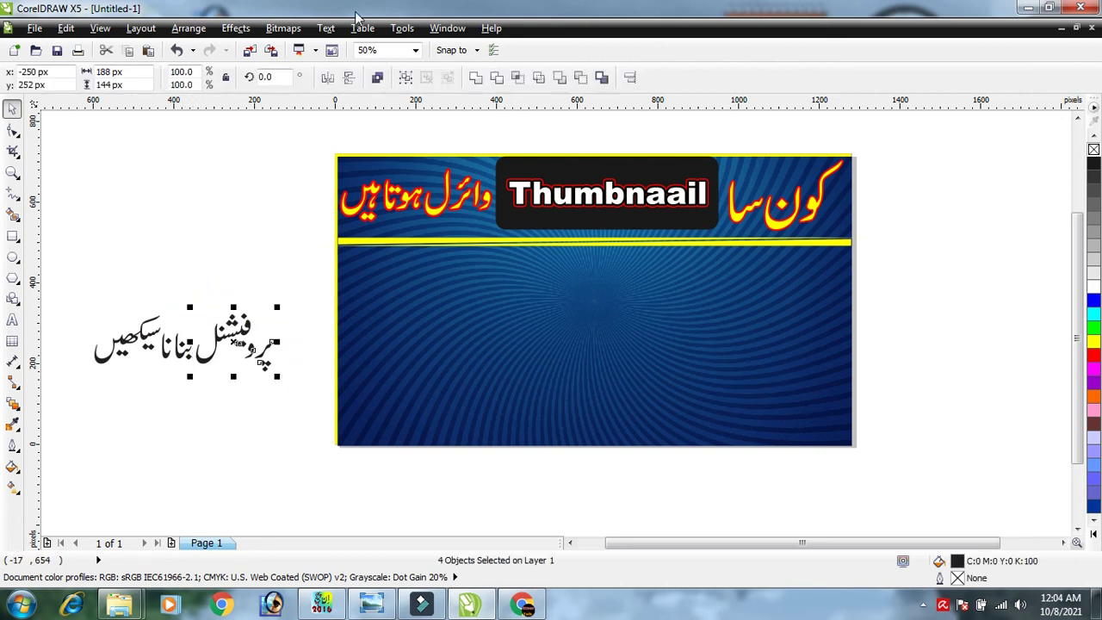
left_click(377, 78)
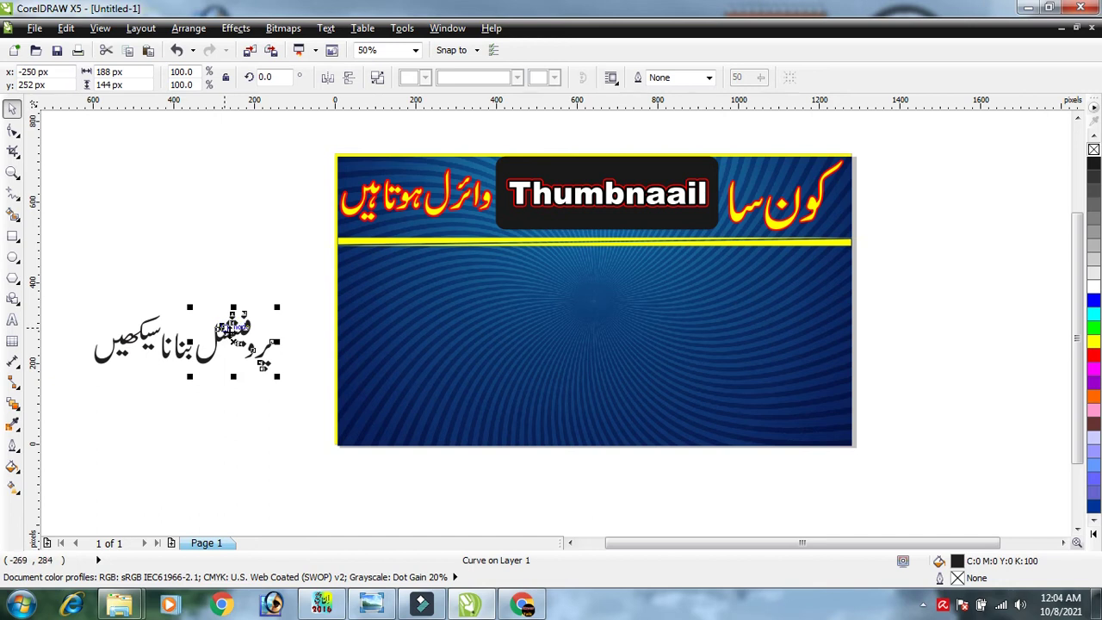
left_click_drag(232, 328, 262, 448)
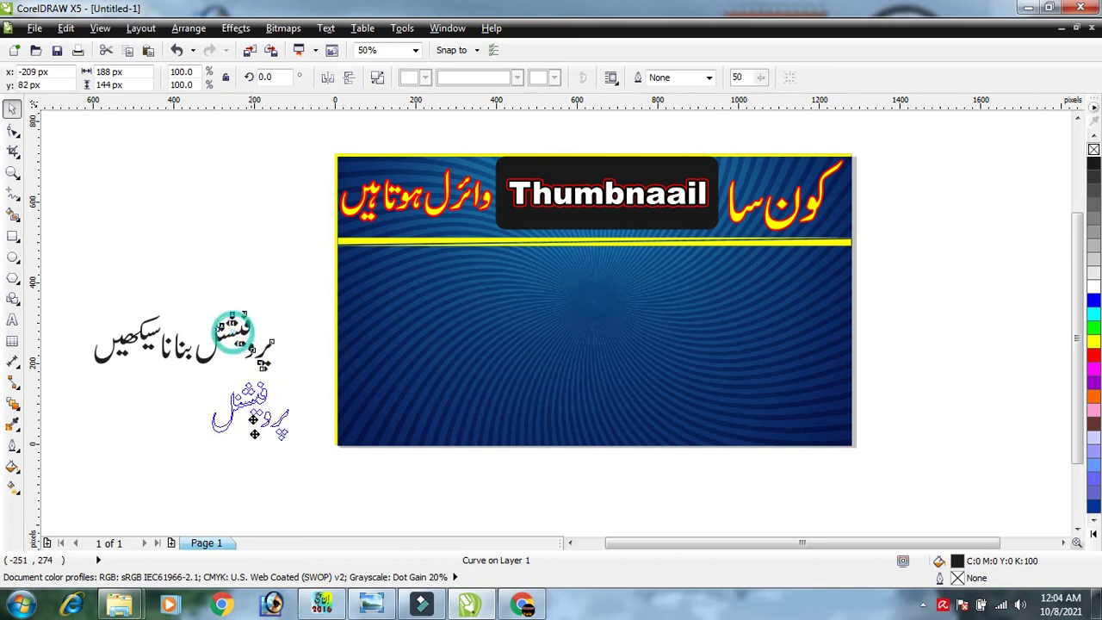
left_click(170, 445)
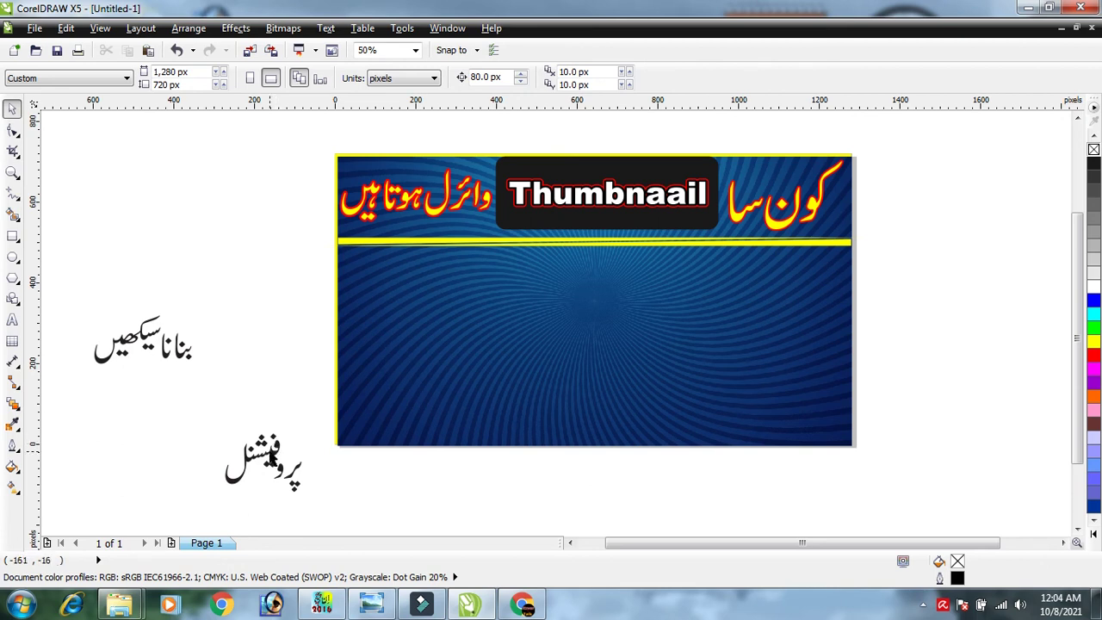
Move the word to the banner's right below the yellow line, fill it yellow, enlarge about 119%.
left_click_drag(271, 461, 803, 268)
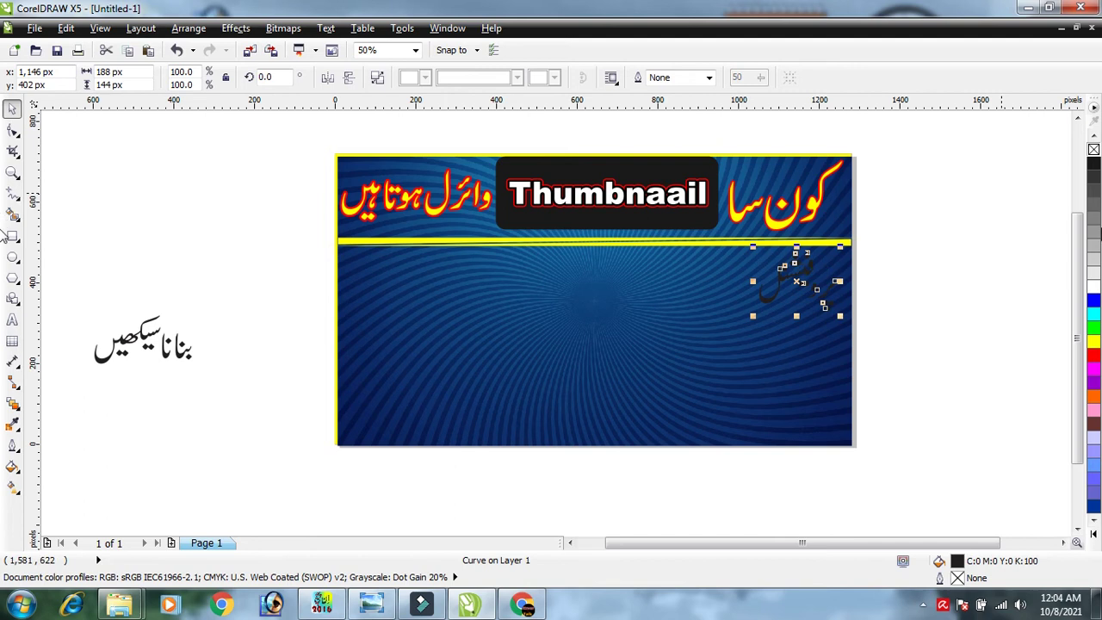
left_click(1093, 342)
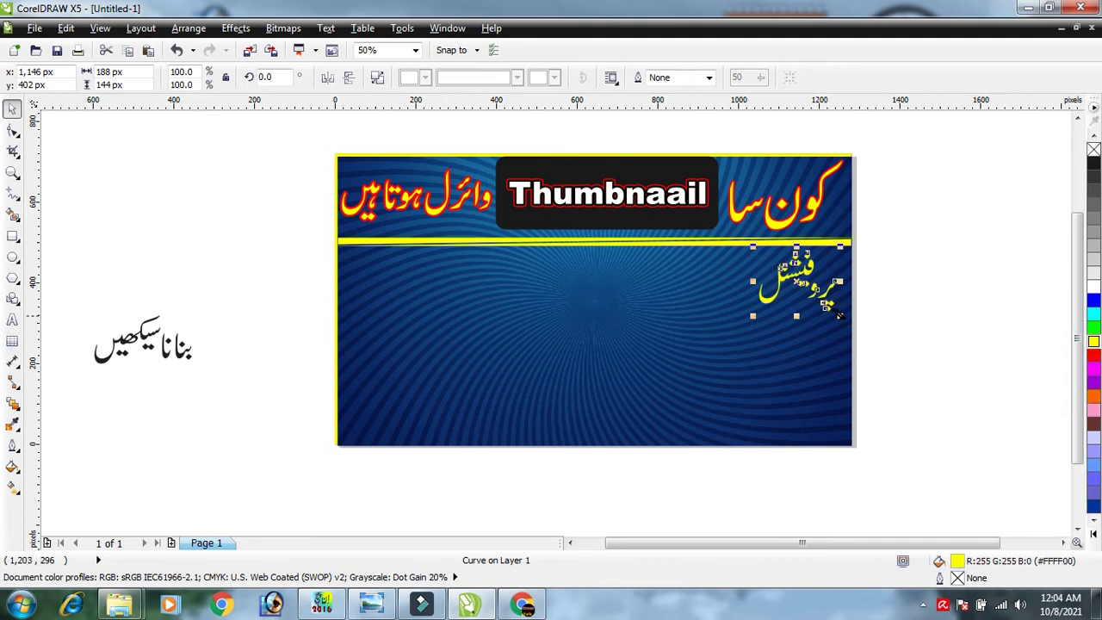
left_click_drag(837, 315, 866, 336)
left_click_drag(818, 291, 812, 290)
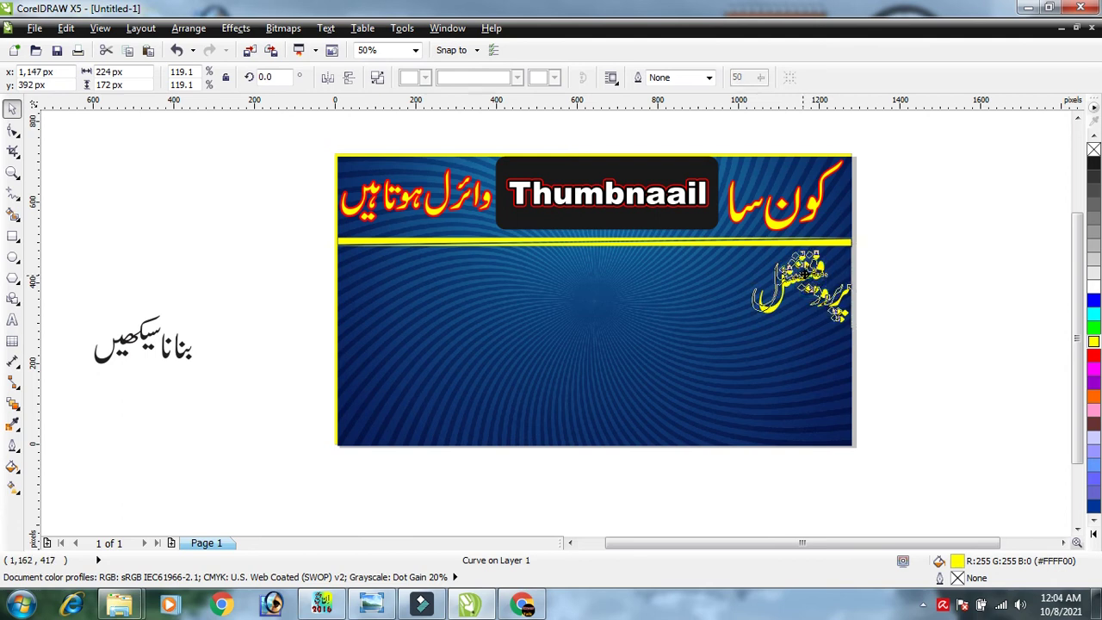
left_click(923, 286)
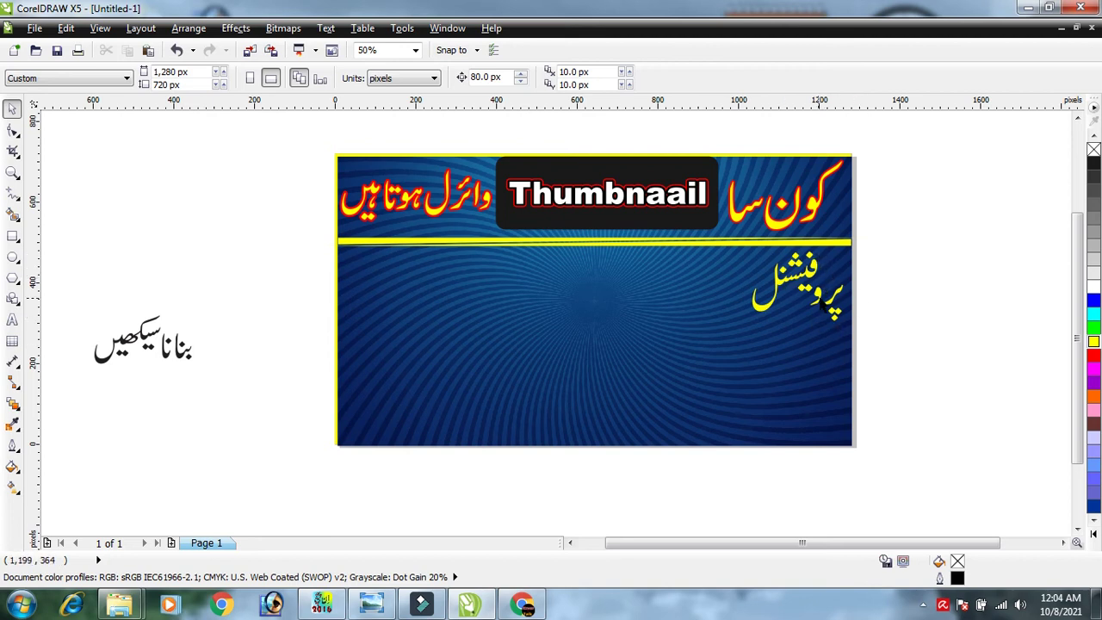
Give the Urdu word an 8 px red outline with round corners and caps, behind fill, scaled with image.
left_click(810, 298)
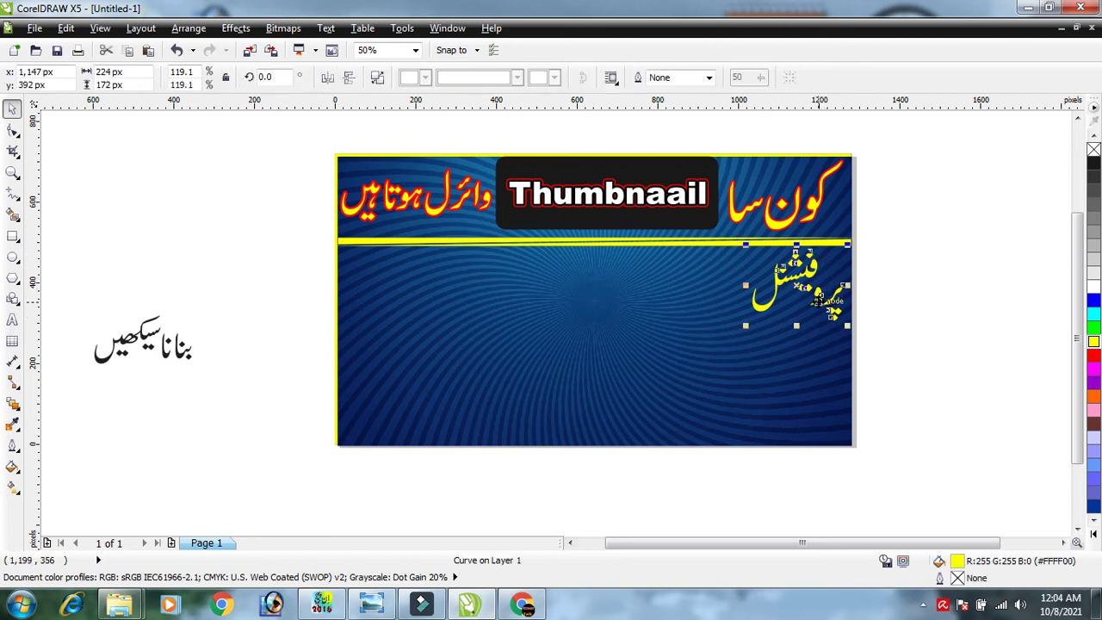
key("F12")
left_click(462, 211)
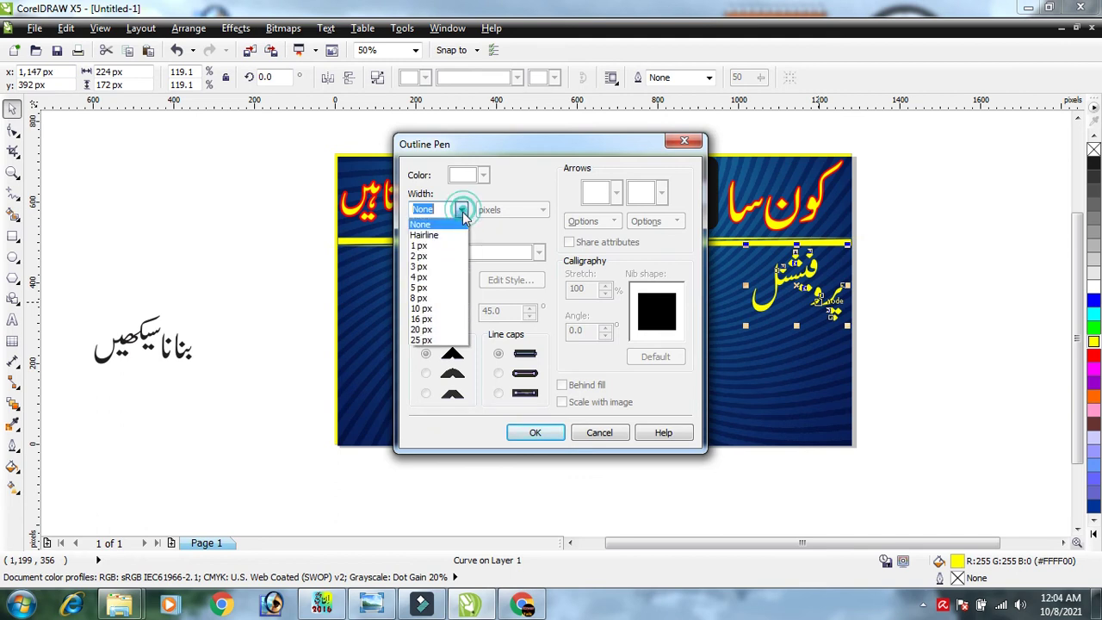
left_click(422, 298)
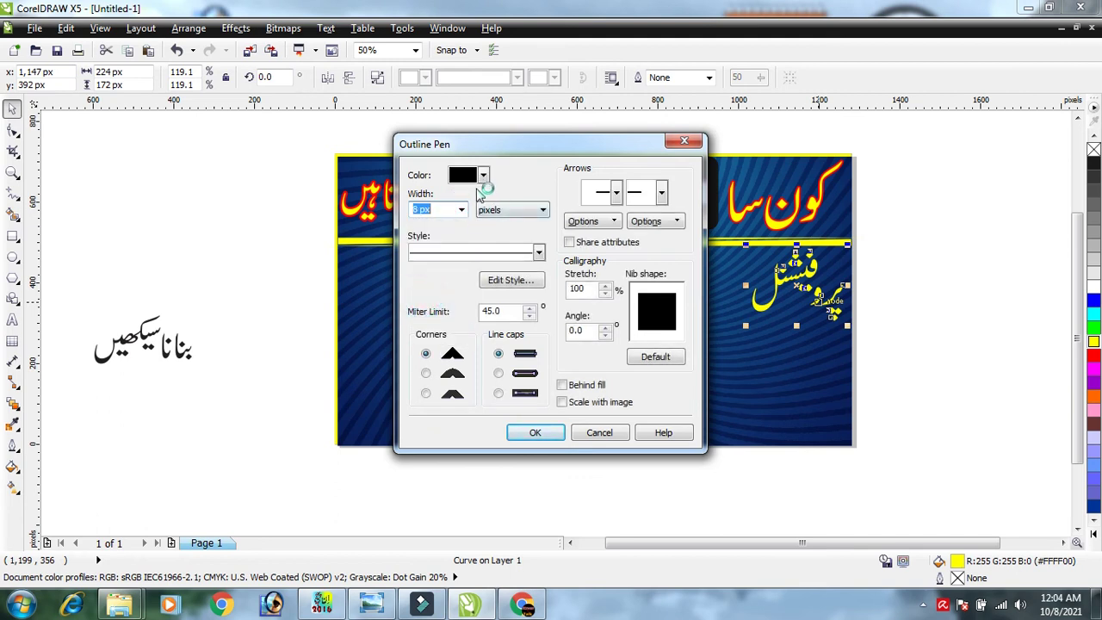
left_click(483, 176)
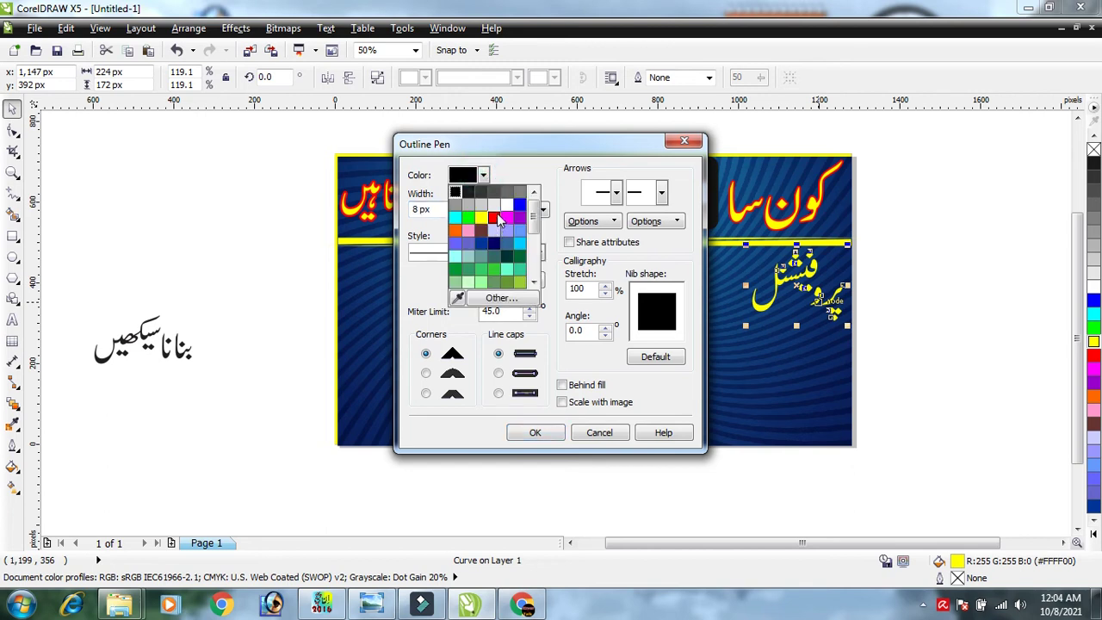
left_click(493, 217)
left_click(425, 374)
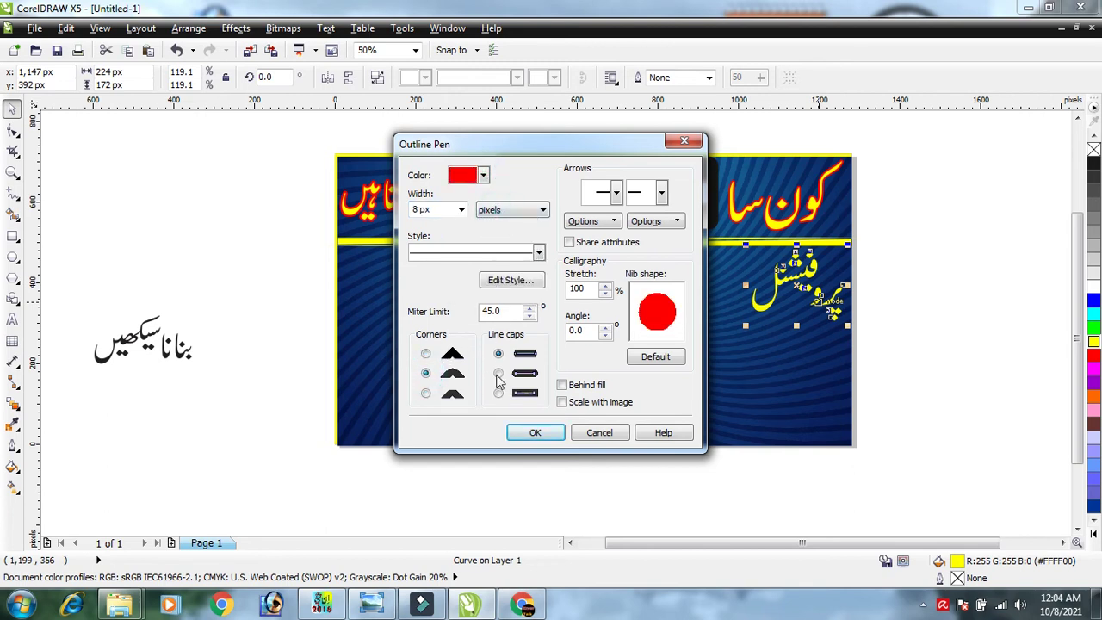
left_click(499, 374)
left_click(562, 385)
left_click(562, 402)
left_click(555, 434)
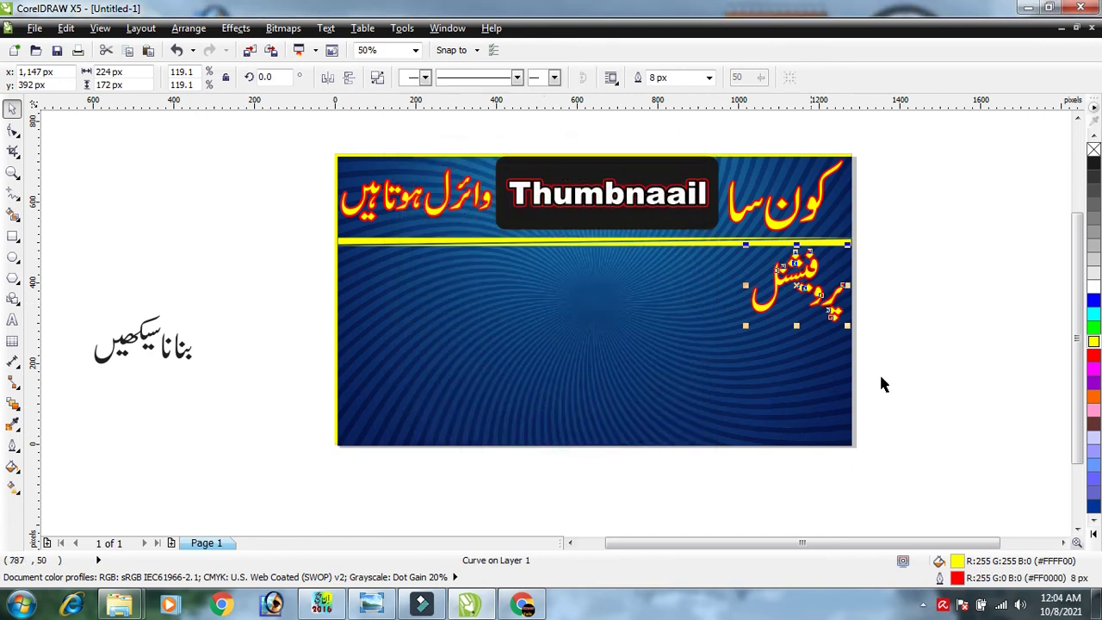
left_click(966, 356)
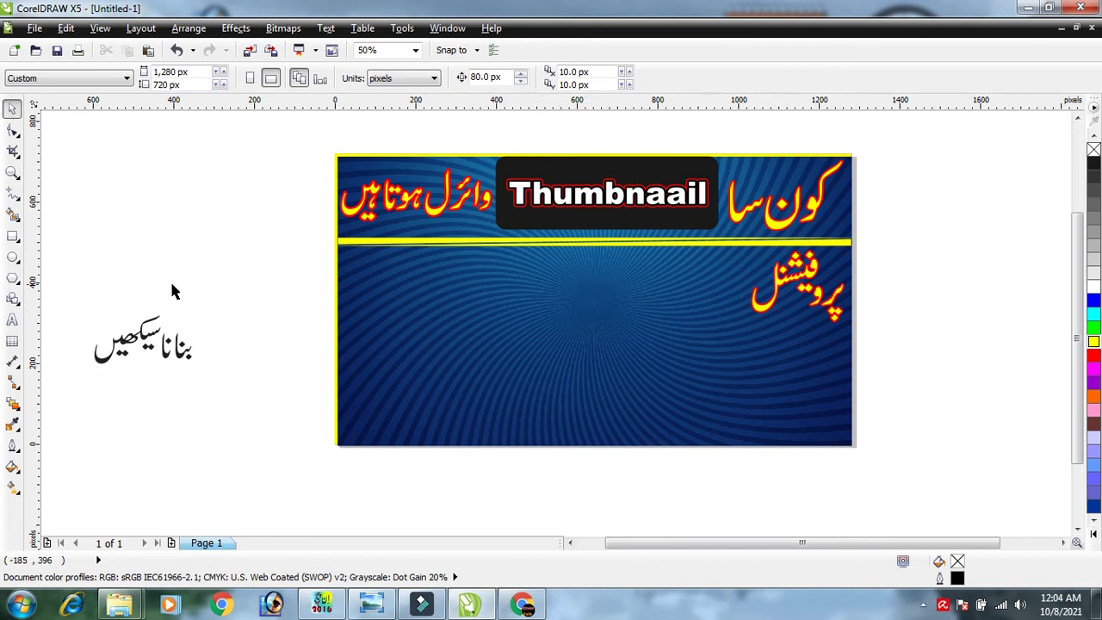
Type the text 'Thumbnaail' on the canvas with the Text tool.
left_click(12, 321)
left_click(175, 440)
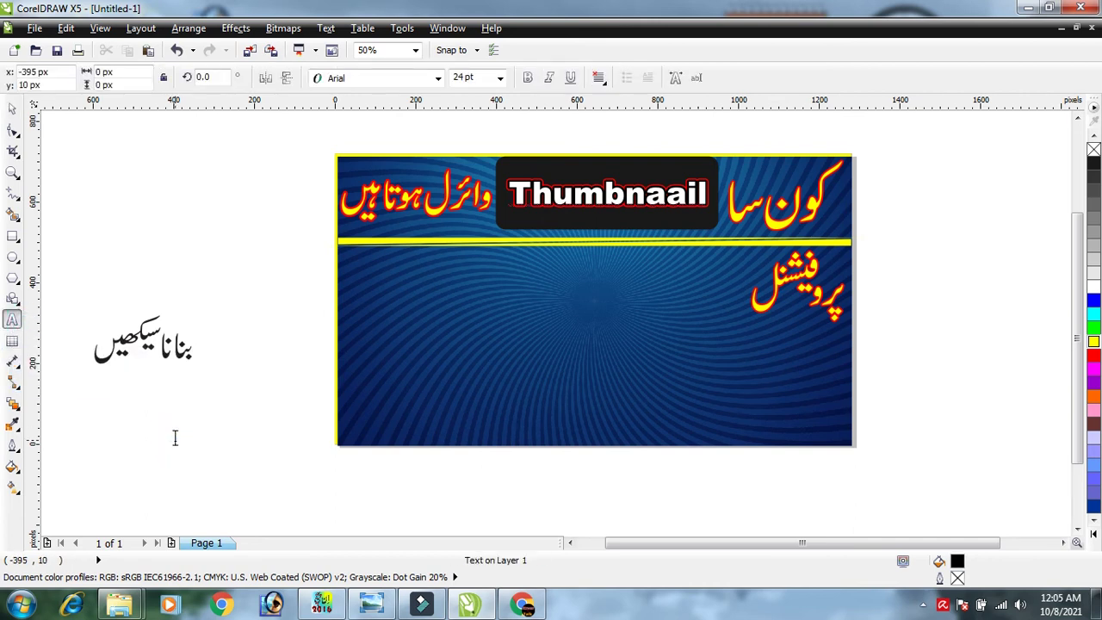
type("T")
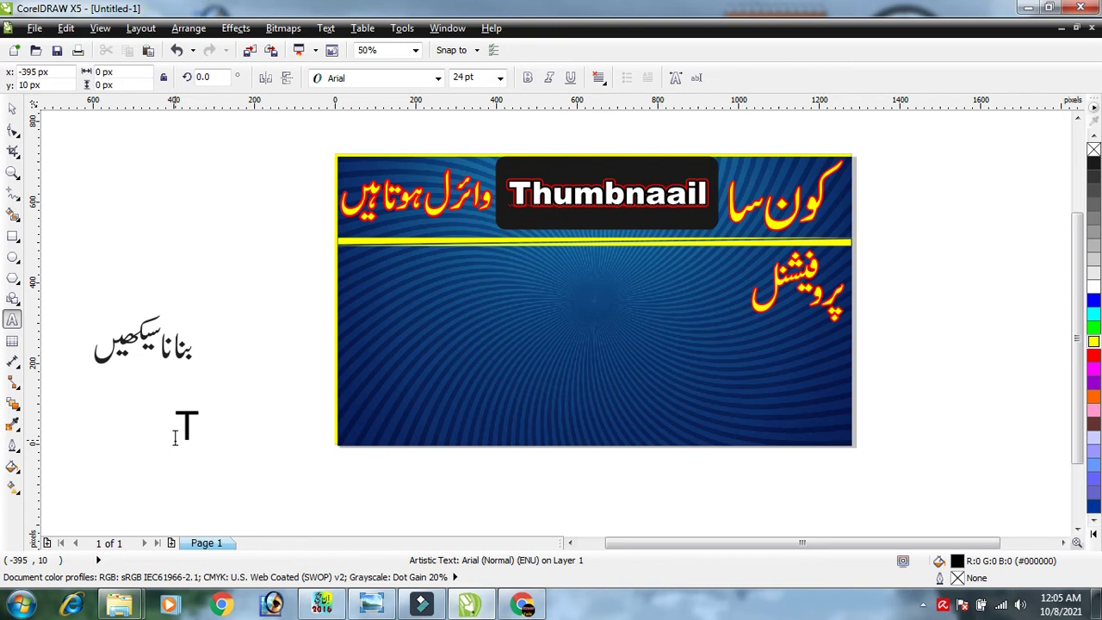
type("humb")
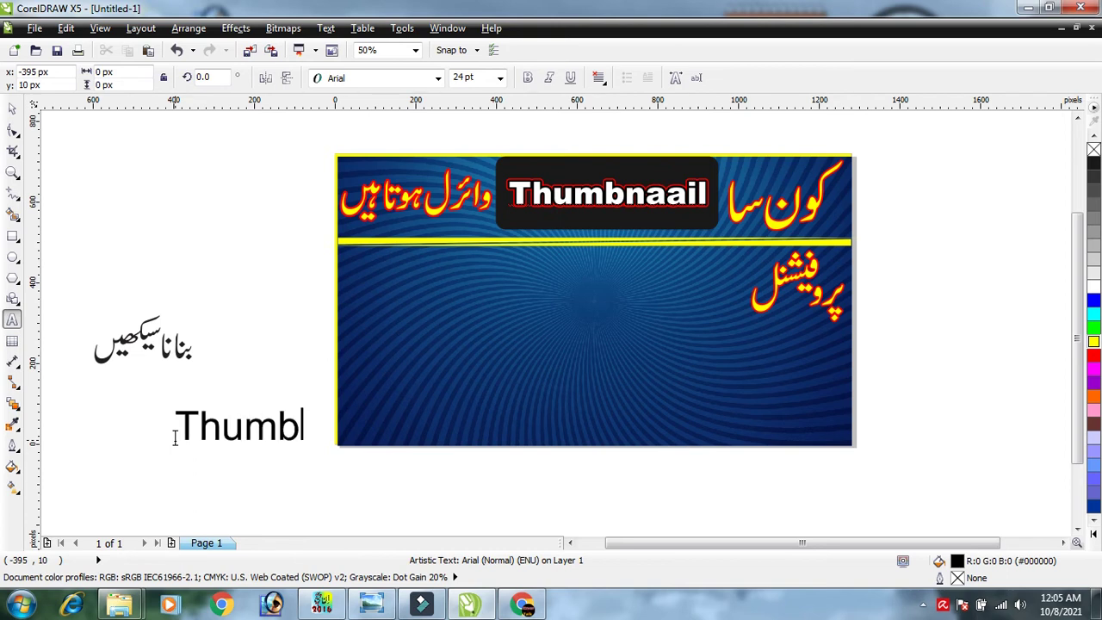
type("naail")
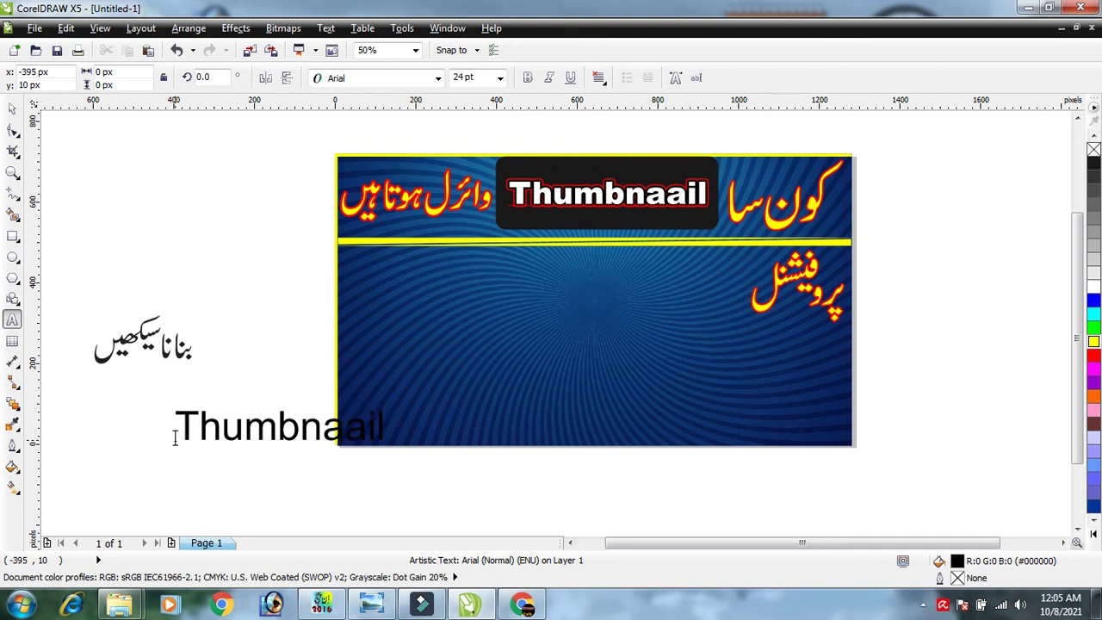
left_click(13, 109)
left_click(210, 501)
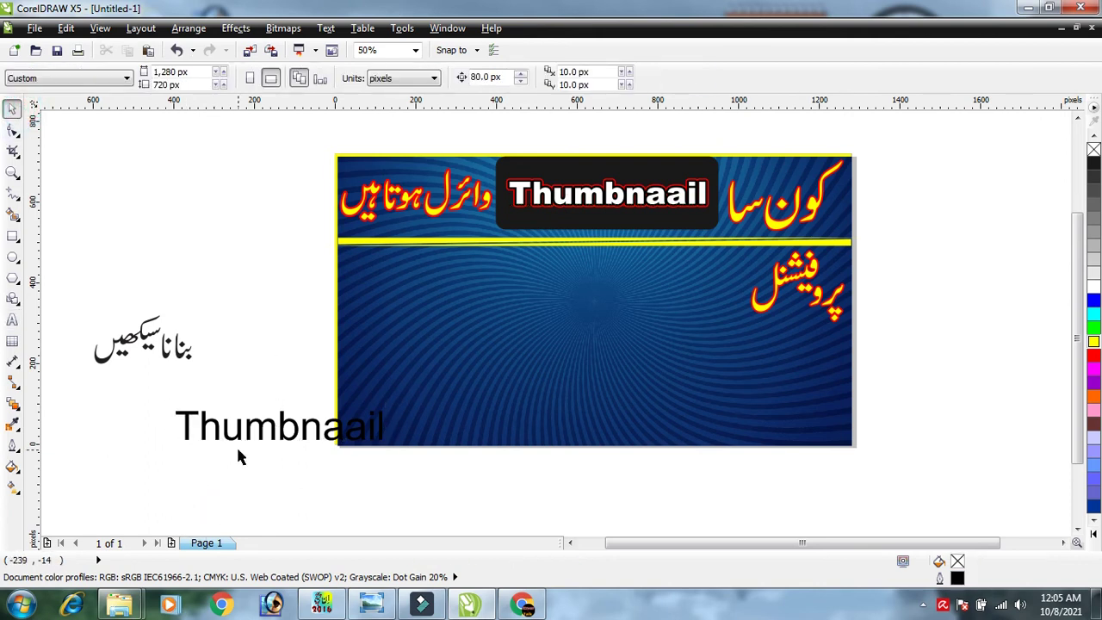
Set 'Thumbnaail' to Arial Black, move it onto the banner below the yellow line, and make it white.
left_click(266, 431)
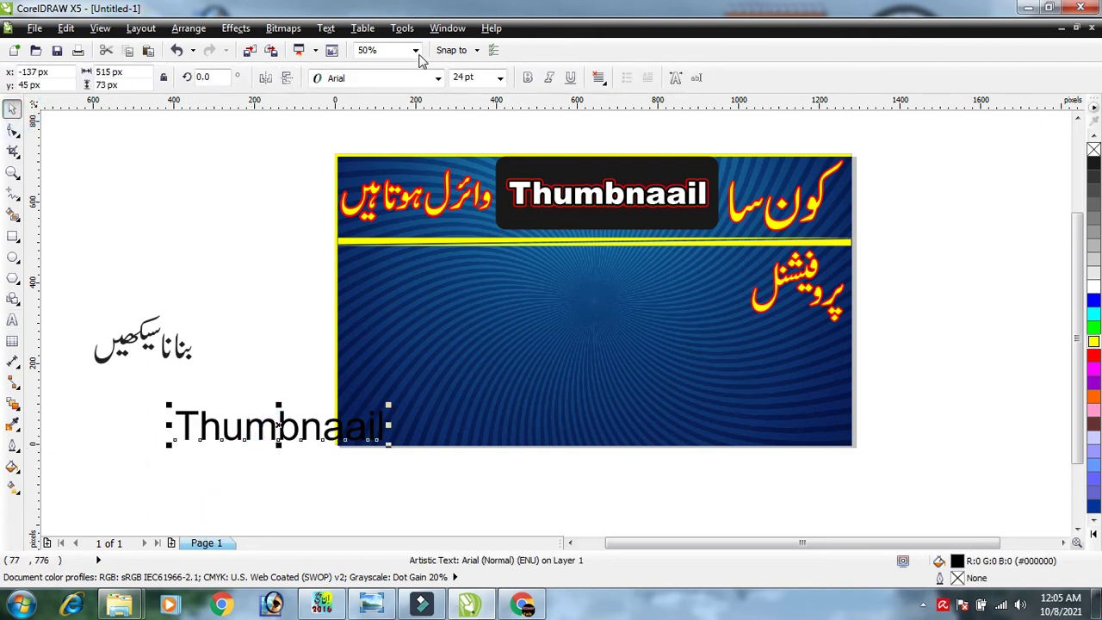
left_click(438, 77)
mouse_move(360, 113)
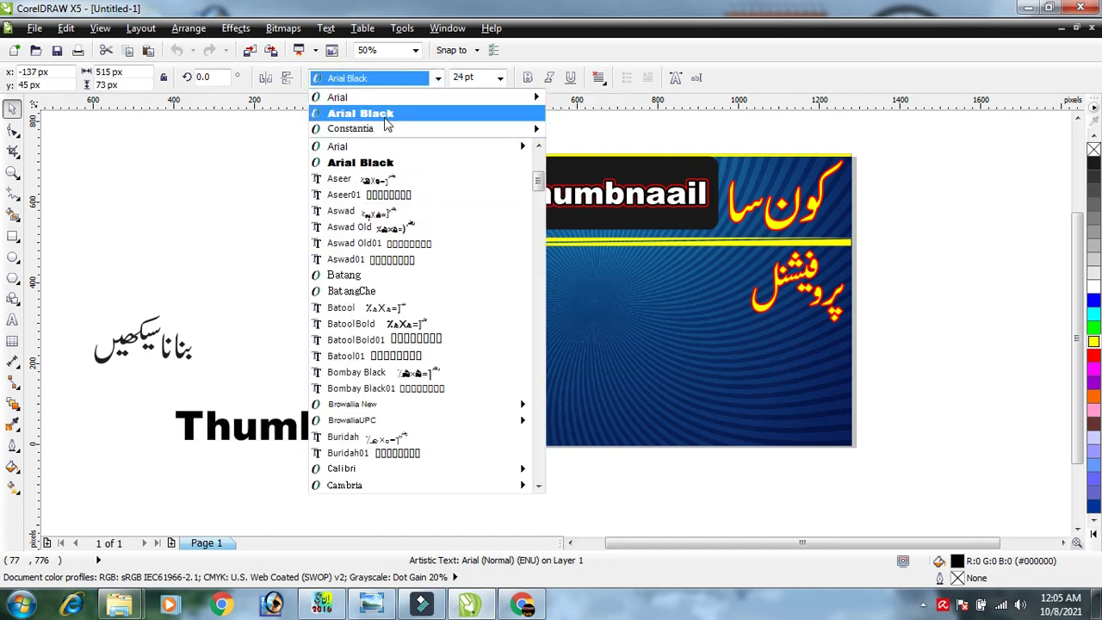
left_click(386, 122)
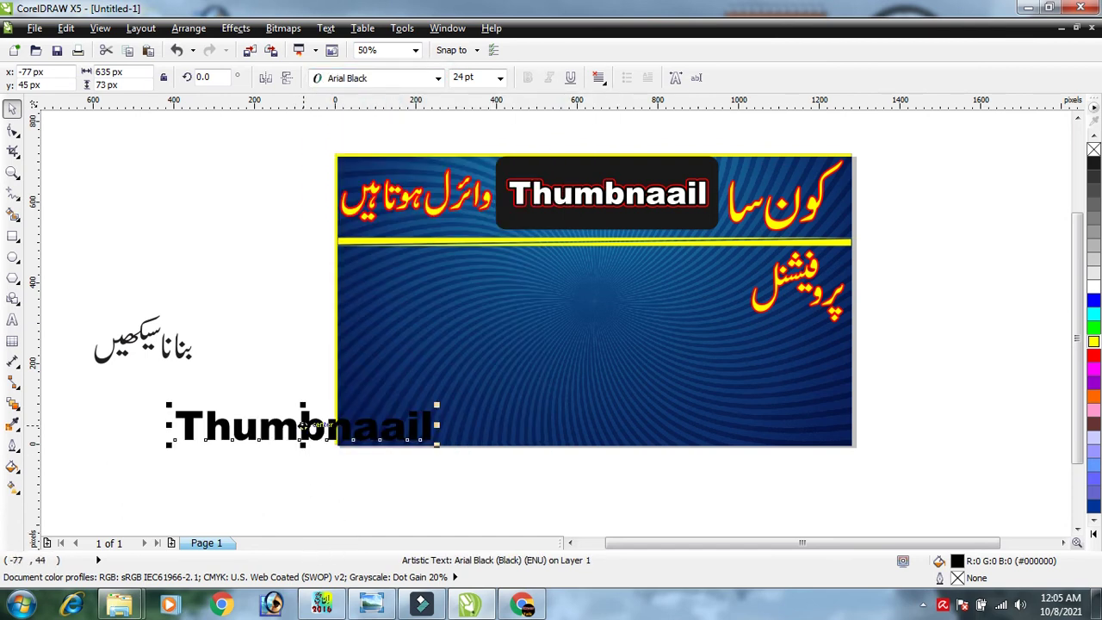
left_click_drag(304, 425, 602, 279)
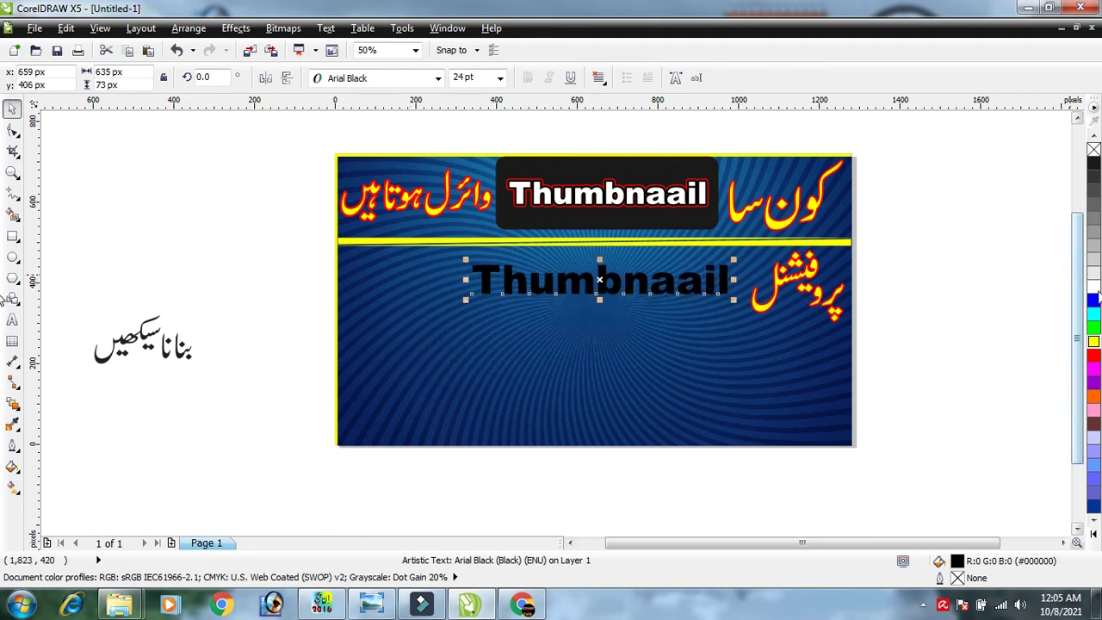
left_click(1095, 284)
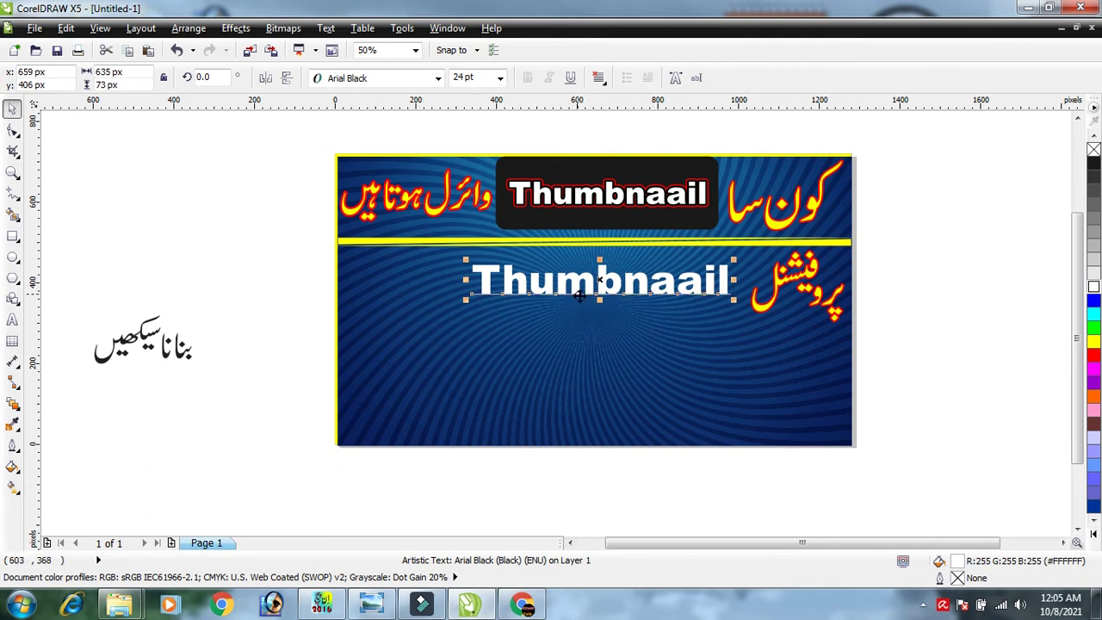
Give 'Thumbnaail' an 8 px red outline with round corners and caps, behind fill, scaling with text.
key("F12")
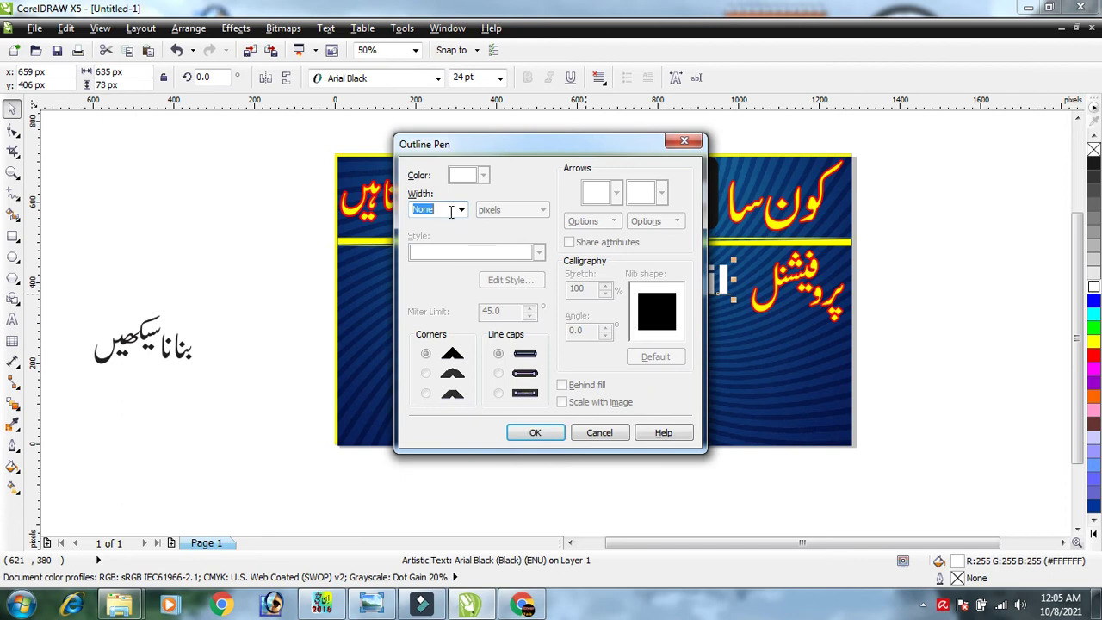
left_click(454, 211)
left_click(430, 295)
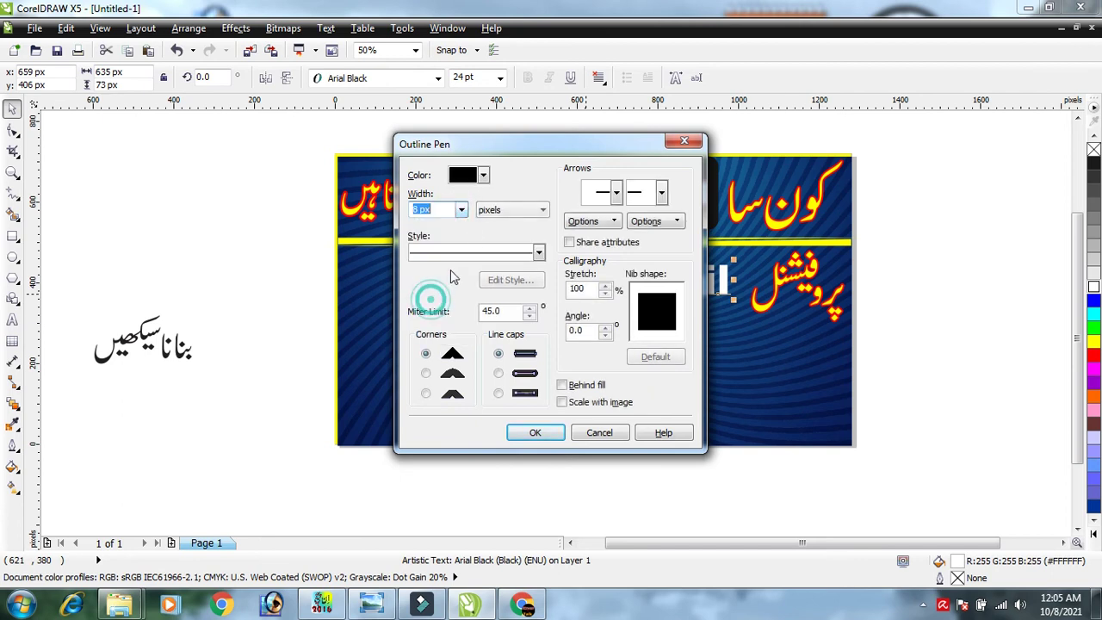
left_click(483, 175)
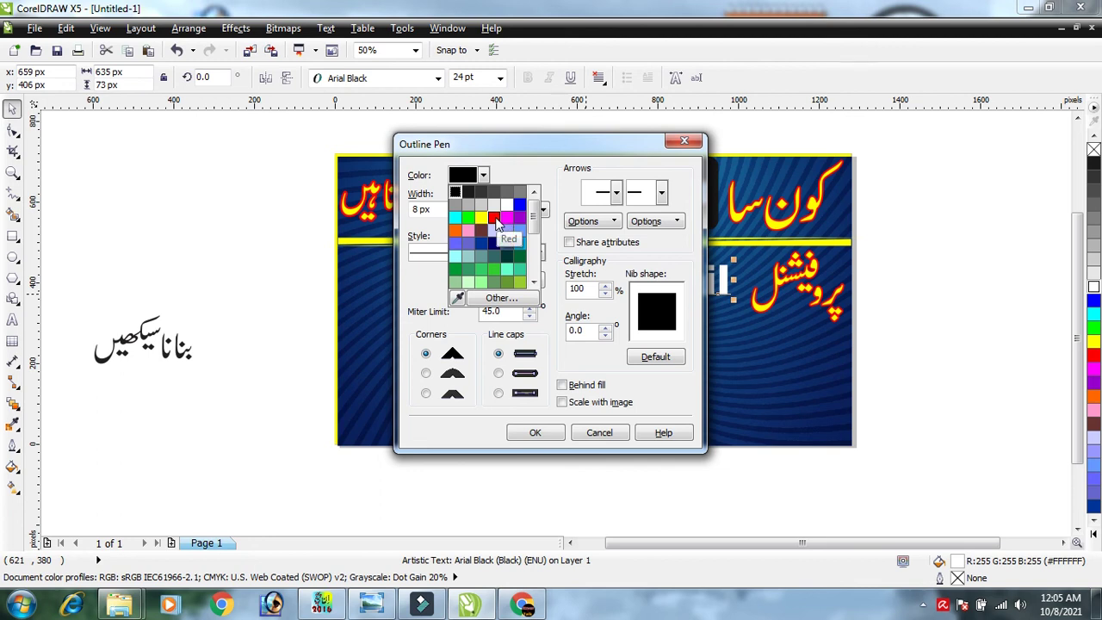
left_click(495, 219)
left_click(425, 373)
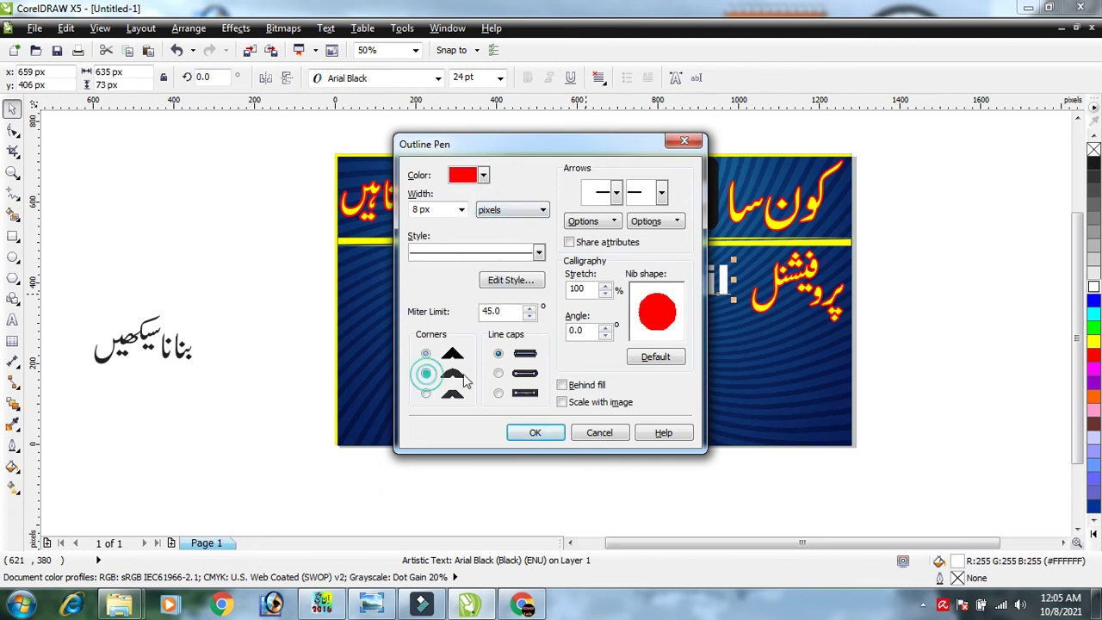
left_click(498, 373)
left_click(562, 386)
left_click(562, 402)
left_click(535, 432)
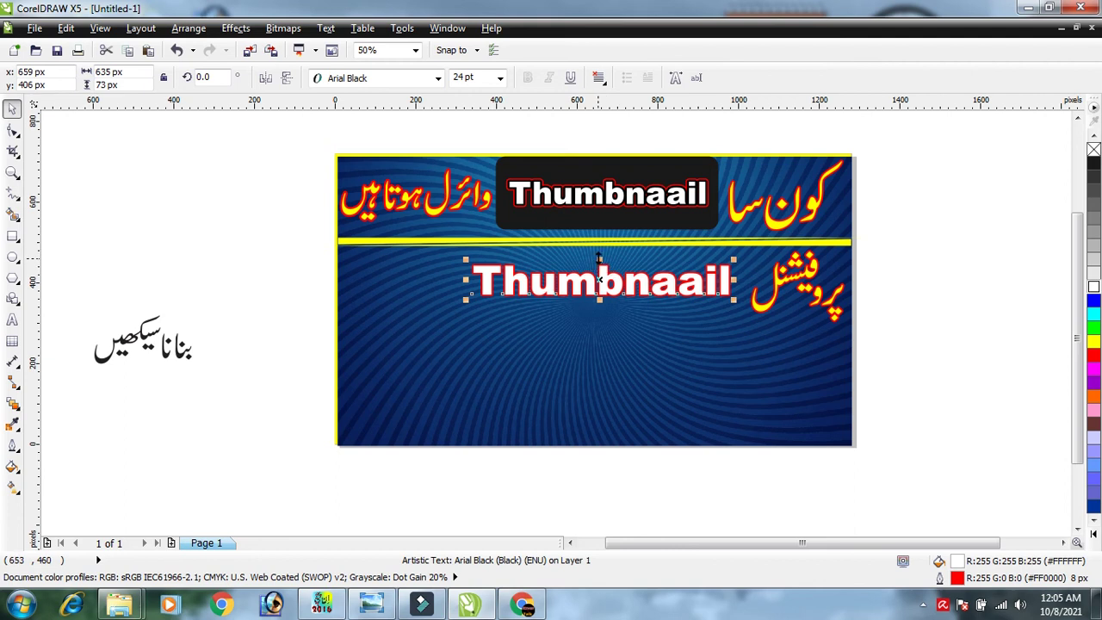
Stretch 'Thumbnaail' taller and slightly wider and shift it right beside the Urdu word.
left_click_drag(601, 257, 600, 245)
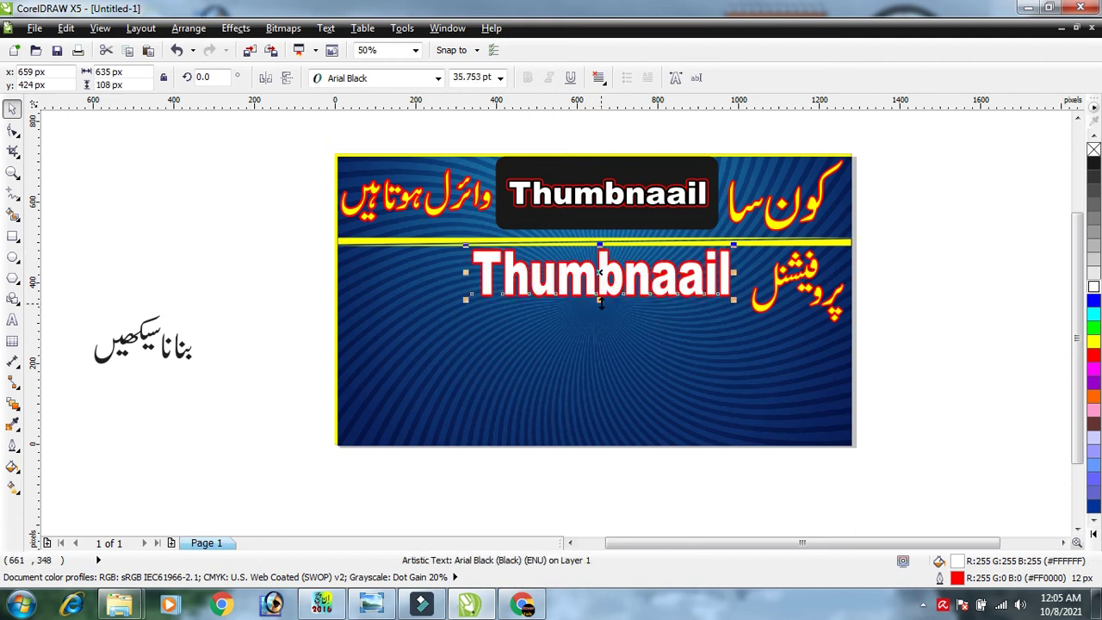
left_click_drag(600, 300, 601, 311)
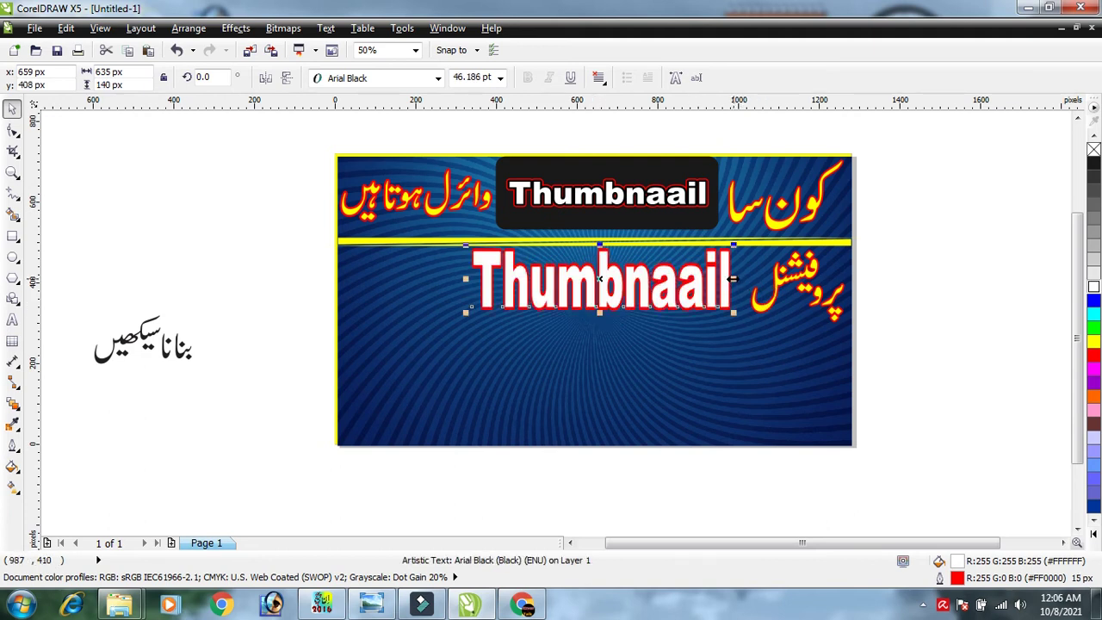
left_click_drag(732, 278, 740, 278)
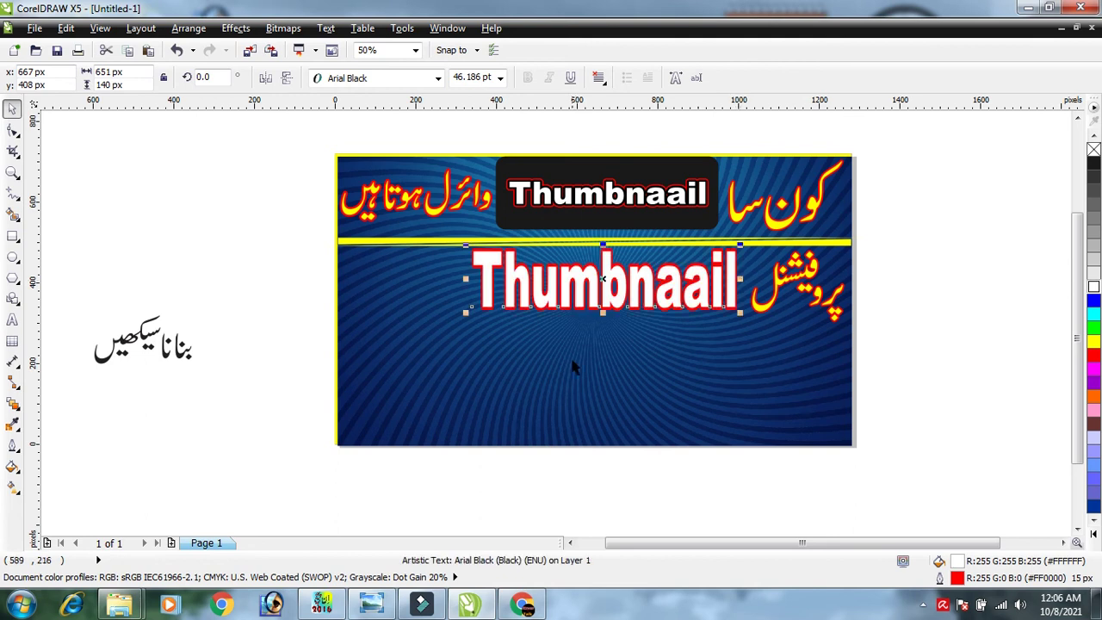
left_click_drag(580, 273, 599, 273)
left_click(242, 338)
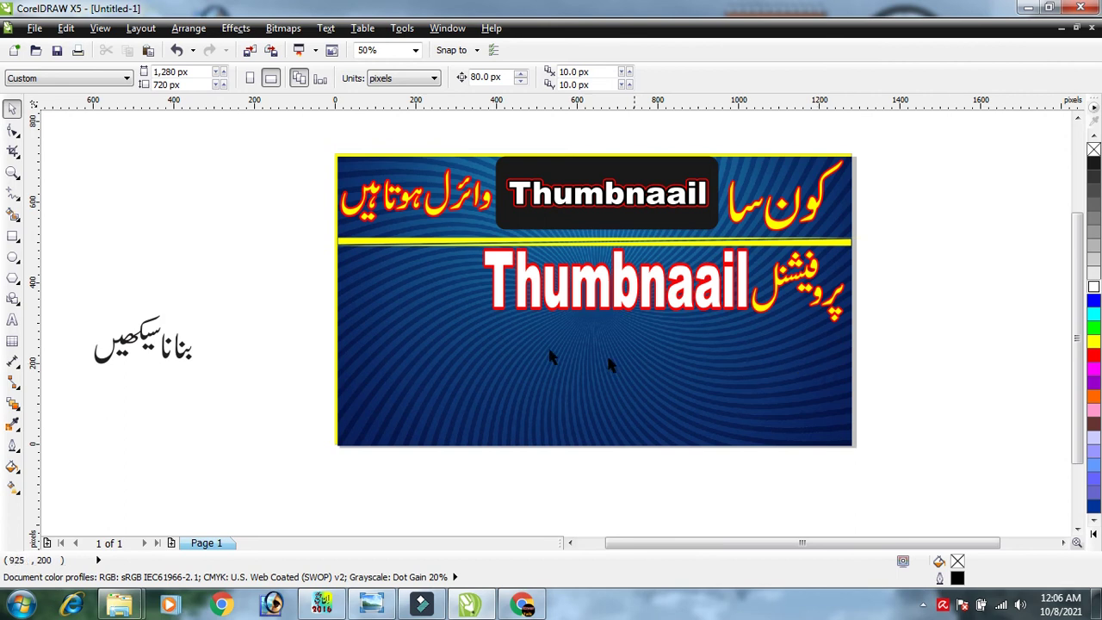
Fill the 'Thumbnaail' text yellow.
left_click(686, 293)
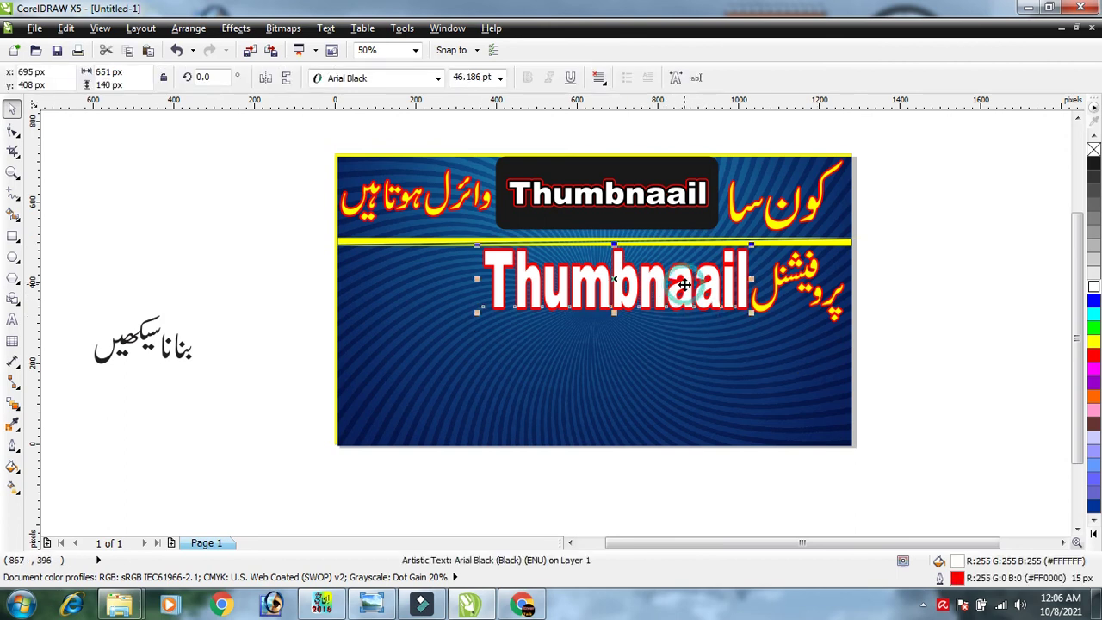
left_click(1096, 342)
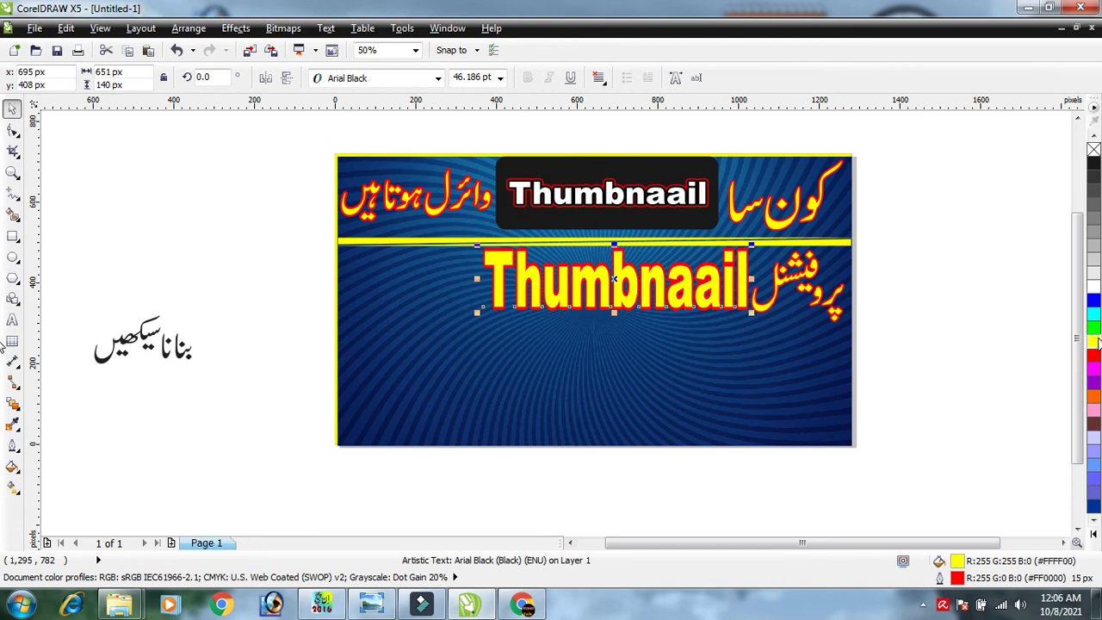
left_click(945, 344)
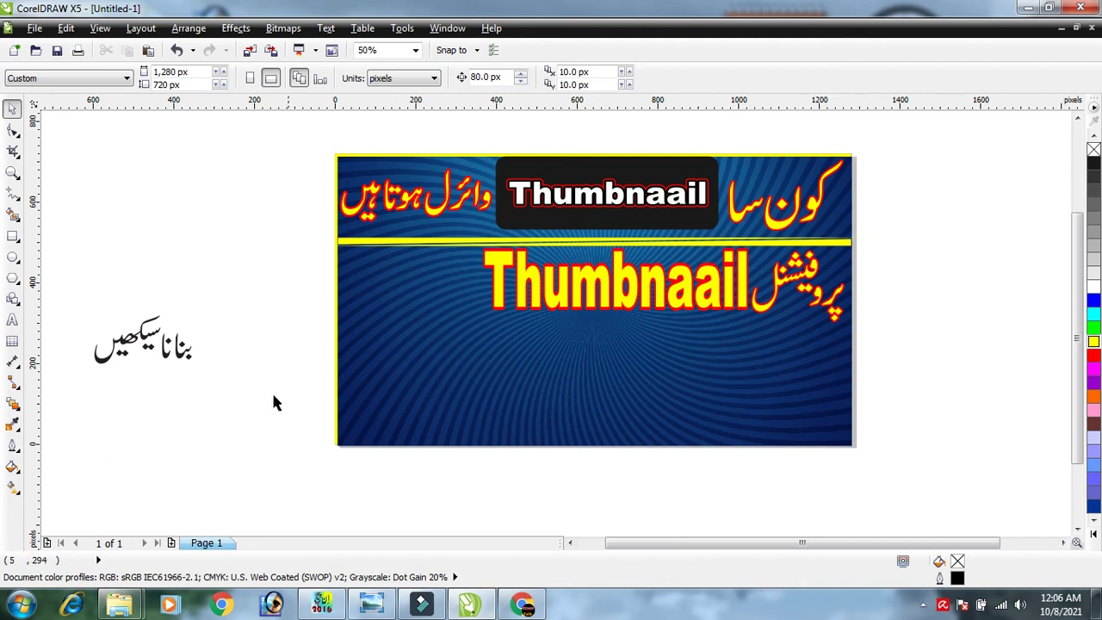
Combine the loose Urdu phrase into one shape, enlarge it left of line-two 'Thumbnaail', and fill it yellow.
mouse_move(77, 254)
left_mouse_down()
mouse_move(214, 288)
mouse_move(200, 398)
mouse_move(231, 414)
left_mouse_up()
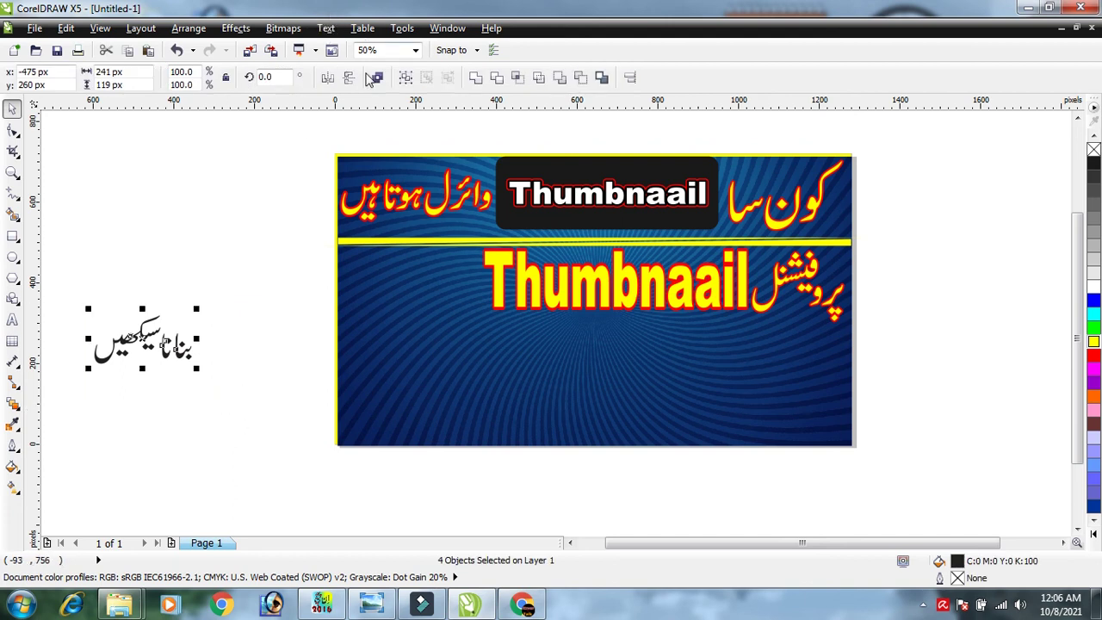
left_click(373, 77)
left_click_drag(148, 345, 432, 295)
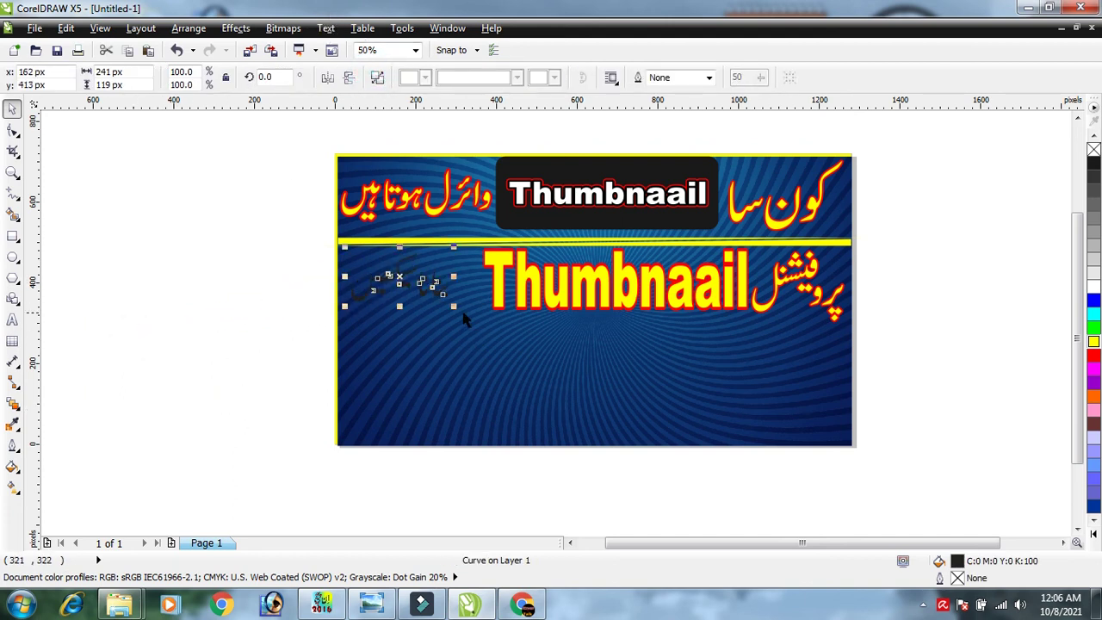
left_click_drag(454, 306, 488, 323)
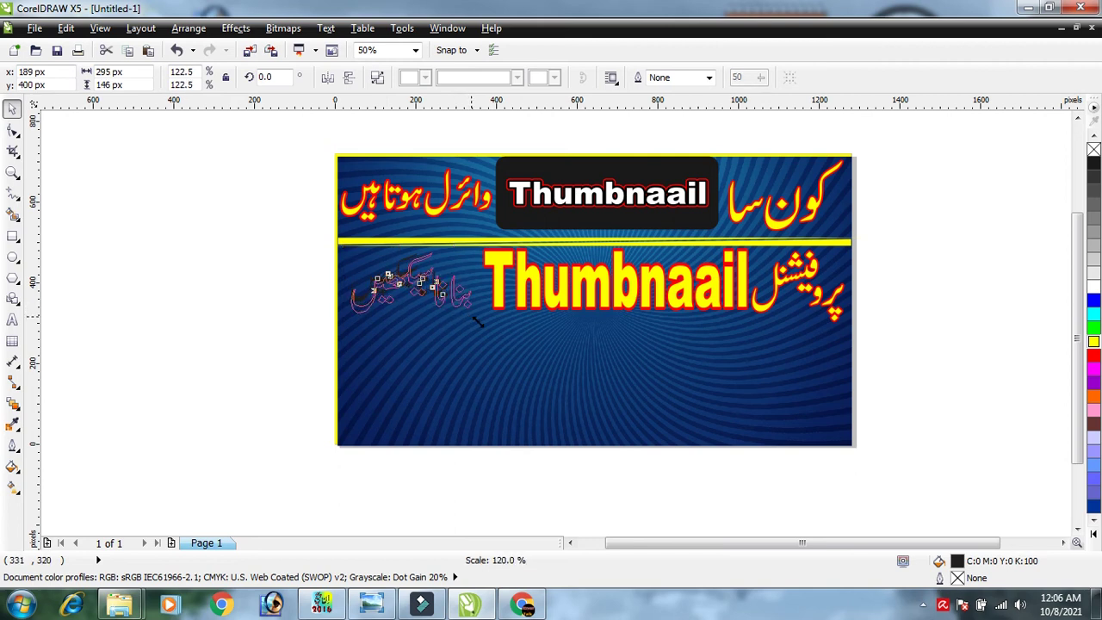
left_click_drag(414, 289, 409, 283)
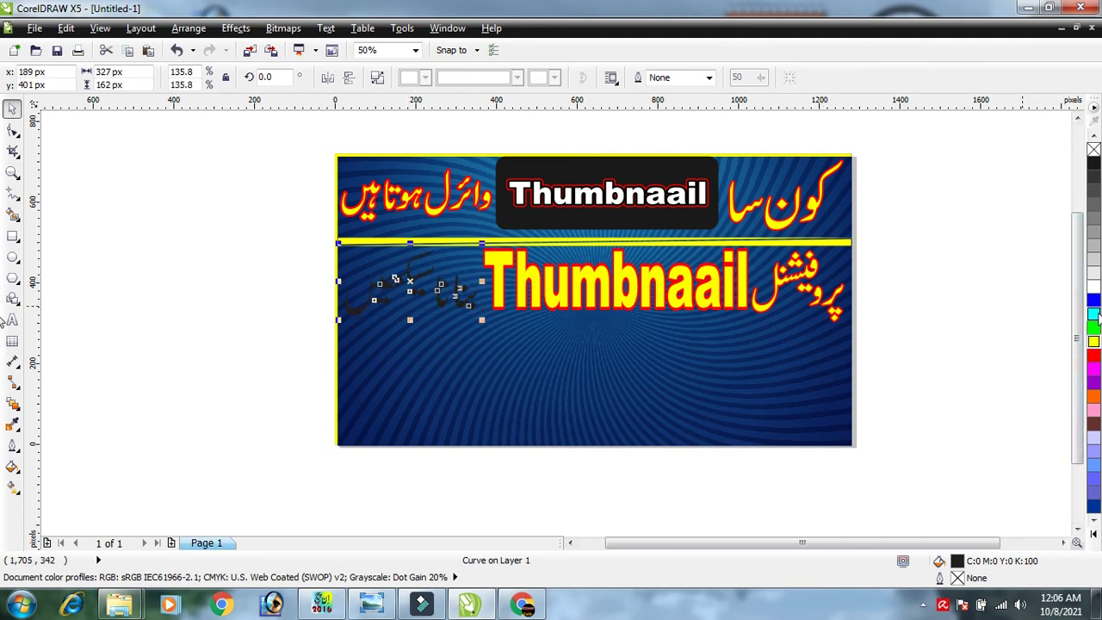
left_click(1094, 344)
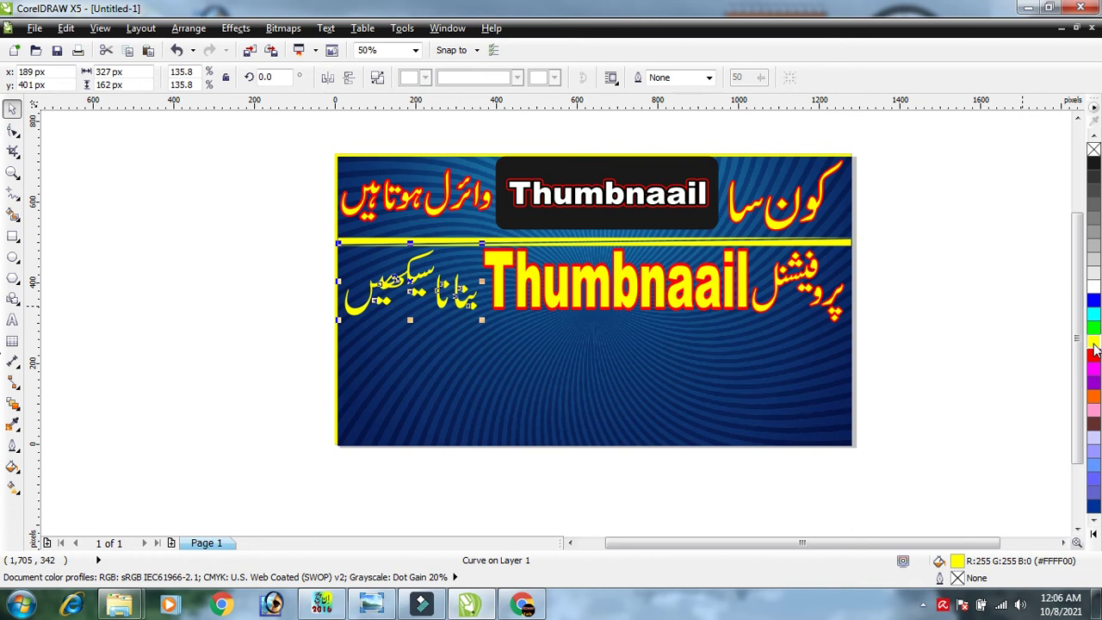
Give the Urdu phrase an 8 px red outline with round corners and caps, behind fill, scaling with image.
key("F12")
left_click(462, 209)
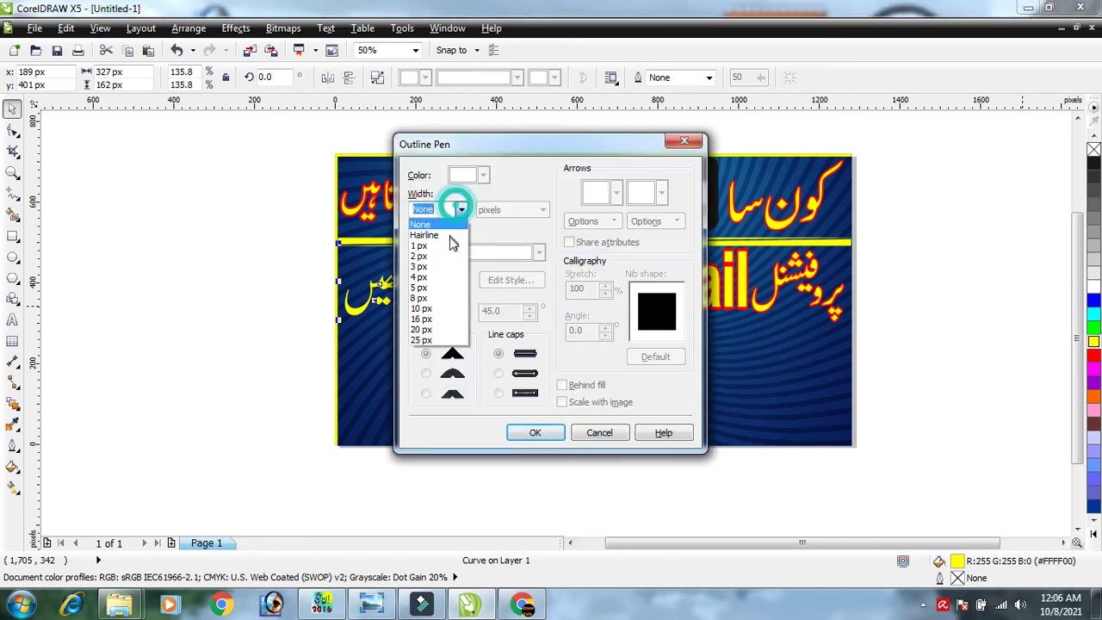
left_click(435, 300)
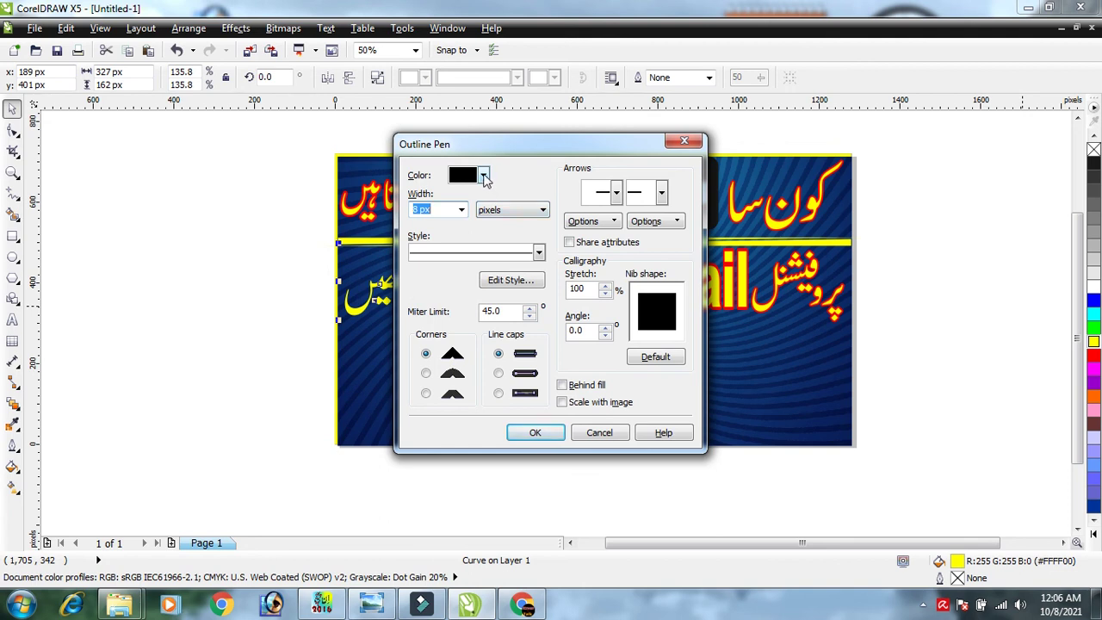
left_click(484, 176)
left_click(495, 217)
left_click(425, 373)
left_click(498, 373)
left_click(564, 386)
left_click(563, 402)
left_click(535, 432)
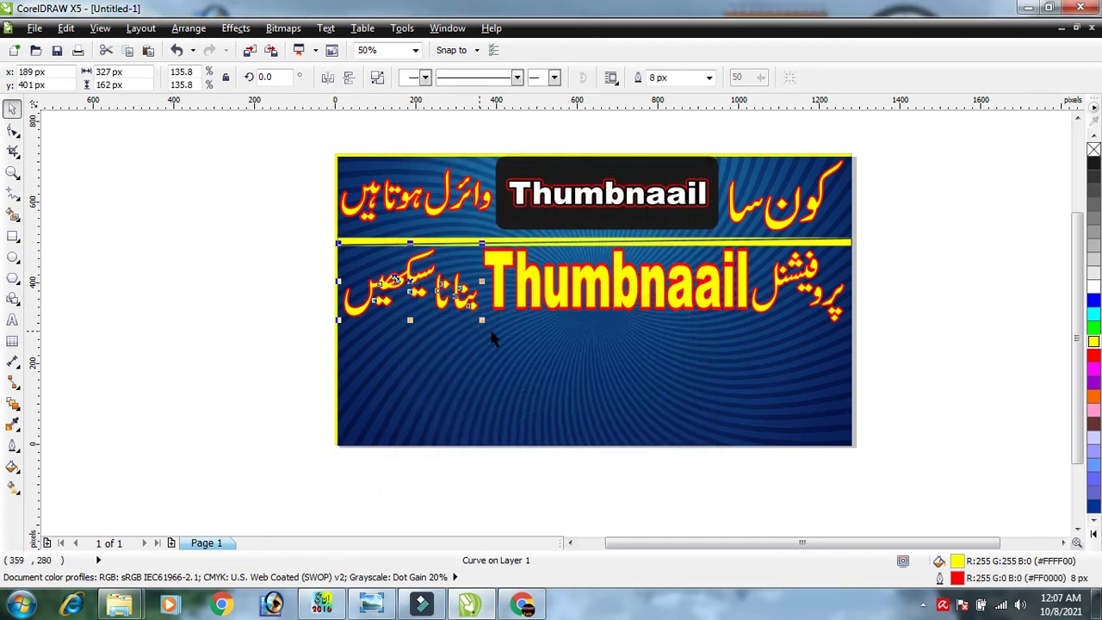
left_click(245, 298)
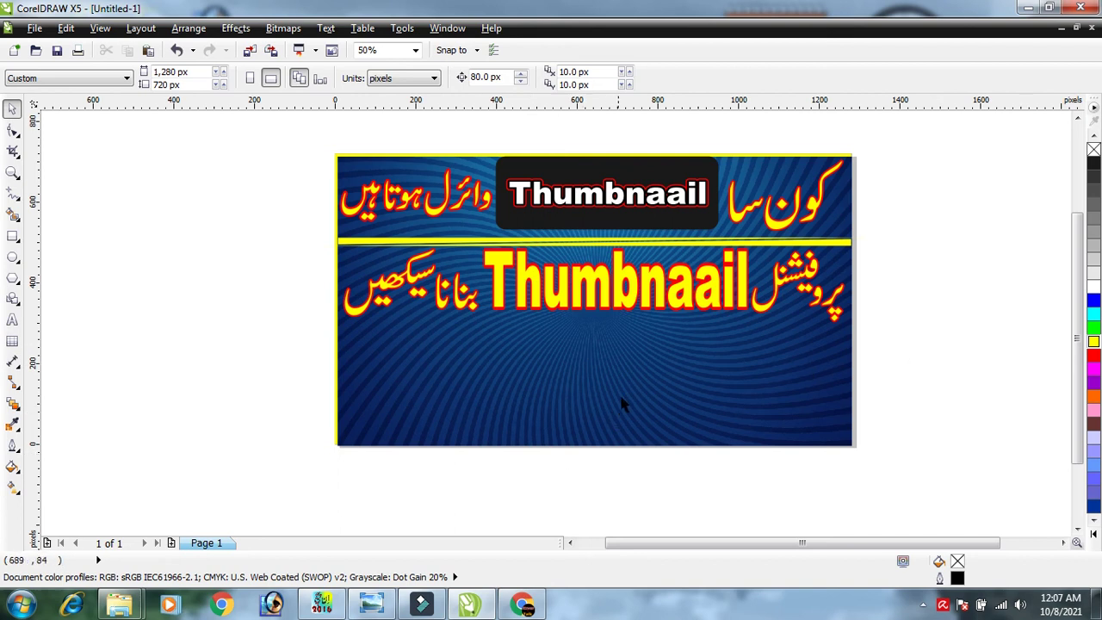
Import the next Urdu line's EPS file as editable text and place it in the thumbnail's lower area.
left_click(1028, 9)
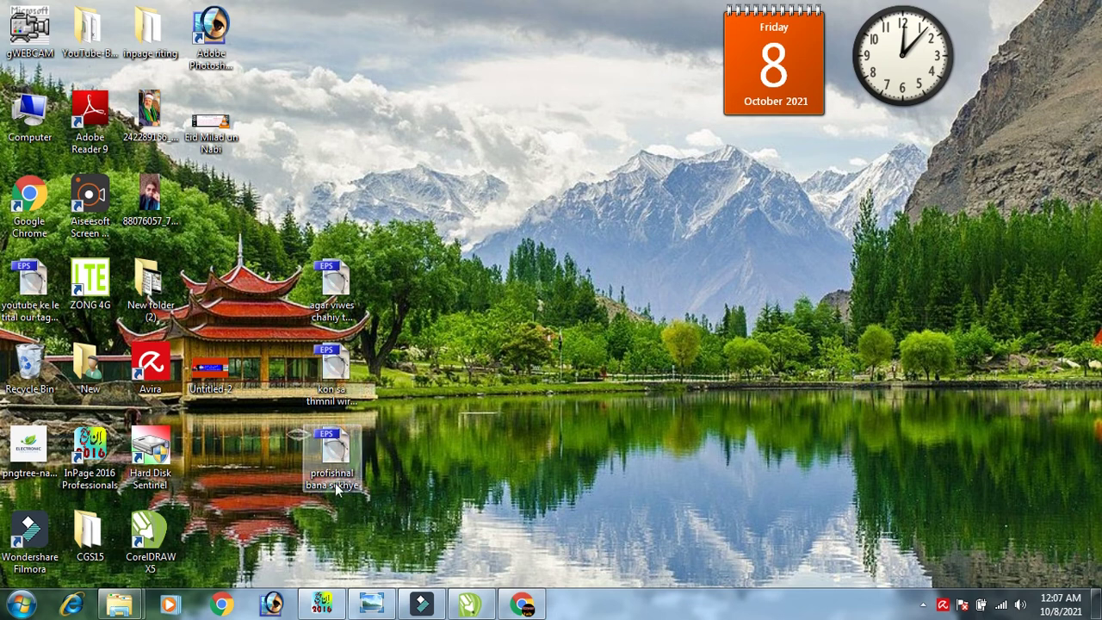
mouse_move(317, 317)
left_mouse_down()
mouse_move(465, 602)
mouse_move(307, 379)
left_mouse_up()
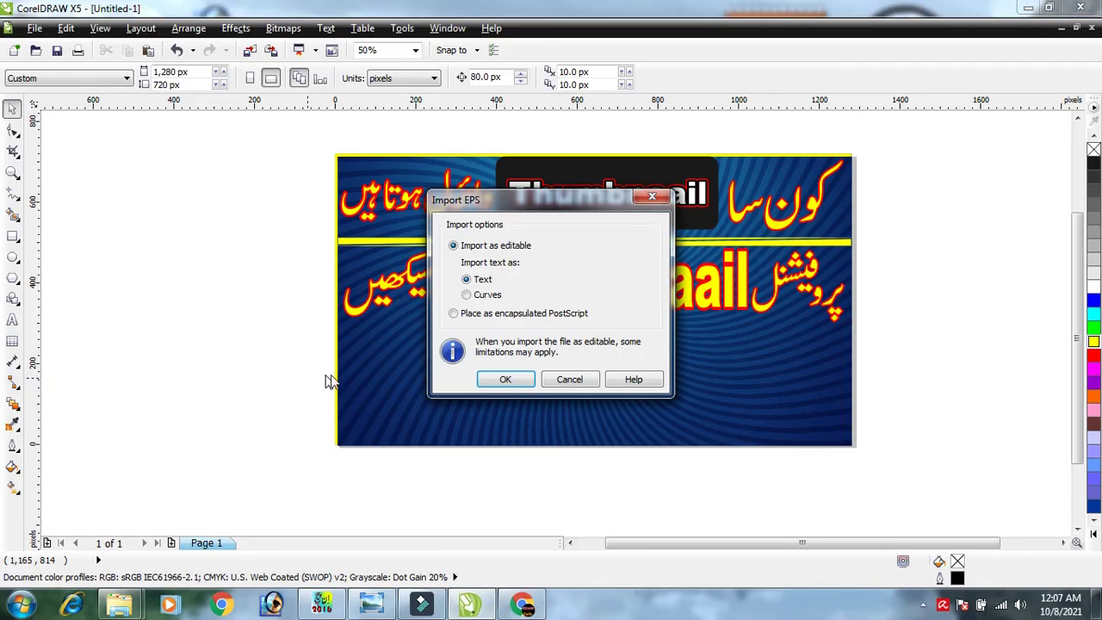
left_click(504, 380)
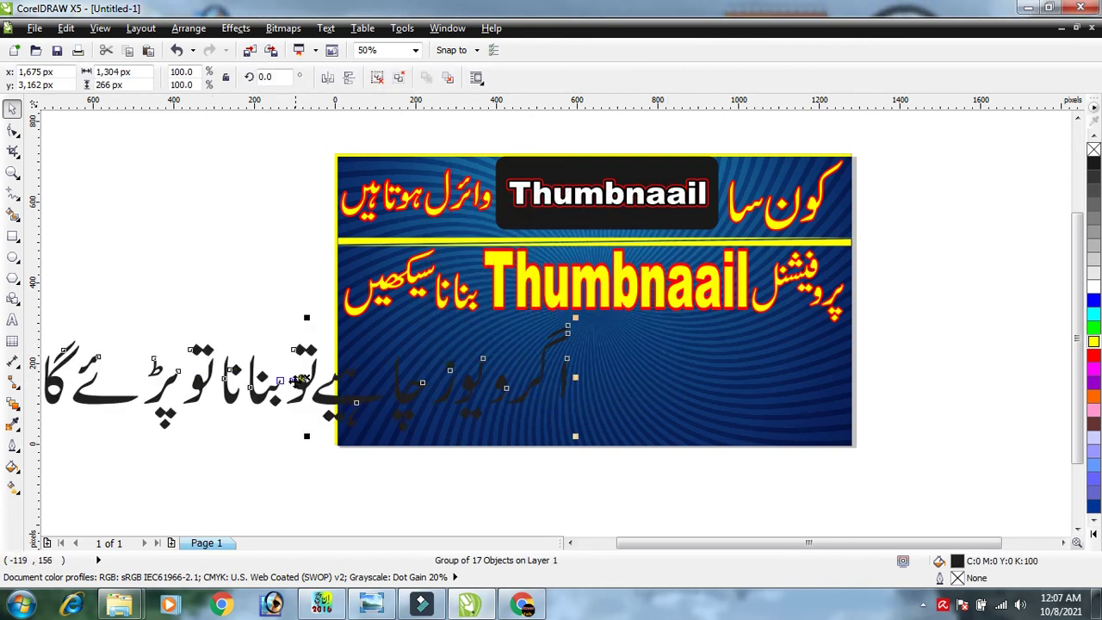
left_click_drag(301, 378, 694, 446)
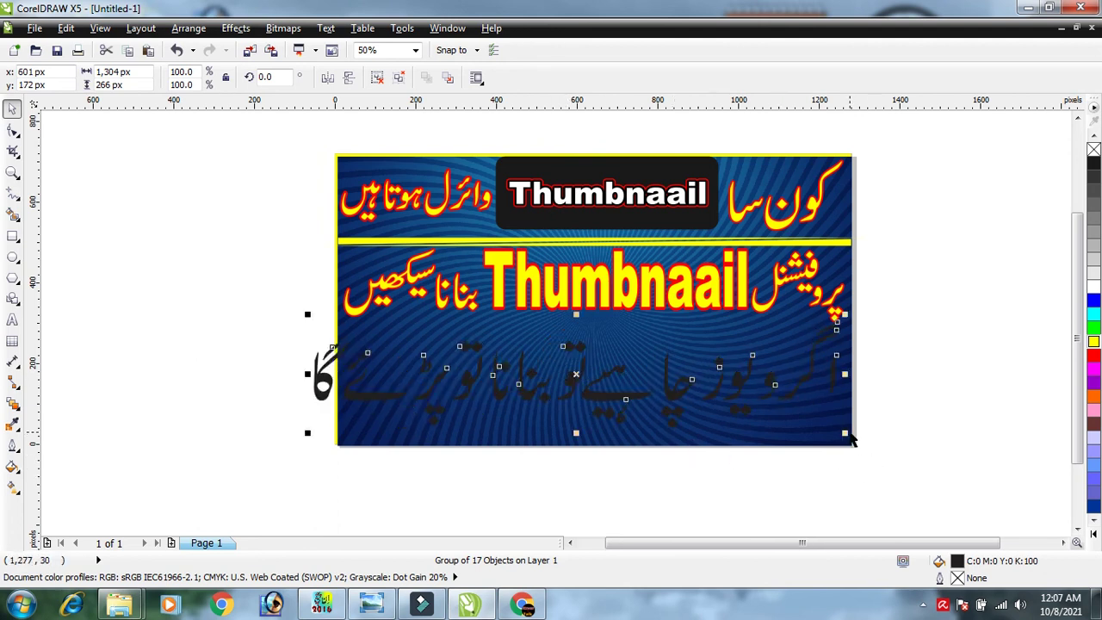
left_click_drag(845, 433, 790, 422)
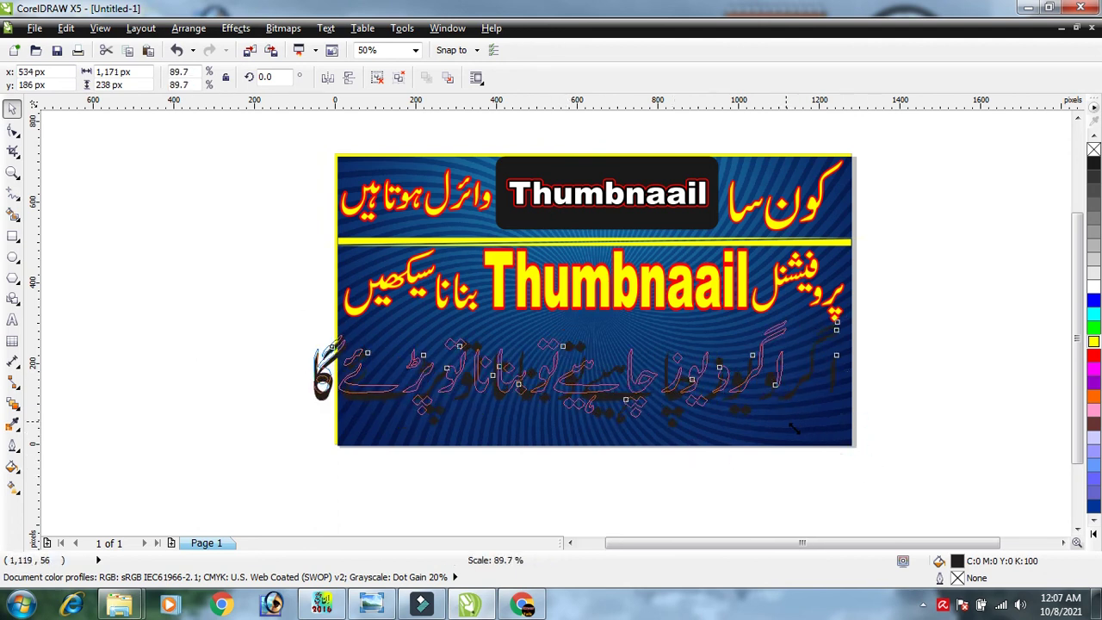
left_click_drag(562, 381, 601, 395)
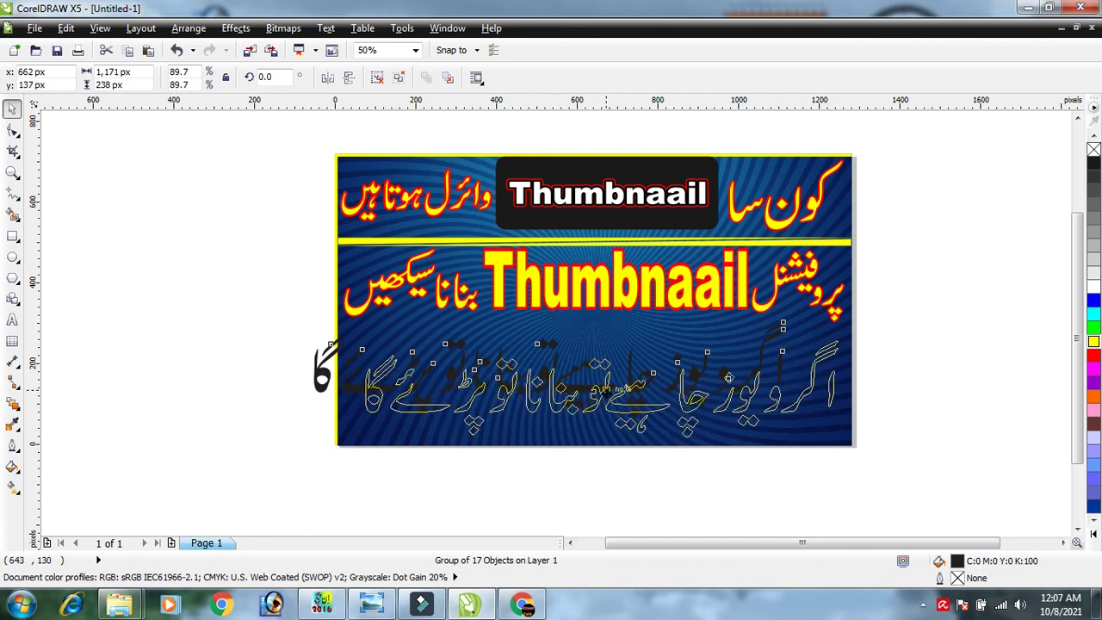
left_click_drag(598, 391, 641, 392)
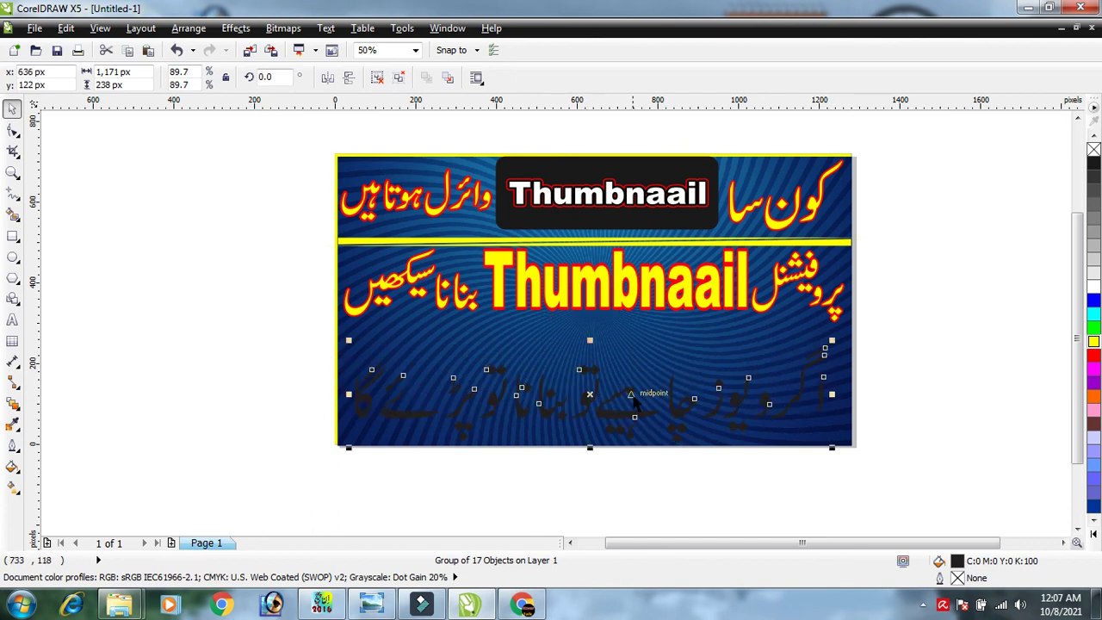
Fill the third Urdu line yellow, resize it to about 1,199 × 294 px, and nudge it left.
left_click(1093, 342)
left_click(1025, 355)
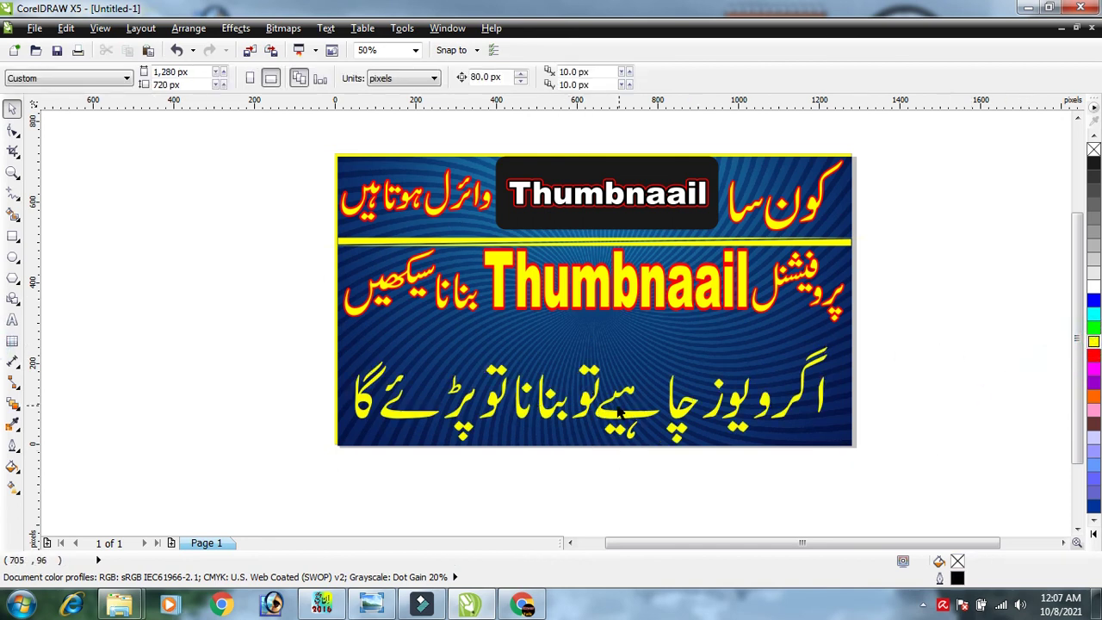
left_click_drag(608, 417, 613, 407)
left_click_drag(837, 450, 850, 455)
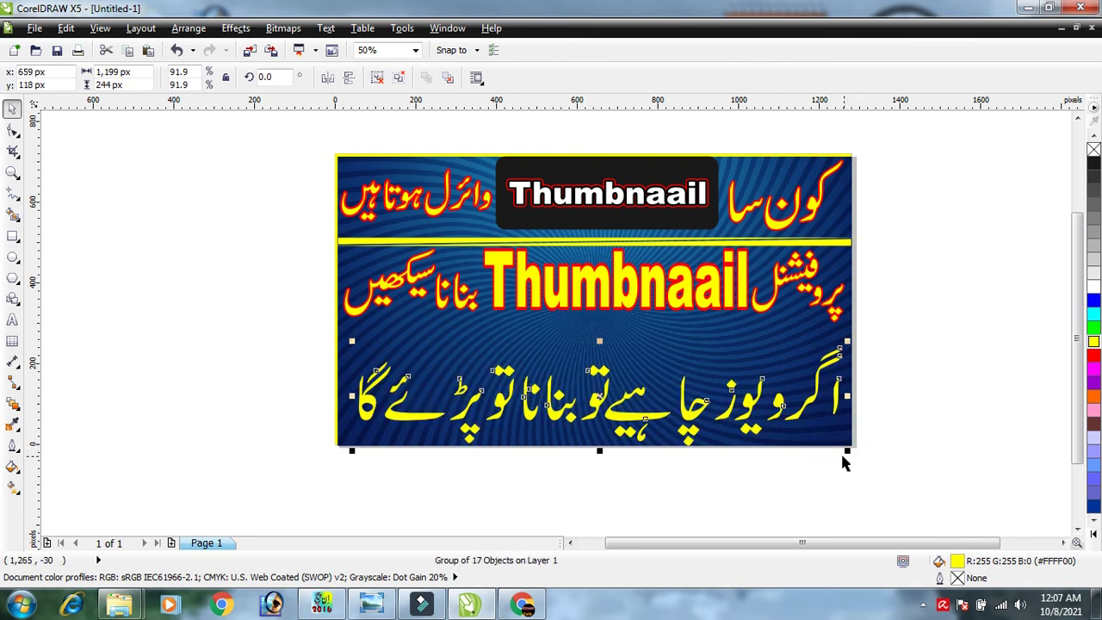
left_click_drag(599, 342, 603, 310)
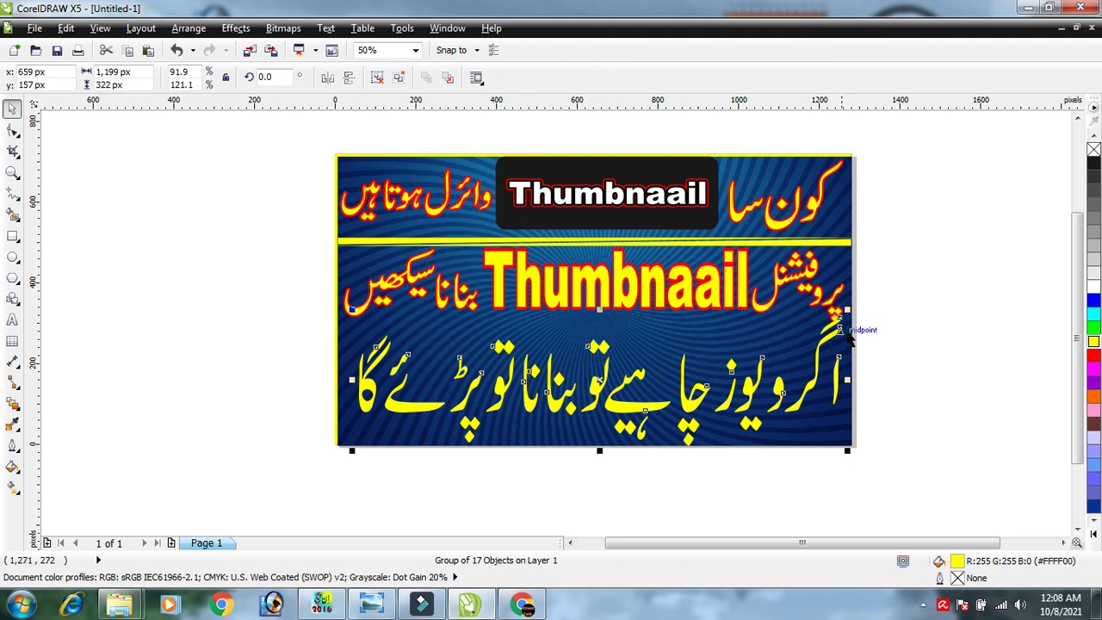
left_click_drag(599, 308, 600, 320)
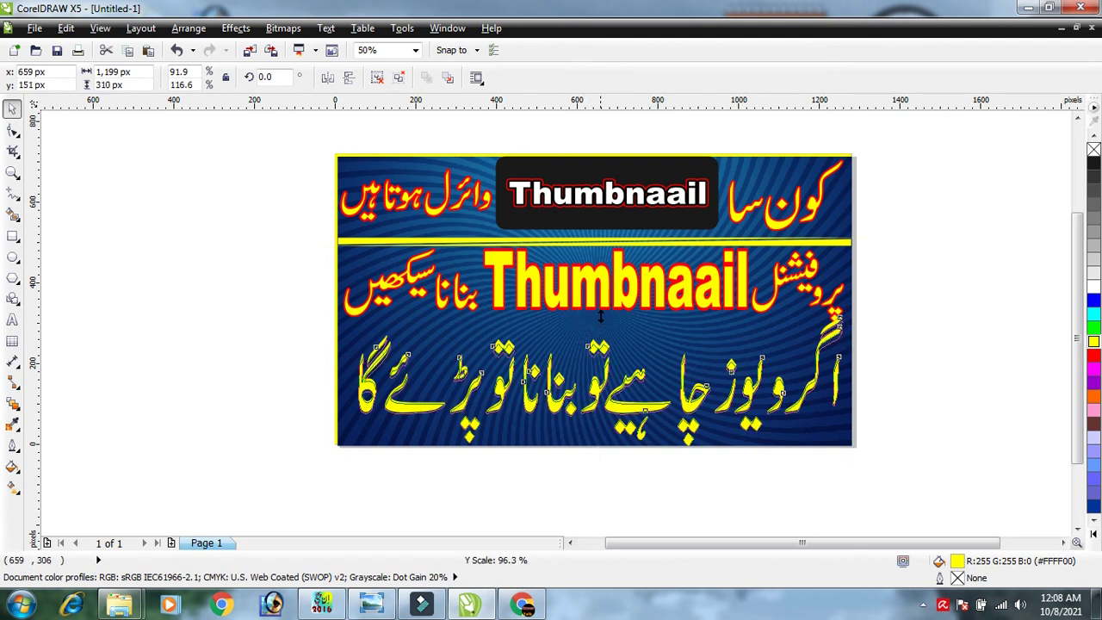
left_click(992, 383)
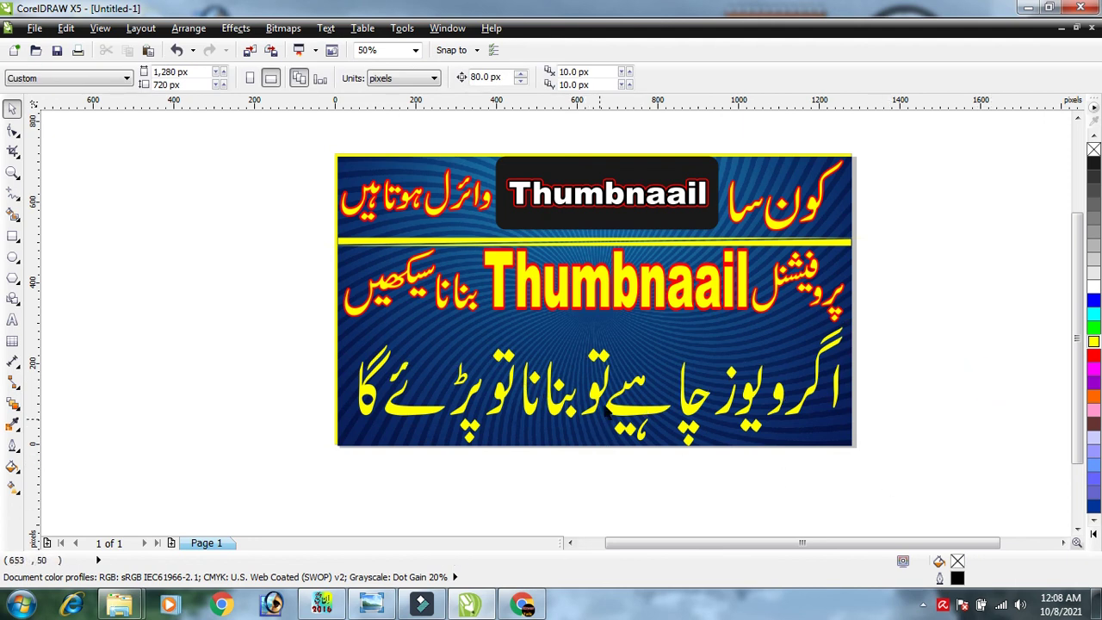
left_click_drag(613, 414, 601, 404)
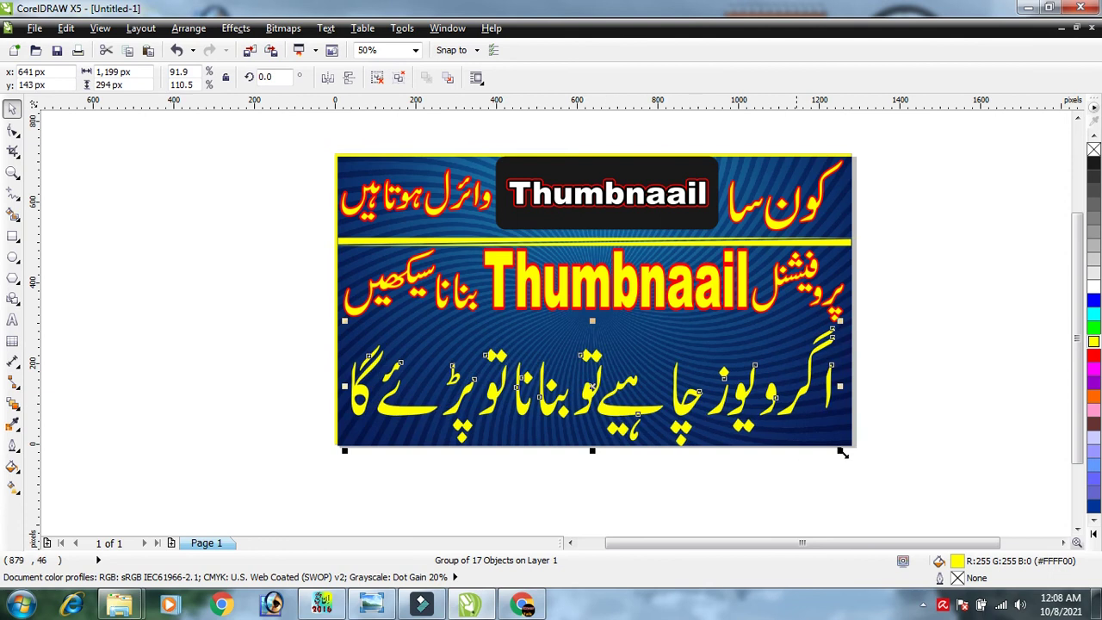
left_click(1000, 409)
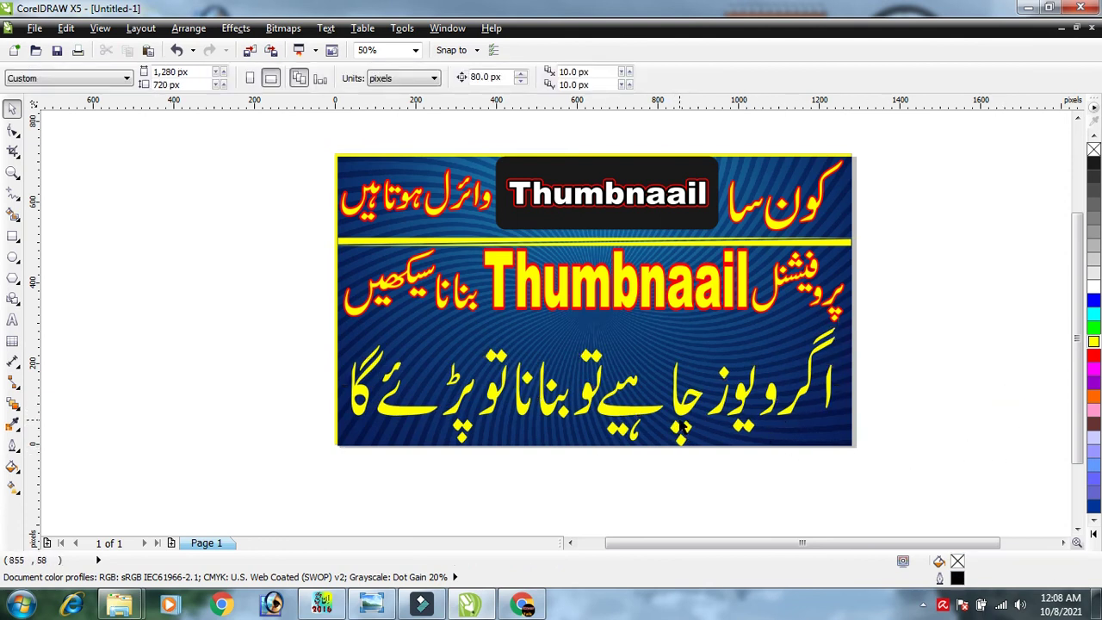
Give the bottom Urdu line a 10 px red outline with round corners and caps, behind fill, scaling with image.
left_click(635, 415)
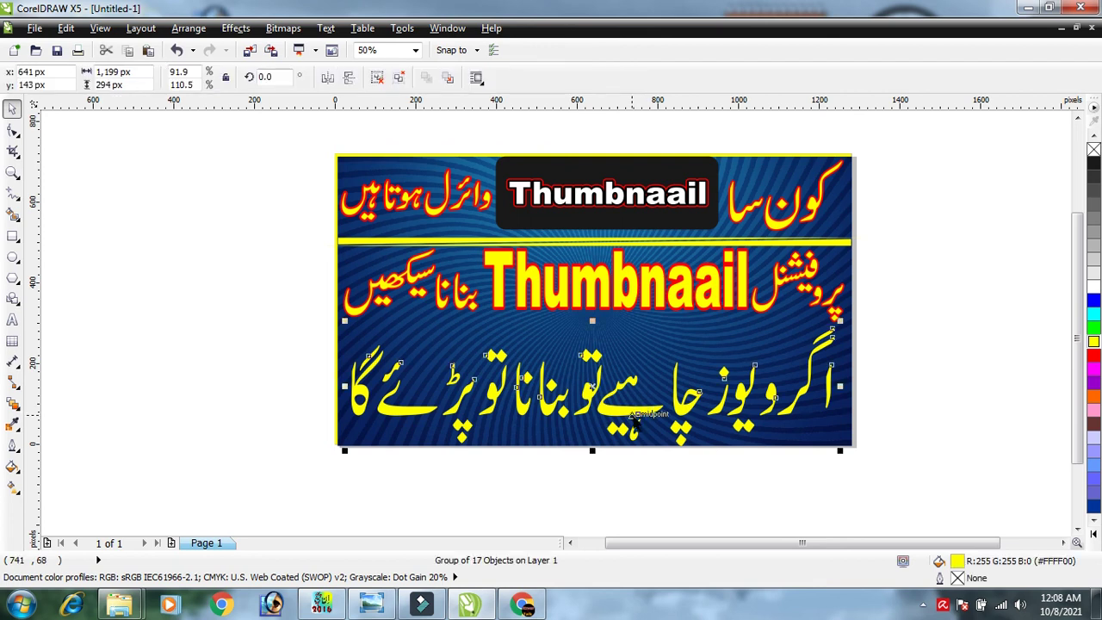
key("F12")
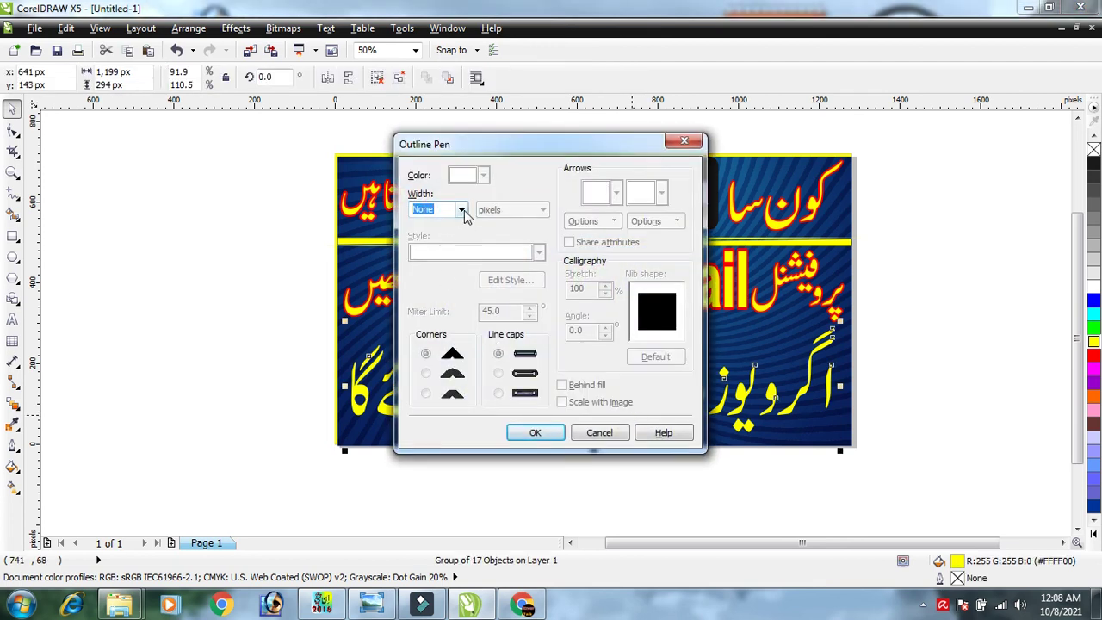
left_click(462, 210)
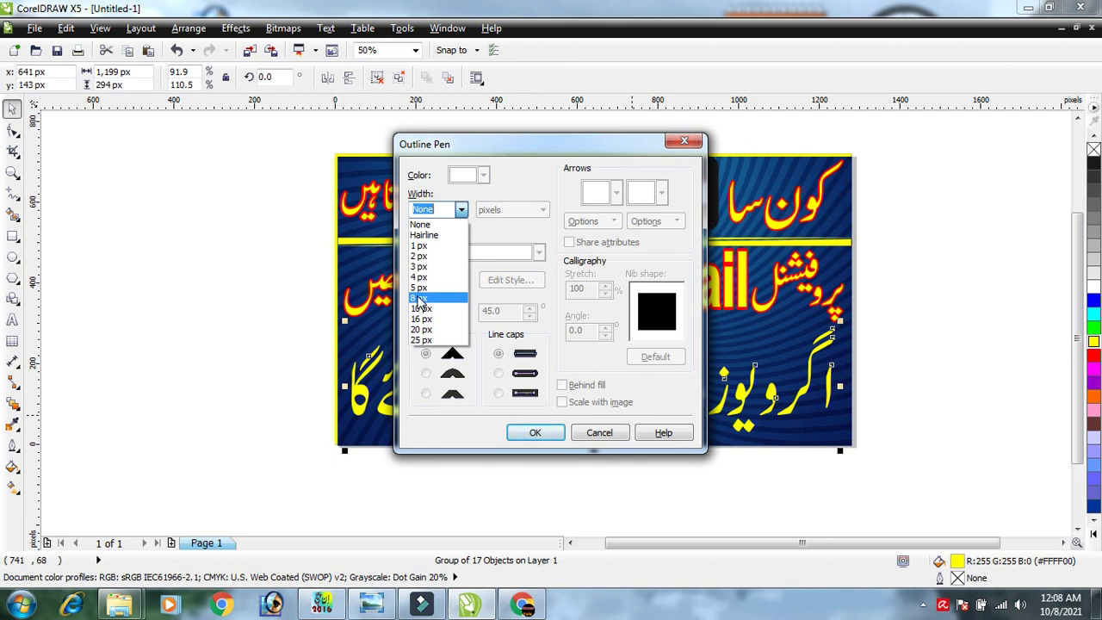
left_click(421, 308)
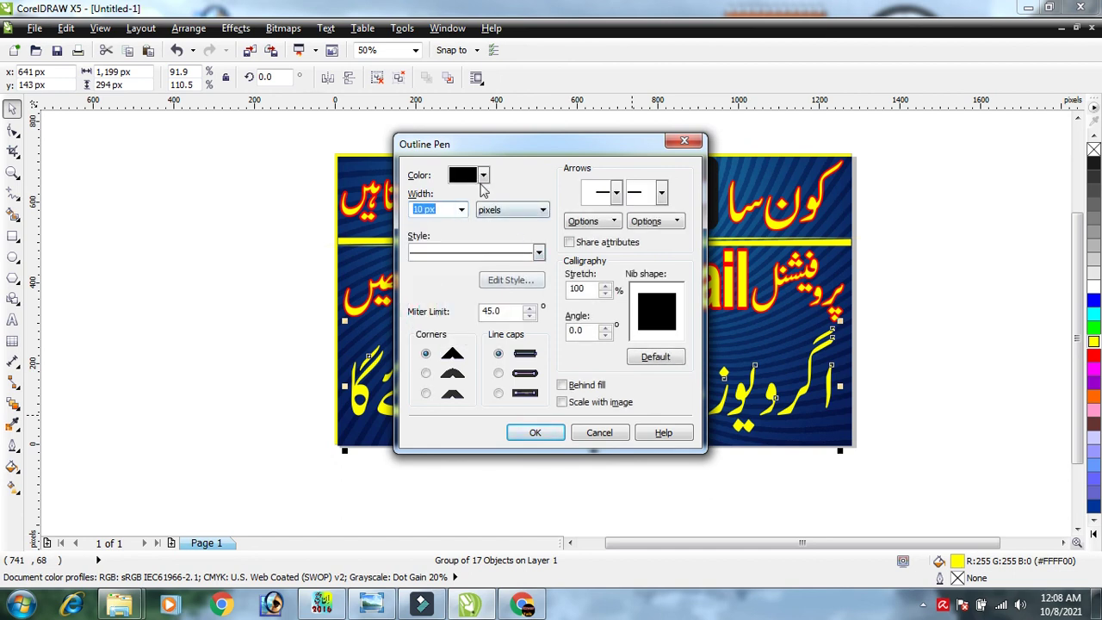
left_click(484, 175)
left_click(494, 219)
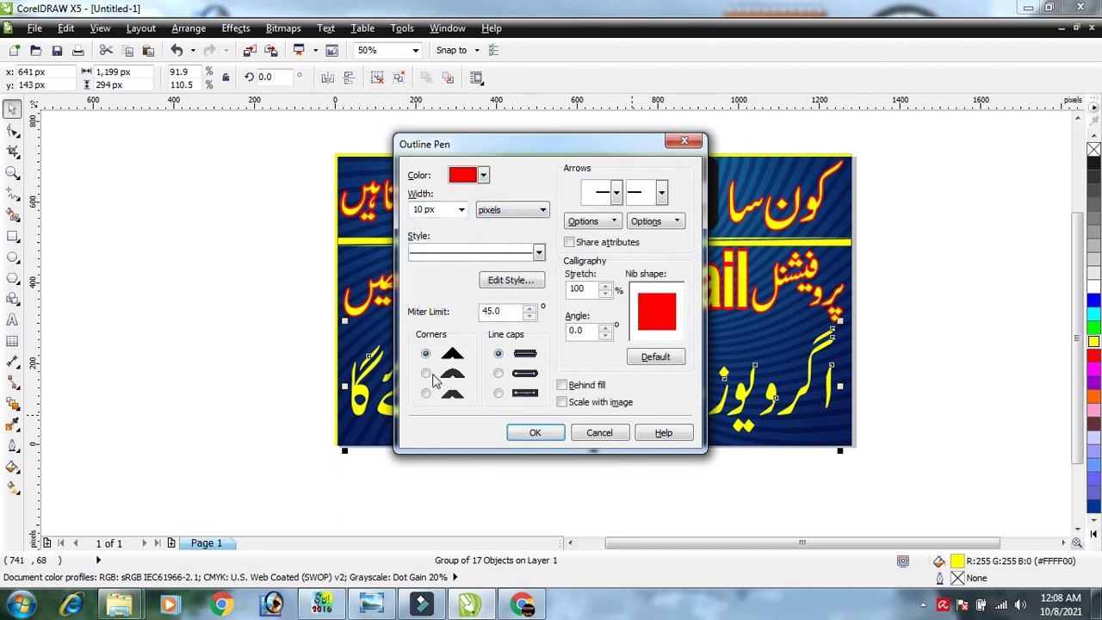
left_click(425, 373)
left_click(498, 373)
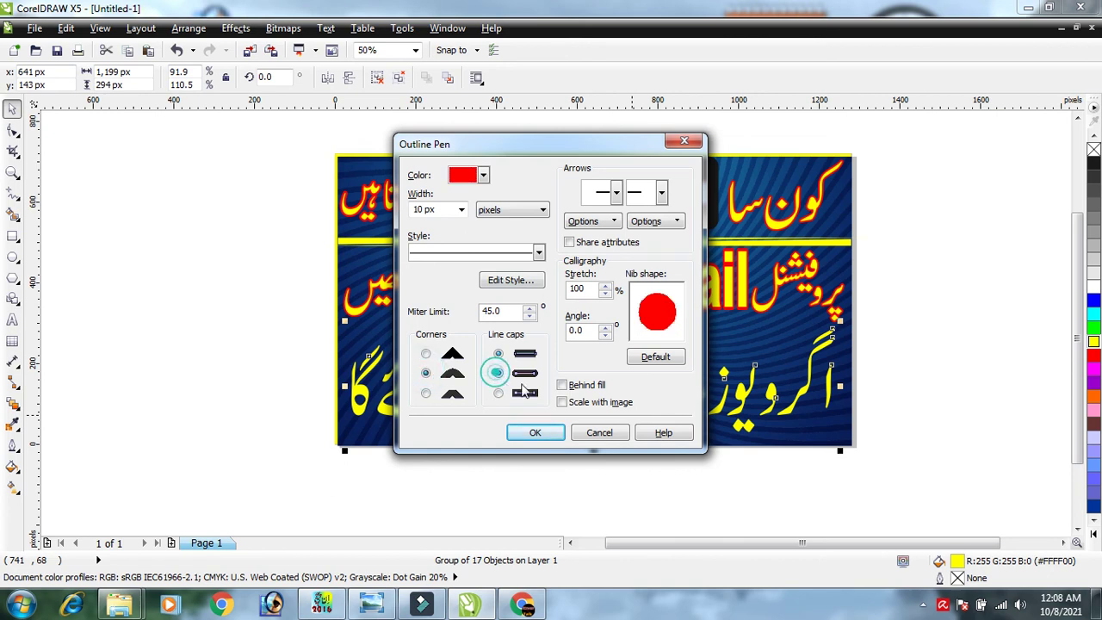
left_click(561, 385)
left_click(562, 402)
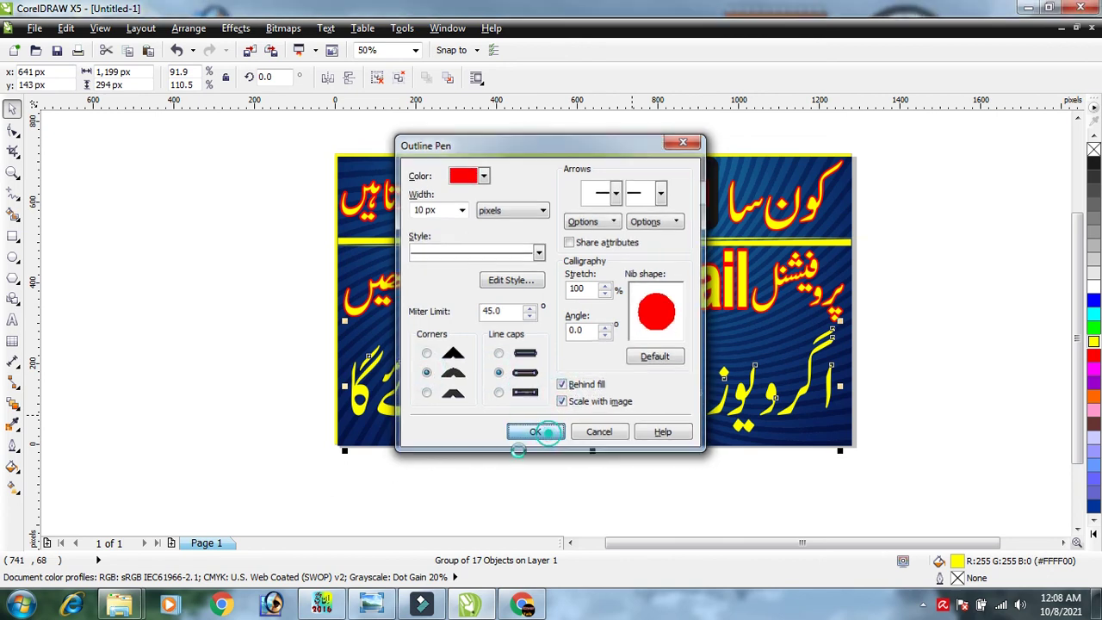
left_click(535, 432)
left_click(197, 394)
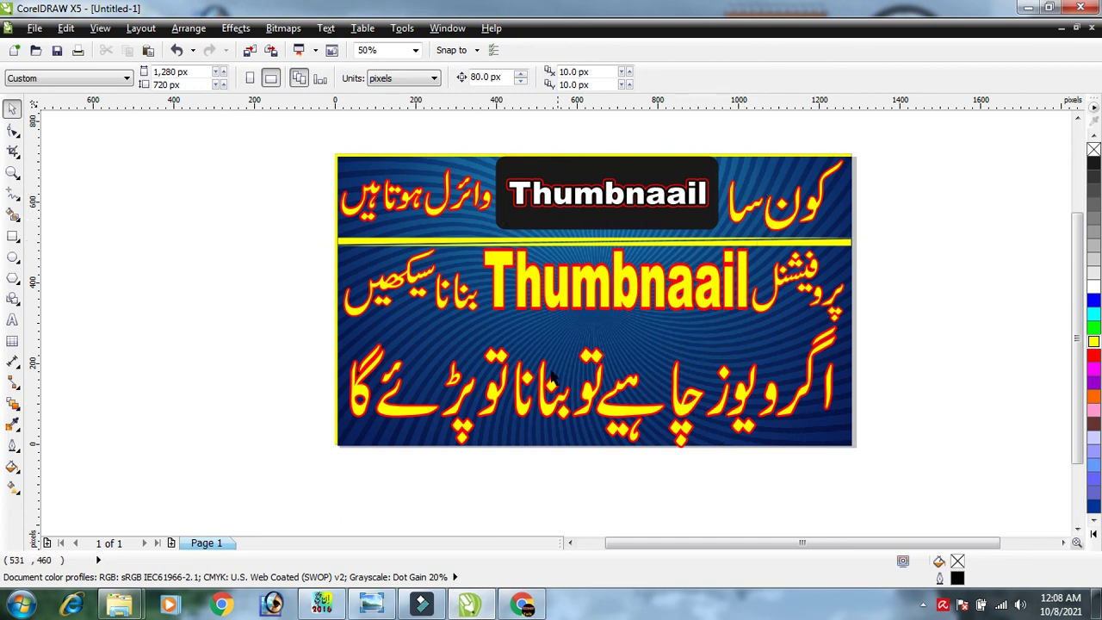
Shrink the bottom Urdu line slightly to 1,182 × 289 px.
left_click(694, 398)
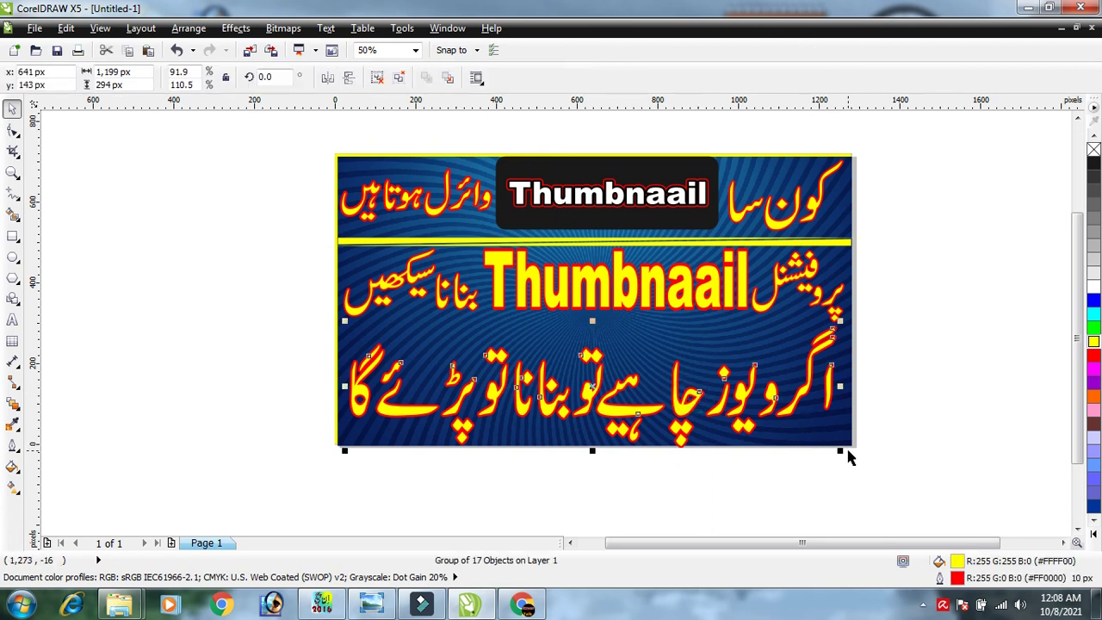
left_click_drag(842, 451, 841, 452)
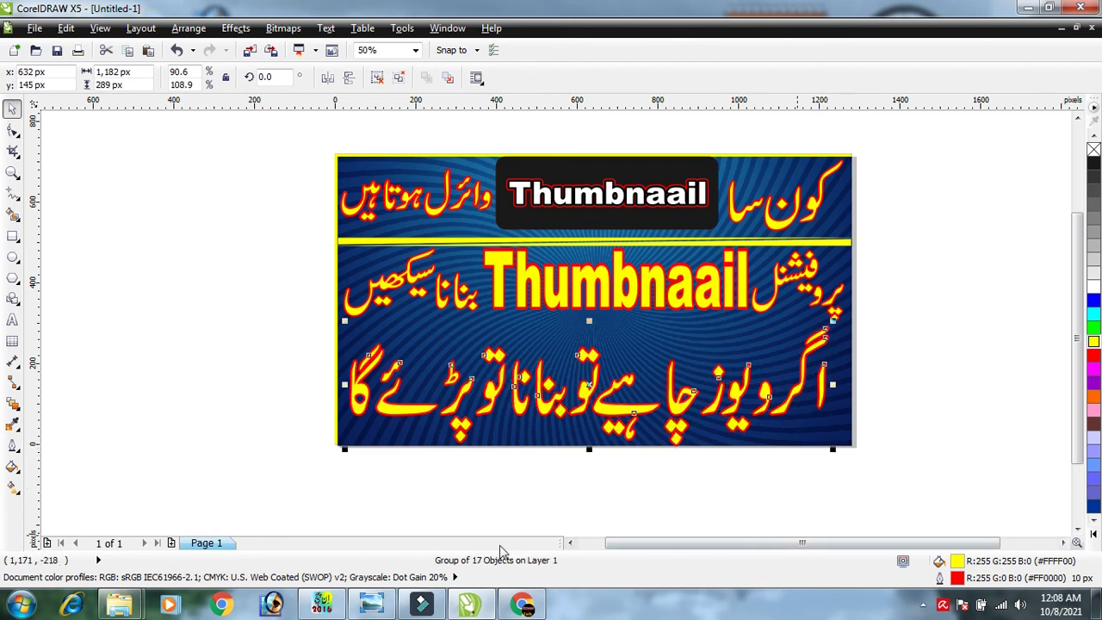
left_click(263, 386)
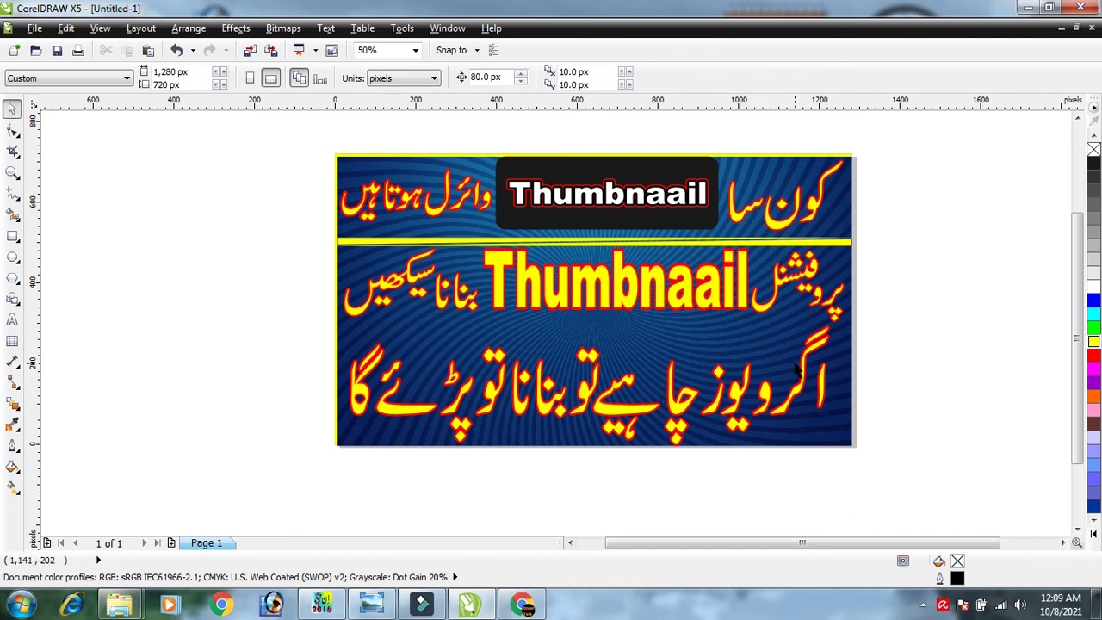
Change the bottom Urdu line's outline width to 8 px in the Outline Pen settings.
left_click(766, 400)
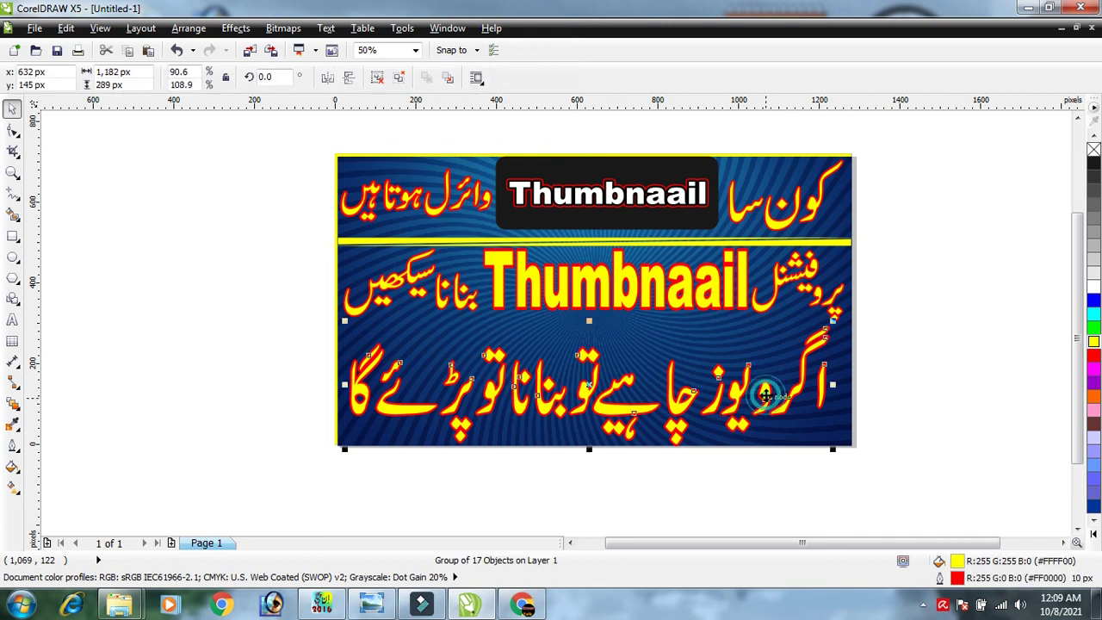
key("F12")
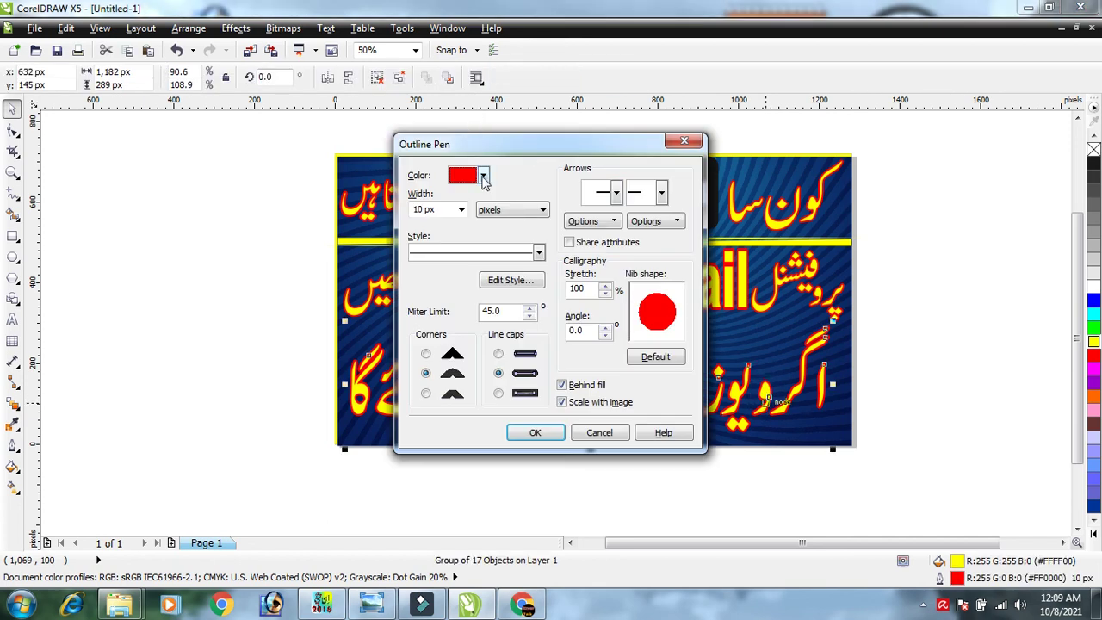
left_click(461, 209)
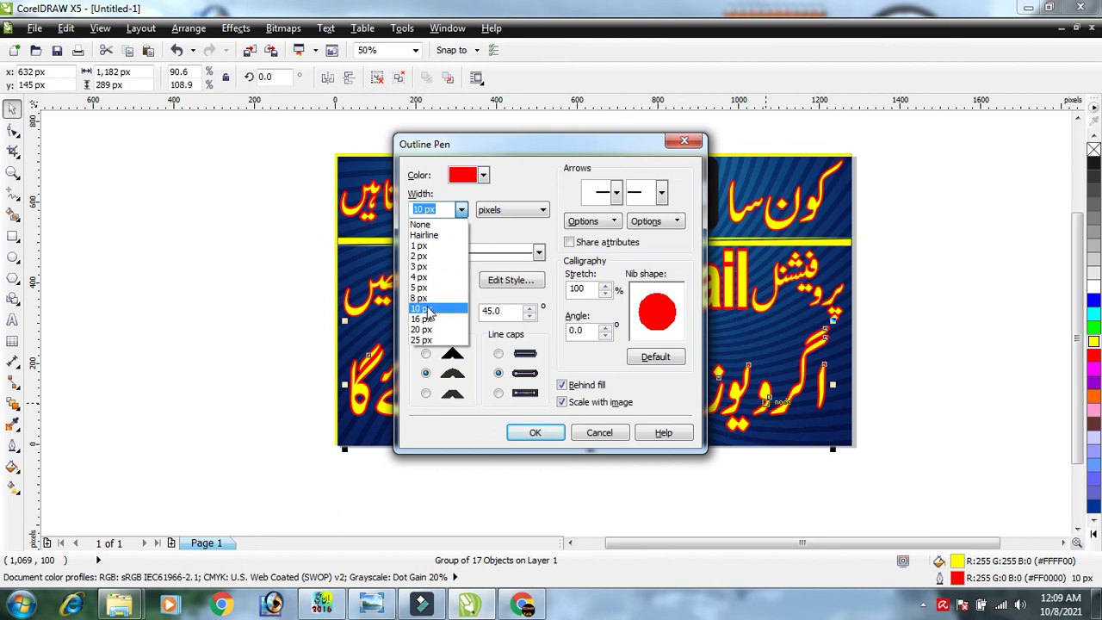
left_click(428, 299)
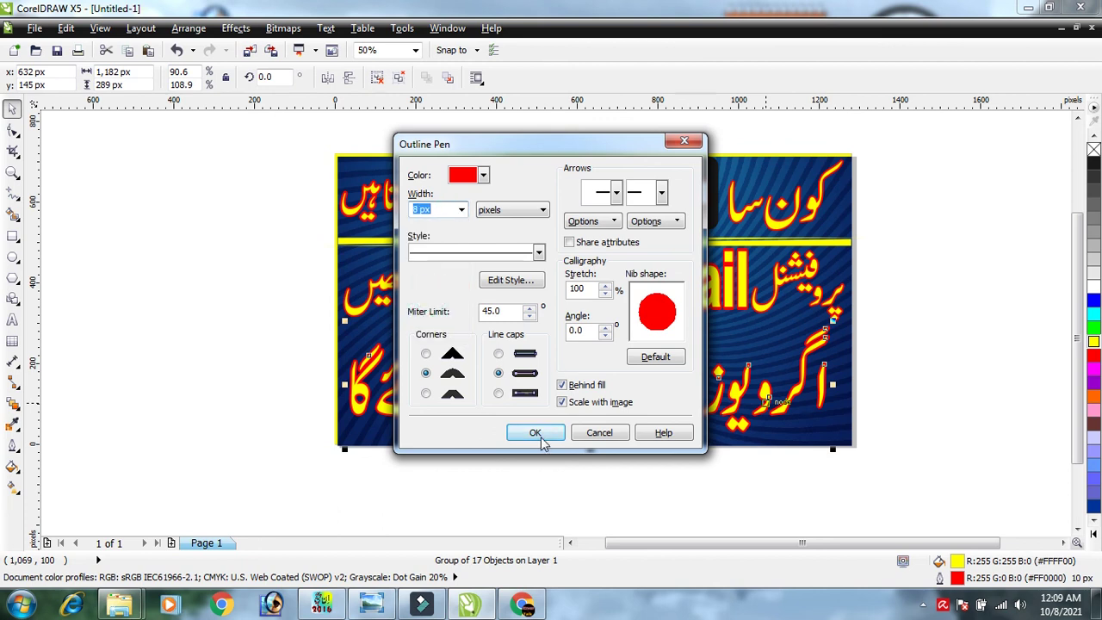
left_click(535, 432)
left_click(195, 396)
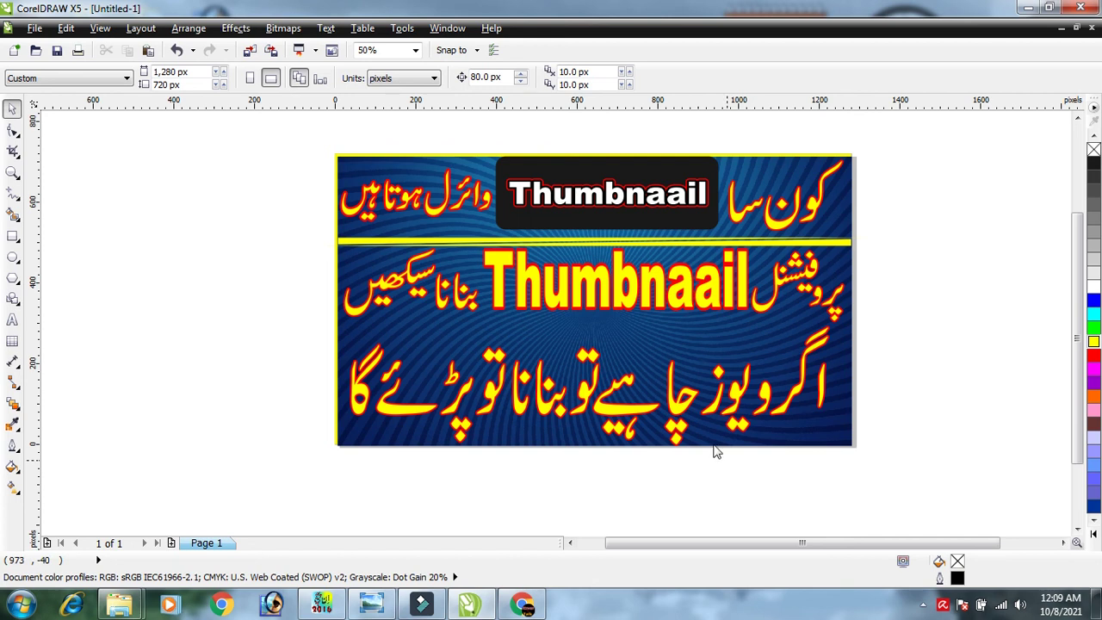
Export the thumbnail to the Desktop as JPEG 'thmnial', then open it in Windows Photo Viewer.
key("ctrl+e")
left_click(472, 347)
key("BackSpace")
key("BackSpace")
key("BackSpace")
key("BackSpace")
type("thmnial")
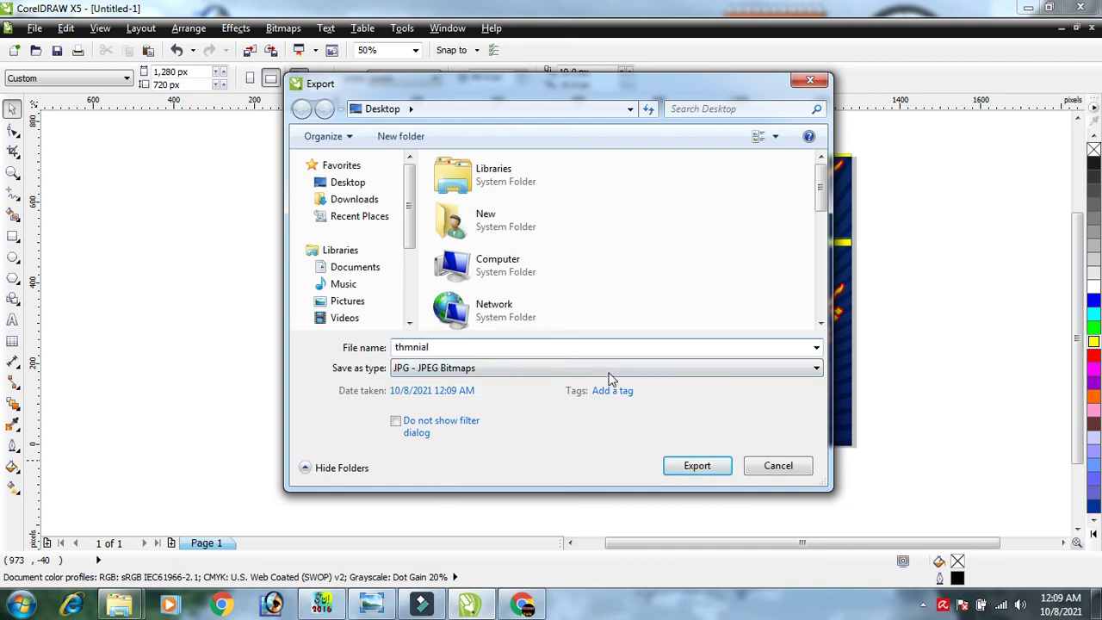
left_click(689, 466)
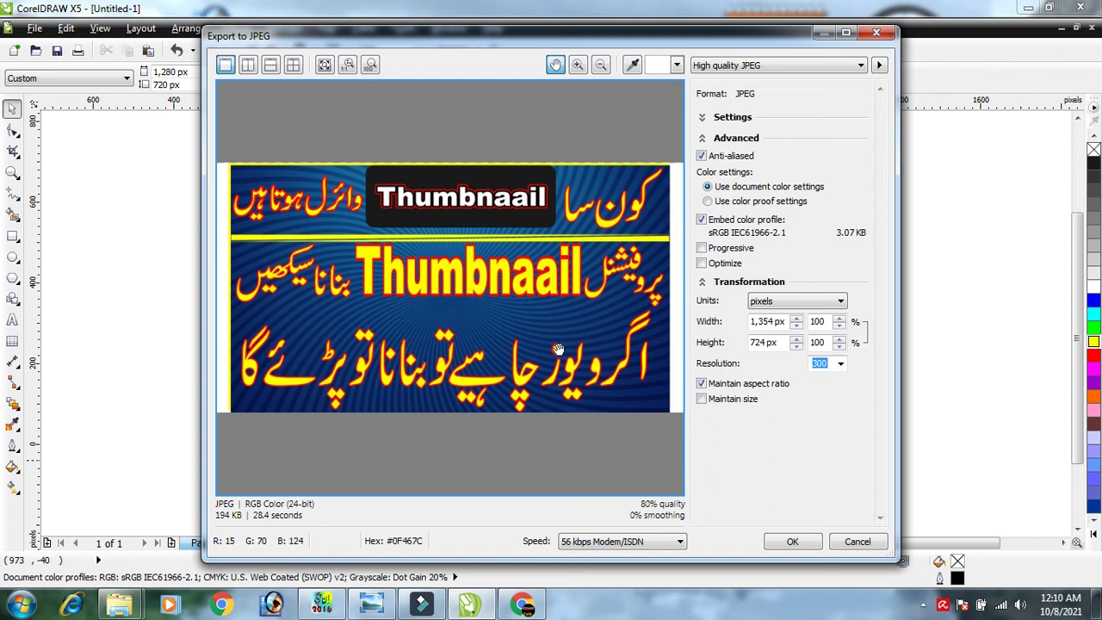
left_click(793, 542)
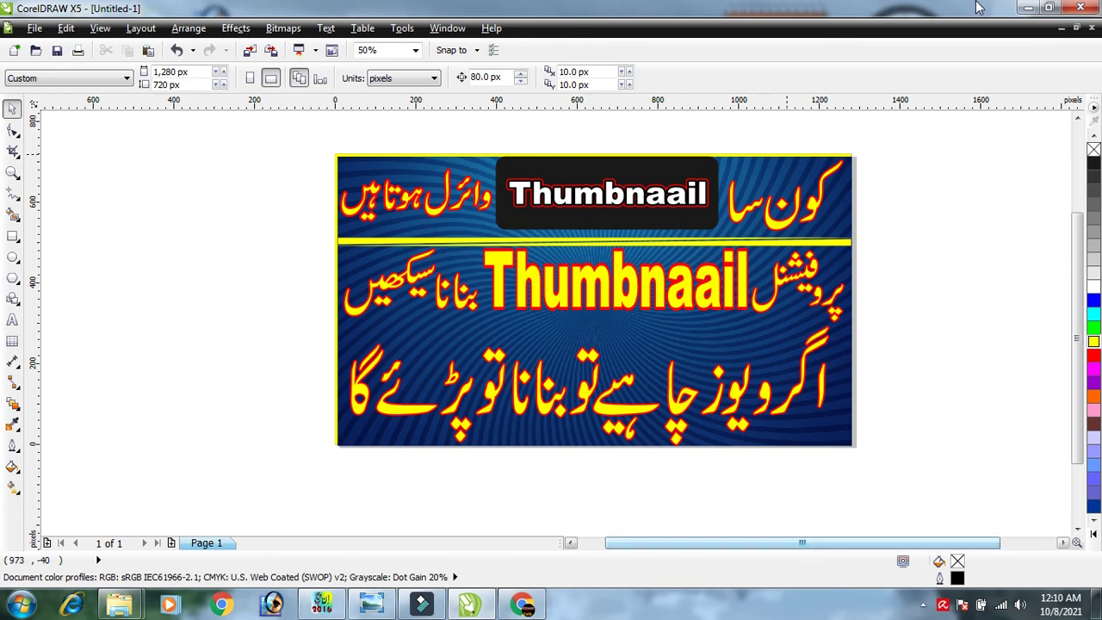
left_click(1028, 8)
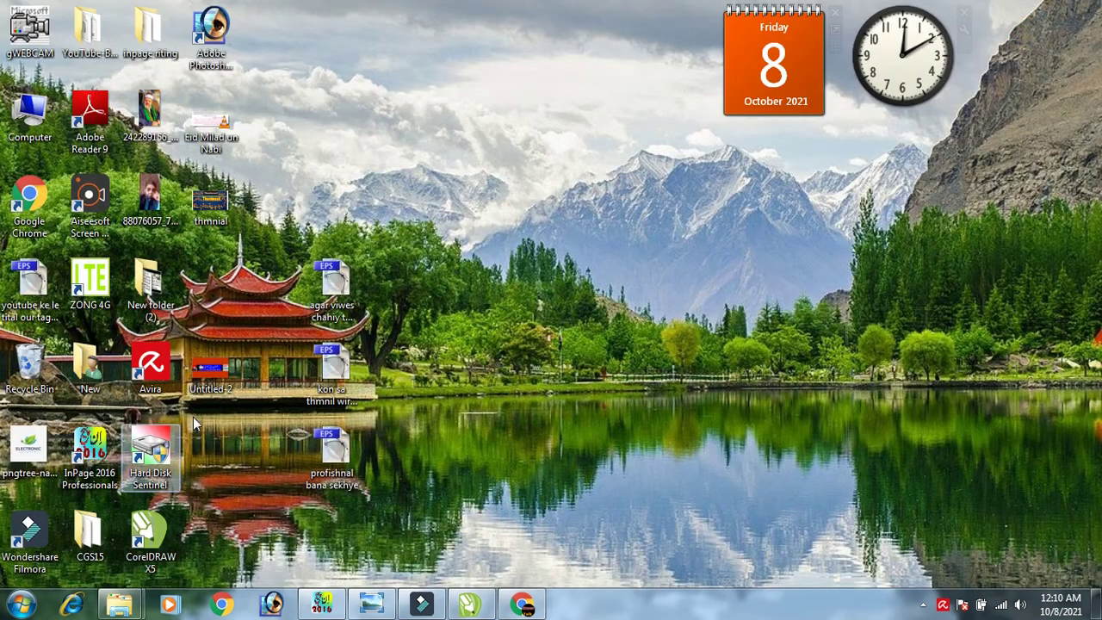
double_click(211, 202)
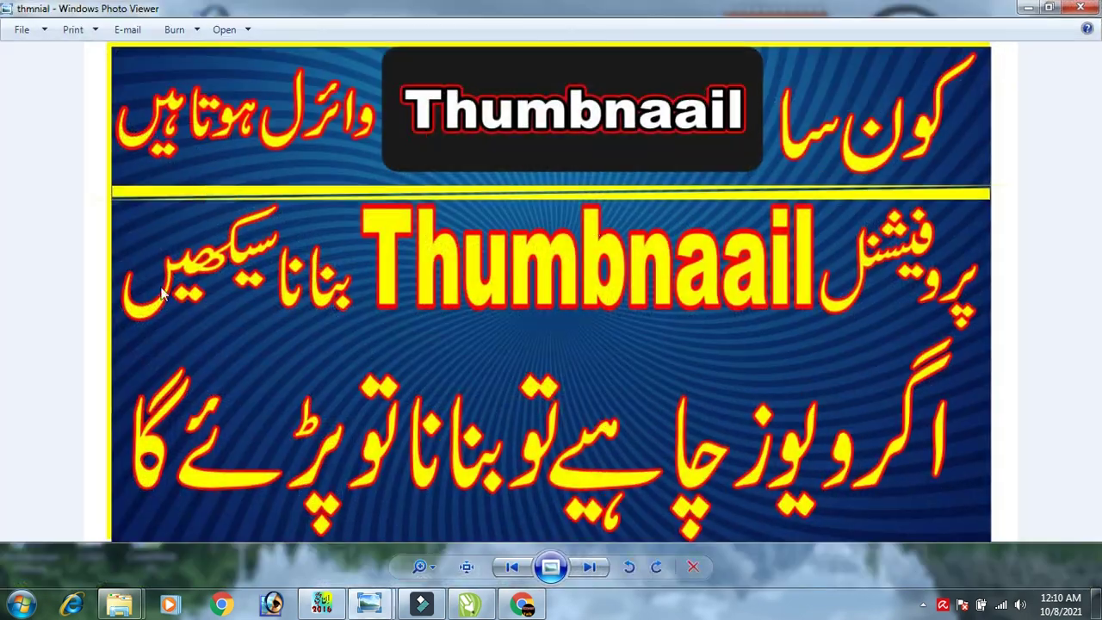